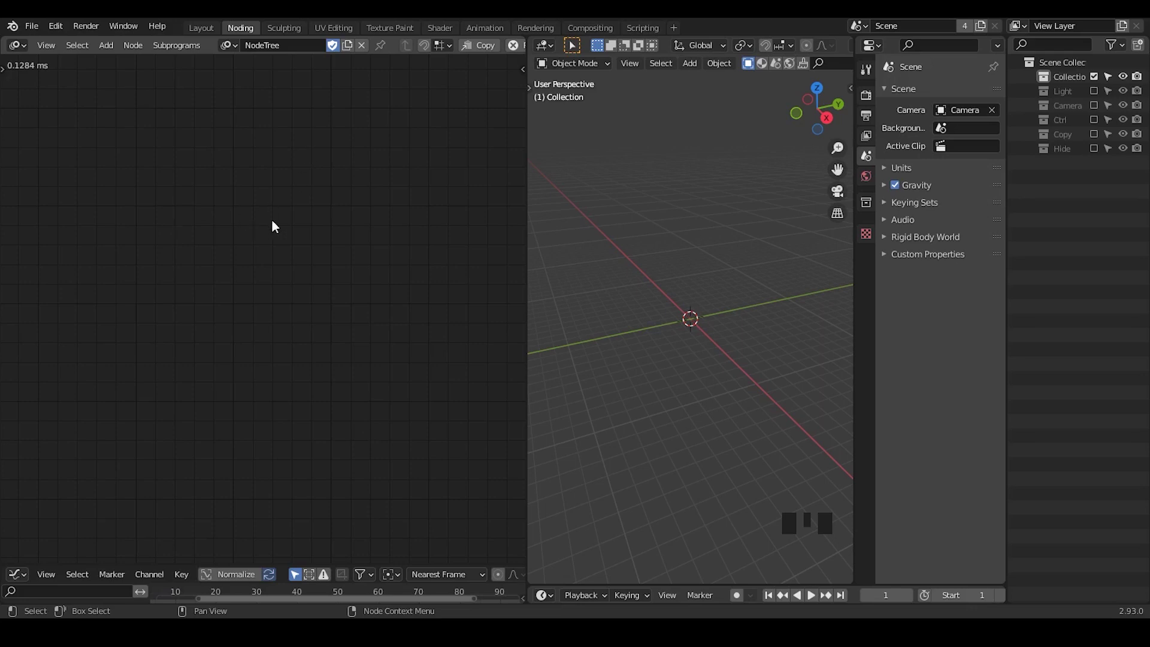
Handwrite the annotation "2.4.1" in the empty node editor
{"action": "mouse_move", "coordinate": [160, 167]}
{"action": "left_mouse_down"}
{"action": "mouse_move", "coordinate": [187, 246]}
{"action": "mouse_move", "coordinate": [218, 250]}
{"action": "left_mouse_up"}
{"action": "mouse_move", "coordinate": [228, 170]}
{"action": "left_mouse_down"}
{"action": "mouse_move", "coordinate": [281, 219]}
{"action": "mouse_move", "coordinate": [264, 249]}
{"action": "left_mouse_up"}
{"action": "left_click_drag", "start_coordinate": [285, 240], "coordinate": [289, 250]}
{"action": "left_click_drag", "start_coordinate": [323, 153], "coordinate": [348, 288]}
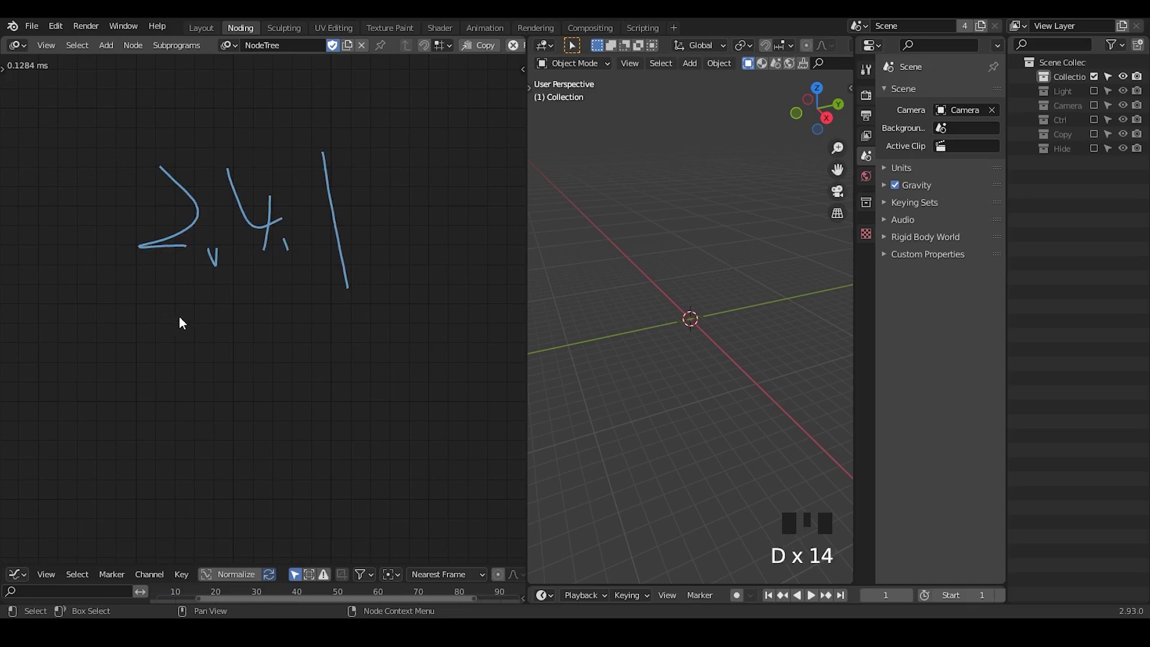
Handwrite the annotation "2.93." below the 2.4.1 note and erase it again
{"action": "mouse_move", "coordinate": [151, 358]}
{"action": "left_mouse_down"}
{"action": "mouse_move", "coordinate": [162, 430]}
{"action": "mouse_move", "coordinate": [193, 430]}
{"action": "left_mouse_up"}
{"action": "mouse_move", "coordinate": [229, 373]}
{"action": "left_mouse_down"}
{"action": "mouse_move", "coordinate": [219, 393]}
{"action": "mouse_move", "coordinate": [233, 441]}
{"action": "left_mouse_up"}
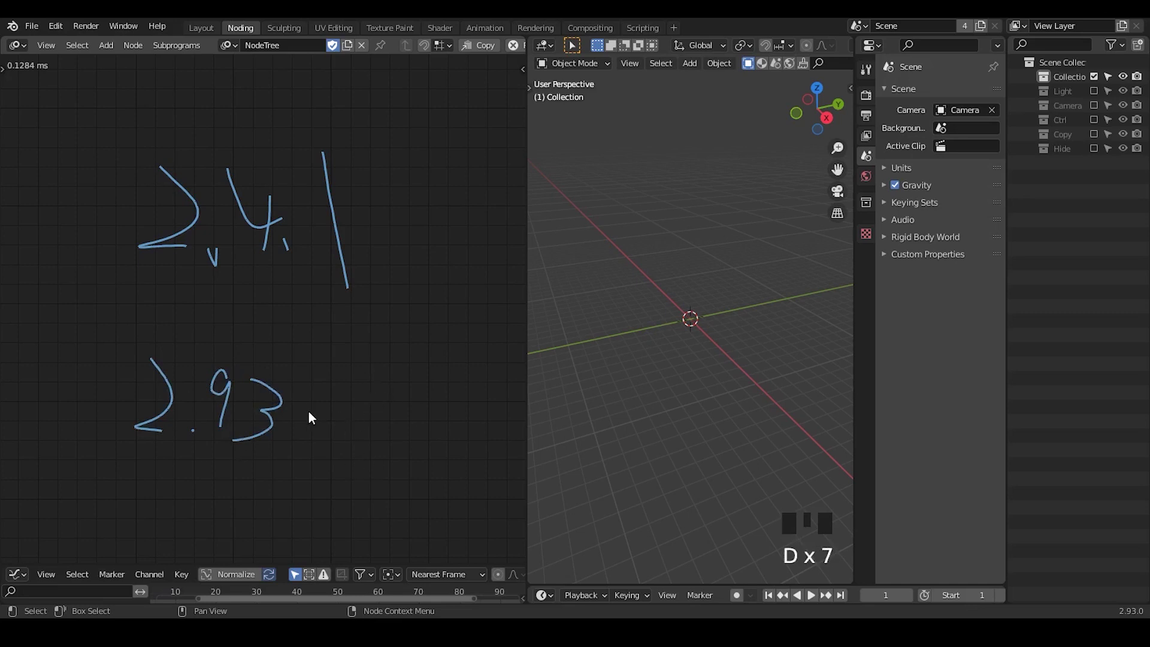
{"action": "mouse_move", "coordinate": [297, 415]}
{"action": "left_mouse_down"}
{"action": "mouse_move", "coordinate": [315, 413]}
{"action": "mouse_move", "coordinate": [304, 430]}
{"action": "left_mouse_up"}
{"action": "key", "text": "d"}
{"action": "mouse_move", "coordinate": [307, 365]}
{"action": "right_mouse_down"}
{"action": "mouse_move", "coordinate": [271, 442]}
{"action": "mouse_move", "coordinate": [259, 441]}
{"action": "right_mouse_up"}
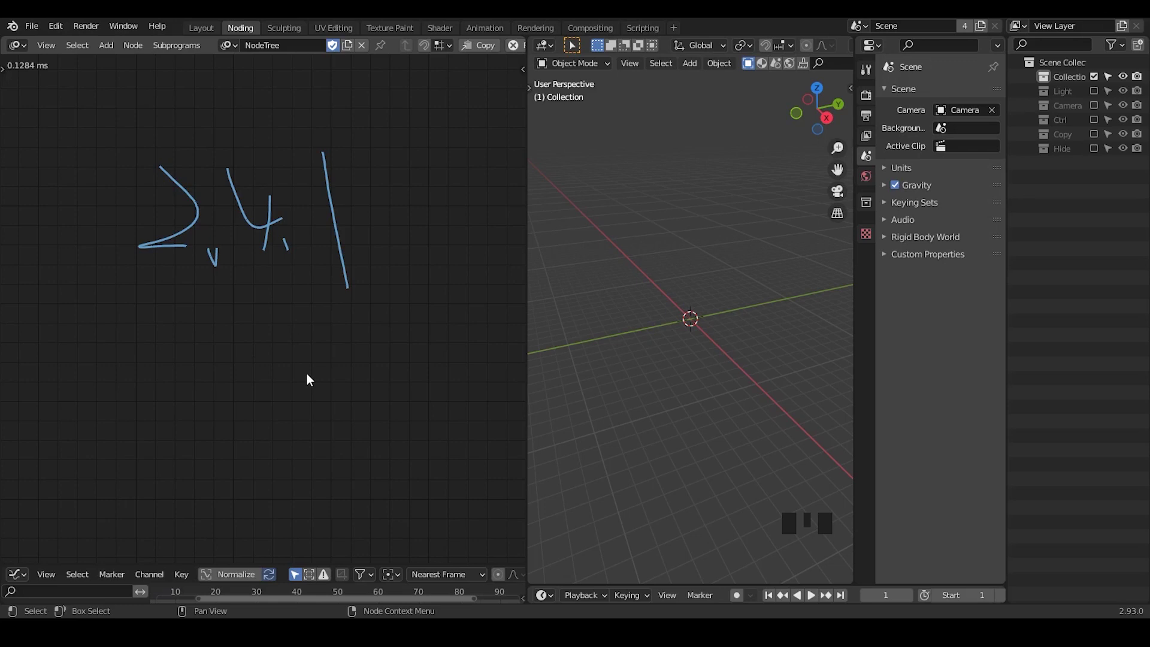
Handwrite "2.4.2" below the 2.4.1 annotation and draw a curved arrow from the upper number to the lower one
{"action": "left_click_drag", "start_coordinate": [168, 324], "coordinate": [180, 369]}
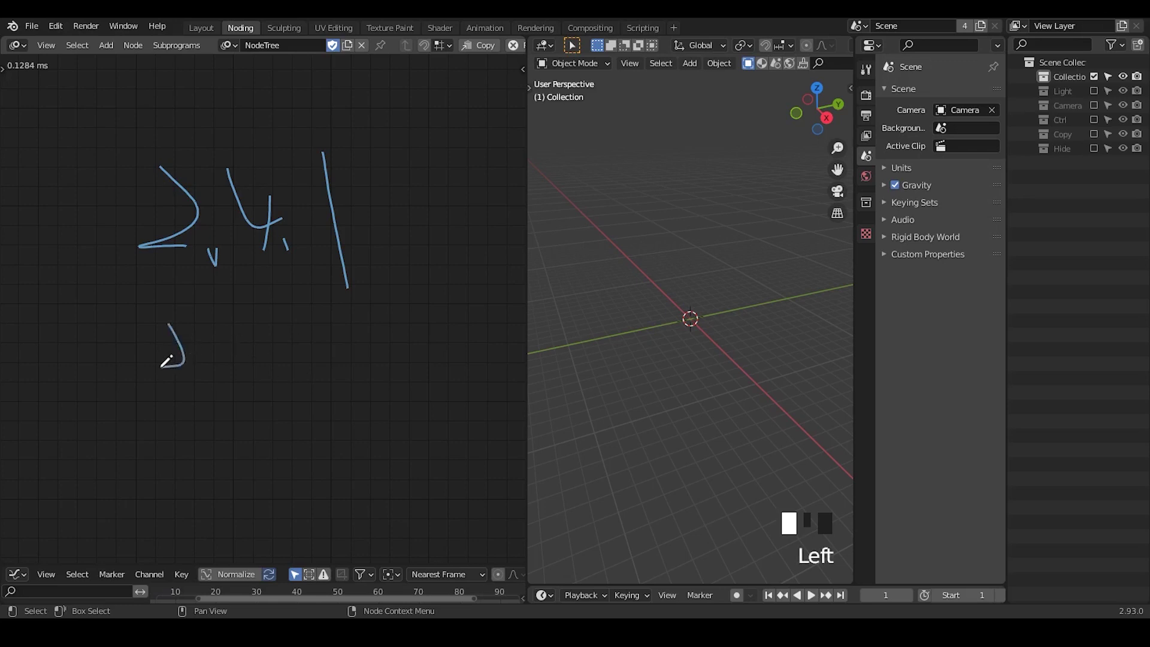
{"action": "left_click", "coordinate": [198, 362]}
{"action": "mouse_move", "coordinate": [219, 321]}
{"action": "left_mouse_down"}
{"action": "mouse_move", "coordinate": [248, 343]}
{"action": "mouse_move", "coordinate": [220, 375]}
{"action": "left_mouse_up"}
{"action": "left_click", "coordinate": [238, 381]}
{"action": "left_click_drag", "start_coordinate": [281, 314], "coordinate": [337, 387]}
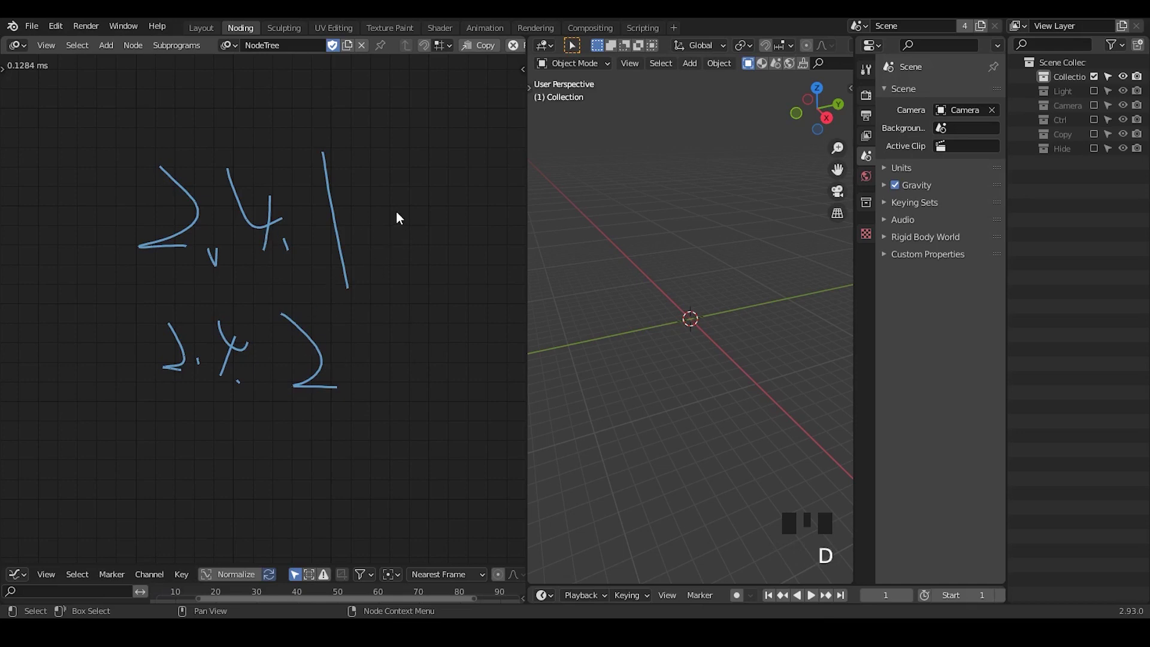
{"action": "mouse_move", "coordinate": [396, 211]}
{"action": "left_mouse_down"}
{"action": "mouse_move", "coordinate": [412, 273]}
{"action": "mouse_move", "coordinate": [463, 308]}
{"action": "left_mouse_up"}
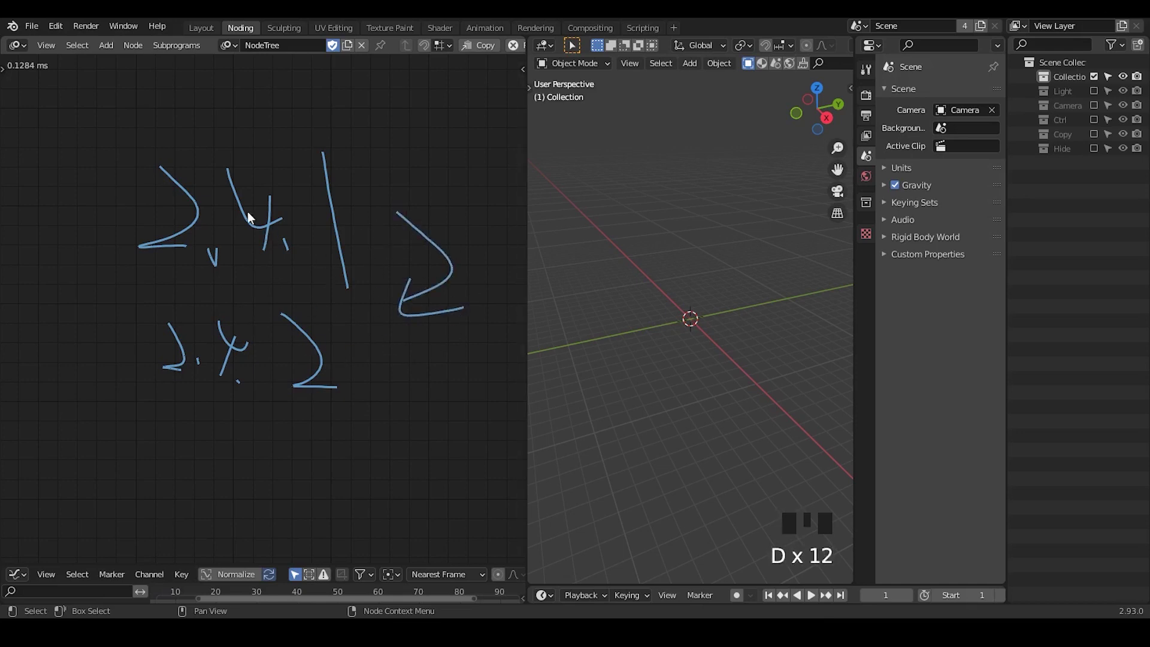
Erase the arrow and both handwritten version numbers from the node editor
{"action": "right_click_drag", "start_coordinate": [406, 188], "coordinate": [449, 321]}
{"action": "mouse_move", "coordinate": [354, 364]}
{"action": "right_mouse_down"}
{"action": "mouse_move", "coordinate": [121, 395]}
{"action": "mouse_move", "coordinate": [238, 358]}
{"action": "mouse_move", "coordinate": [204, 353]}
{"action": "right_mouse_up"}
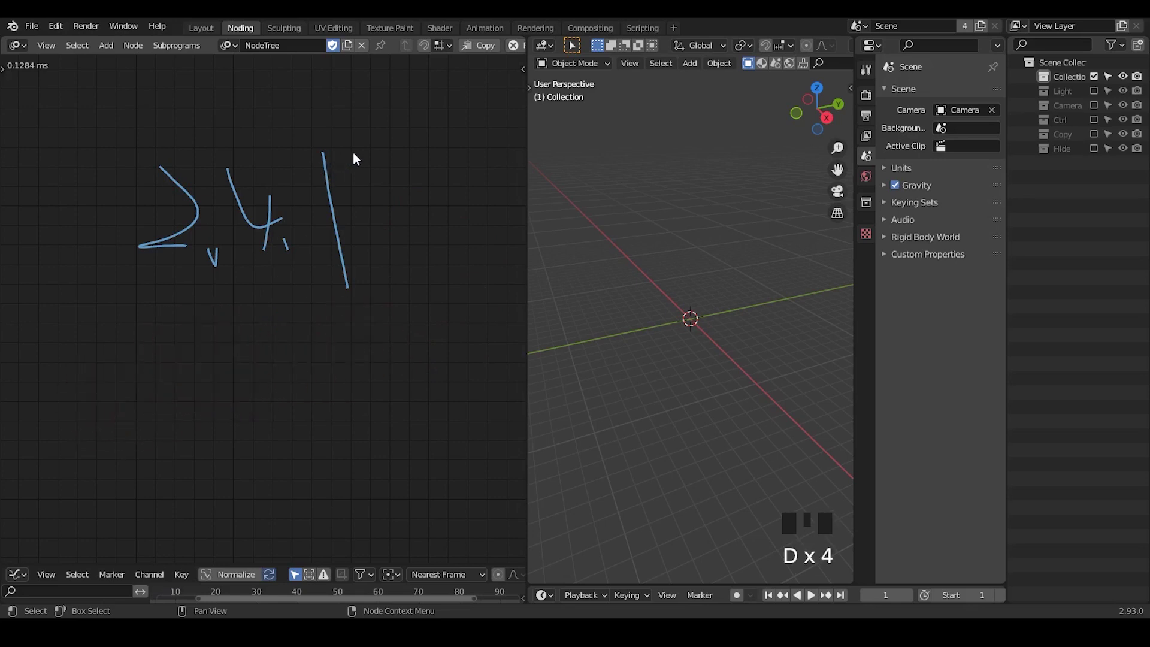
{"action": "mouse_move", "coordinate": [197, 192]}
{"action": "right_mouse_down"}
{"action": "mouse_move", "coordinate": [84, 206]}
{"action": "mouse_move", "coordinate": [329, 226]}
{"action": "mouse_move", "coordinate": [331, 312]}
{"action": "mouse_move", "coordinate": [357, 249]}
{"action": "right_mouse_up"}
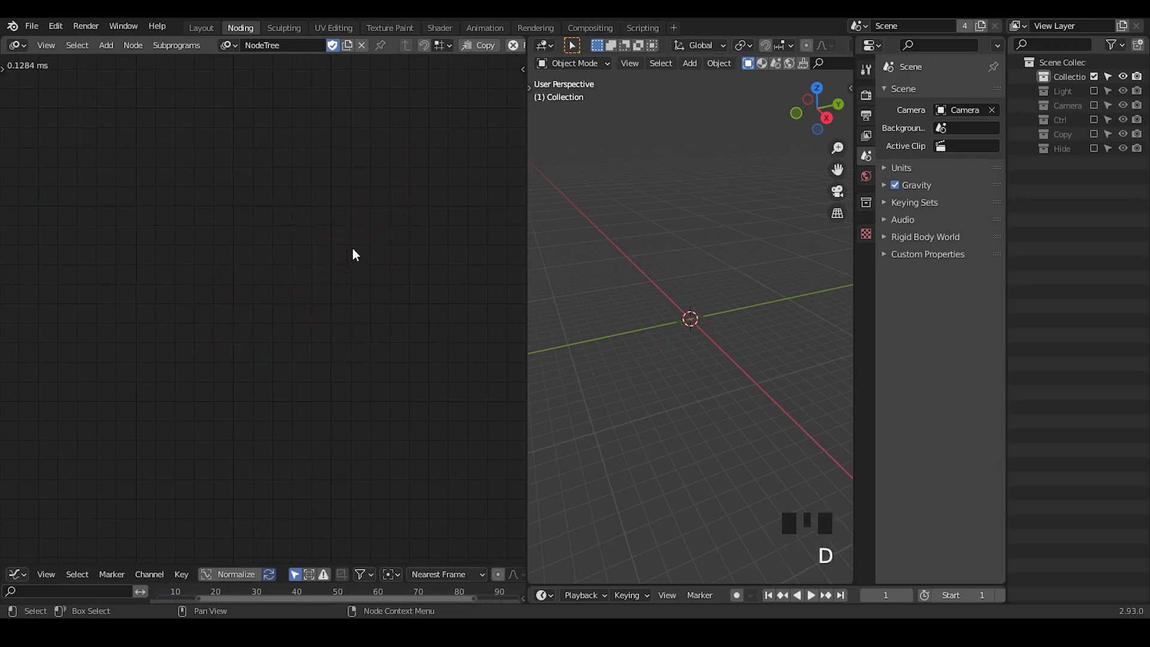
Add a Set Custom Attribute node to the empty node tree and delete it again
{"action": "key", "text": "ctrl"}
{"action": "key", "text": "ctrl+a"}
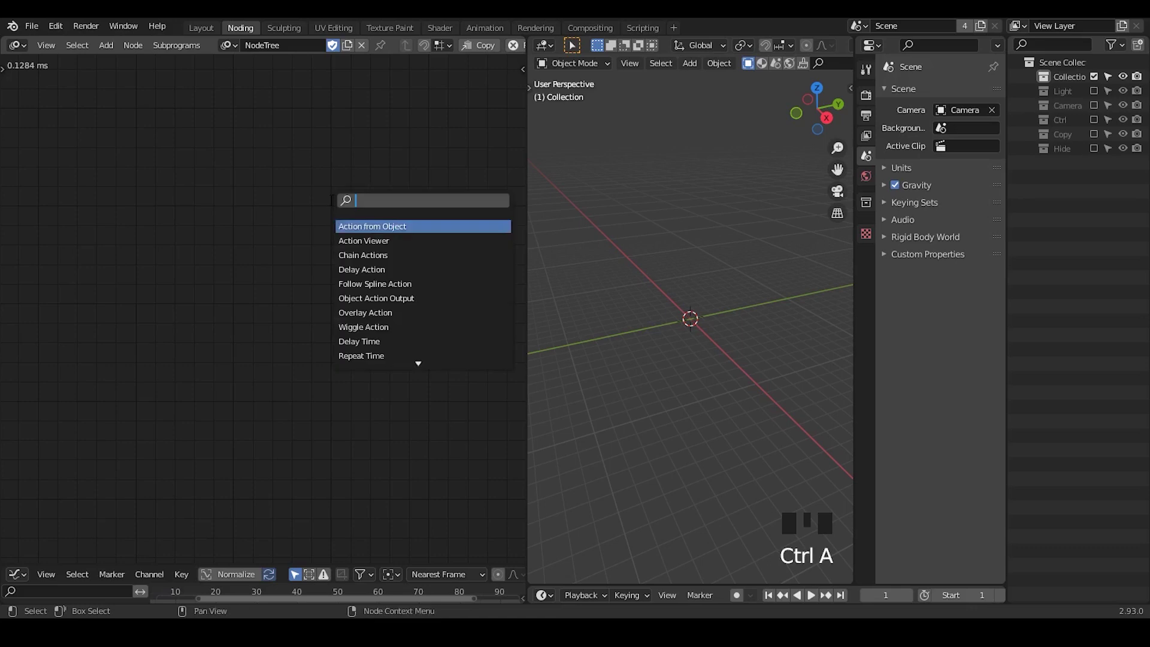
{"action": "type", "text": "set custom"}
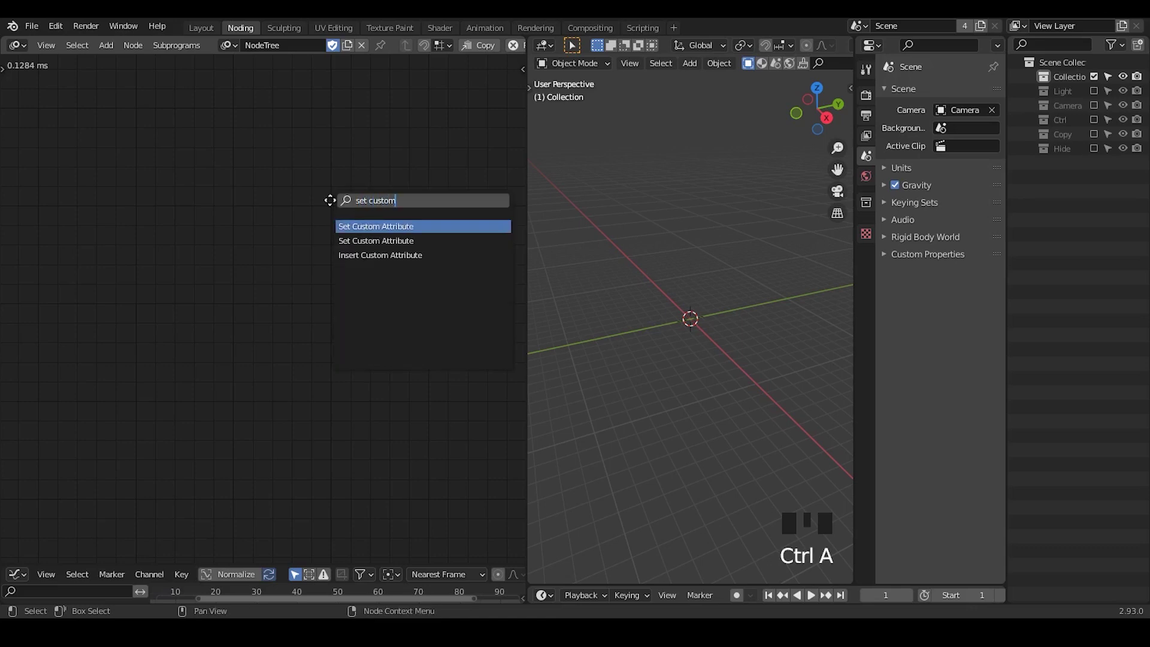
{"action": "key", "text": "Return"}
{"action": "left_click", "coordinate": [334, 220]}
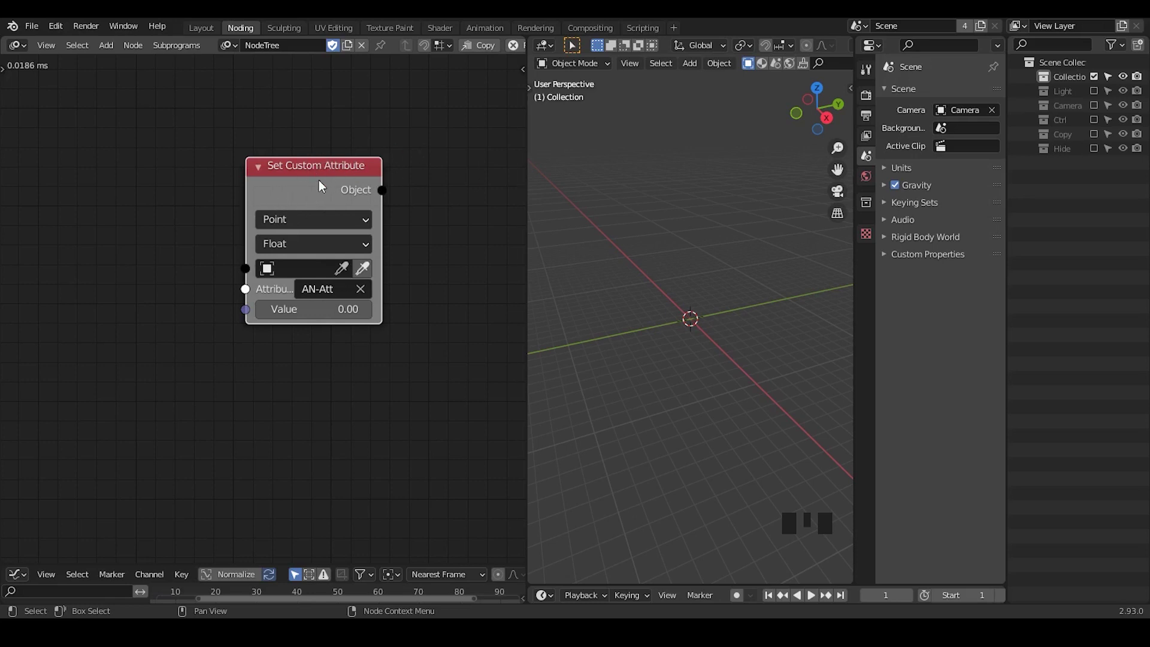
{"action": "key", "text": "x"}
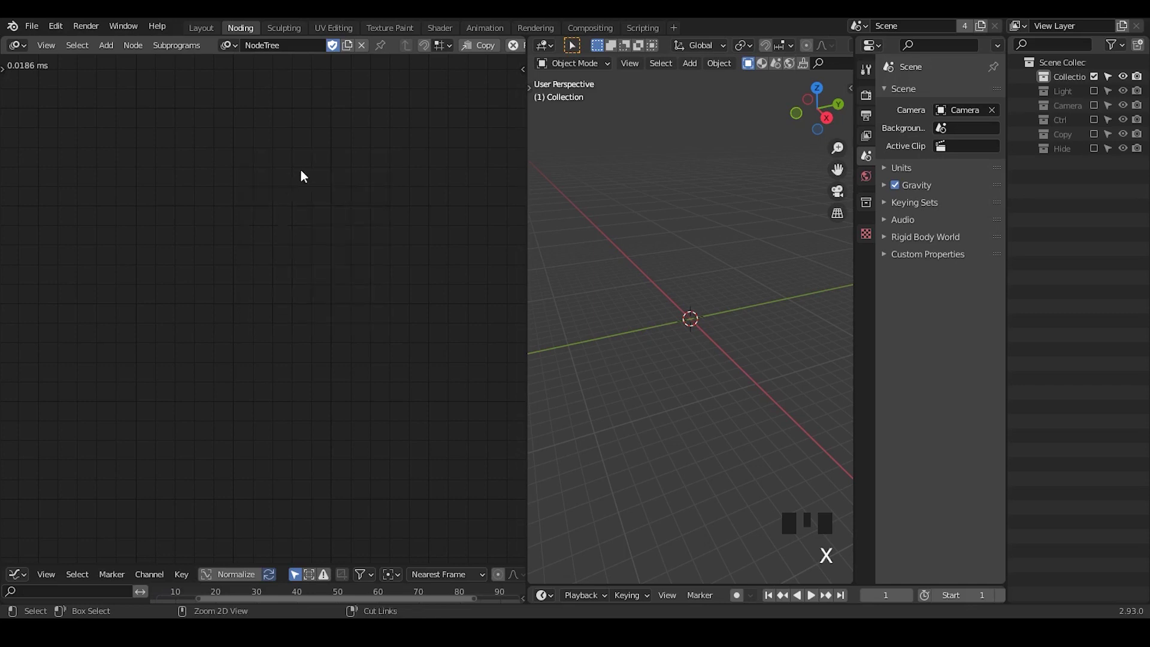
Add the Instancing Geometry subprogram node and widen it so its full name is readable
{"action": "key", "text": "ctrl+a"}
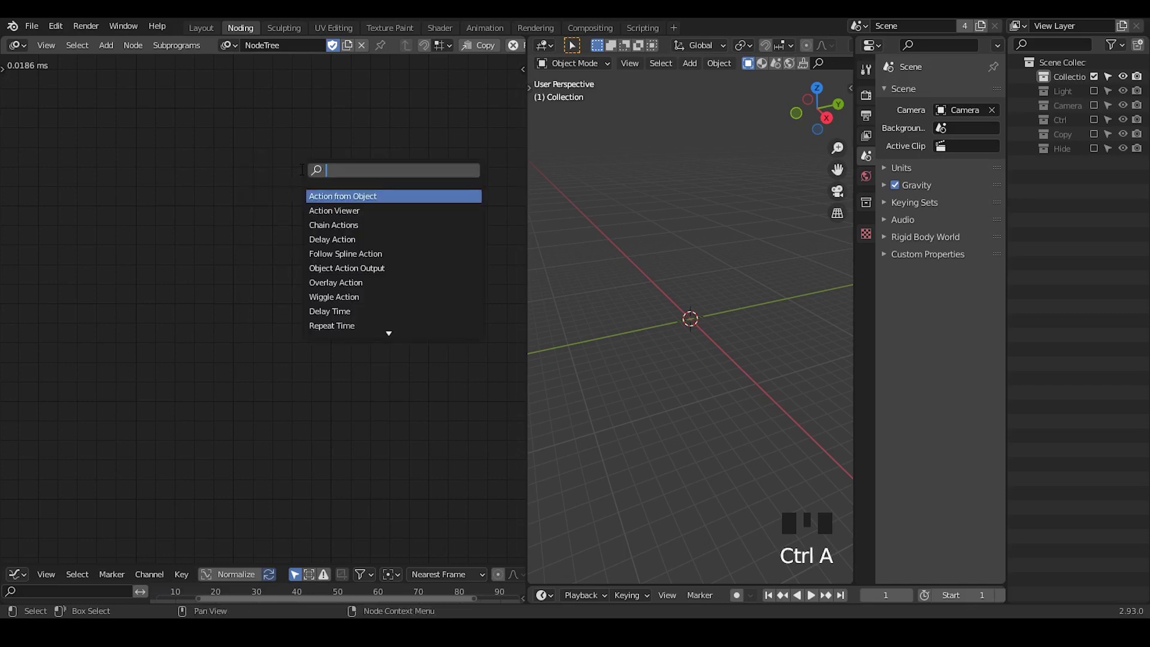
{"action": "type", "text": "instancing coll"}
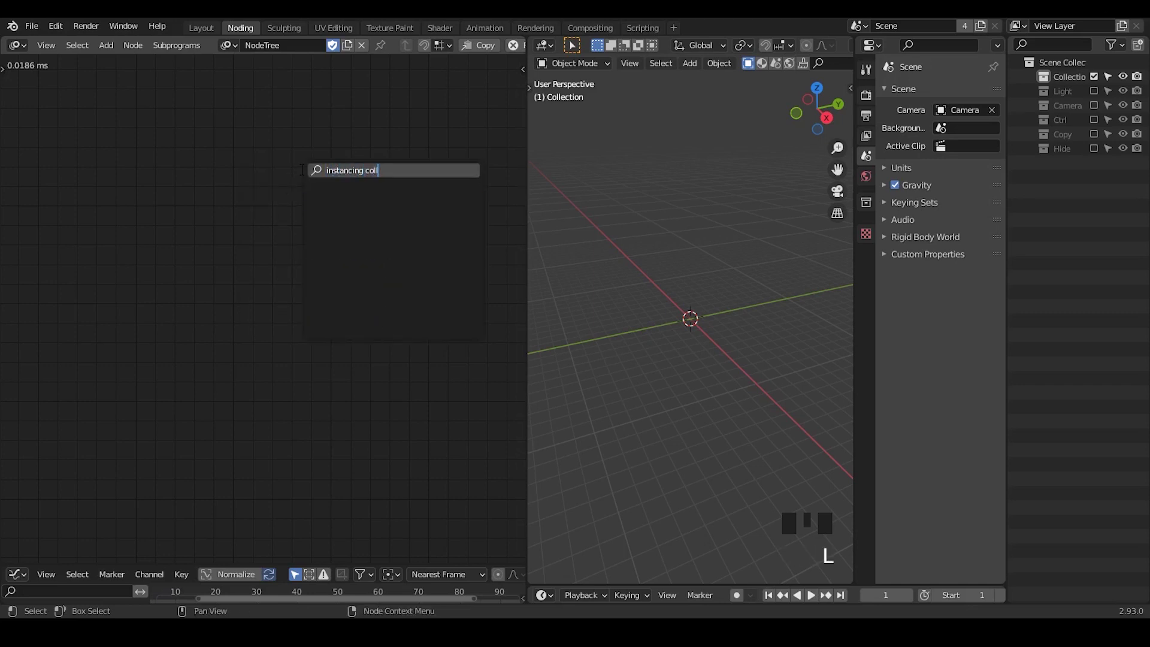
{"action": "key", "text": "BackSpace"}
{"action": "key", "text": "BackSpace"}
{"action": "key", "text": "BackSpace"}
{"action": "key", "text": "BackSpace"}
{"action": "type", "text": "geo"}
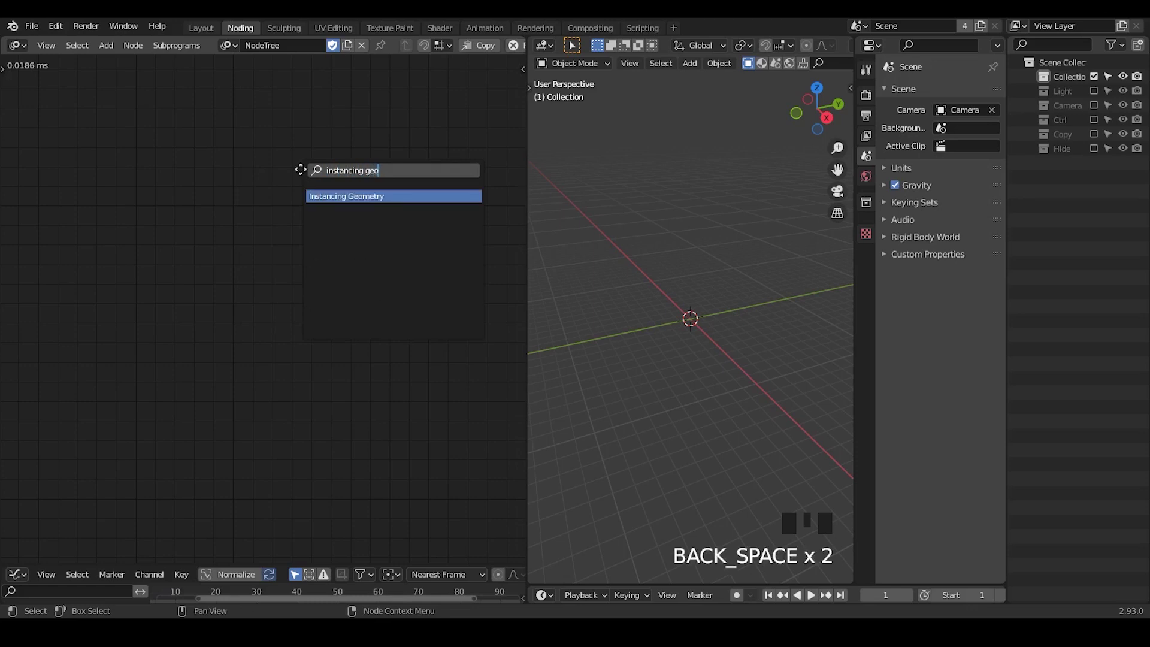
{"action": "key", "text": "Return"}
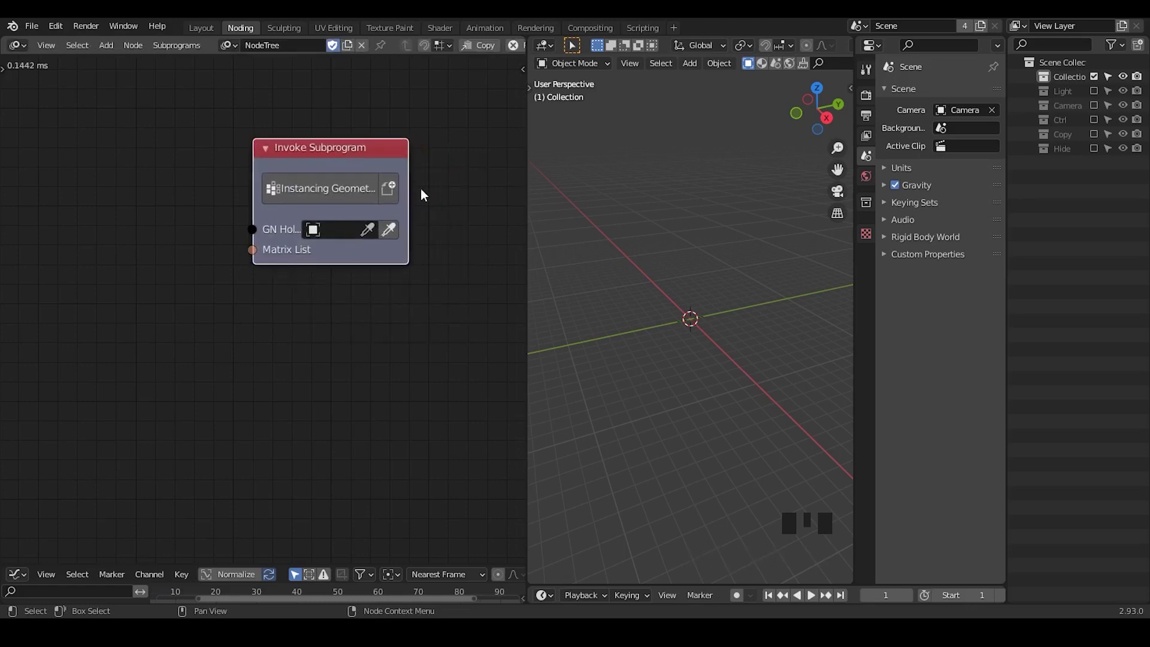
{"action": "left_click_drag", "start_coordinate": [408, 188], "coordinate": [442, 188]}
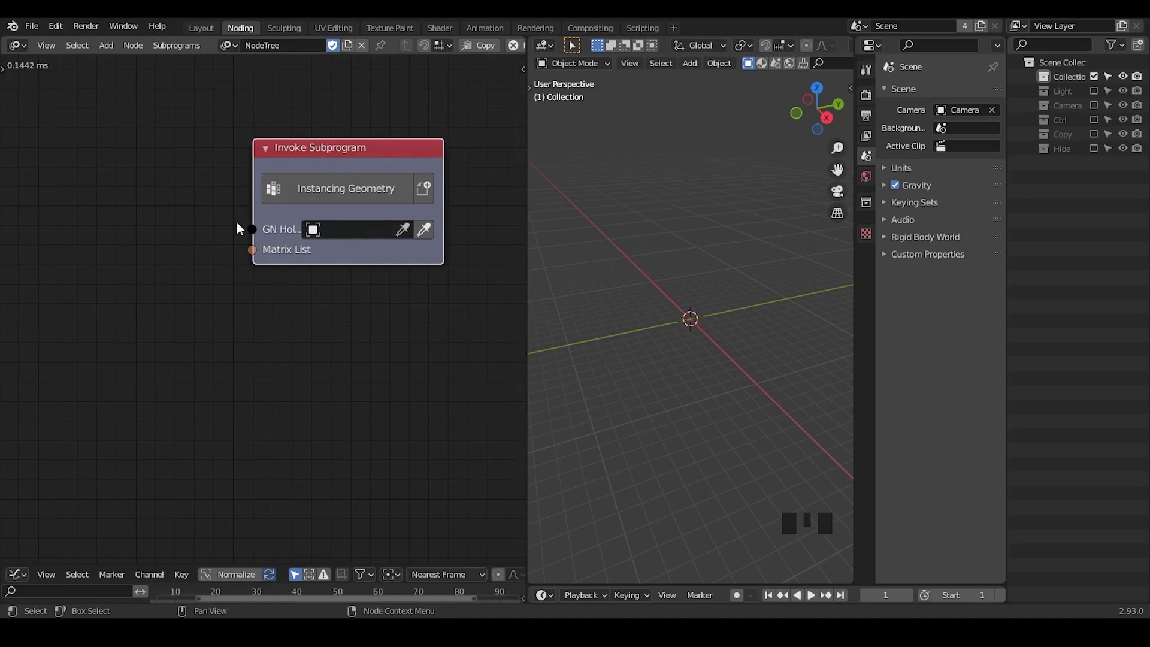
{"action": "key", "text": "d"}
{"action": "key", "text": "d"}
{"action": "key", "text": "d"}
{"action": "key", "text": "d"}
{"action": "key", "text": "d"}
{"action": "key", "text": "d"}
{"action": "key", "text": "d"}
{"action": "key", "text": "d"}
{"action": "key", "text": "d"}
{"action": "key", "text": "d"}
{"action": "key", "text": "d"}
{"action": "key", "text": "d"}
{"action": "key", "text": "d"}
Add an Instancing Object subprogram node below the Instancing Geometry node and delete it again
{"action": "key", "text": "ctrl+a"}
{"action": "type", "text": "ins"}
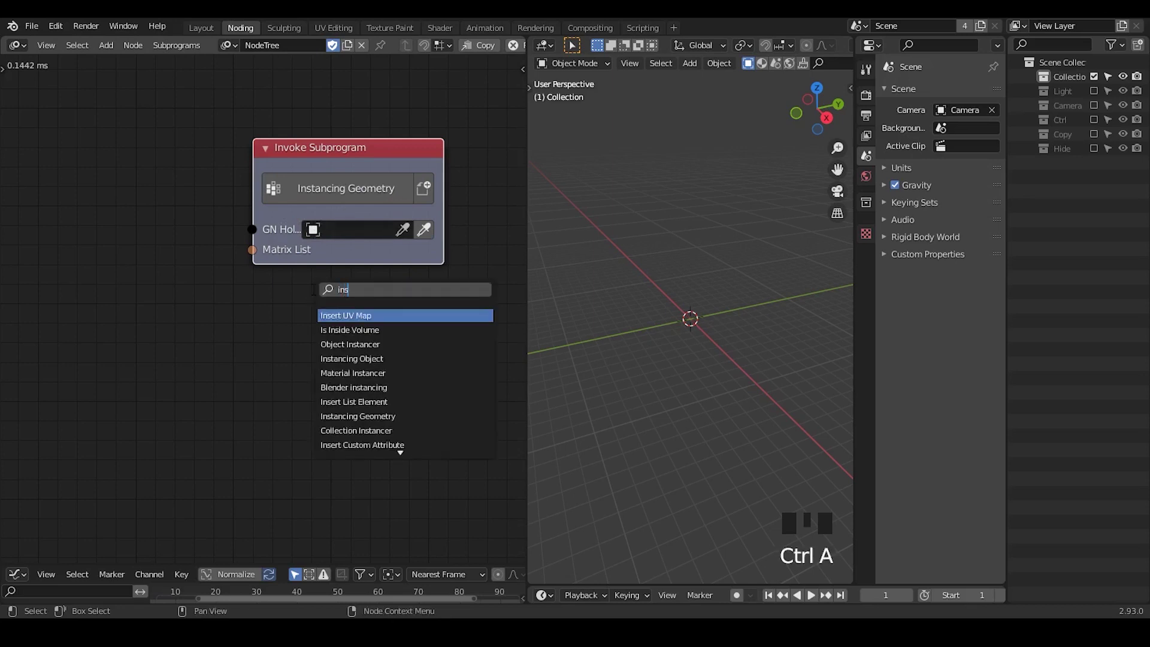
{"action": "type", "text": "tancing obj"}
{"action": "key", "text": "Return"}
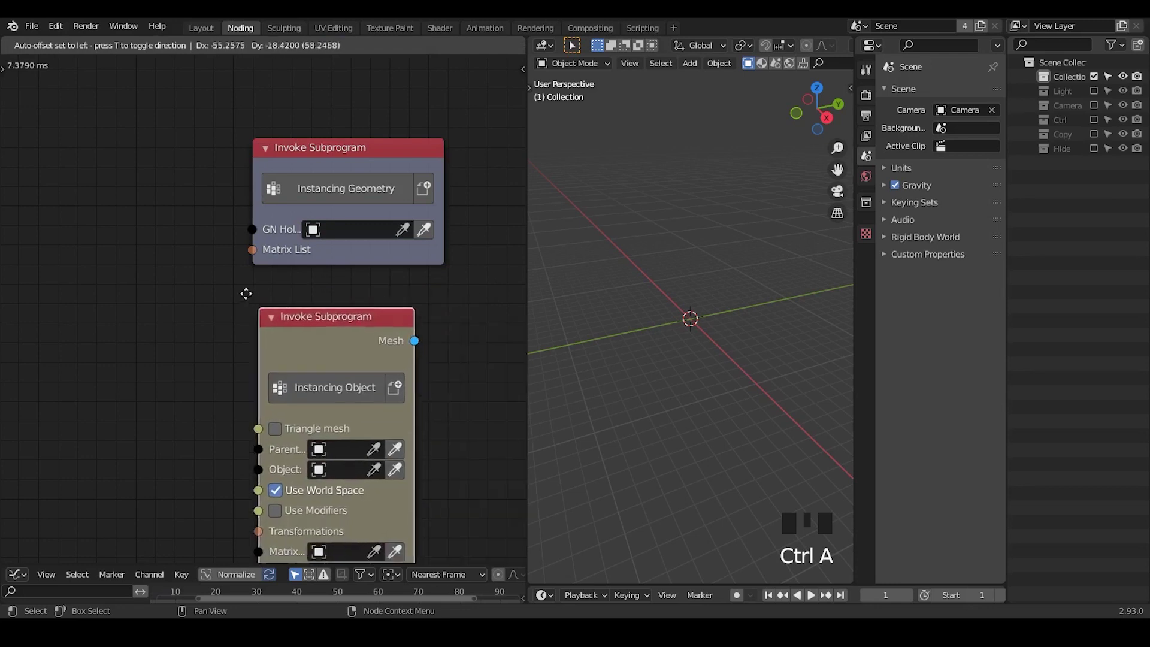
{"action": "left_click", "coordinate": [279, 290]}
{"action": "left_click", "coordinate": [365, 293]}
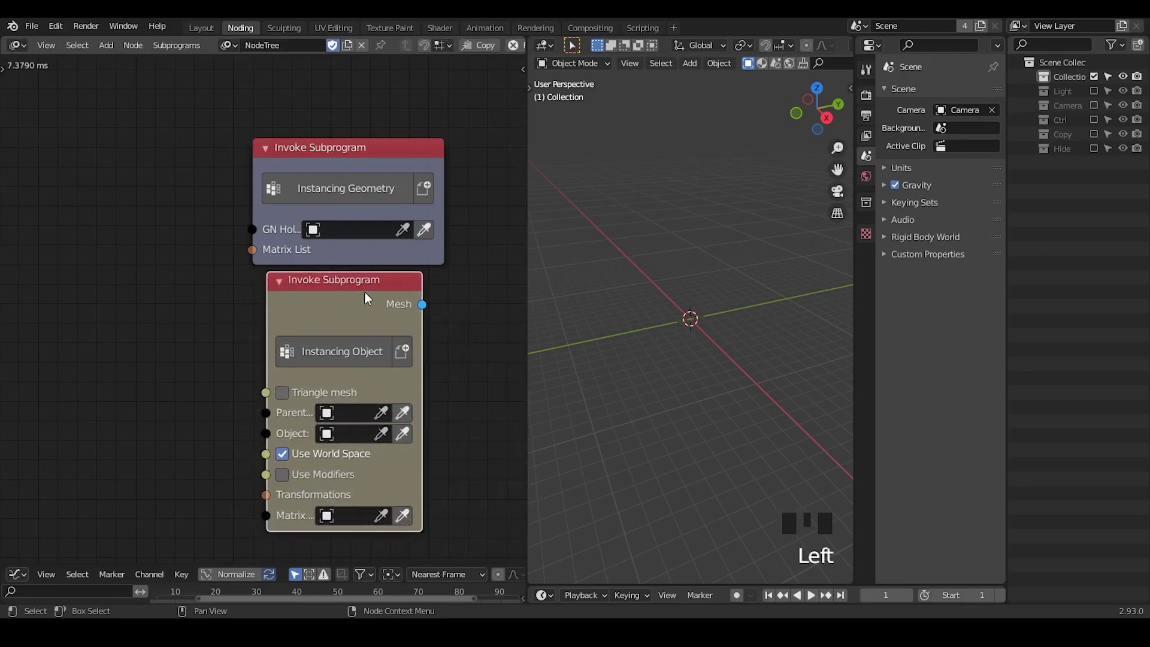
{"action": "key", "text": "x"}
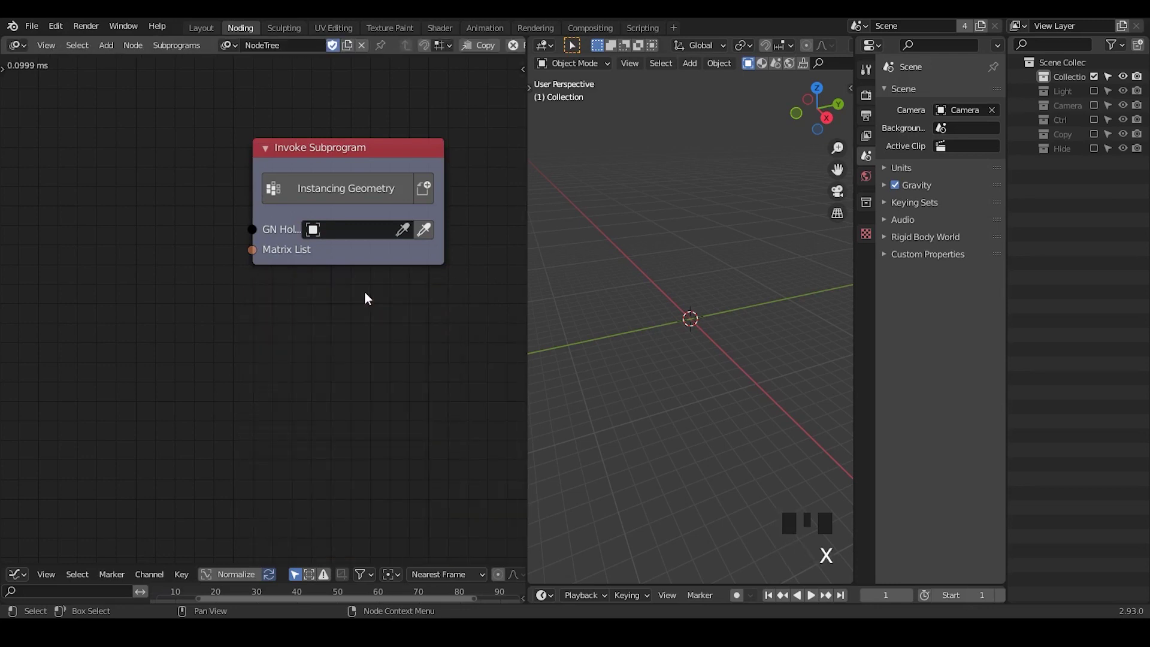
Outline the Instancing Geometry node with an annotation stroke and erase the outline
{"action": "left_click", "coordinate": [319, 153]}
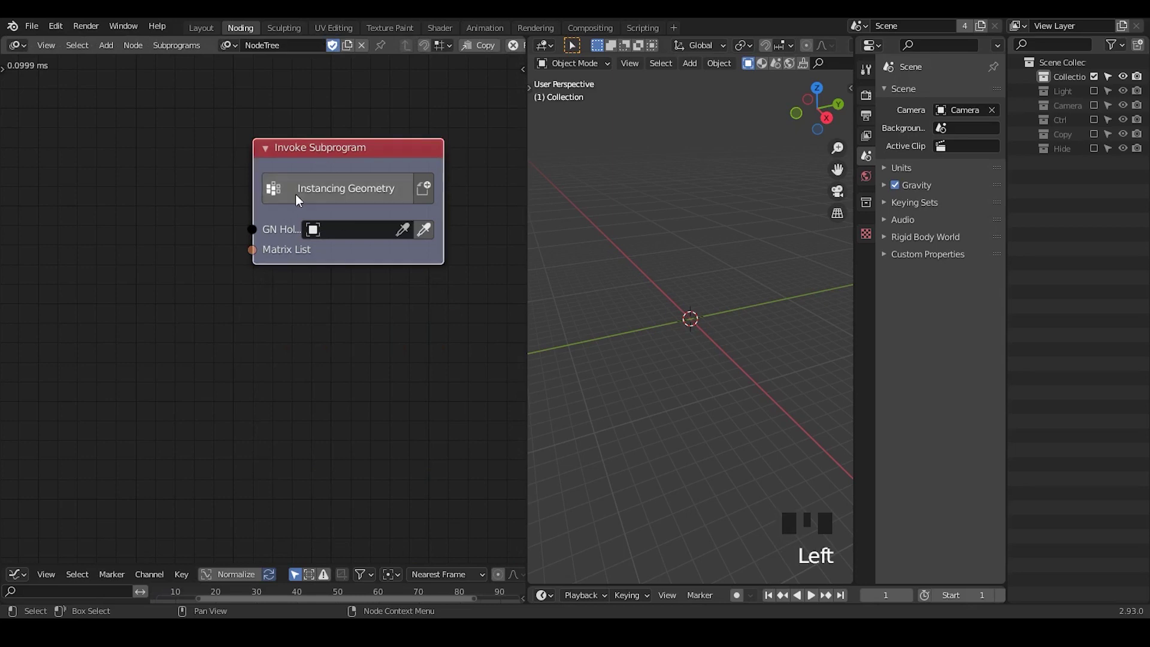
{"action": "mouse_move", "coordinate": [238, 152]}
{"action": "left_mouse_down"}
{"action": "mouse_move", "coordinate": [503, 273]}
{"action": "mouse_move", "coordinate": [264, 117]}
{"action": "left_mouse_up"}
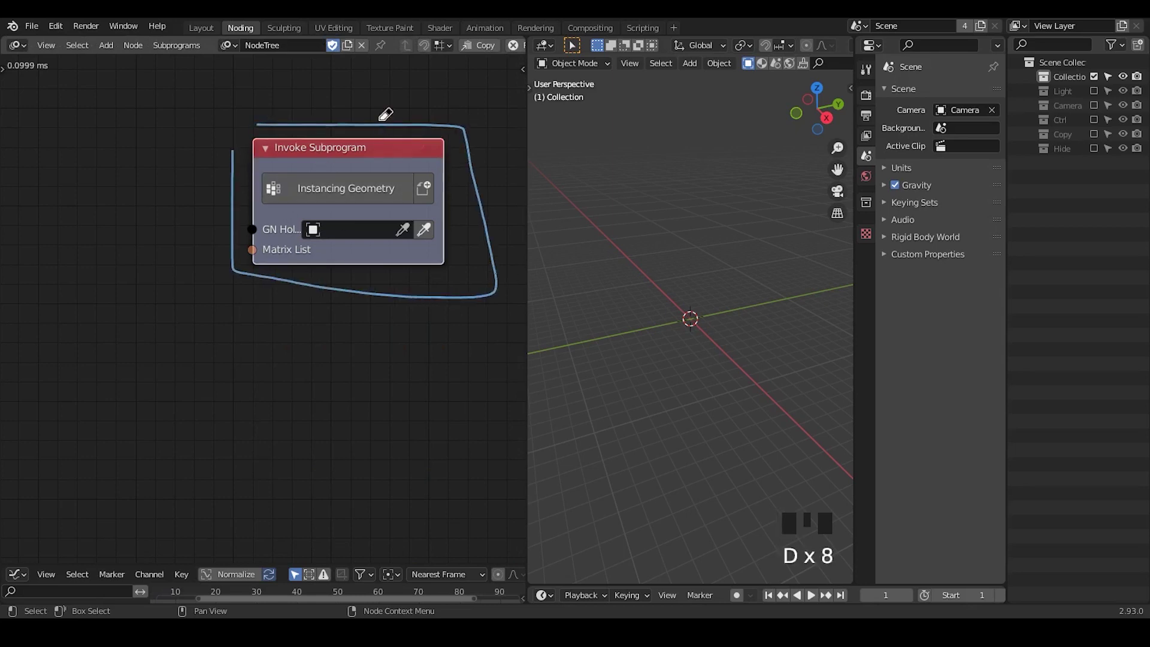
{"action": "mouse_move", "coordinate": [385, 116]}
{"action": "right_mouse_down"}
{"action": "mouse_move", "coordinate": [298, 180]}
{"action": "mouse_move", "coordinate": [288, 321]}
{"action": "mouse_move", "coordinate": [469, 326]}
{"action": "right_mouse_up"}
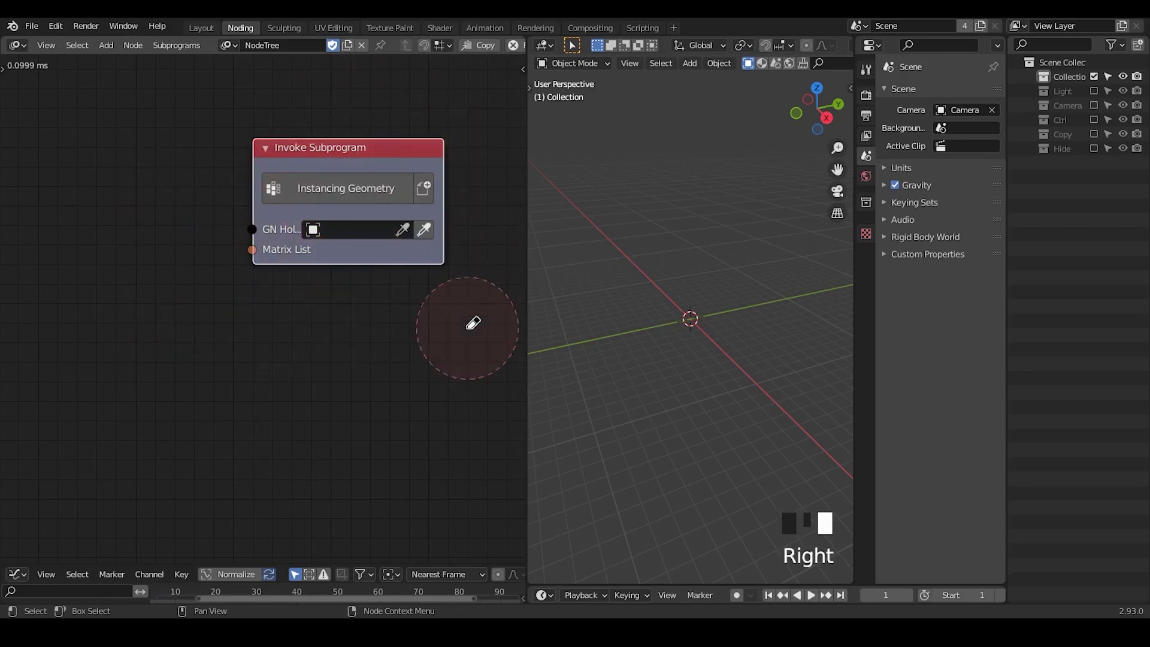
Delete the Instancing Geometry subprogram node from the node tree
{"action": "left_click", "coordinate": [367, 168]}
{"action": "key", "text": "x"}
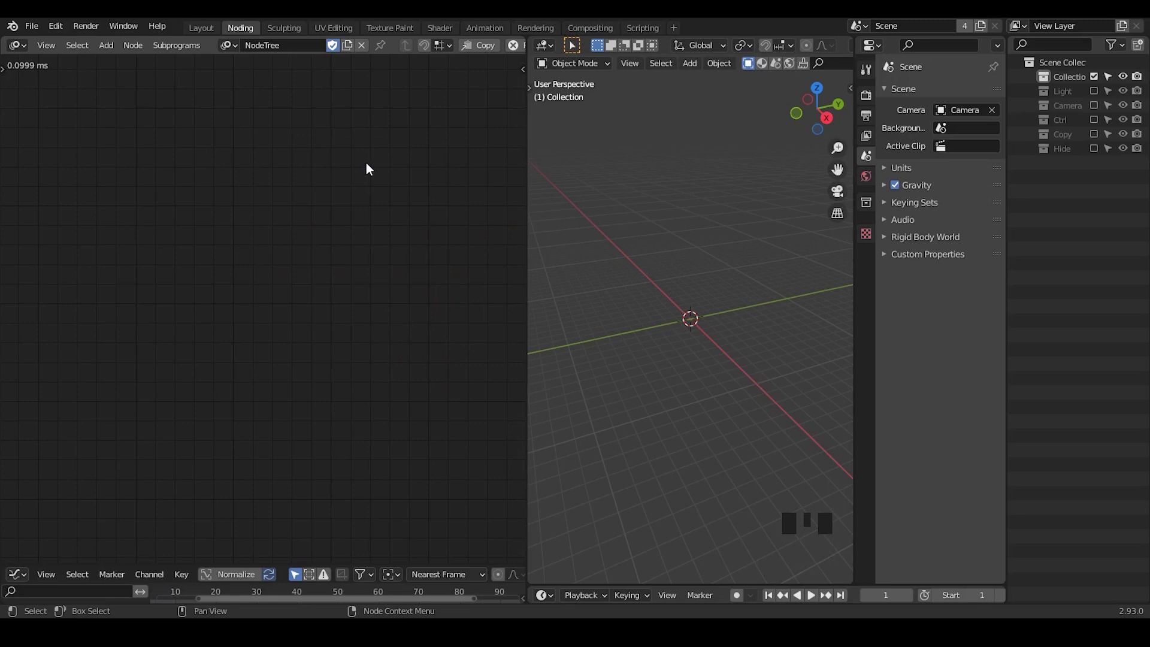
Handwrite the annotation "2.4.0" in the upper part of the node editor canvas
{"action": "key", "text": "d"}
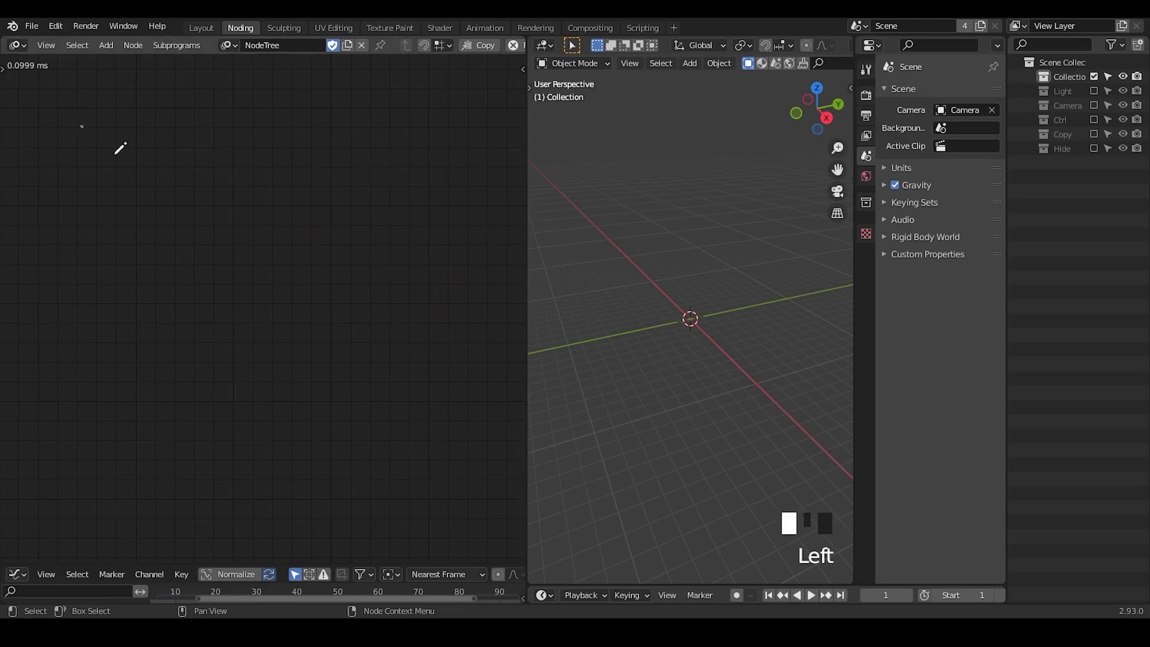
{"action": "mouse_move", "coordinate": [81, 126]}
{"action": "left_mouse_down"}
{"action": "mouse_move", "coordinate": [145, 196]}
{"action": "mouse_move", "coordinate": [167, 195]}
{"action": "left_mouse_up"}
{"action": "mouse_move", "coordinate": [183, 125]}
{"action": "left_mouse_down"}
{"action": "mouse_move", "coordinate": [178, 157]}
{"action": "mouse_move", "coordinate": [213, 167]}
{"action": "left_mouse_up"}
{"action": "left_click_drag", "start_coordinate": [211, 151], "coordinate": [197, 189]}
{"action": "left_click", "coordinate": [212, 190]}
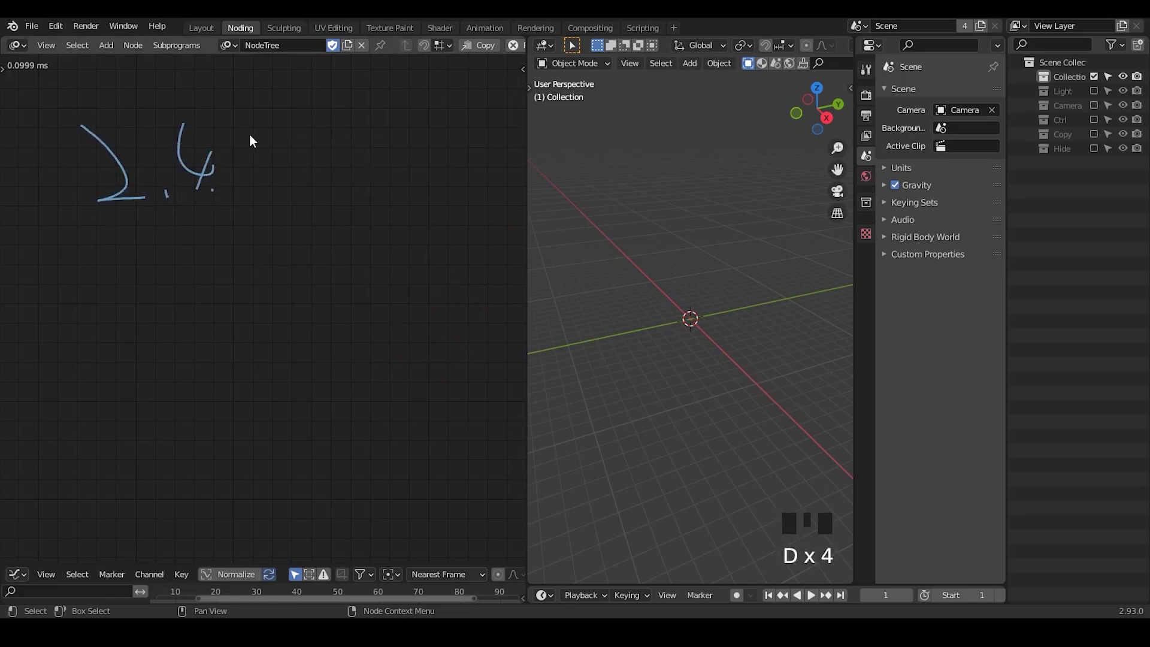
{"action": "mouse_move", "coordinate": [250, 135]}
{"action": "left_mouse_down"}
{"action": "mouse_move", "coordinate": [270, 141]}
{"action": "mouse_move", "coordinate": [255, 137]}
{"action": "left_mouse_up"}
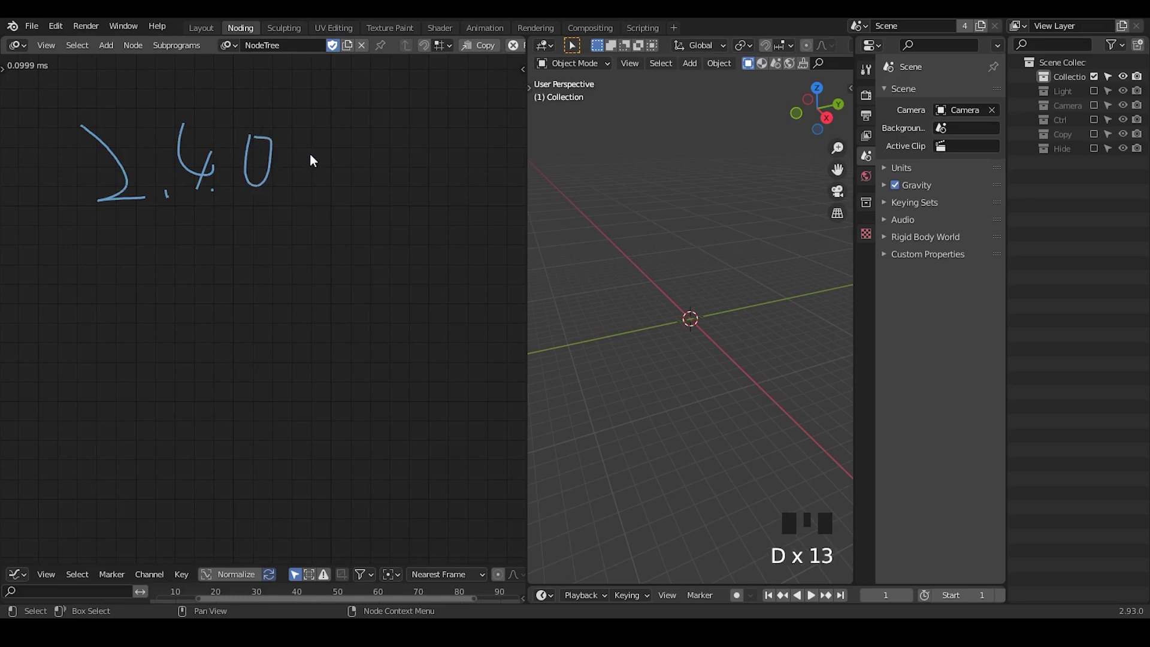
Handwrite the annotation "2.3.3" below the 2.4.0 note
{"action": "mouse_move", "coordinate": [114, 254]}
{"action": "left_mouse_down"}
{"action": "mouse_move", "coordinate": [97, 298]}
{"action": "mouse_move", "coordinate": [165, 315]}
{"action": "left_mouse_up"}
{"action": "left_click_drag", "start_coordinate": [177, 233], "coordinate": [191, 331]}
{"action": "mouse_move", "coordinate": [270, 243]}
{"action": "left_mouse_down"}
{"action": "mouse_move", "coordinate": [286, 326]}
{"action": "mouse_move", "coordinate": [272, 332]}
{"action": "left_mouse_up"}
{"action": "left_click_drag", "start_coordinate": [258, 323], "coordinate": [263, 330]}
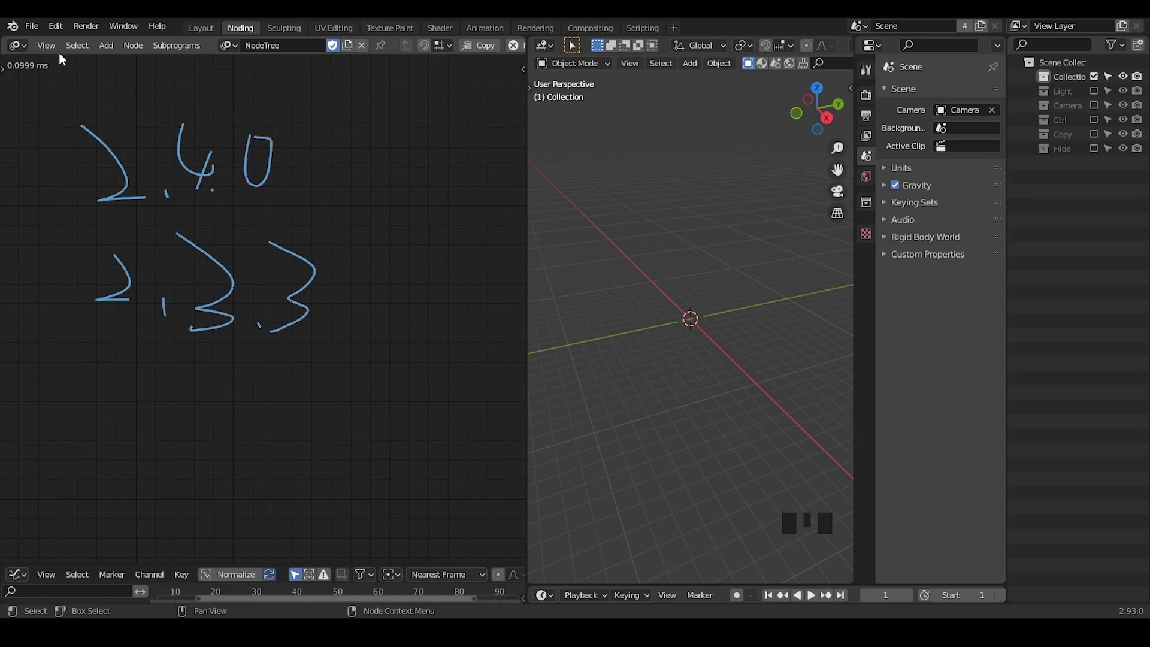
Open the Blender Preferences and examine the Save & Load settings
{"action": "left_click", "coordinate": [55, 31]}
{"action": "left_click", "coordinate": [56, 27]}
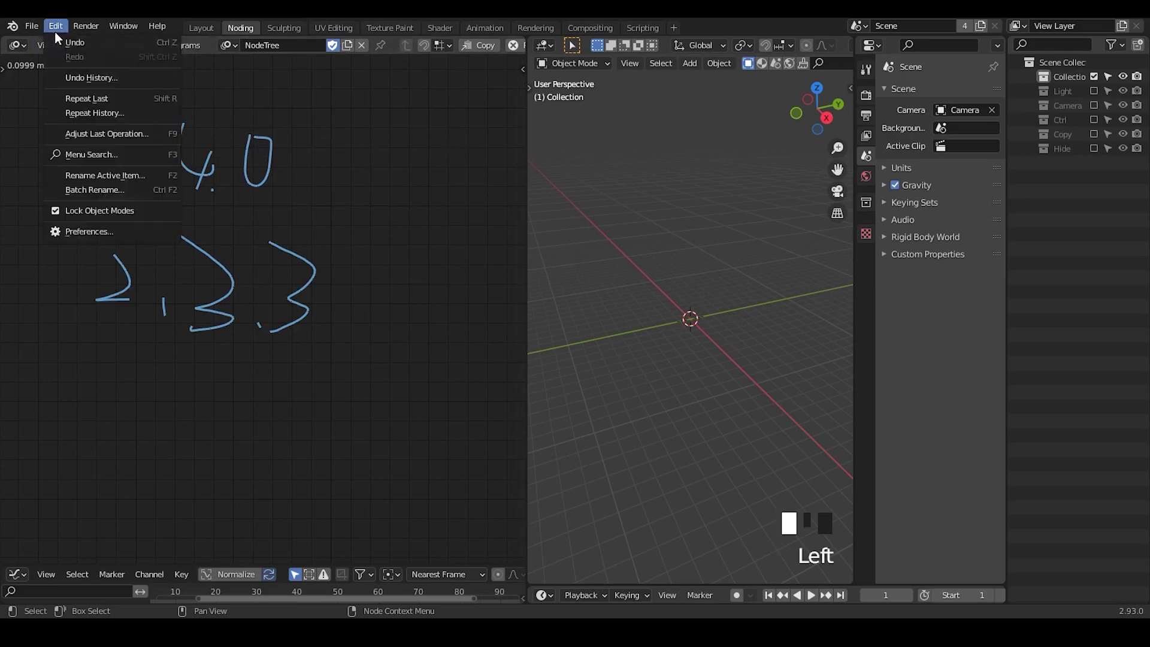
{"action": "left_click", "coordinate": [109, 231]}
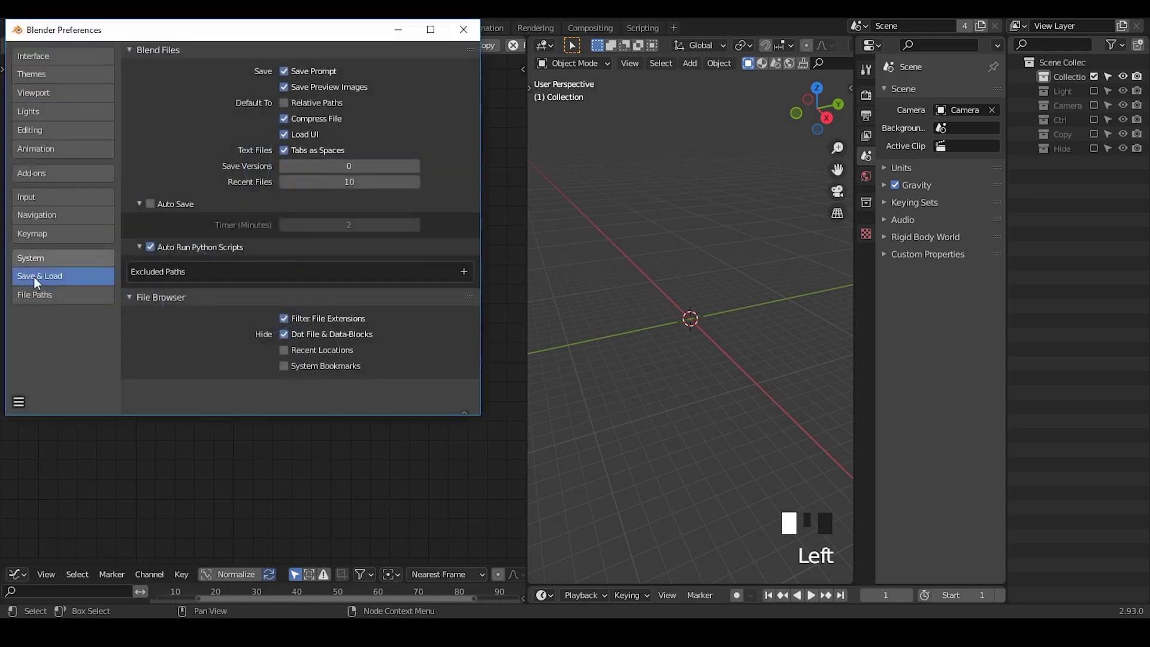
{"action": "left_click_drag", "start_coordinate": [168, 34], "coordinate": [202, 70]}
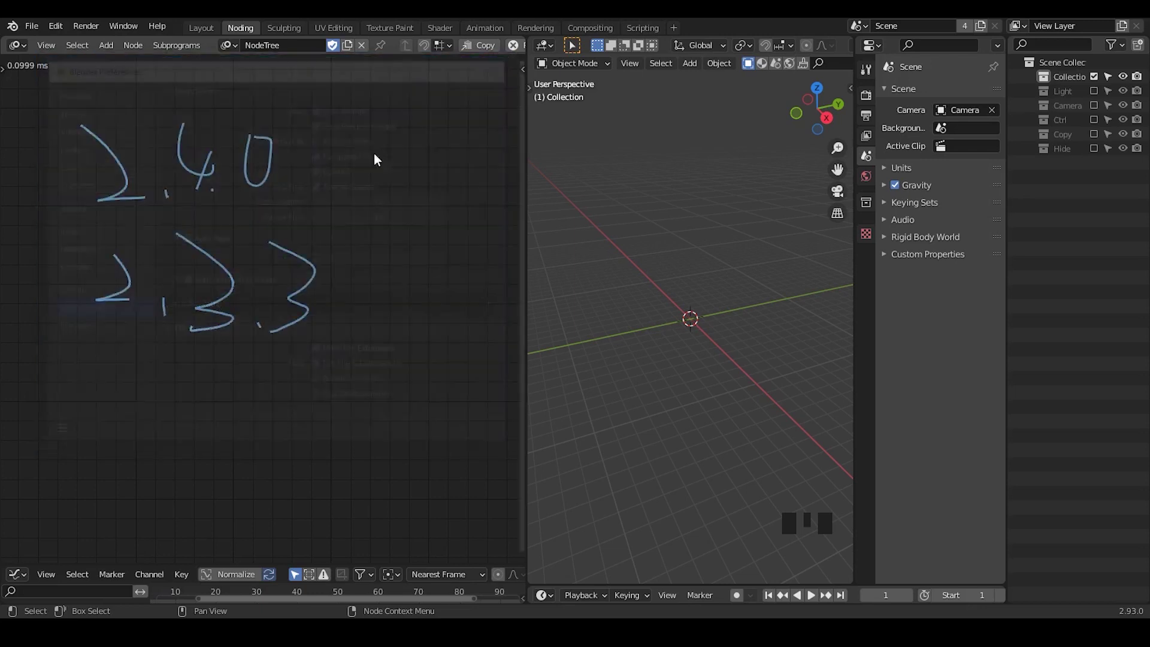
Erase the 2.4.0 and 2.3.3 annotations and handwrite "1000" on the canvas
{"action": "key", "text": "d"}
{"action": "mouse_move", "coordinate": [281, 139]}
{"action": "right_mouse_down"}
{"action": "mouse_move", "coordinate": [149, 192]}
{"action": "mouse_move", "coordinate": [159, 318]}
{"action": "mouse_move", "coordinate": [314, 300]}
{"action": "right_mouse_up"}
{"action": "mouse_move", "coordinate": [193, 174]}
{"action": "left_mouse_down"}
{"action": "mouse_move", "coordinate": [193, 212]}
{"action": "mouse_move", "coordinate": [220, 178]}
{"action": "mouse_move", "coordinate": [302, 179]}
{"action": "left_mouse_up"}
{"action": "left_click", "coordinate": [282, 180]}
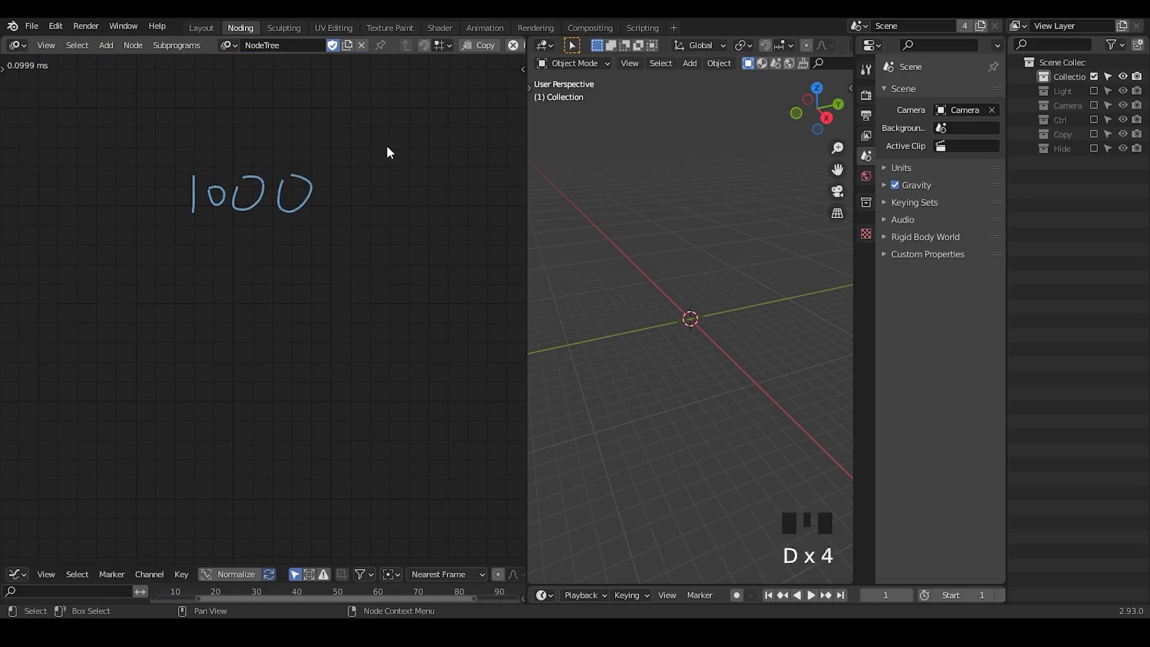
Handwrite a short note with a slash beside the 1000 annotation and erase all annotations from the canvas
{"action": "mouse_move", "coordinate": [383, 160]}
{"action": "left_mouse_down"}
{"action": "mouse_move", "coordinate": [366, 205]}
{"action": "mouse_move", "coordinate": [411, 202]}
{"action": "left_mouse_up"}
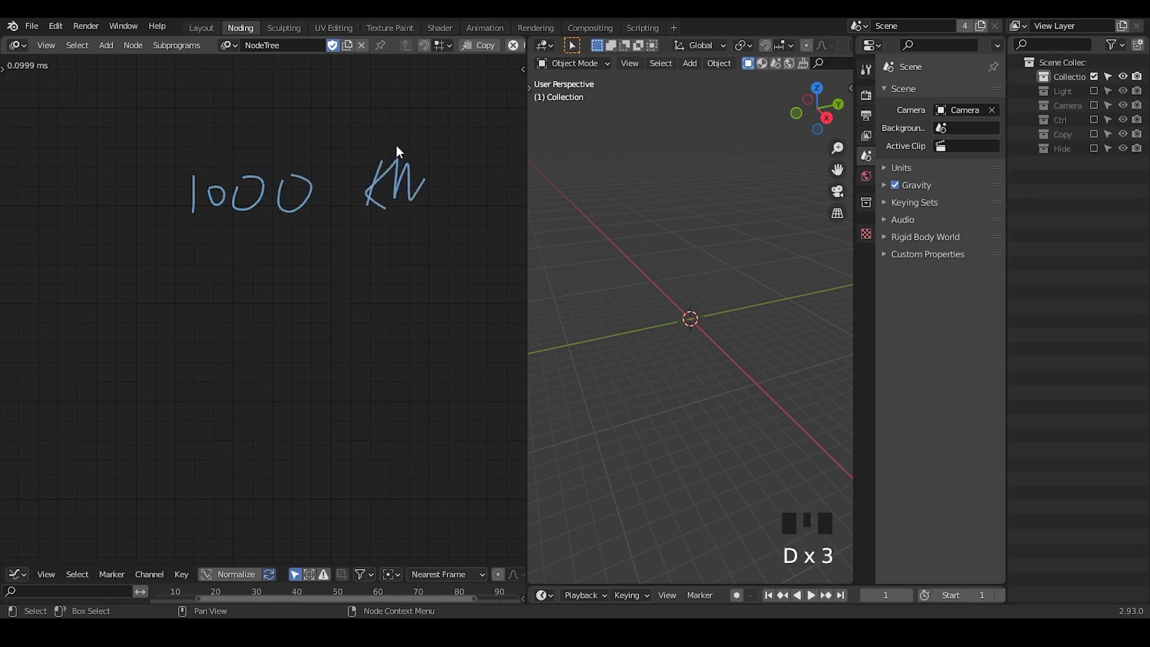
{"action": "mouse_move", "coordinate": [426, 157]}
{"action": "right_mouse_down"}
{"action": "mouse_move", "coordinate": [390, 228]}
{"action": "mouse_move", "coordinate": [388, 219]}
{"action": "right_mouse_up"}
{"action": "left_click_drag", "start_coordinate": [382, 155], "coordinate": [352, 230]}
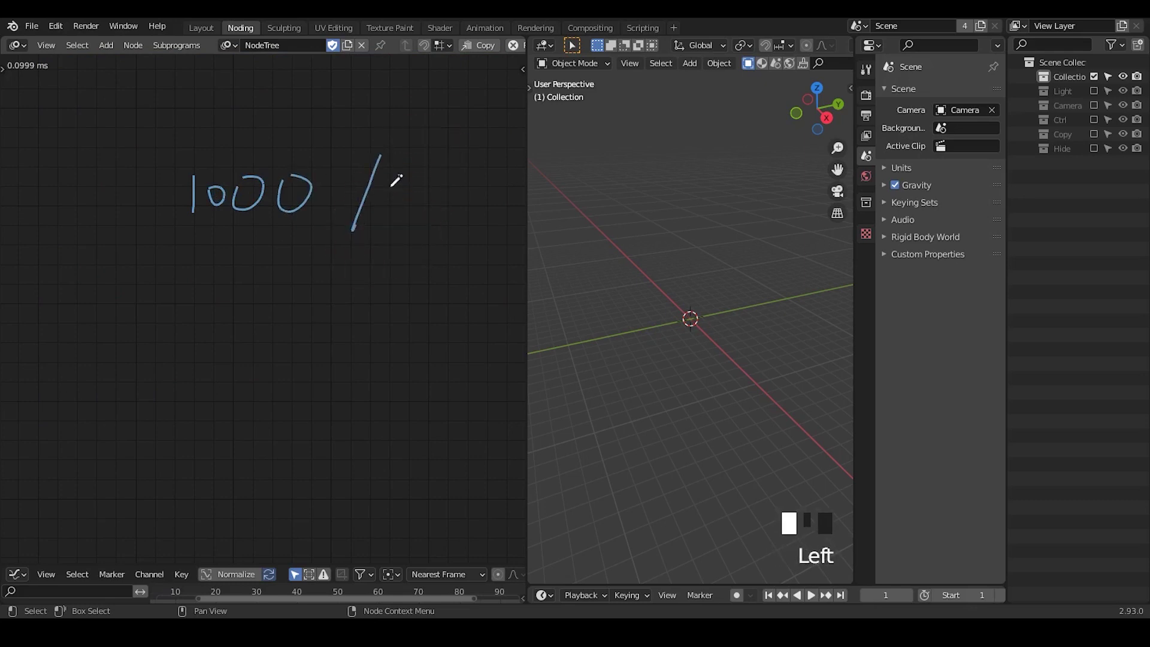
{"action": "mouse_move", "coordinate": [394, 176]}
{"action": "left_mouse_down"}
{"action": "mouse_move", "coordinate": [396, 220]}
{"action": "mouse_move", "coordinate": [412, 223]}
{"action": "left_mouse_up"}
{"action": "key", "text": "d"}
{"action": "key", "text": "d"}
{"action": "key", "text": "d"}
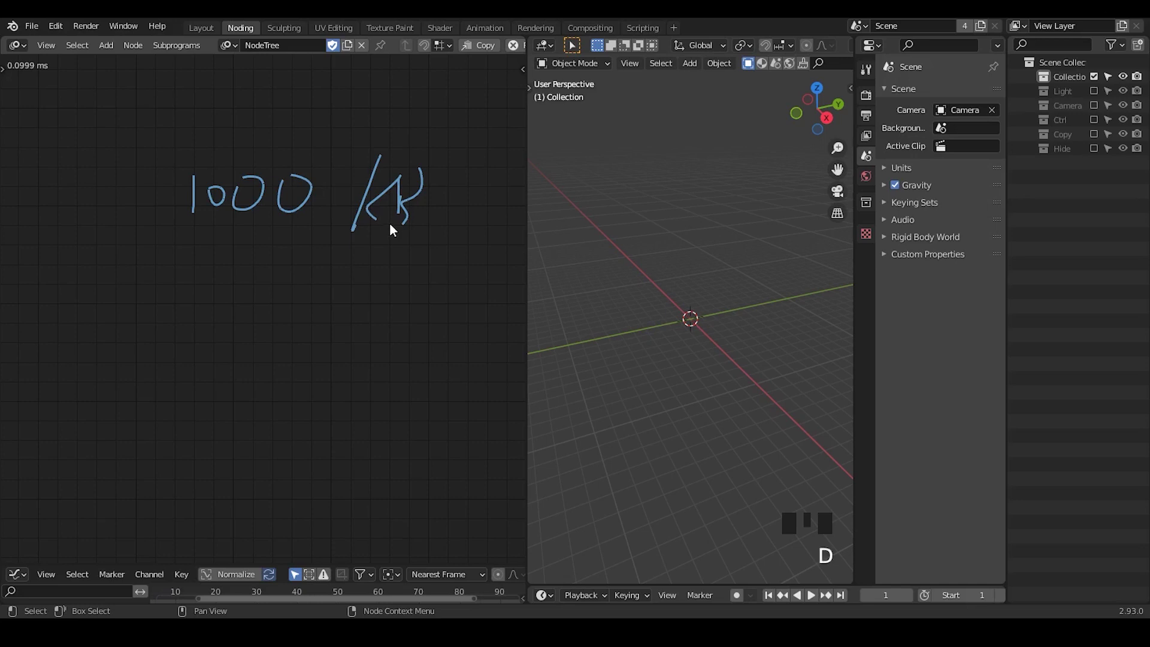
{"action": "mouse_move", "coordinate": [390, 224]}
{"action": "right_mouse_down"}
{"action": "mouse_move", "coordinate": [391, 213]}
{"action": "mouse_move", "coordinate": [318, 202]}
{"action": "right_mouse_up"}
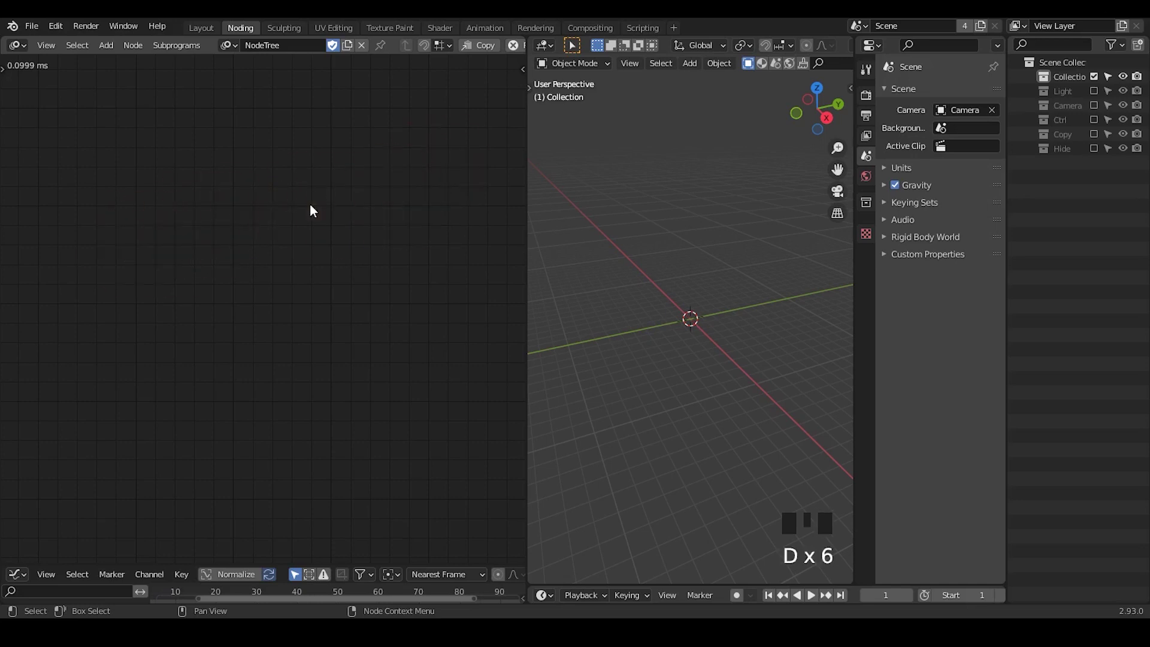
Open the Preset2 node tree and look over its node frames
{"action": "left_click", "coordinate": [228, 45]}
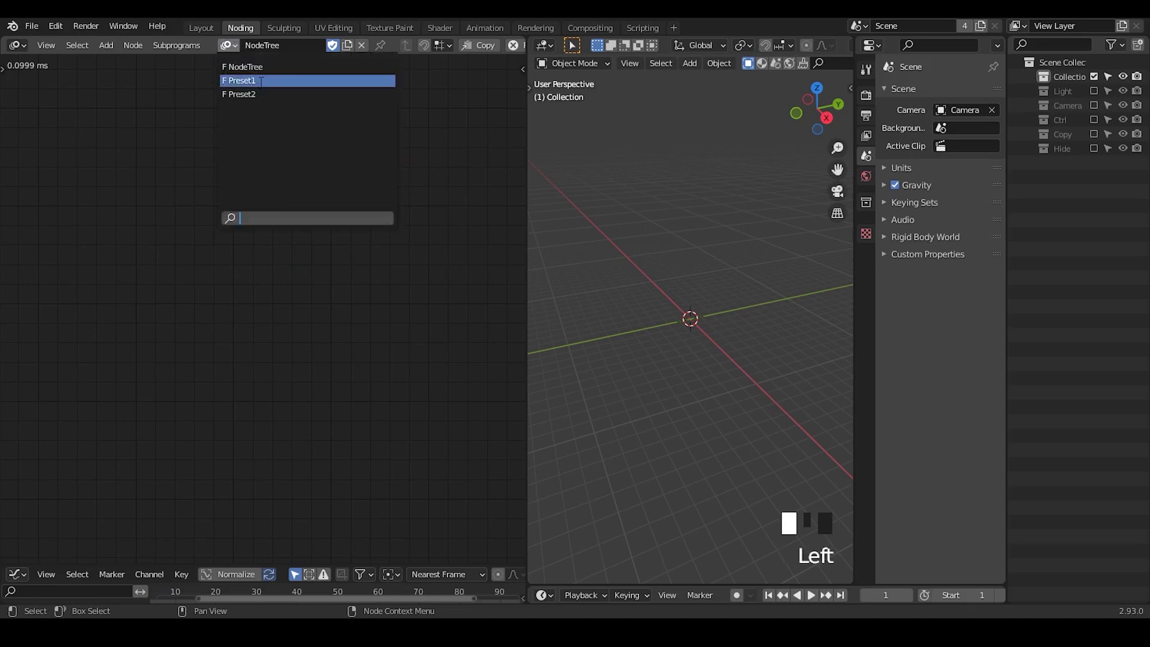
{"action": "left_click", "coordinate": [263, 89]}
{"action": "middle_click_drag", "start_coordinate": [376, 204], "coordinate": [116, 296], "text": "ctrl"}
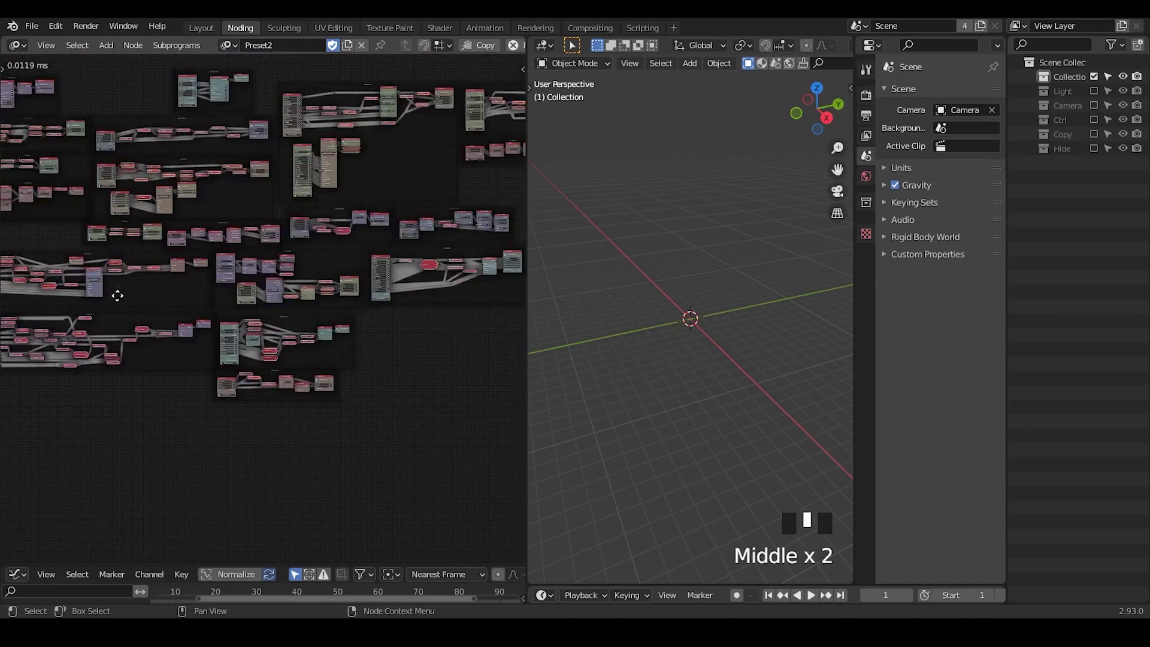
{"action": "middle_click_drag", "start_coordinate": [407, 258], "coordinate": [334, 172]}
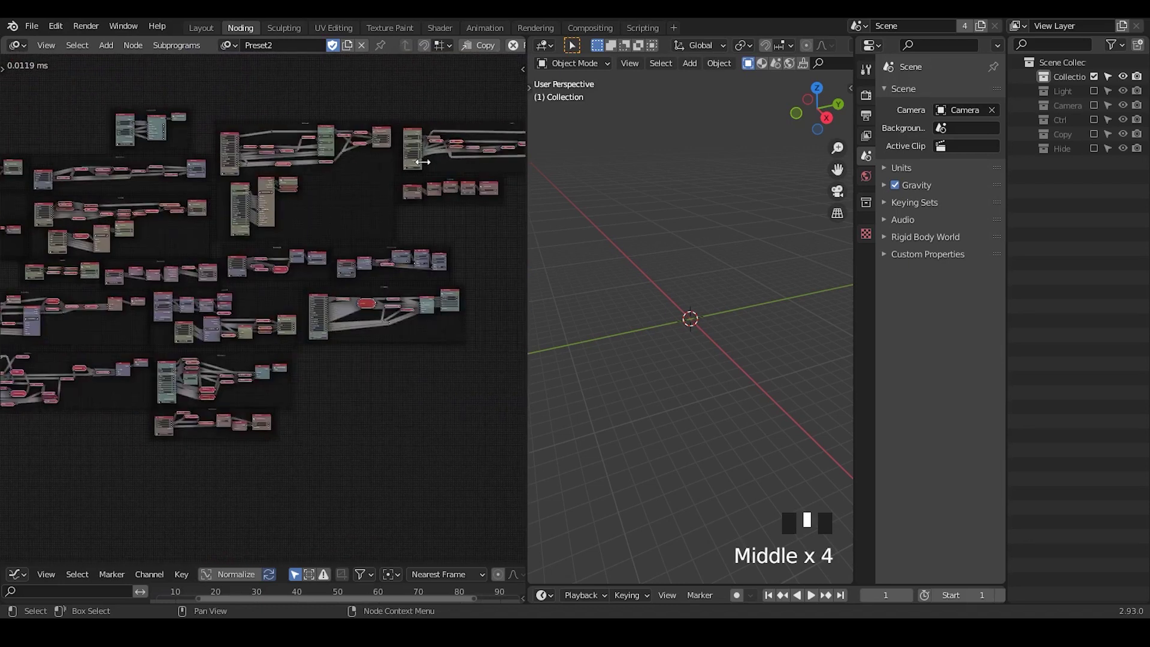
Move the two rightmost node frames of the Preset2 tree below its lowest spline frame and align them there
{"action": "left_click", "coordinate": [430, 194]}
{"action": "left_click", "coordinate": [440, 167], "text": "shift"}
{"action": "left_click", "coordinate": [436, 204]}
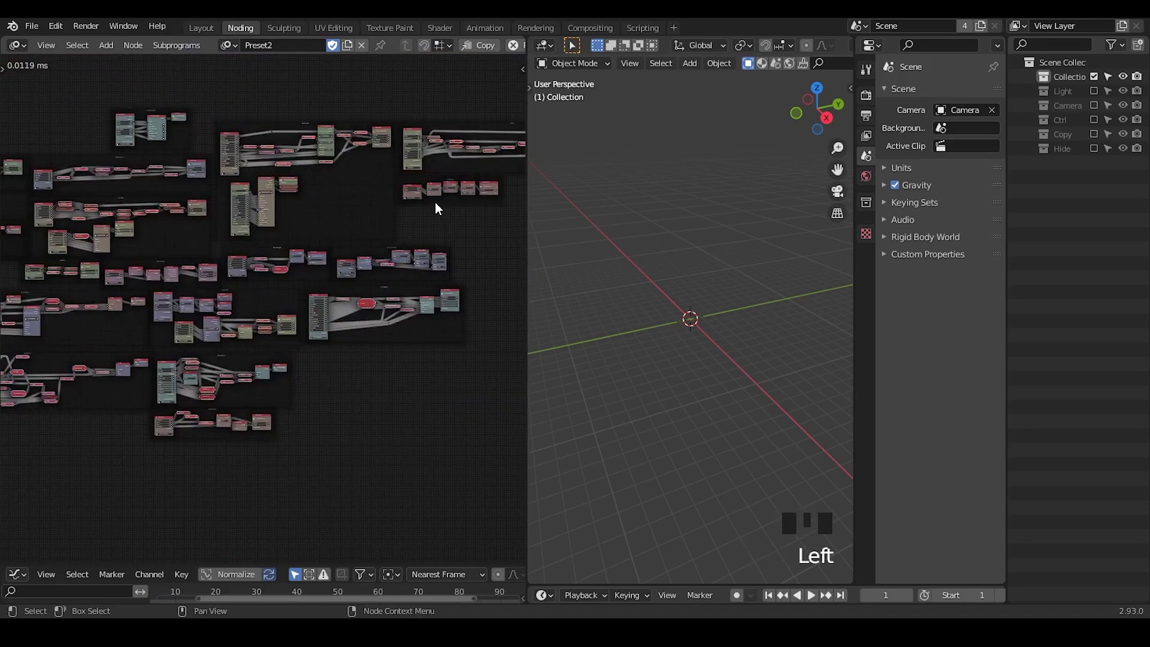
{"action": "left_click", "coordinate": [434, 198]}
{"action": "left_click", "coordinate": [447, 163], "text": "shift"}
{"action": "key", "text": "g"}
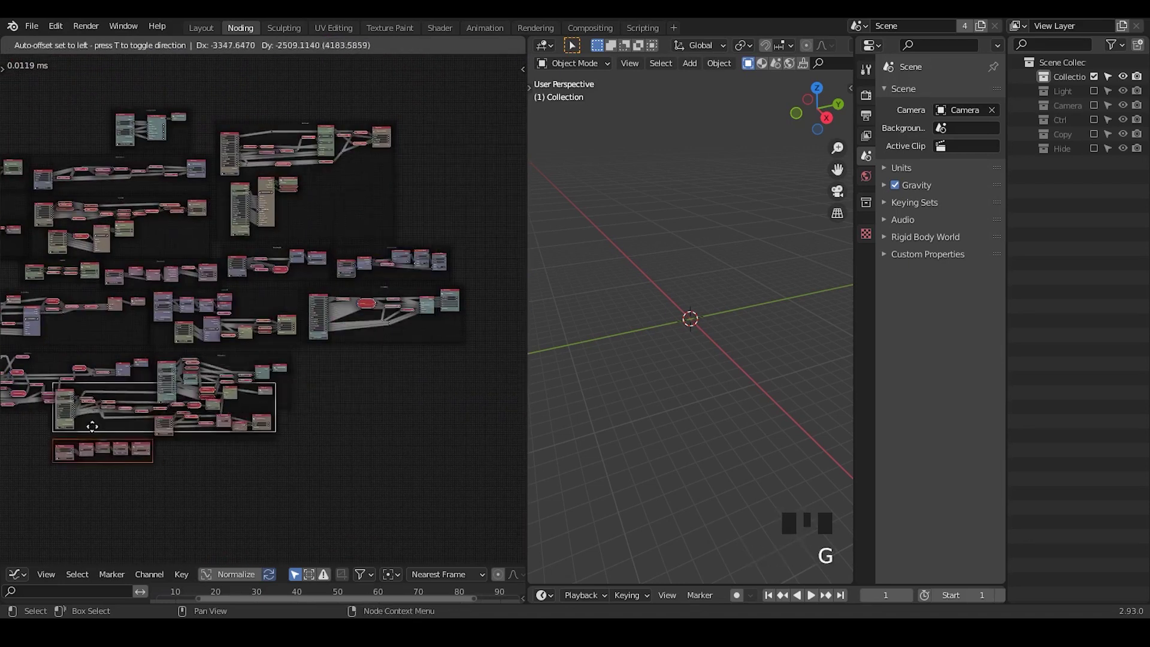
{"action": "left_click", "coordinate": [513, 455]}
{"action": "middle_click_drag", "start_coordinate": [138, 364], "coordinate": [372, 437]}
{"action": "key", "text": "g"}
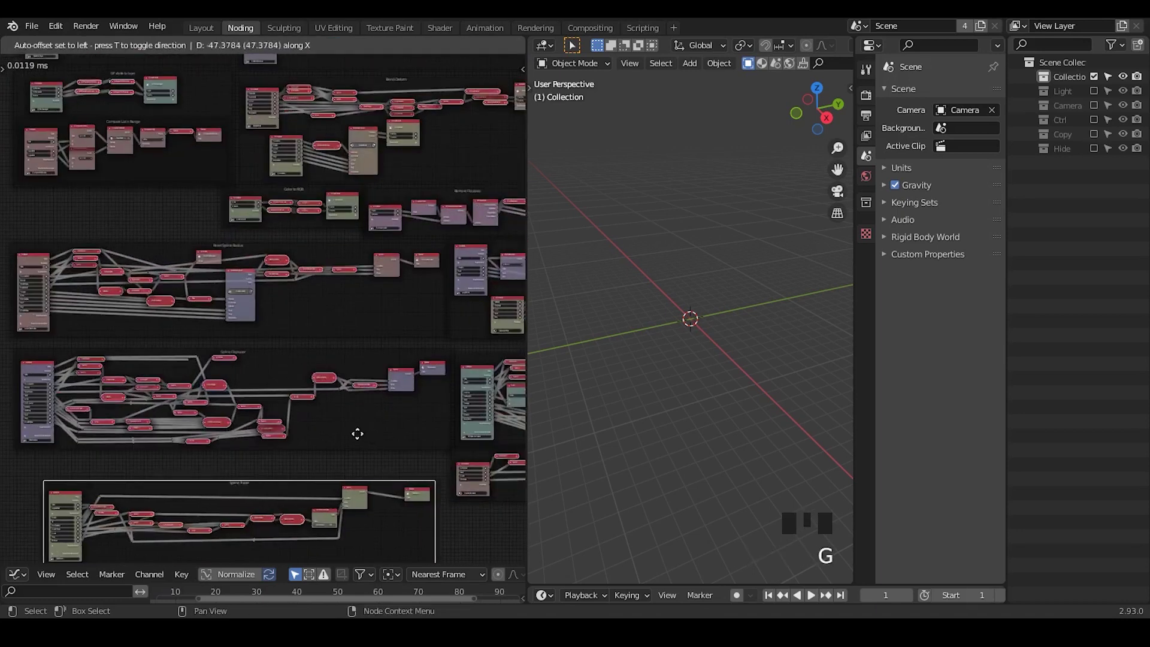
{"action": "left_click", "coordinate": [350, 436]}
Switch the node editor back to the node tree named NodeTree
{"action": "left_click", "coordinate": [228, 45]}
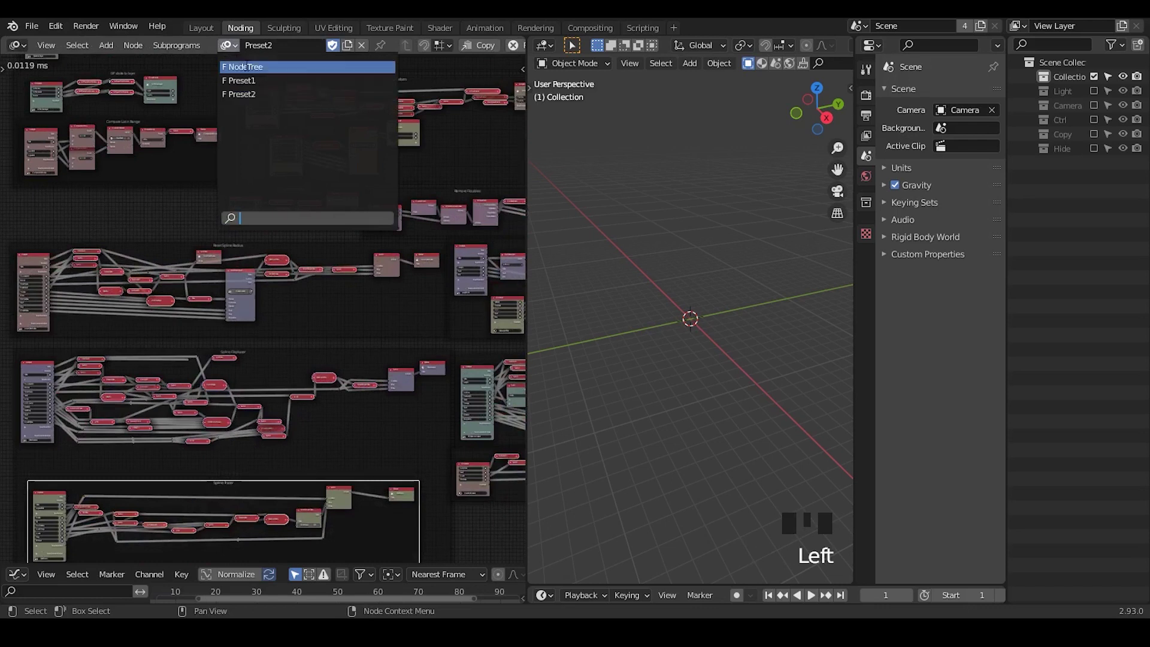
{"action": "left_click", "coordinate": [245, 67]}
{"action": "middle_click_drag", "start_coordinate": [334, 302], "coordinate": [324, 120], "text": "ctrl"}
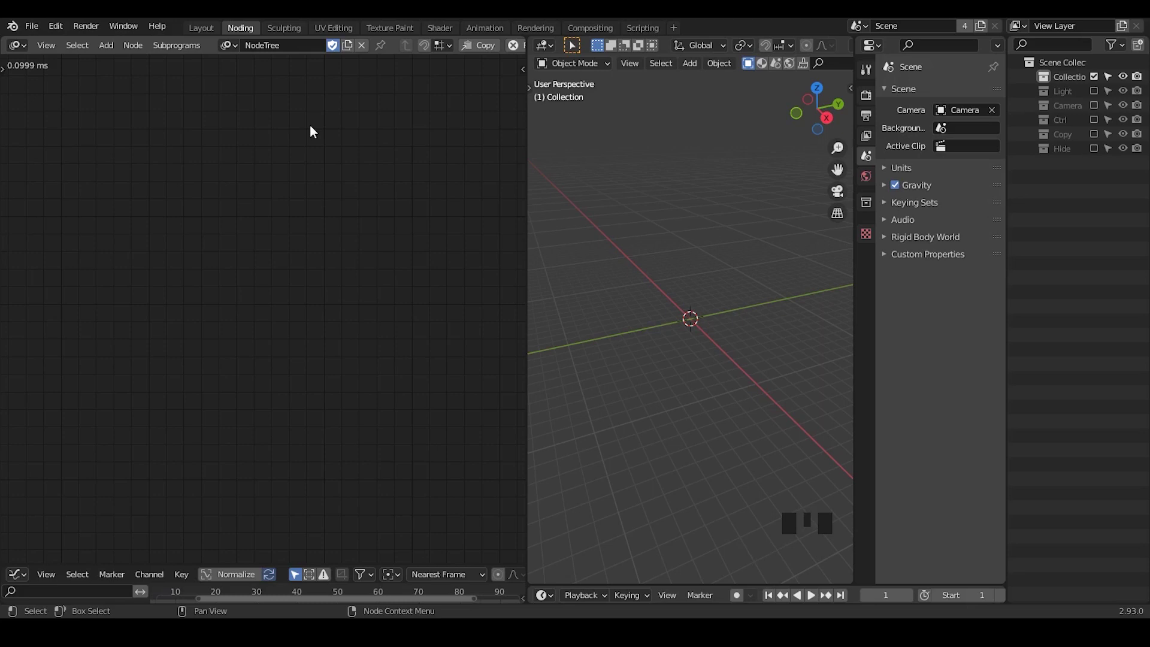
Handwrite "2.3.3" in the upper part of the empty canvas and draw a box around it
{"action": "key", "text": "d"}
{"action": "mouse_move", "coordinate": [157, 133]}
{"action": "left_mouse_down"}
{"action": "mouse_move", "coordinate": [191, 187]}
{"action": "mouse_move", "coordinate": [210, 185]}
{"action": "left_mouse_up"}
{"action": "left_click", "coordinate": [230, 138]}
{"action": "left_click_drag", "start_coordinate": [231, 136], "coordinate": [218, 202]}
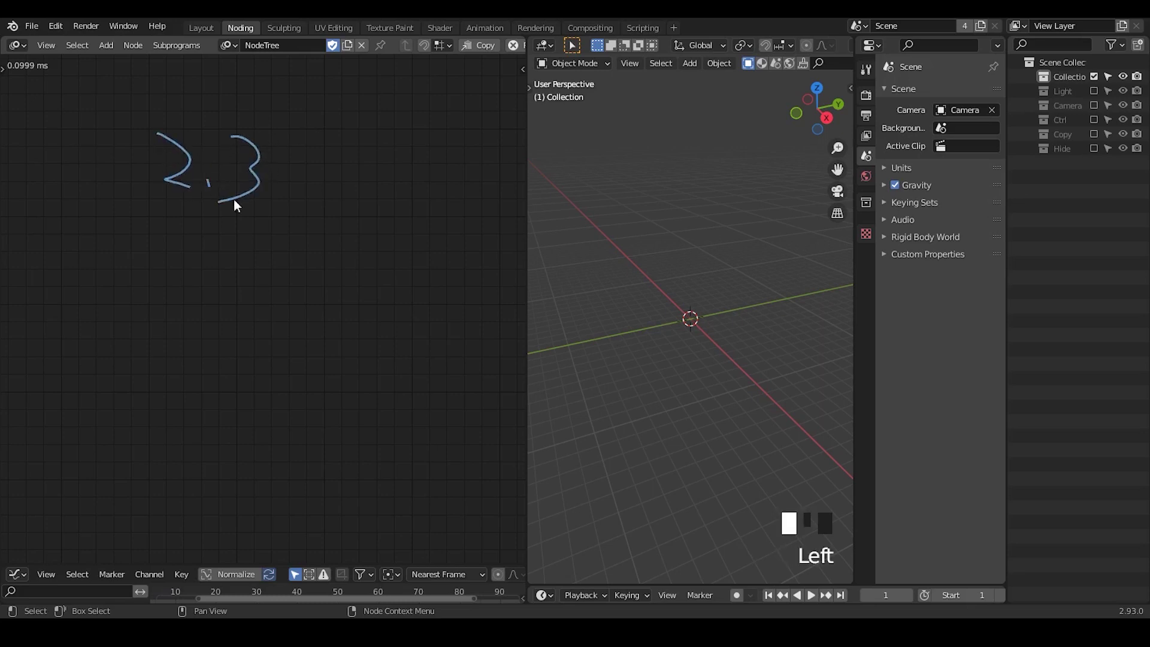
{"action": "left_click", "coordinate": [276, 200]}
{"action": "left_click_drag", "start_coordinate": [294, 139], "coordinate": [302, 208]}
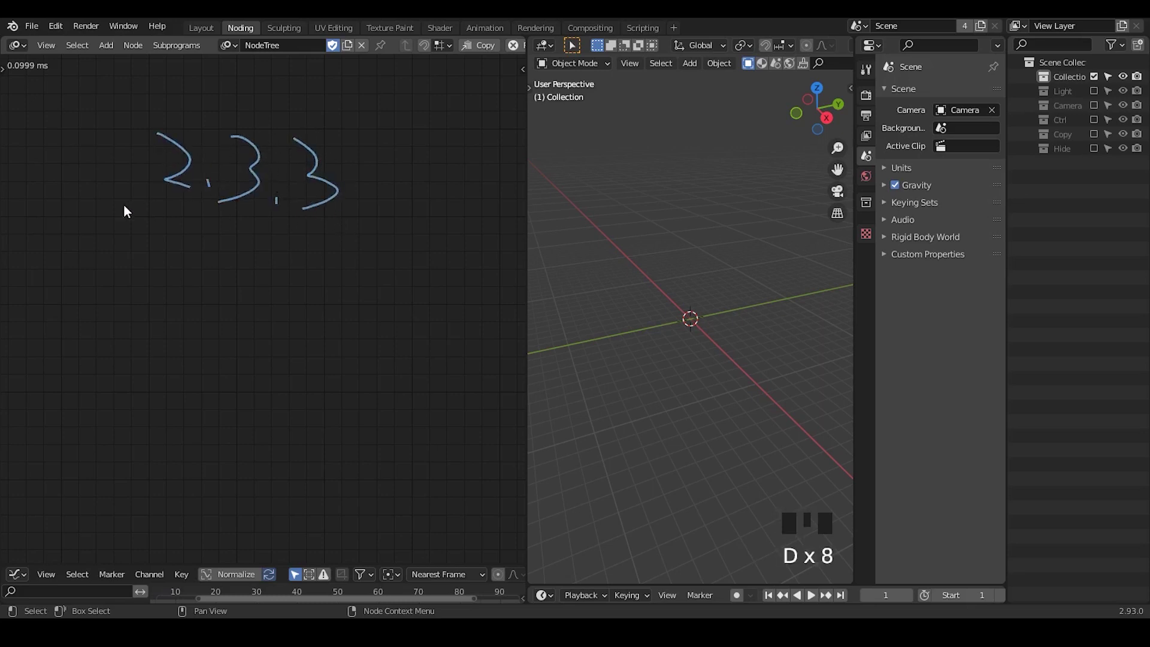
{"action": "mouse_move", "coordinate": [139, 230]}
{"action": "left_mouse_down"}
{"action": "mouse_move", "coordinate": [412, 239]}
{"action": "mouse_move", "coordinate": [397, 108]}
{"action": "mouse_move", "coordinate": [150, 105]}
{"action": "mouse_move", "coordinate": [133, 229]}
{"action": "left_mouse_up"}
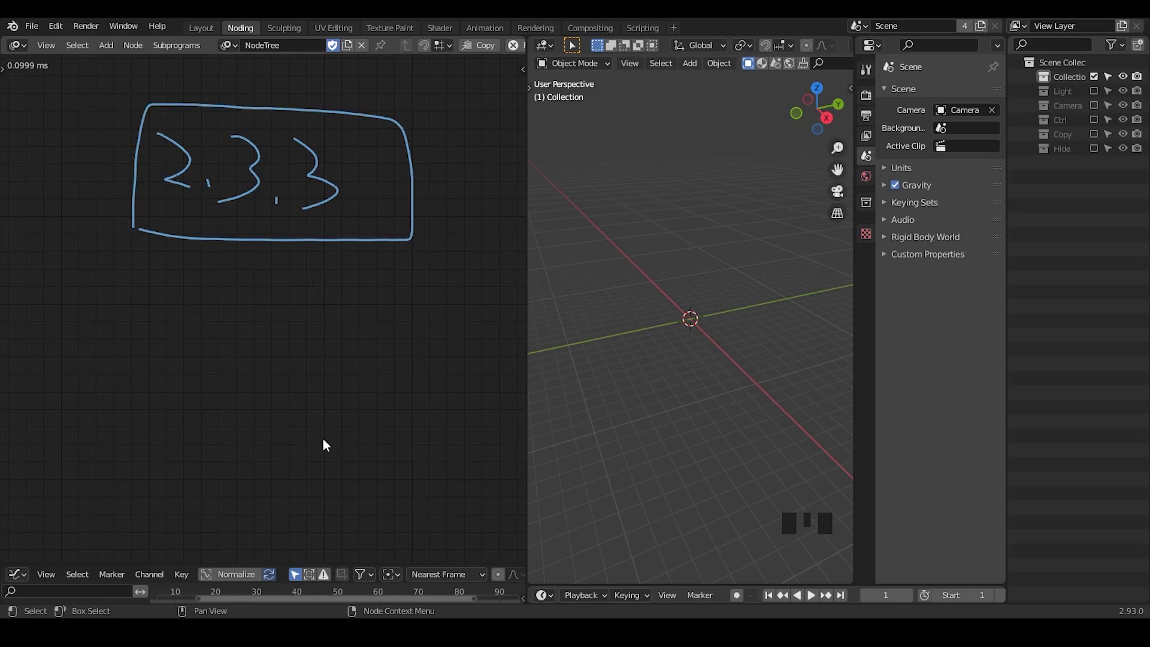
Handwrite "2.4" below the boxed 2.3.3 annotation
{"action": "key", "text": "d"}
{"action": "key", "text": "d"}
{"action": "key", "text": "d"}
{"action": "mouse_move", "coordinate": [155, 320]}
{"action": "left_mouse_down"}
{"action": "mouse_move", "coordinate": [171, 356]}
{"action": "mouse_move", "coordinate": [214, 352]}
{"action": "mouse_move", "coordinate": [210, 371]}
{"action": "left_mouse_up"}
{"action": "key", "text": "d"}
{"action": "left_click", "coordinate": [186, 354]}
{"action": "key", "text": "d"}
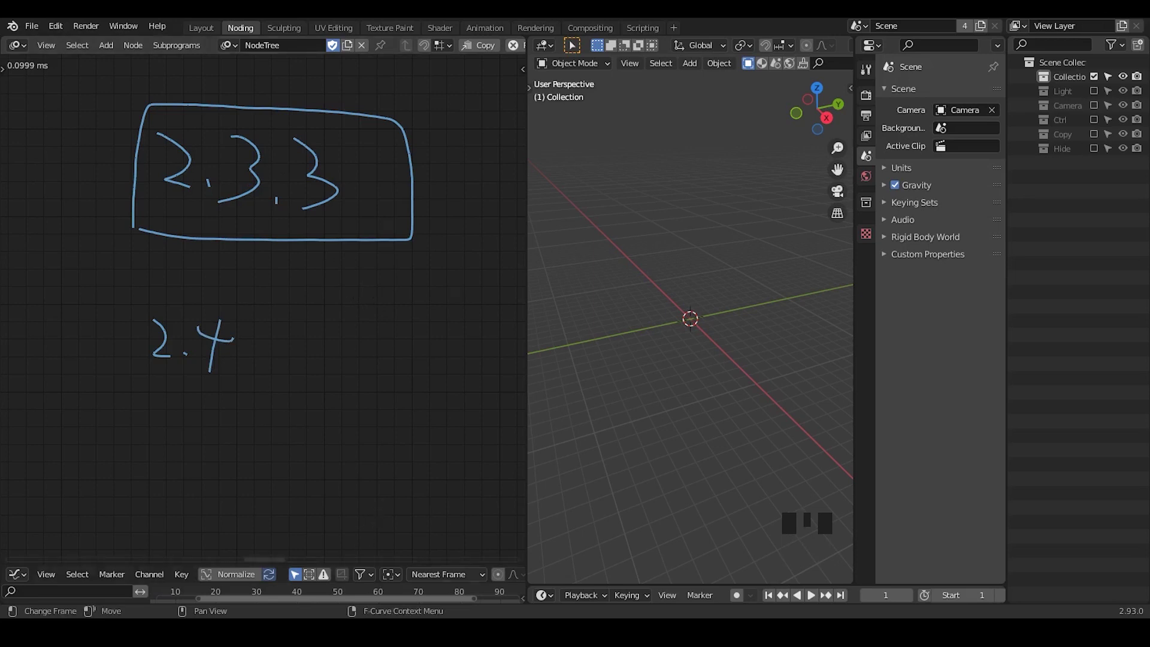
Switch to the 2.4.1 LOG file in Notepad and read its opening entries, including Color to RGB and custom attribute support
{"action": "key", "text": "alt+Tab"}
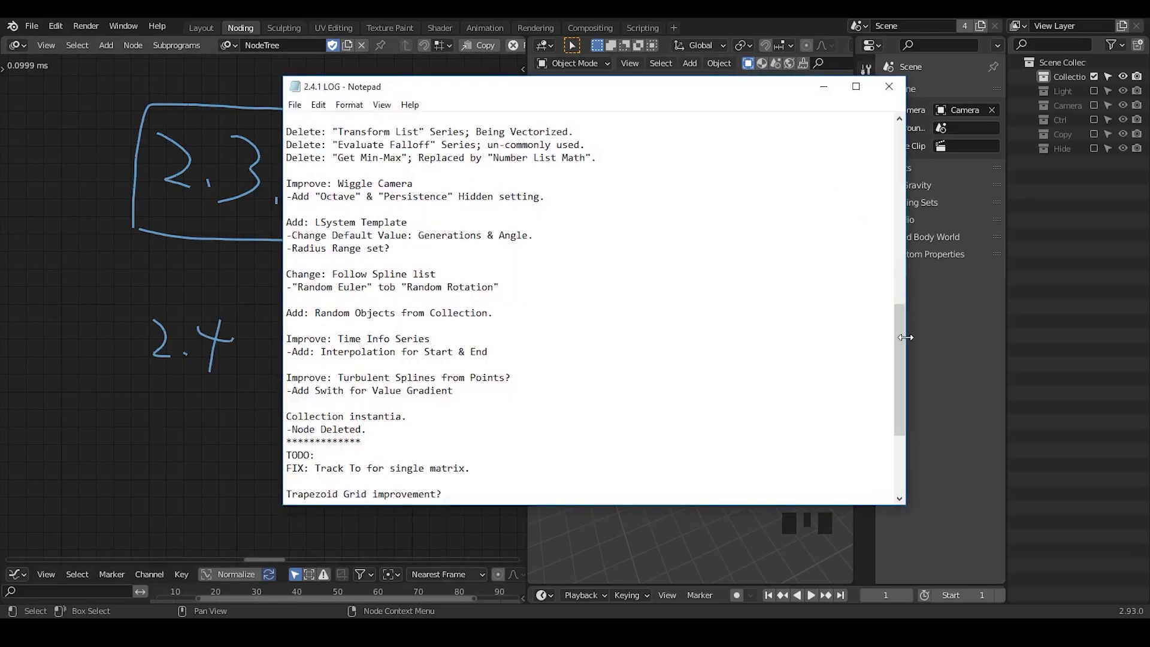
{"action": "left_click_drag", "start_coordinate": [900, 336], "coordinate": [887, 157]}
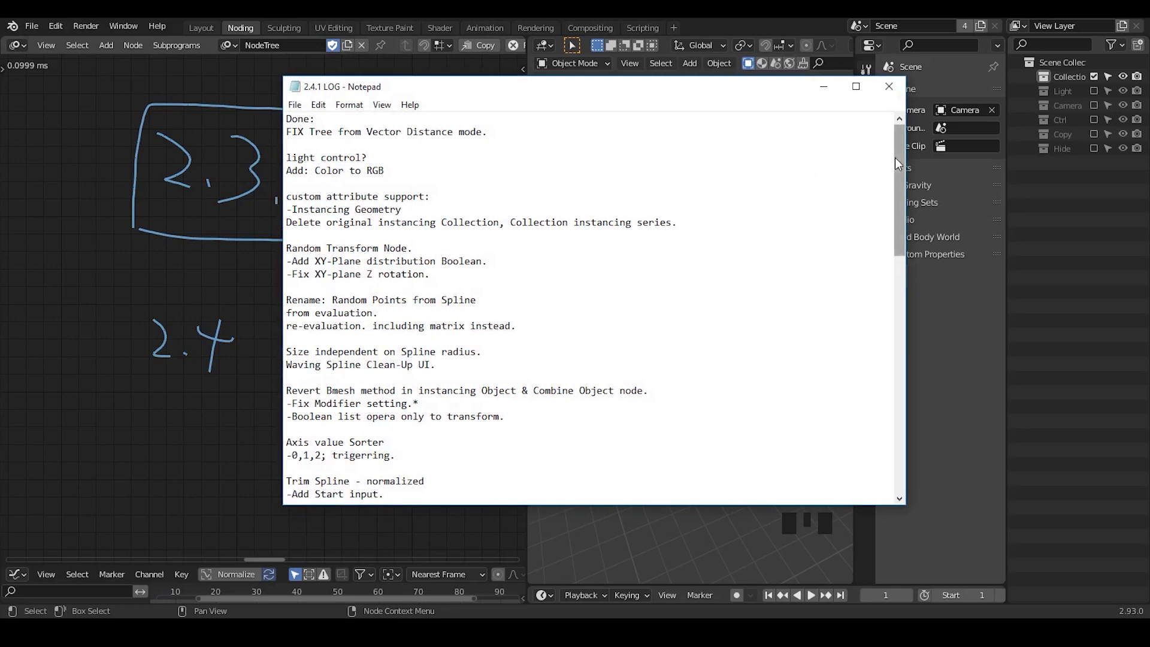
{"action": "mouse_move", "coordinate": [895, 157]}
{"action": "left_mouse_down"}
{"action": "mouse_move", "coordinate": [905, 381]}
{"action": "mouse_move", "coordinate": [903, 168]}
{"action": "left_mouse_up"}
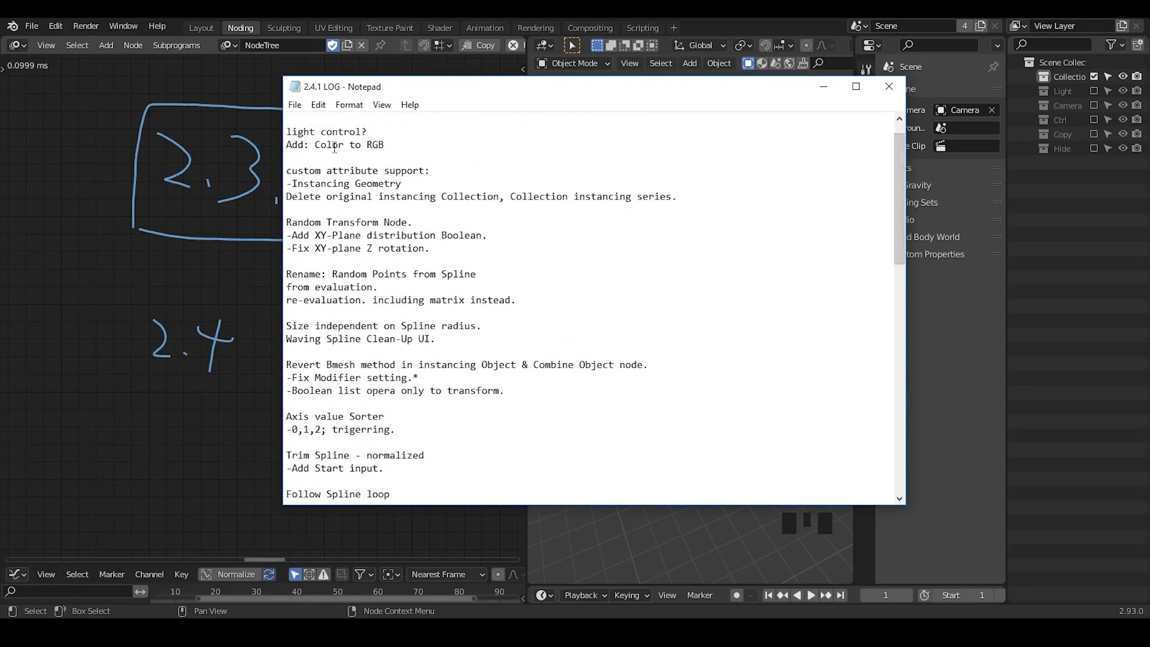
{"action": "left_click_drag", "start_coordinate": [332, 144], "coordinate": [435, 210]}
{"action": "left_click", "coordinate": [435, 225]}
{"action": "mouse_move", "coordinate": [895, 177]}
{"action": "left_mouse_down"}
{"action": "mouse_move", "coordinate": [897, 146]}
{"action": "mouse_move", "coordinate": [903, 177]}
{"action": "mouse_move", "coordinate": [903, 161]}
{"action": "left_mouse_up"}
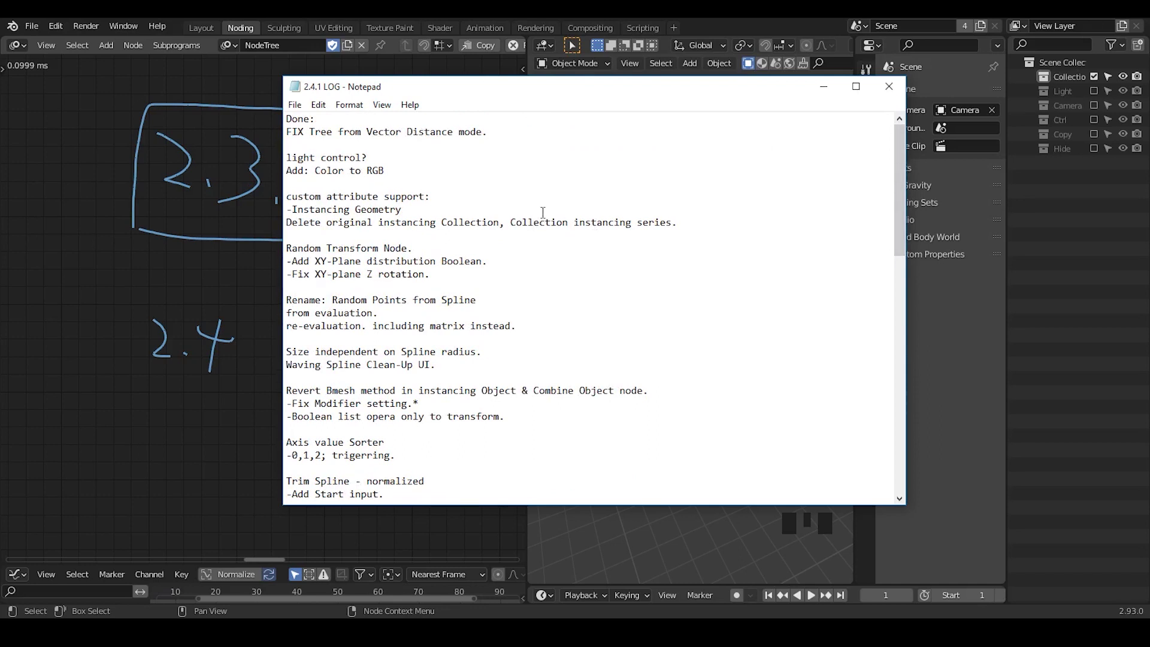
Read the log entries from Random Transform Node through Axis value Sorter, highlighting the ones being discussed
{"action": "left_click_drag", "start_coordinate": [290, 252], "coordinate": [419, 242]}
{"action": "left_click_drag", "start_coordinate": [287, 303], "coordinate": [478, 301]}
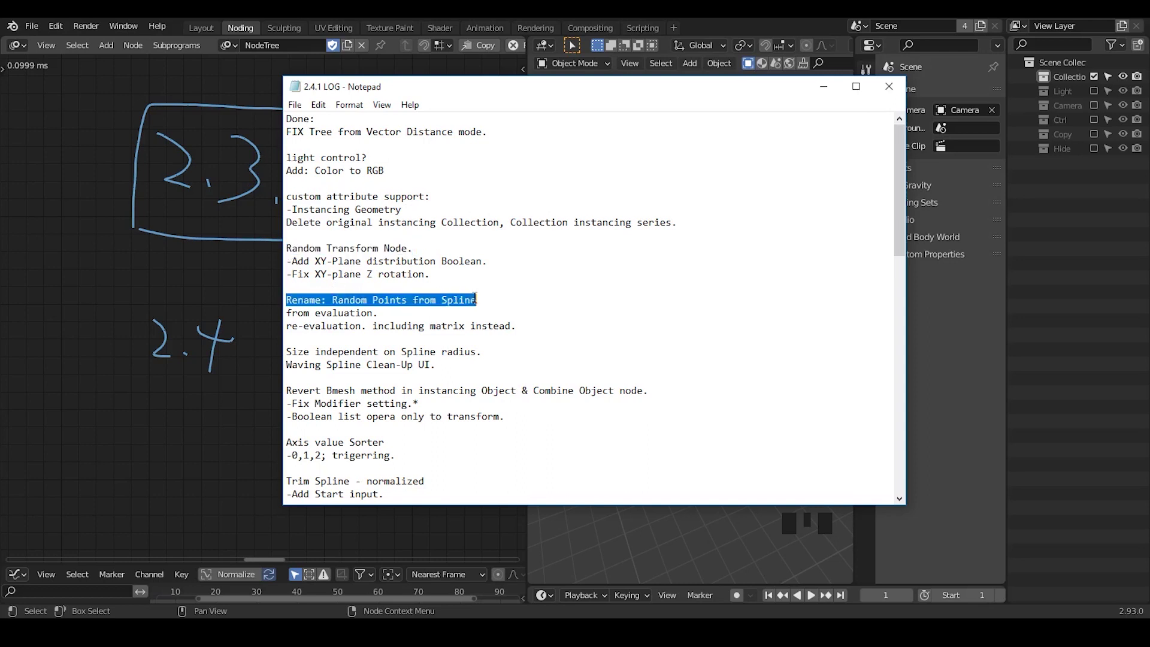
{"action": "left_click", "coordinate": [339, 364]}
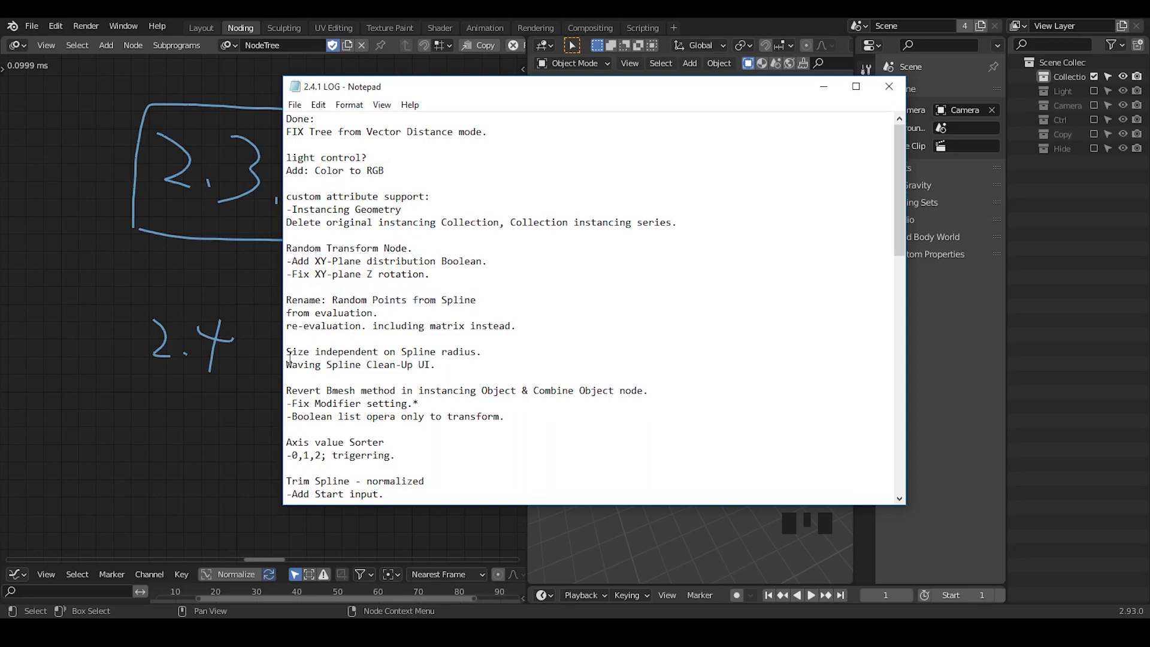
{"action": "left_click_drag", "start_coordinate": [288, 353], "coordinate": [443, 354]}
{"action": "left_click", "coordinate": [437, 365]}
{"action": "scroll", "coordinate": [897, 182], "scroll_direction": "down", "scroll_amount": 2}
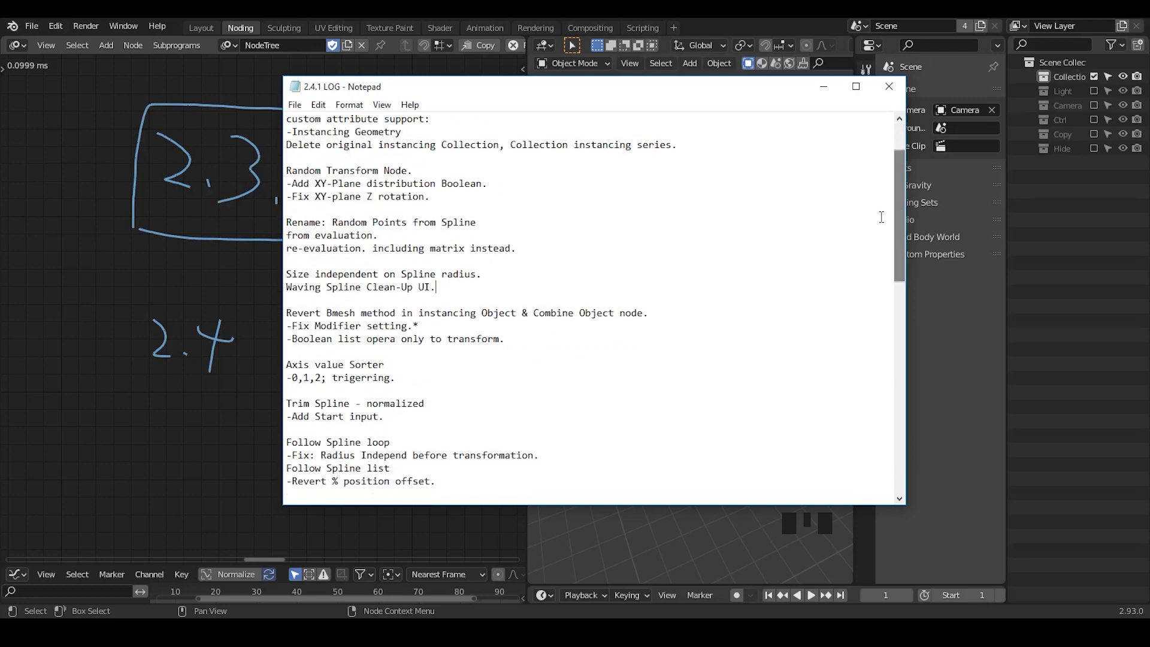
{"action": "left_click_drag", "start_coordinate": [287, 367], "coordinate": [386, 367]}
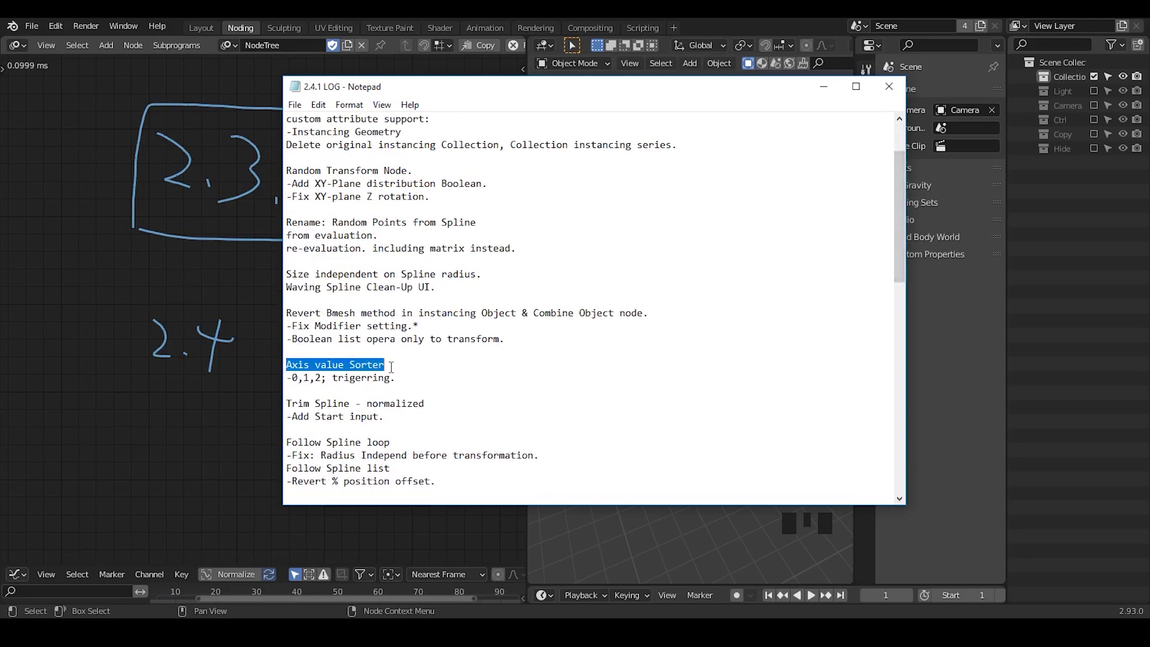
{"action": "left_click", "coordinate": [302, 376]}
{"action": "left_click_drag", "start_coordinate": [286, 366], "coordinate": [388, 366]}
{"action": "left_click", "coordinate": [405, 372]}
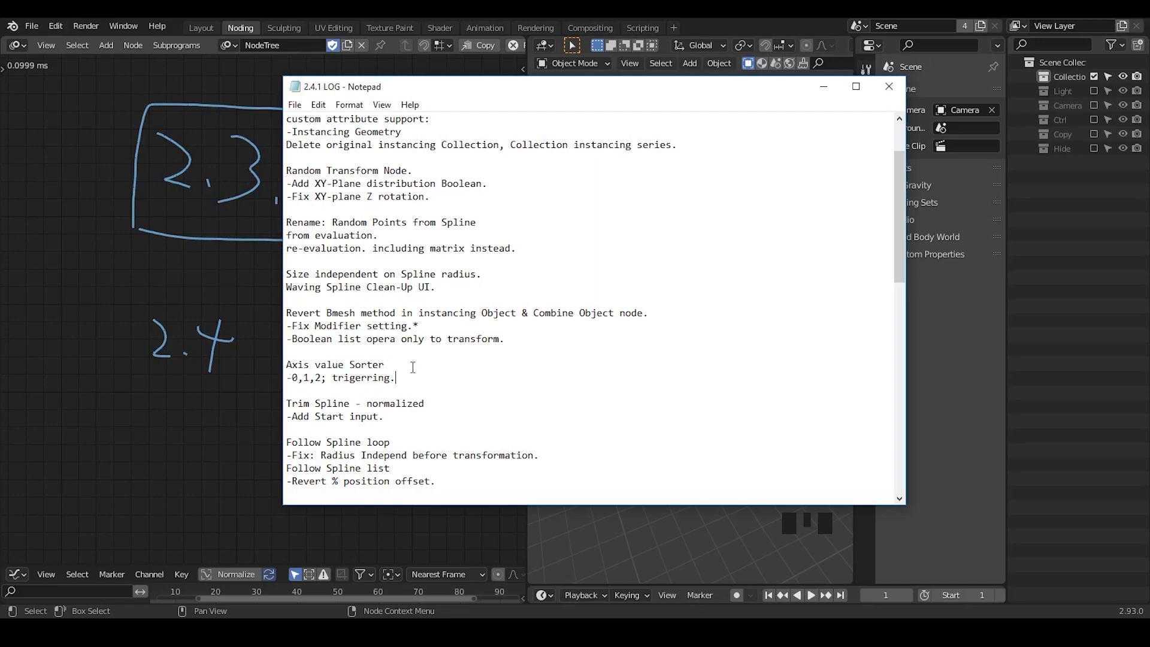
Switch to Blender, add an Axis Value Sorter node and place it just below the boxed 2.3.3 annotation
{"action": "left_click", "coordinate": [221, 378]}
{"action": "key", "text": "ctrl+a"}
{"action": "type", "text": "axis v"}
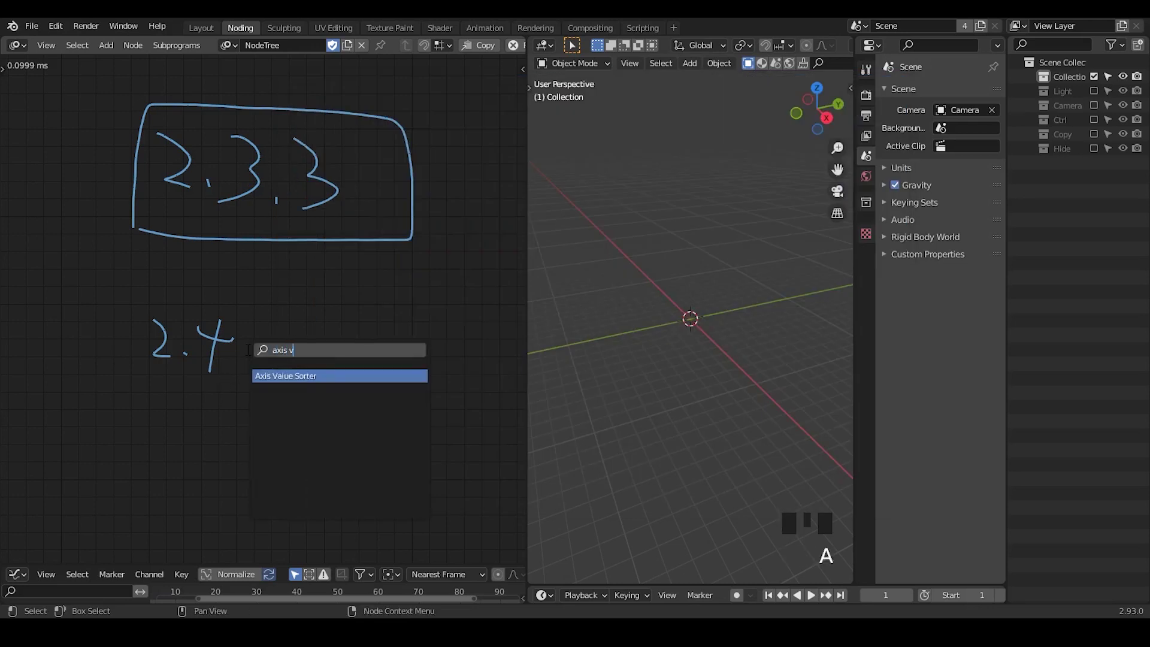
{"action": "key", "text": "Return"}
{"action": "left_click", "coordinate": [232, 142]}
{"action": "left_click", "coordinate": [288, 157]}
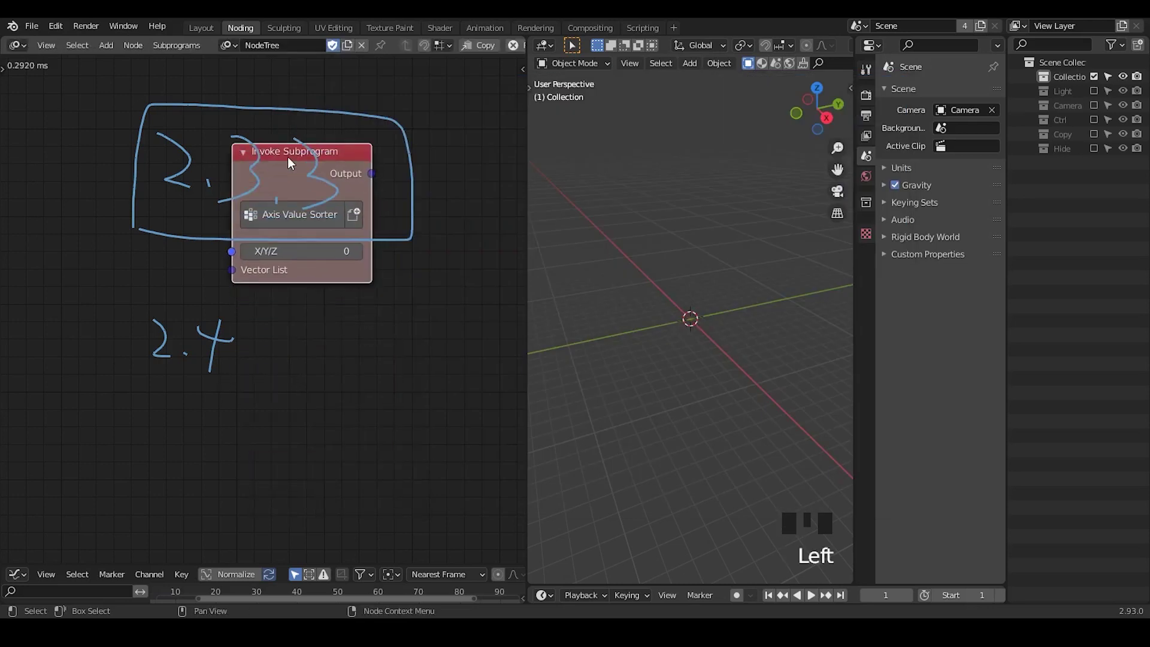
{"action": "left_click", "coordinate": [288, 156]}
{"action": "left_click", "coordinate": [288, 157]}
{"action": "left_click_drag", "start_coordinate": [314, 188], "coordinate": [344, 288]}
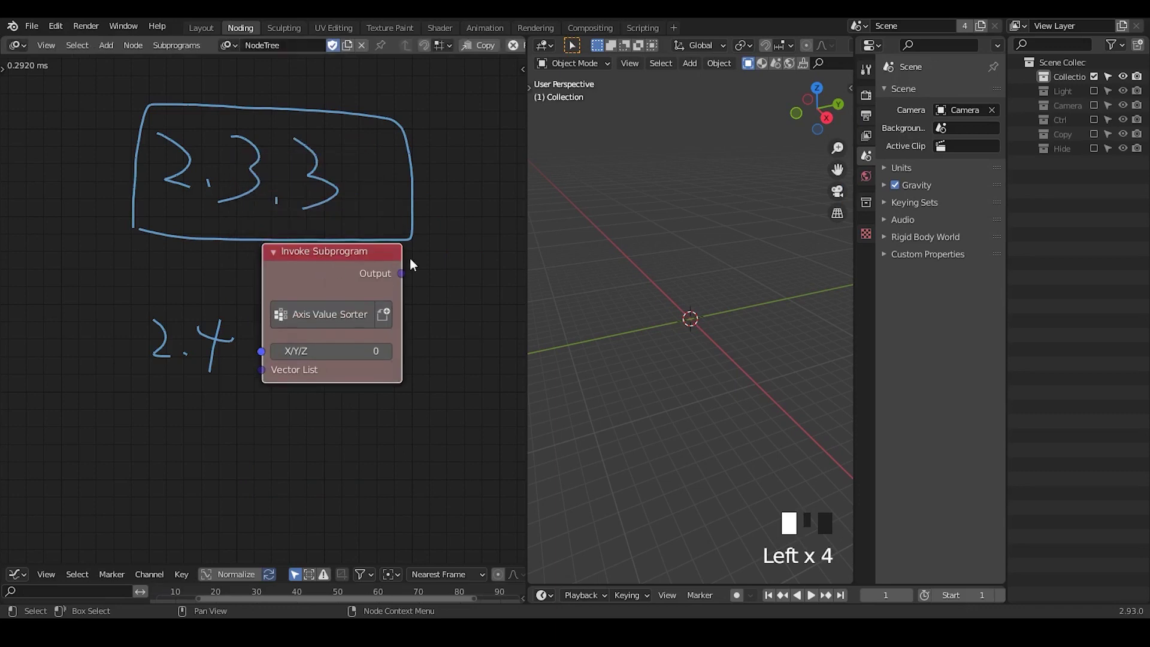
Delete the Axis Value Sorter node from the canvas
{"action": "left_click", "coordinate": [403, 233]}
{"action": "left_click", "coordinate": [316, 263]}
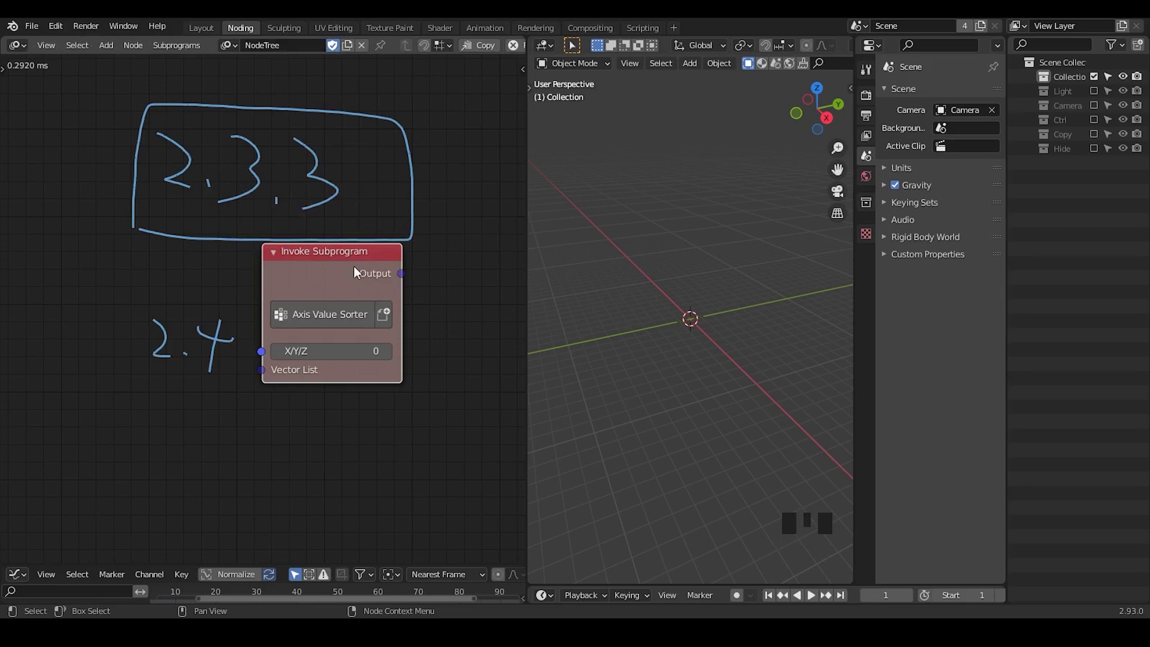
{"action": "key", "text": "x"}
Switch to the 2.4.1 LOG in Notepad and read the Trim Spline - normalized entry, highlighting its lines
{"action": "key", "text": "alt+Tab"}
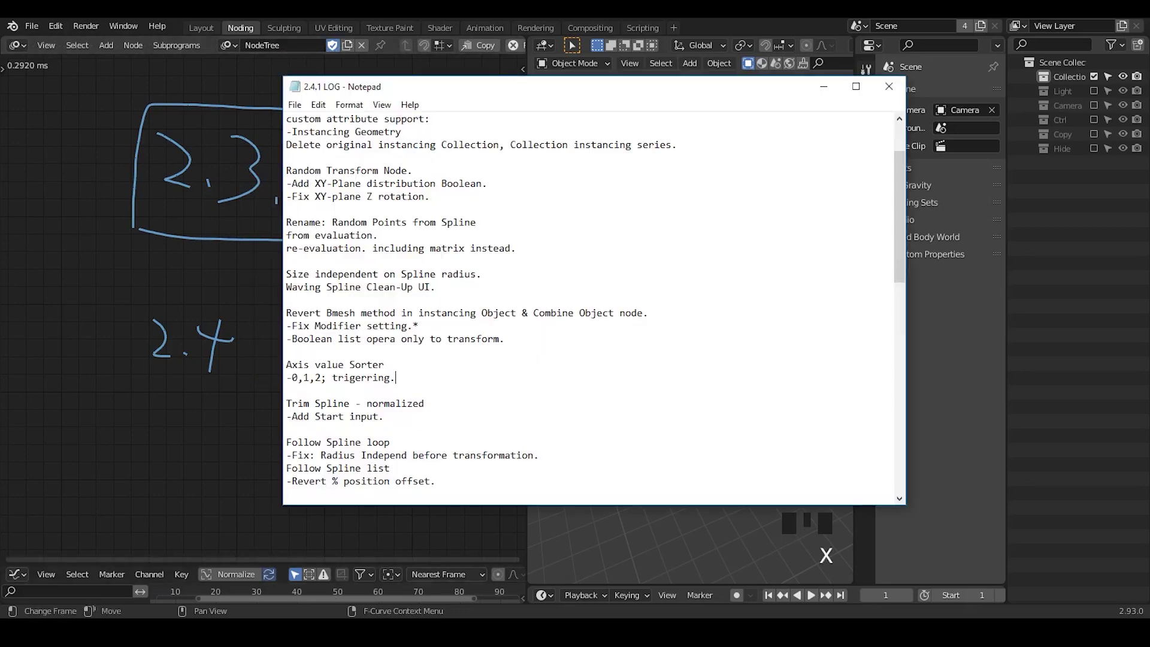
{"action": "left_click_drag", "start_coordinate": [898, 203], "coordinate": [903, 286]}
{"action": "left_click_drag", "start_coordinate": [287, 170], "coordinate": [420, 190]}
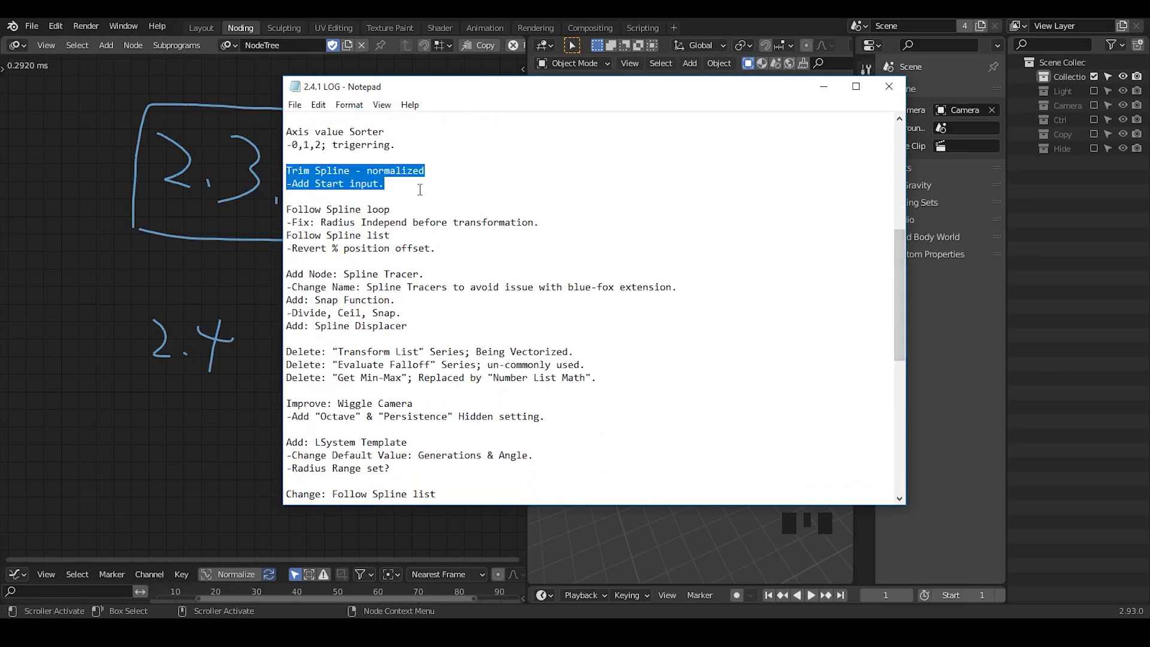
{"action": "left_click", "coordinate": [344, 192]}
{"action": "left_click_drag", "start_coordinate": [316, 184], "coordinate": [379, 183]}
{"action": "left_click", "coordinate": [377, 196]}
{"action": "left_click", "coordinate": [385, 210]}
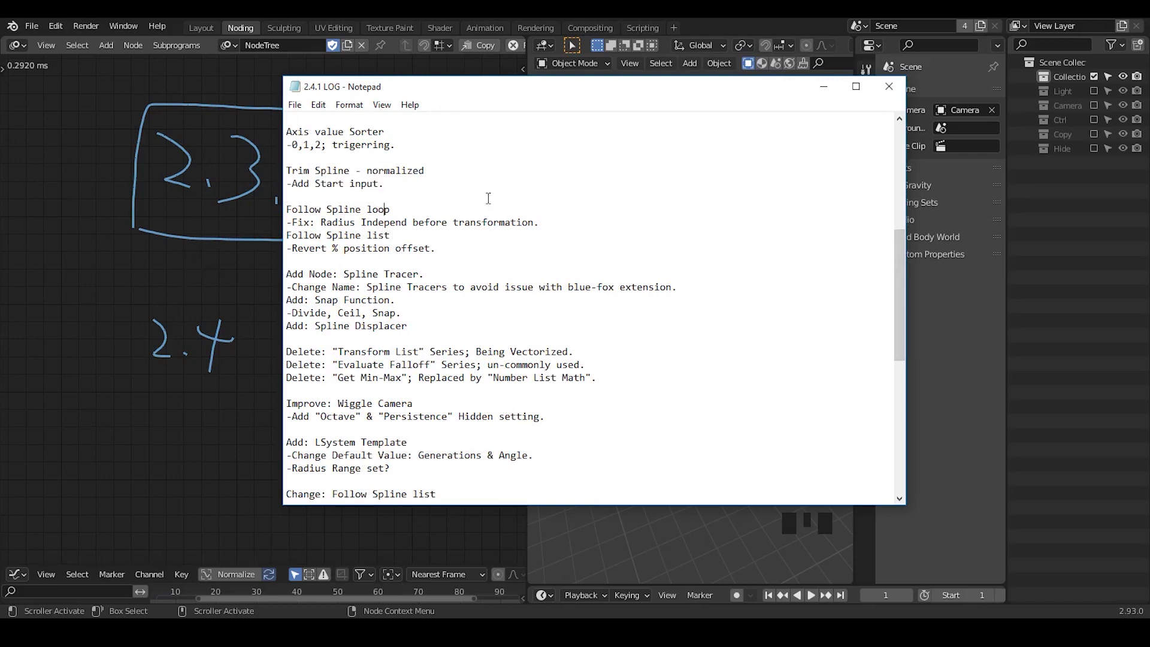
{"action": "left_click_drag", "start_coordinate": [287, 170], "coordinate": [407, 187]}
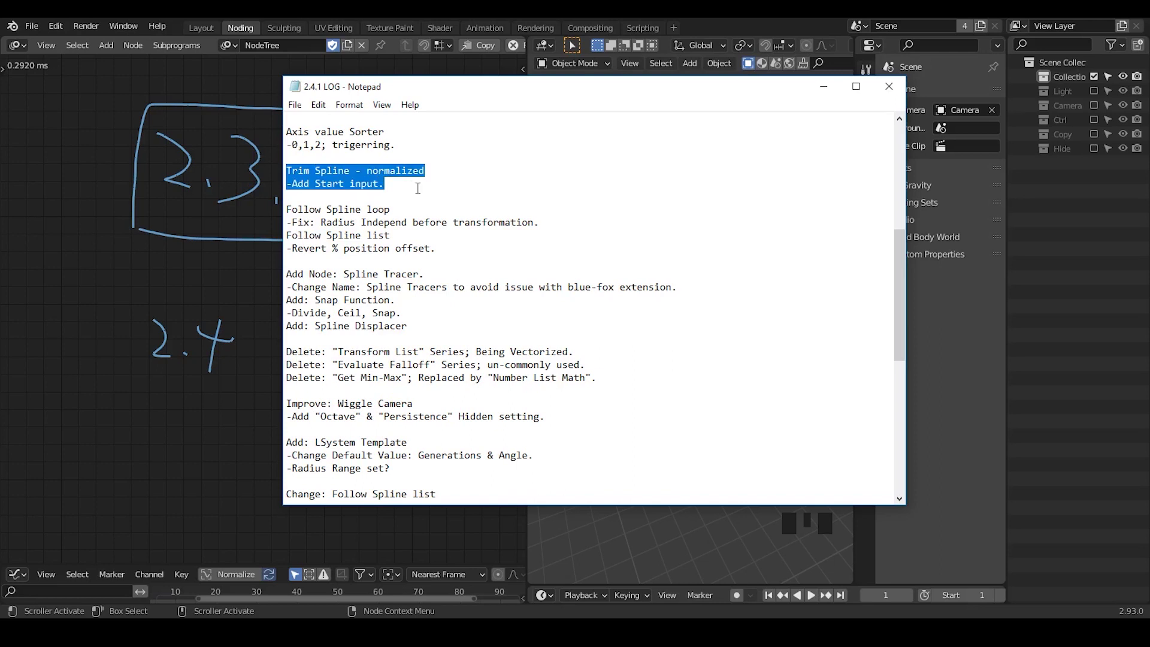
{"action": "left_click", "coordinate": [418, 188]}
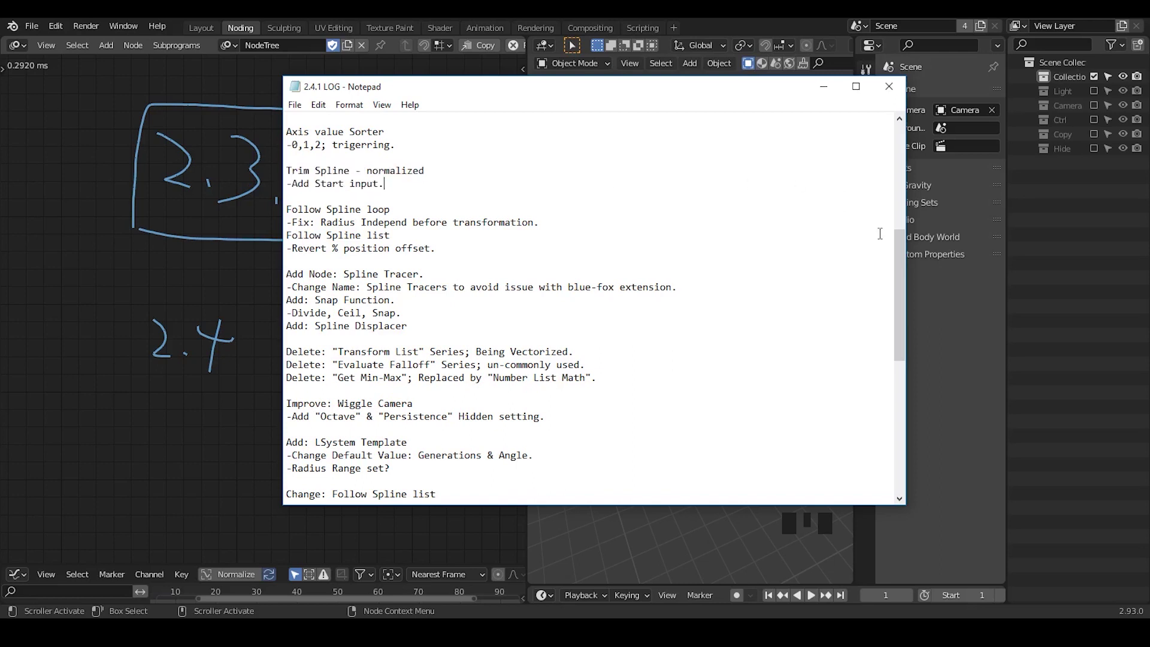
Read the log from the Follow Spline entries to the deleted "Transform List" Series, highlighting the series name and "Being Vectorized"
{"action": "left_click_drag", "start_coordinate": [895, 249], "coordinate": [897, 276]}
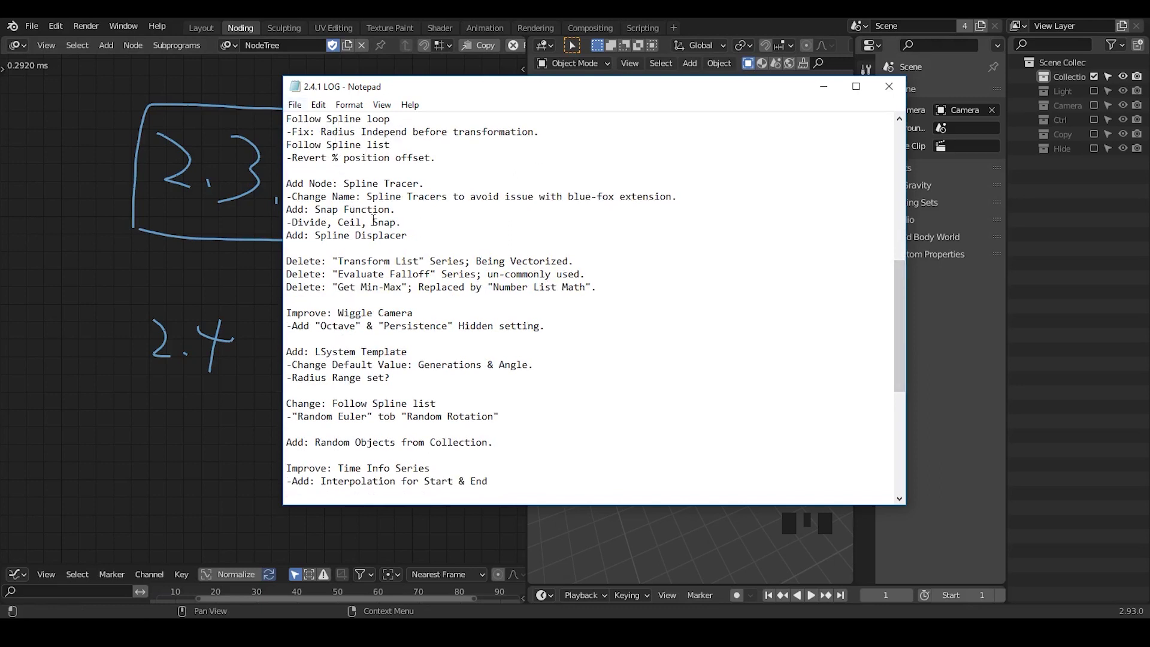
{"action": "left_click", "coordinate": [356, 210]}
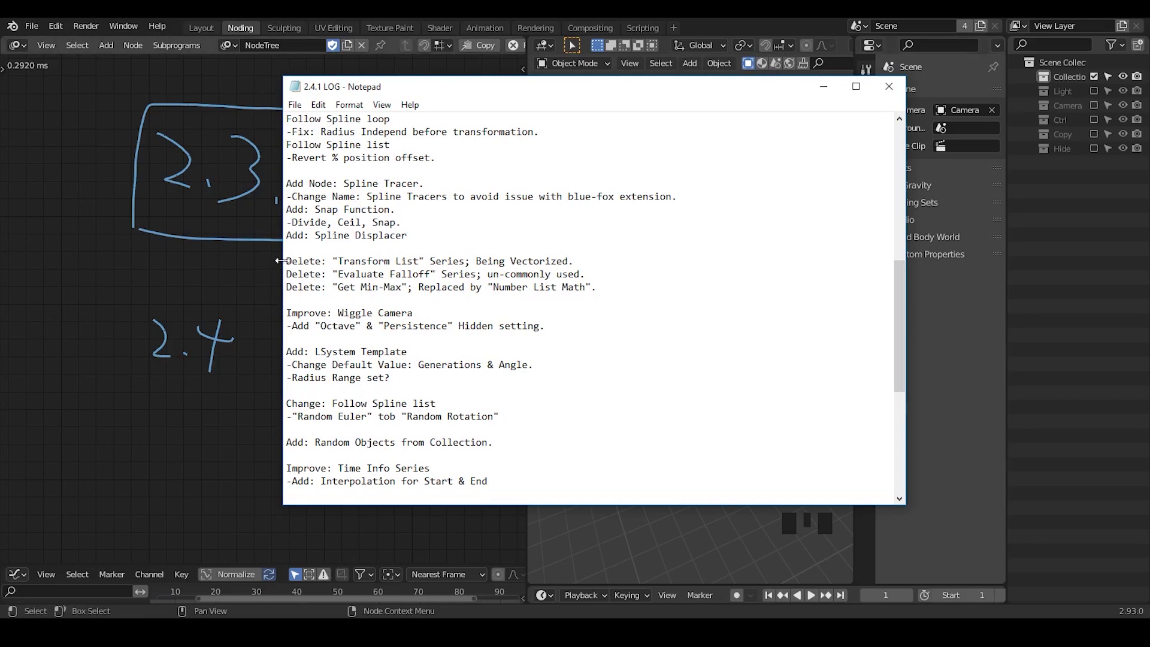
{"action": "left_click_drag", "start_coordinate": [288, 261], "coordinate": [599, 293]}
{"action": "left_click", "coordinate": [507, 320]}
{"action": "left_click_drag", "start_coordinate": [289, 260], "coordinate": [466, 262]}
{"action": "left_click", "coordinate": [382, 277]}
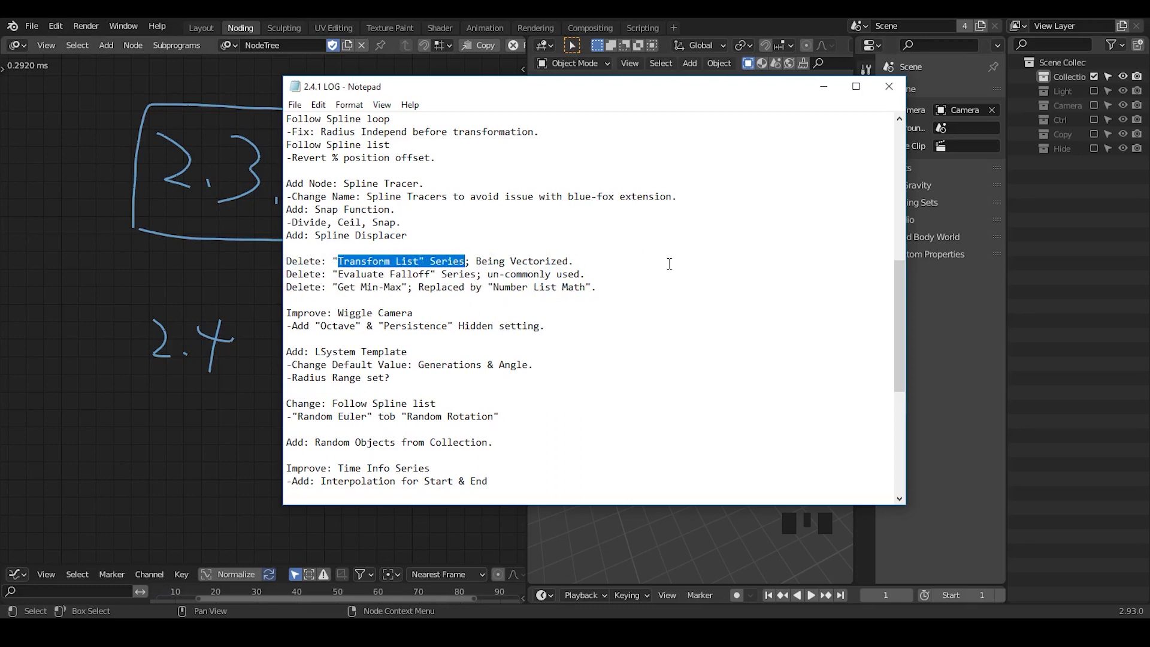
{"action": "left_click_drag", "start_coordinate": [478, 261], "coordinate": [579, 261]}
{"action": "left_click", "coordinate": [579, 261]}
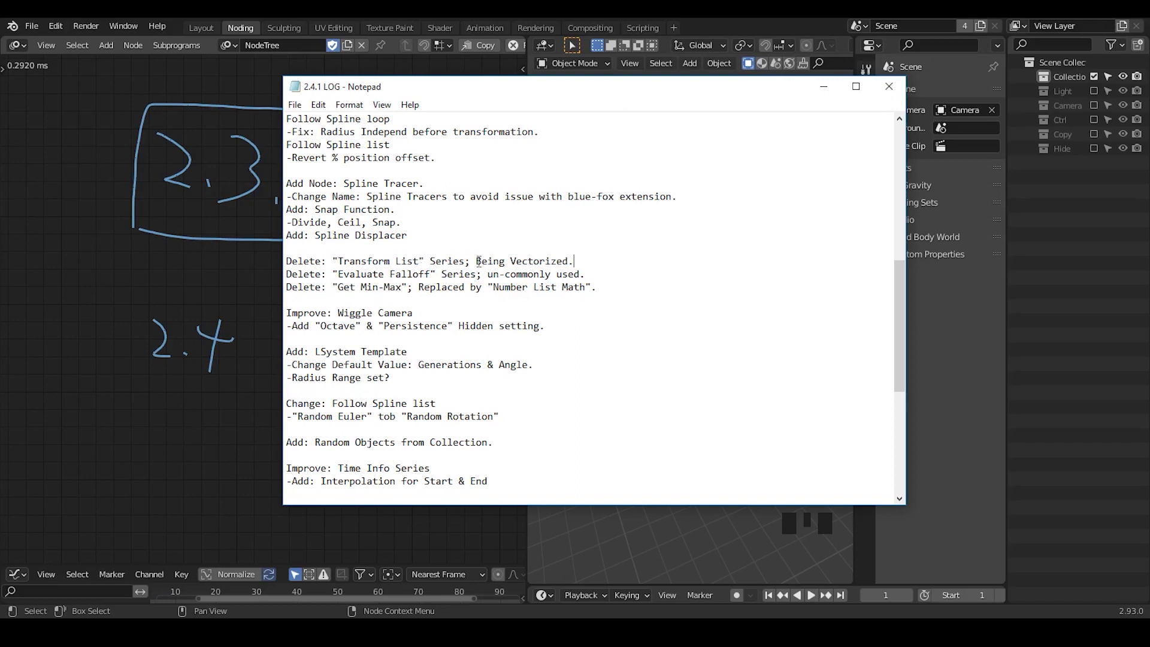
Switch to Blender and add a Transform Spline node just below the boxed 2.3.3 annotation
{"action": "left_click", "coordinate": [254, 291]}
{"action": "key", "text": "ctrl+a"}
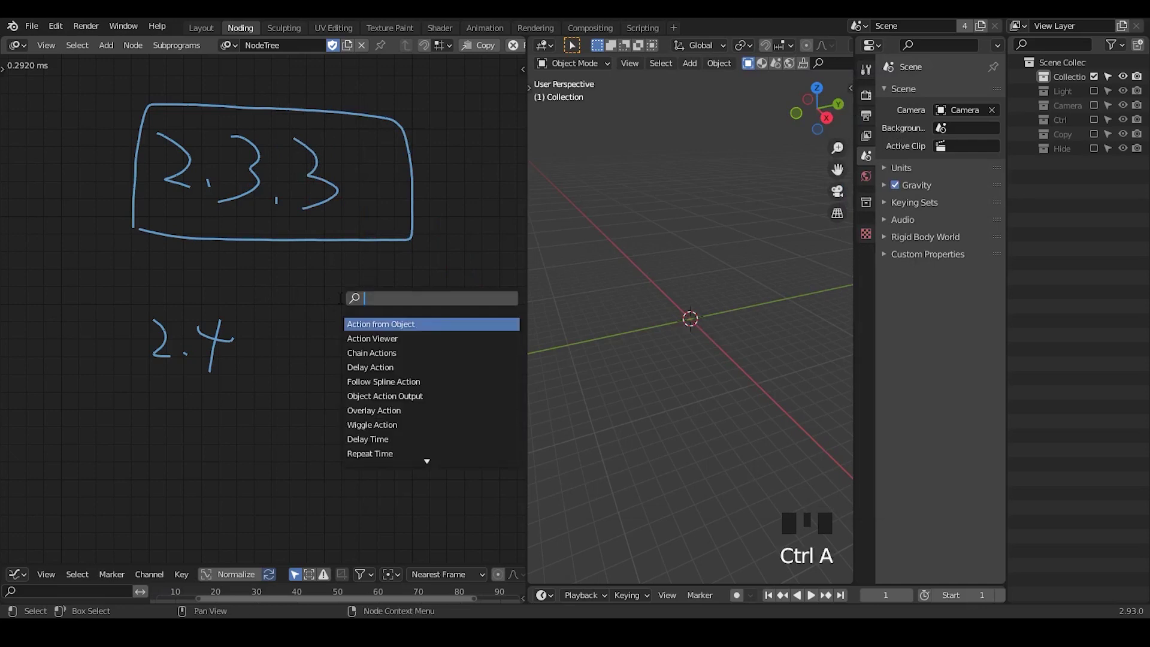
{"action": "type", "text": "transform spline"}
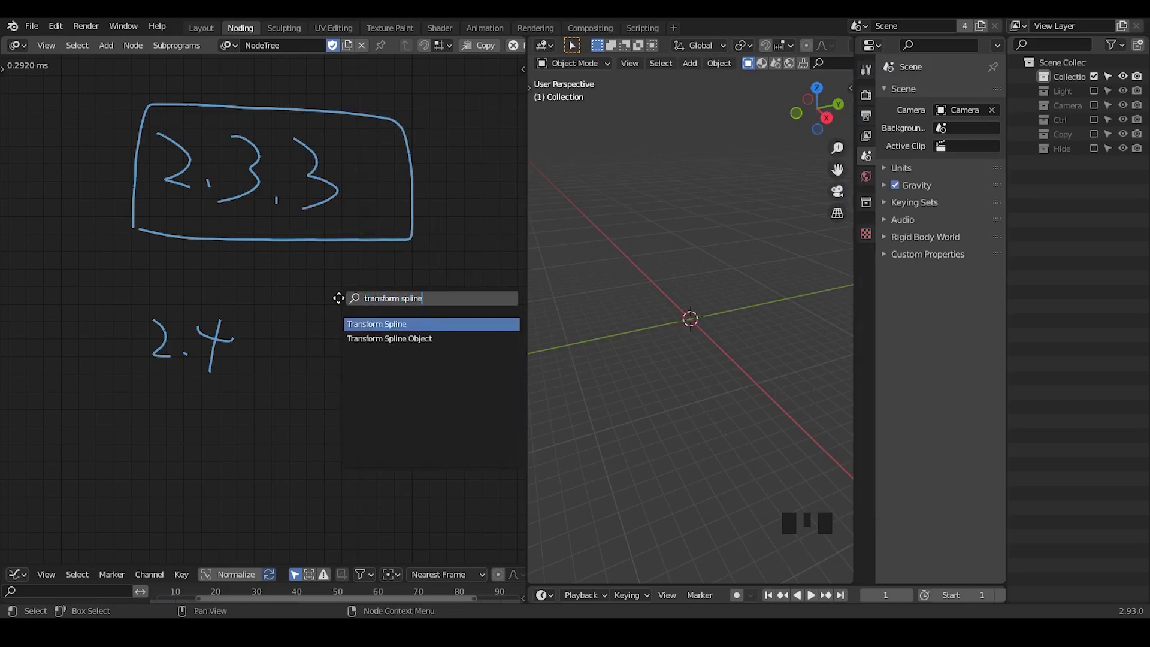
{"action": "key", "text": "Return"}
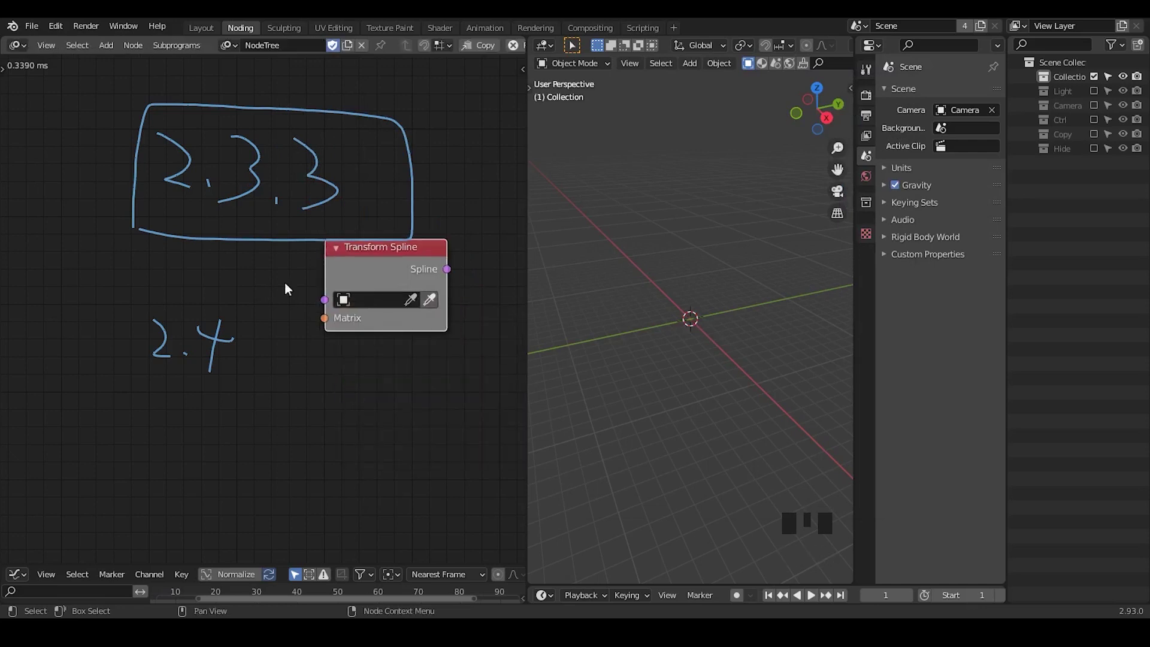
{"action": "left_click", "coordinate": [286, 288]}
Add a Distribute Matrices node in Grid mode and link its Matrices output to the Transform Spline node's Matrix input
{"action": "key", "text": "ctrl+a"}
{"action": "type", "text": "distribute"}
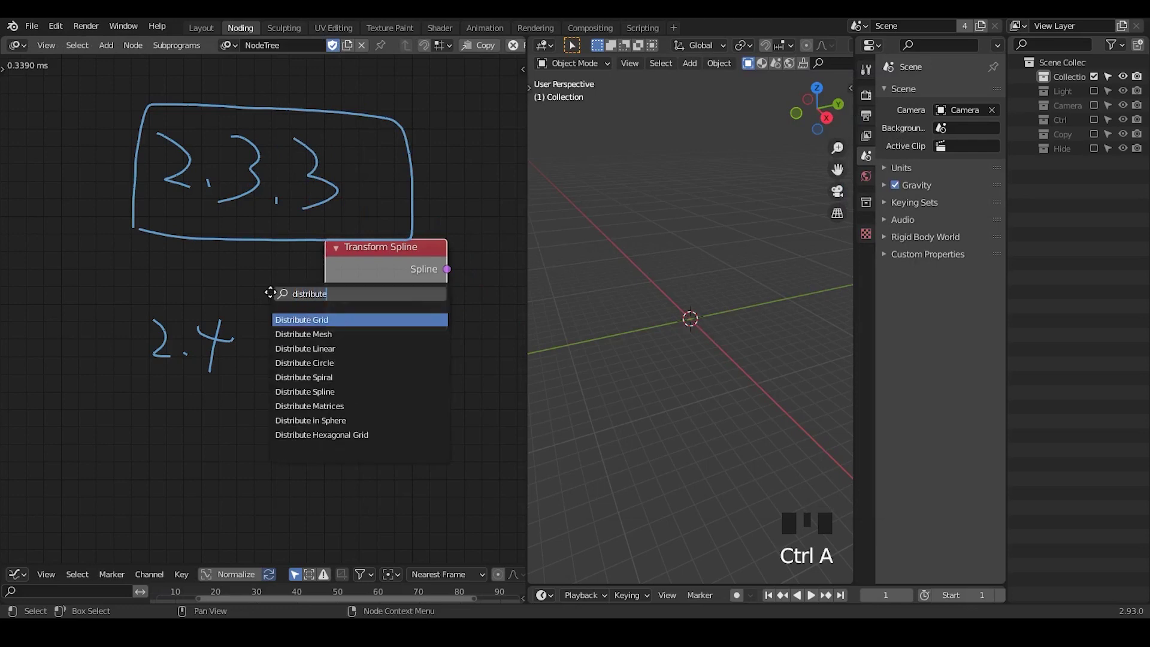
{"action": "key", "text": "Return"}
{"action": "left_click", "coordinate": [106, 310]}
{"action": "left_click_drag", "start_coordinate": [247, 339], "coordinate": [325, 317]}
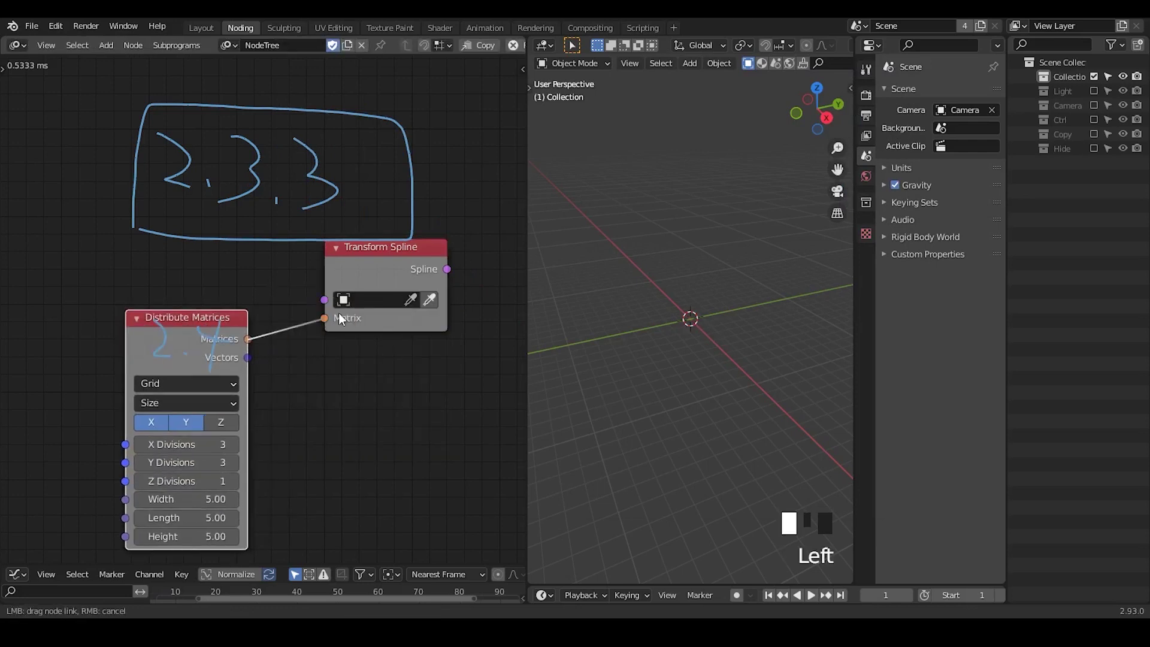
{"action": "left_click", "coordinate": [369, 375]}
Erase the handwritten 2.3.3 and 2.4 annotations and delete the Transform Spline and Distribute Matrices nodes
{"action": "mouse_move", "coordinate": [393, 266]}
{"action": "left_mouse_down"}
{"action": "mouse_move", "coordinate": [412, 296]}
{"action": "mouse_move", "coordinate": [391, 248]}
{"action": "left_mouse_up"}
{"action": "key", "text": "d"}
{"action": "mouse_move", "coordinate": [308, 137]}
{"action": "right_mouse_down"}
{"action": "mouse_move", "coordinate": [273, 91]}
{"action": "mouse_move", "coordinate": [385, 197]}
{"action": "mouse_move", "coordinate": [324, 301]}
{"action": "right_mouse_up"}
{"action": "left_click_drag", "start_coordinate": [441, 172], "coordinate": [160, 451]}
{"action": "key", "text": "x"}
Switch to the Notepad log and read the deleted "Evaluate Falloff" Series and "Get Min-Max" entries, highlighting them
{"action": "key", "text": "alt+Tab"}
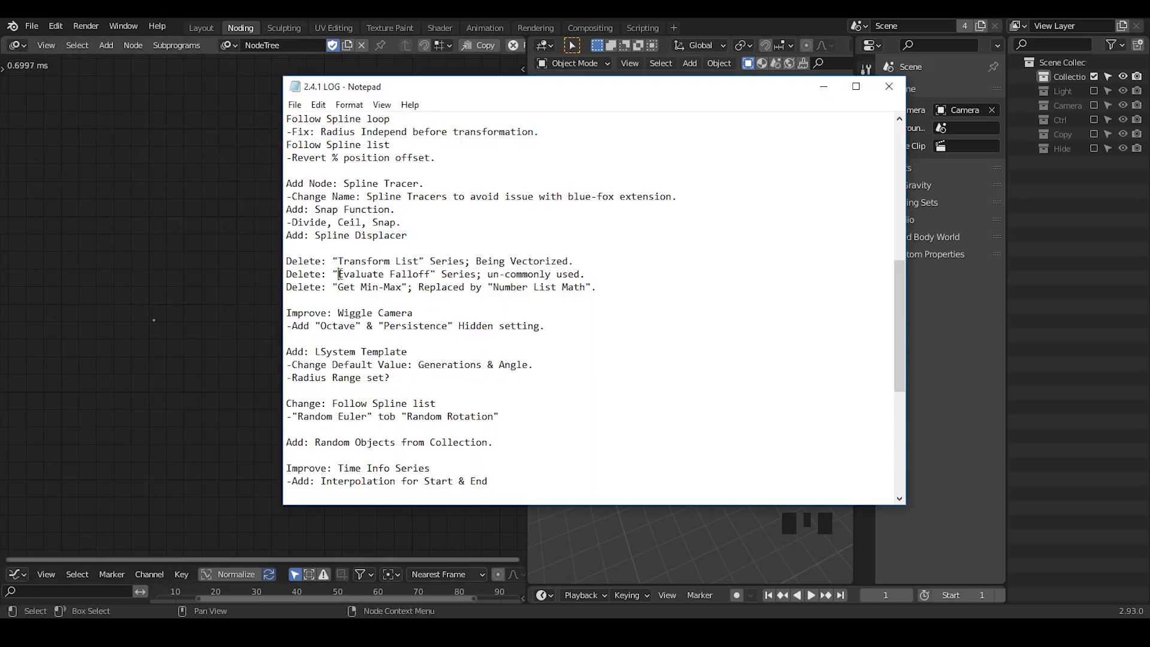
{"action": "left_click_drag", "start_coordinate": [338, 275], "coordinate": [483, 275]}
{"action": "left_click", "coordinate": [535, 290]}
{"action": "left_click_drag", "start_coordinate": [334, 274], "coordinate": [573, 263]}
{"action": "left_click", "coordinate": [588, 290]}
{"action": "left_click_drag", "start_coordinate": [285, 287], "coordinate": [598, 288]}
{"action": "left_click_drag", "start_coordinate": [431, 290], "coordinate": [582, 291]}
{"action": "left_click", "coordinate": [604, 301]}
Switch to Blender, add a Number List Math node and set its operation to Max
{"action": "left_click", "coordinate": [175, 260]}
{"action": "key", "text": "ctrl+a"}
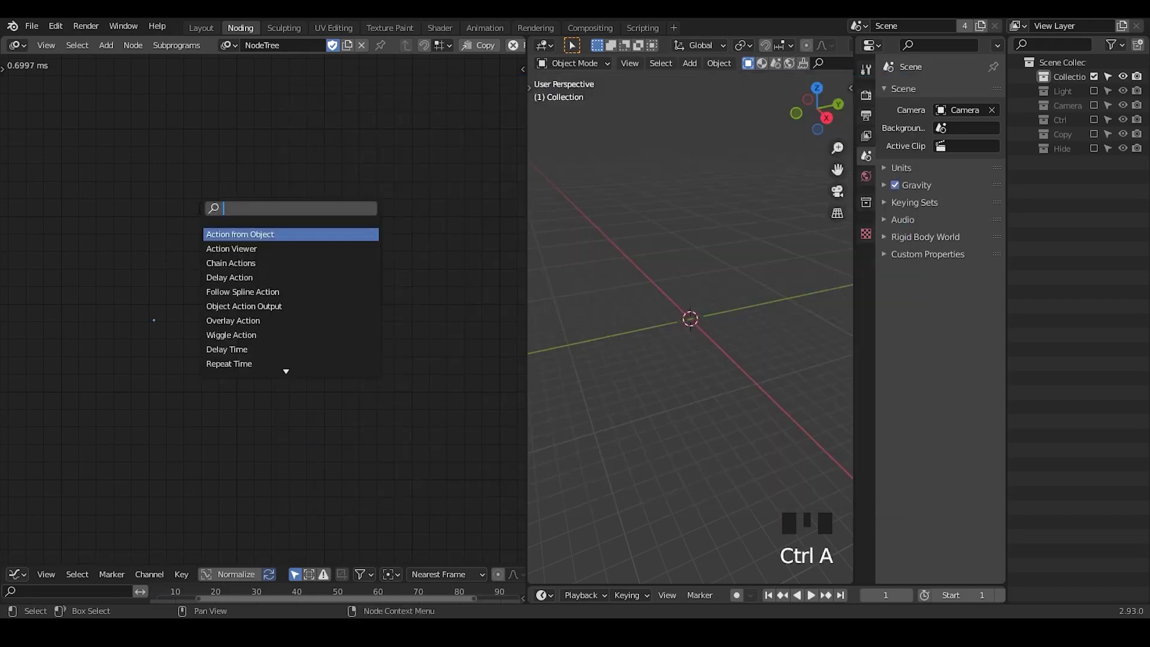
{"action": "type", "text": "number lis"}
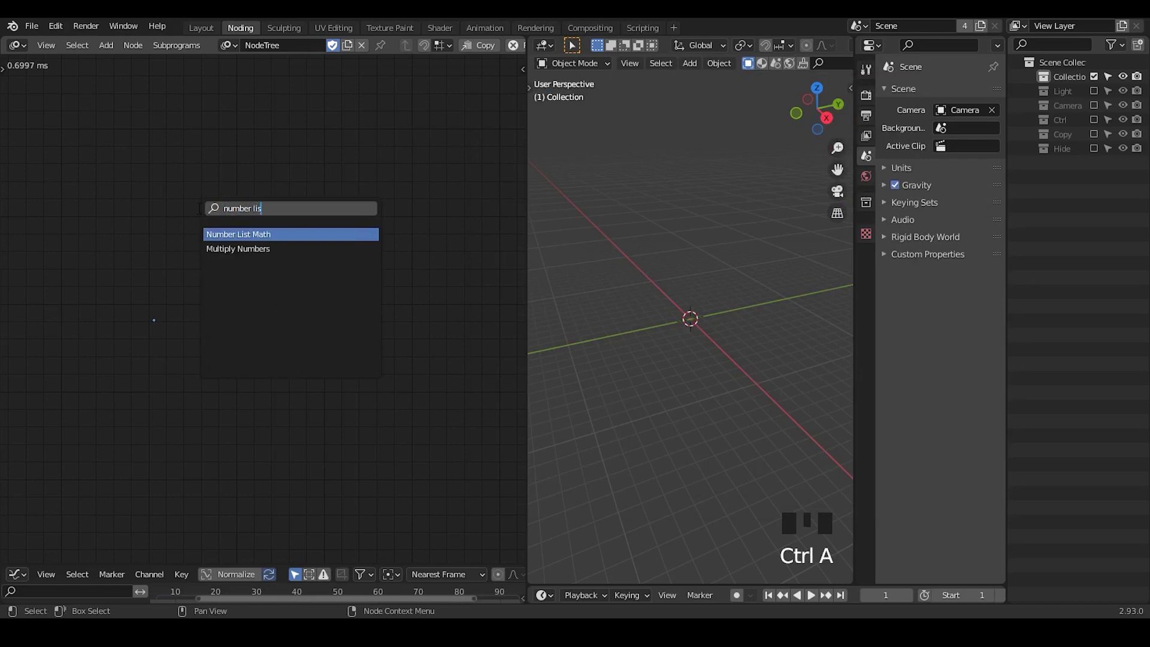
{"action": "key", "text": "Return"}
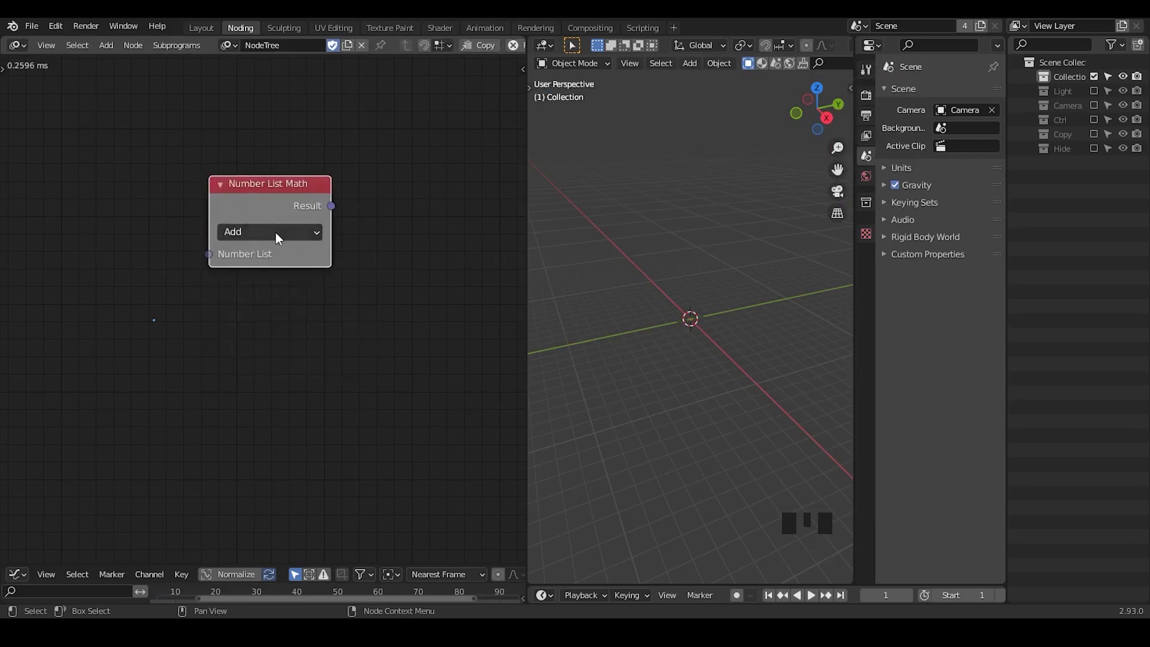
{"action": "left_click", "coordinate": [275, 233]}
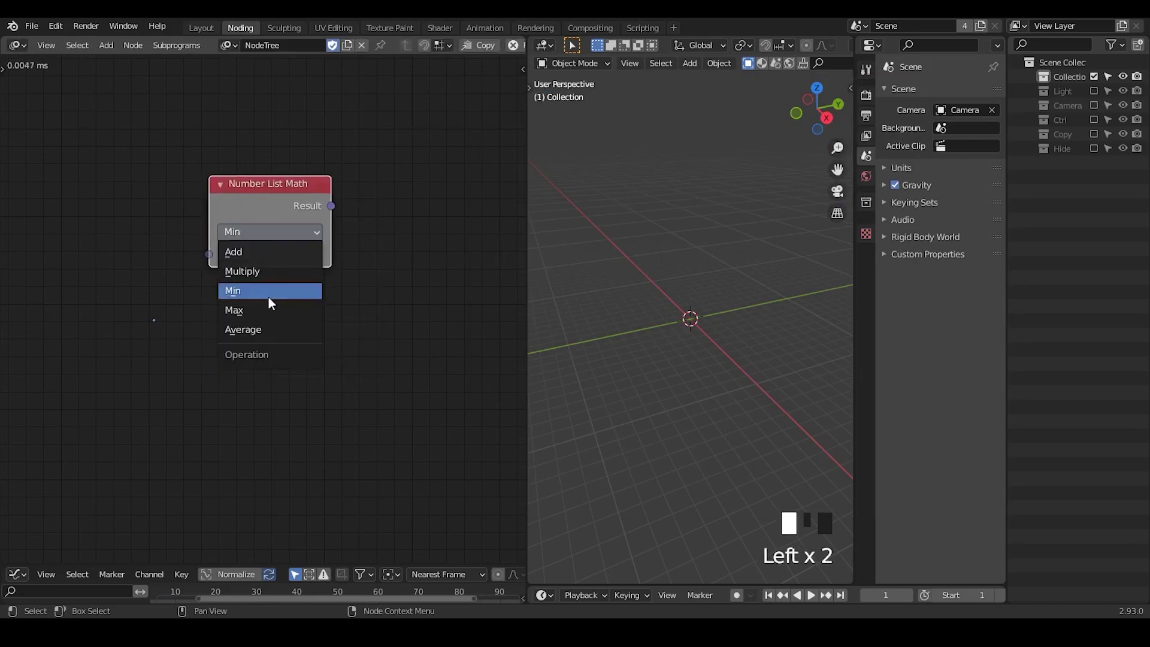
{"action": "left_click", "coordinate": [274, 309]}
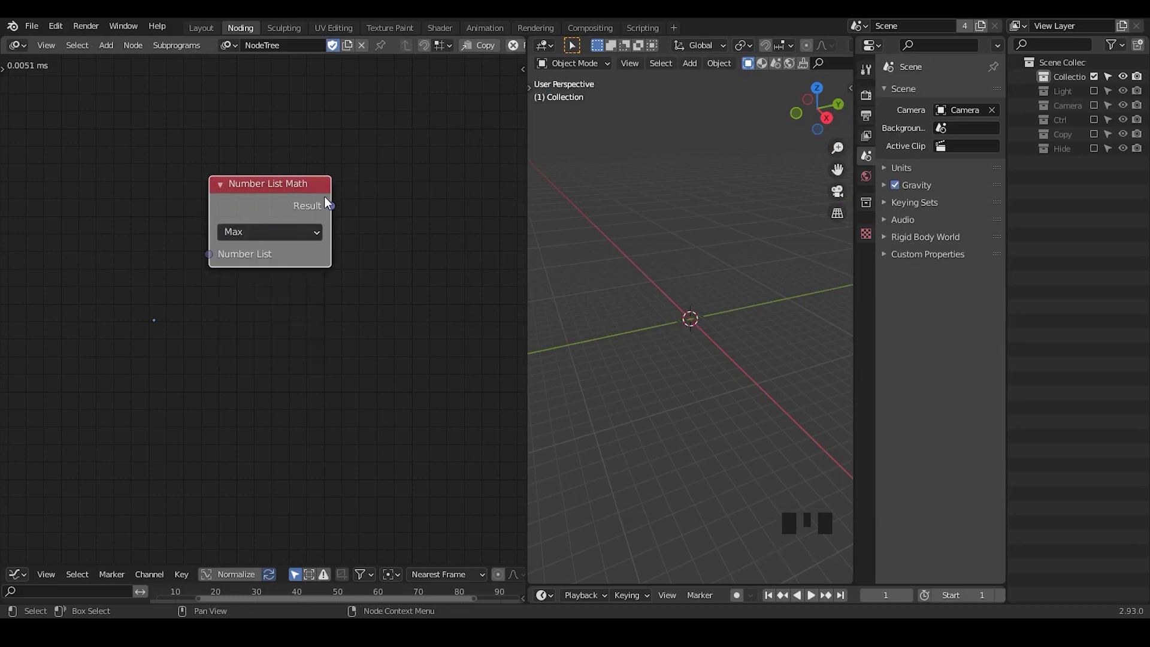
Hide the Number List Math node's unused sockets and show them again
{"action": "left_click", "coordinate": [284, 189]}
{"action": "key", "text": "ctrl+h"}
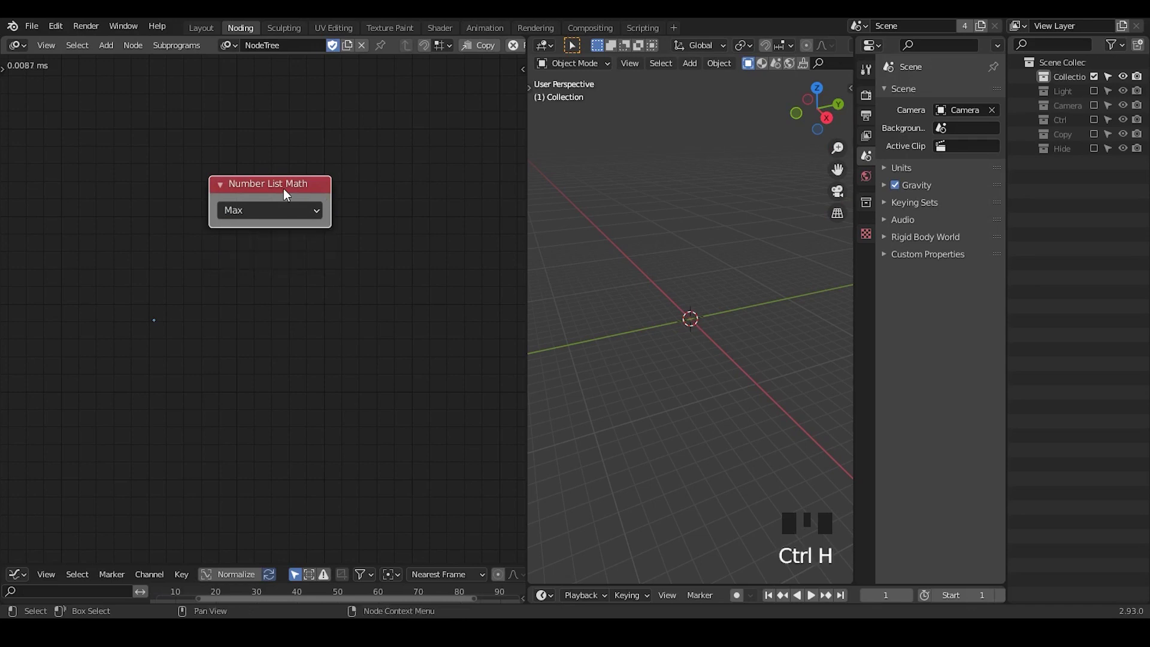
{"action": "key", "text": "ctrl+h"}
{"action": "left_click", "coordinate": [282, 205]}
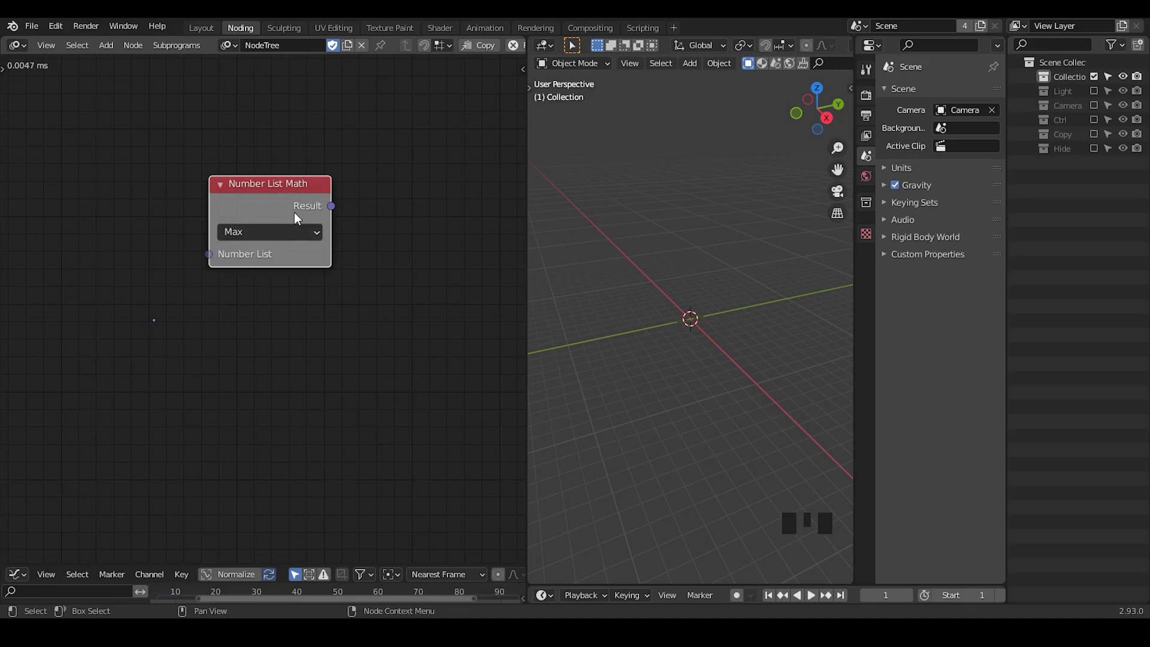
Draw and erase an annotation stroke over the Number List Math node, and delete the node
{"action": "key", "text": "d"}
{"action": "mouse_move", "coordinate": [287, 213]}
{"action": "left_mouse_down"}
{"action": "mouse_move", "coordinate": [288, 235]}
{"action": "mouse_move", "coordinate": [317, 249]}
{"action": "mouse_move", "coordinate": [331, 228]}
{"action": "mouse_move", "coordinate": [338, 243]}
{"action": "left_mouse_up"}
{"action": "left_click", "coordinate": [292, 197]}
{"action": "key", "text": "d"}
{"action": "mouse_move", "coordinate": [375, 184]}
{"action": "right_mouse_down"}
{"action": "mouse_move", "coordinate": [270, 257]}
{"action": "mouse_move", "coordinate": [291, 197]}
{"action": "right_mouse_up"}
{"action": "left_click", "coordinate": [292, 201]}
{"action": "key", "text": "x"}
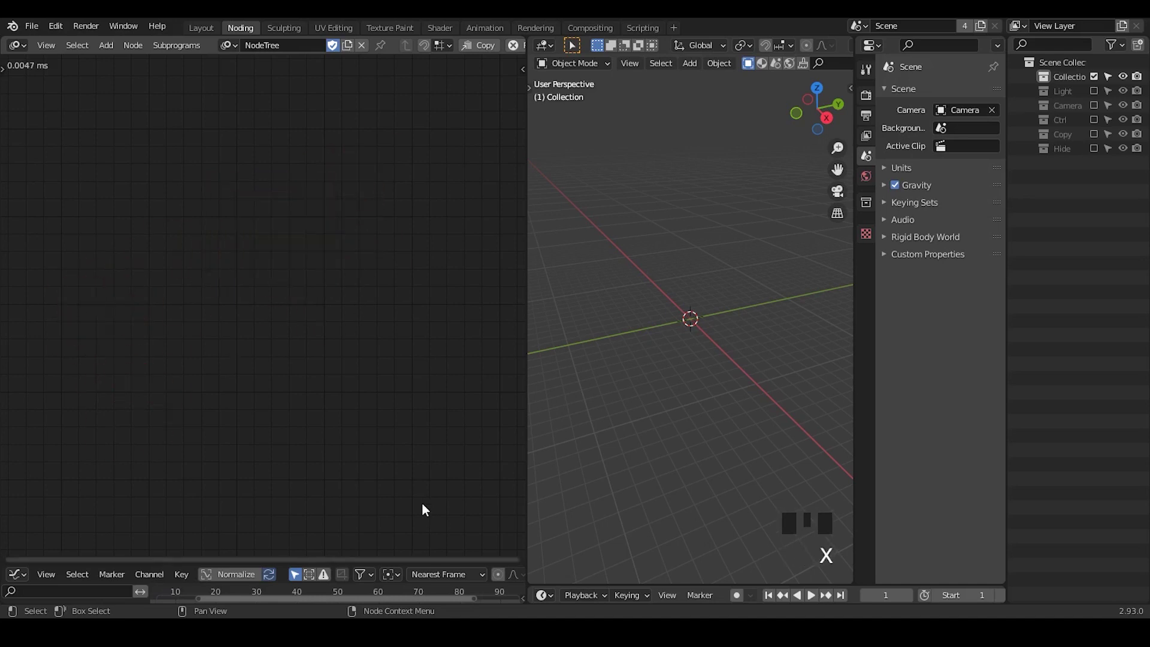
Switch to the Notepad log and read the Improve: Wiggle Camera entry, highlighting the node name
{"action": "key", "text": "alt+Tab"}
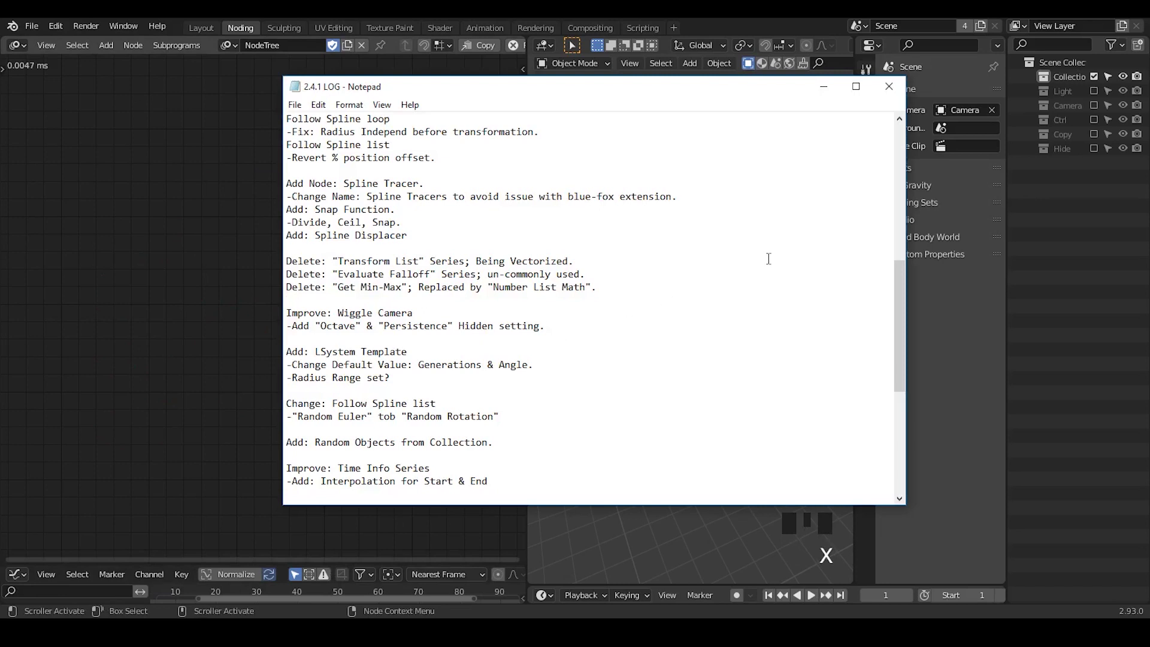
{"action": "left_click_drag", "start_coordinate": [898, 281], "coordinate": [897, 314]}
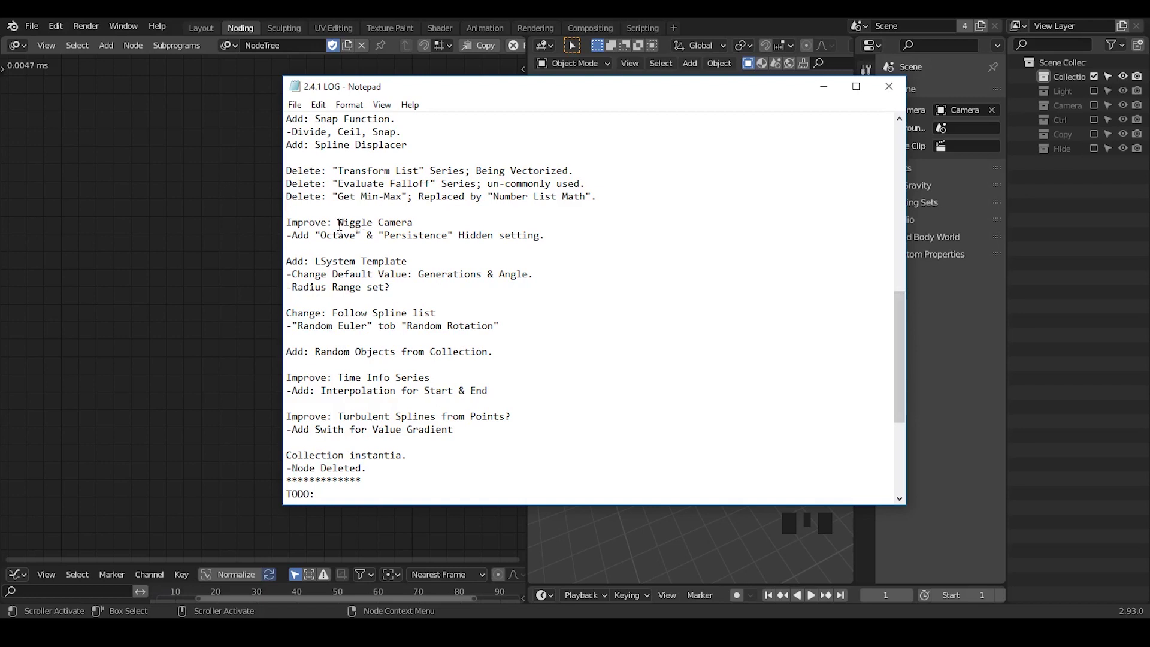
{"action": "left_click_drag", "start_coordinate": [340, 225], "coordinate": [415, 223]}
{"action": "left_click", "coordinate": [430, 219]}
Switch to Blender, add a Wiggle Camera subprogram node and place it in the middle of the empty node canvas
{"action": "left_click", "coordinate": [211, 249]}
{"action": "key", "text": "ctrl+a"}
{"action": "type", "text": "wiggle"}
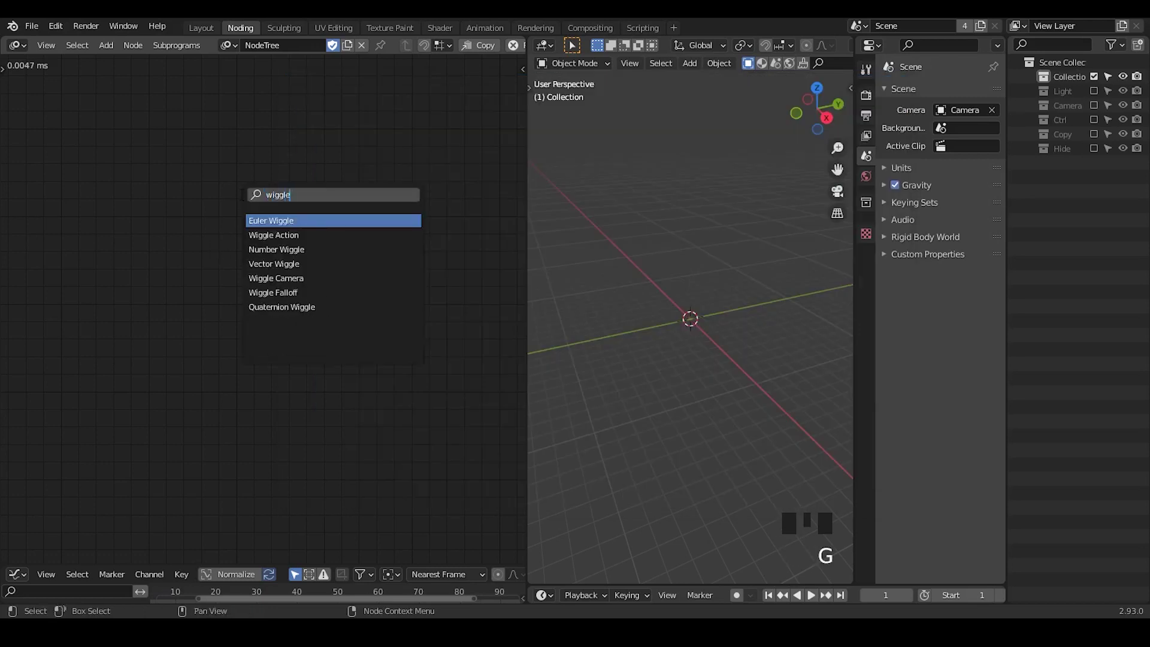
{"action": "type", "text": " came"}
{"action": "key", "text": "Return"}
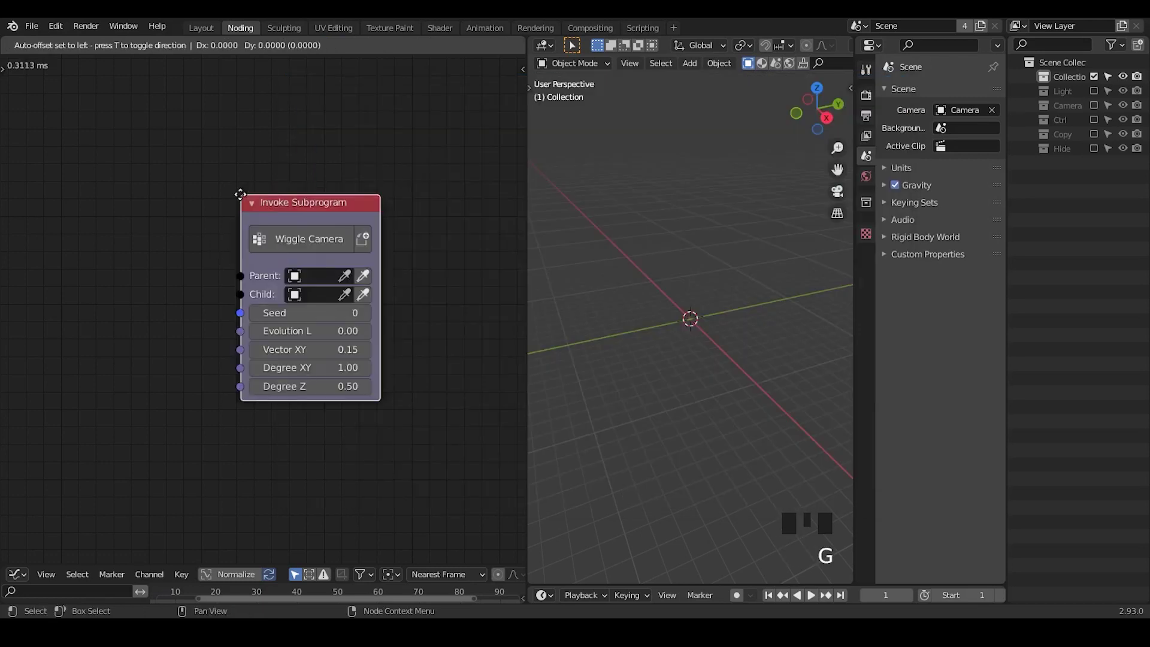
{"action": "left_click", "coordinate": [267, 158]}
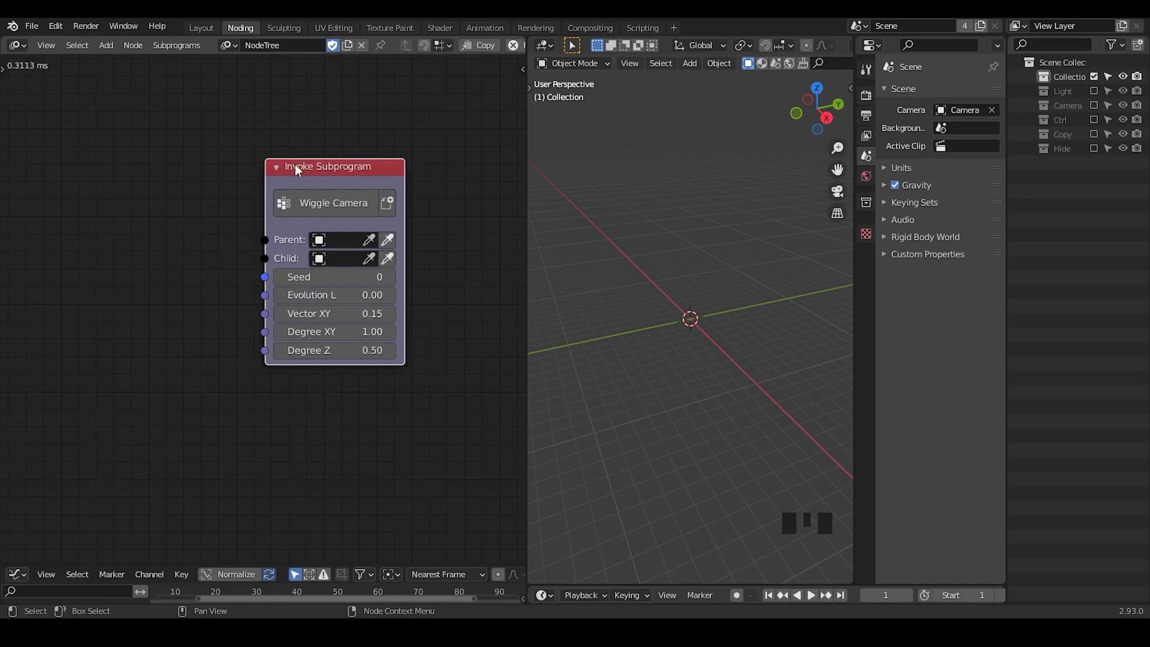
{"action": "left_click_drag", "start_coordinate": [303, 180], "coordinate": [305, 187]}
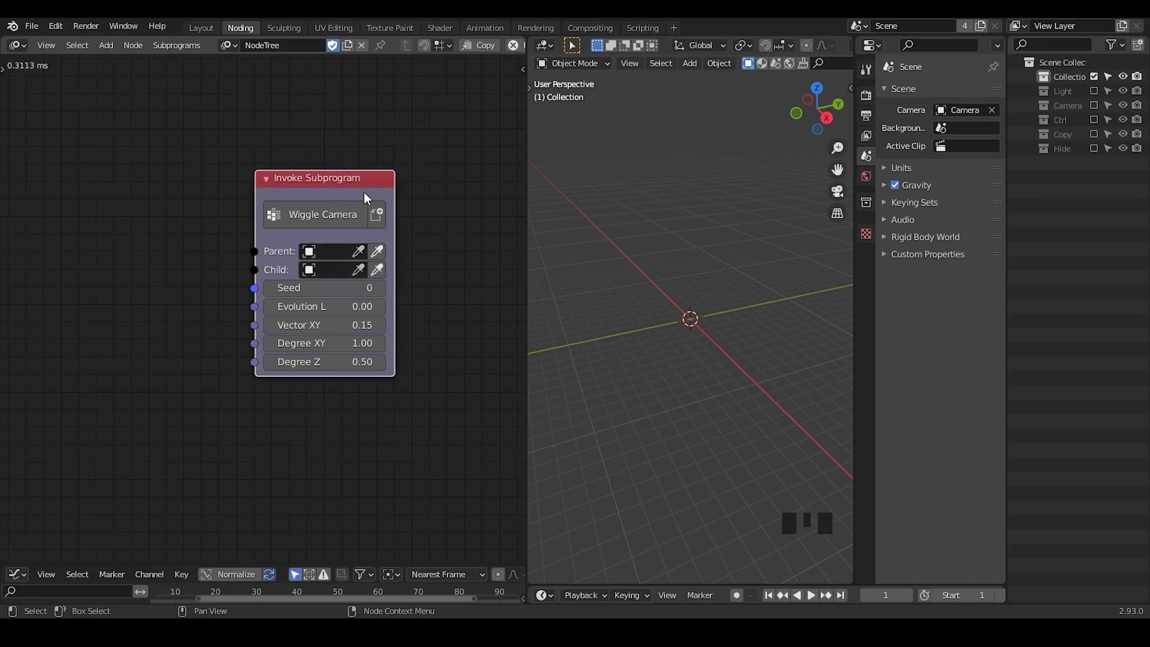
{"action": "left_click_drag", "start_coordinate": [364, 198], "coordinate": [359, 223]}
Add a Clock Preset subprogram node and place it to the left of the Wiggle Camera node
{"action": "left_click", "coordinate": [250, 153]}
{"action": "key", "text": "ctrl+a"}
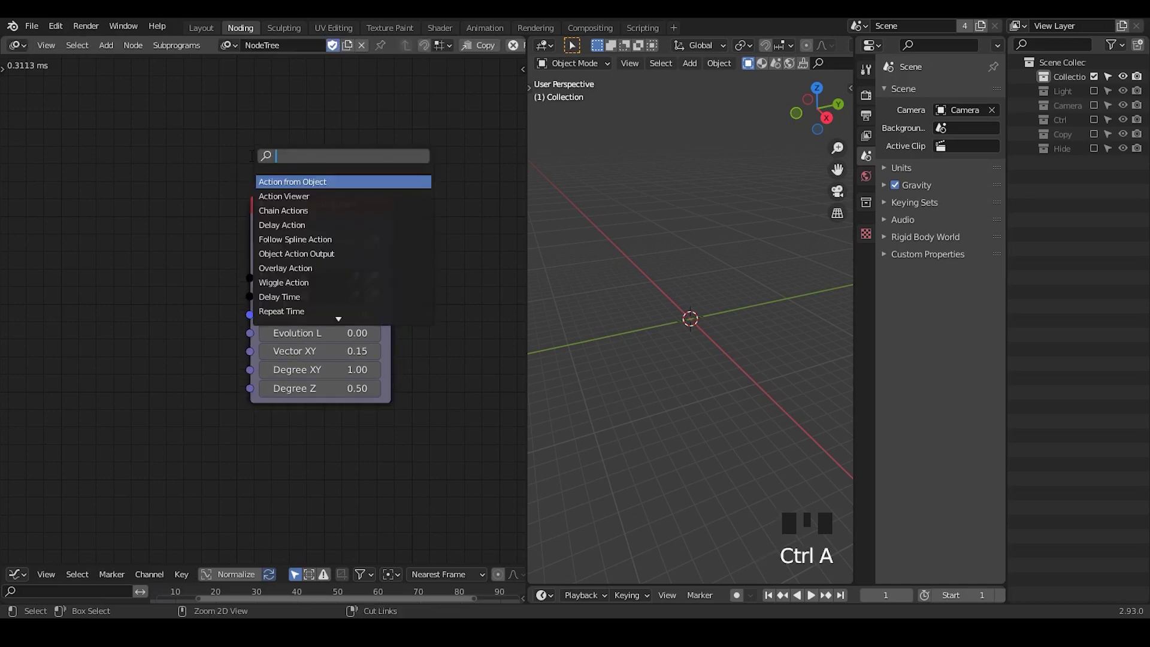
{"action": "type", "text": "clock"}
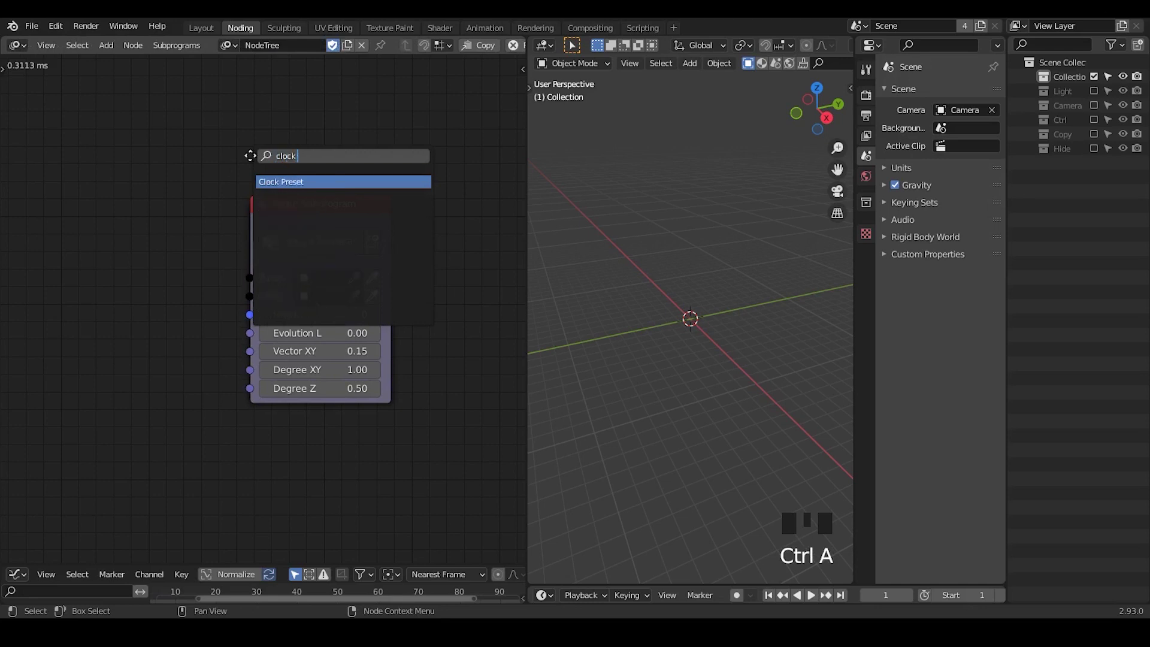
{"action": "key", "text": "Return"}
{"action": "left_click", "coordinate": [162, 156]}
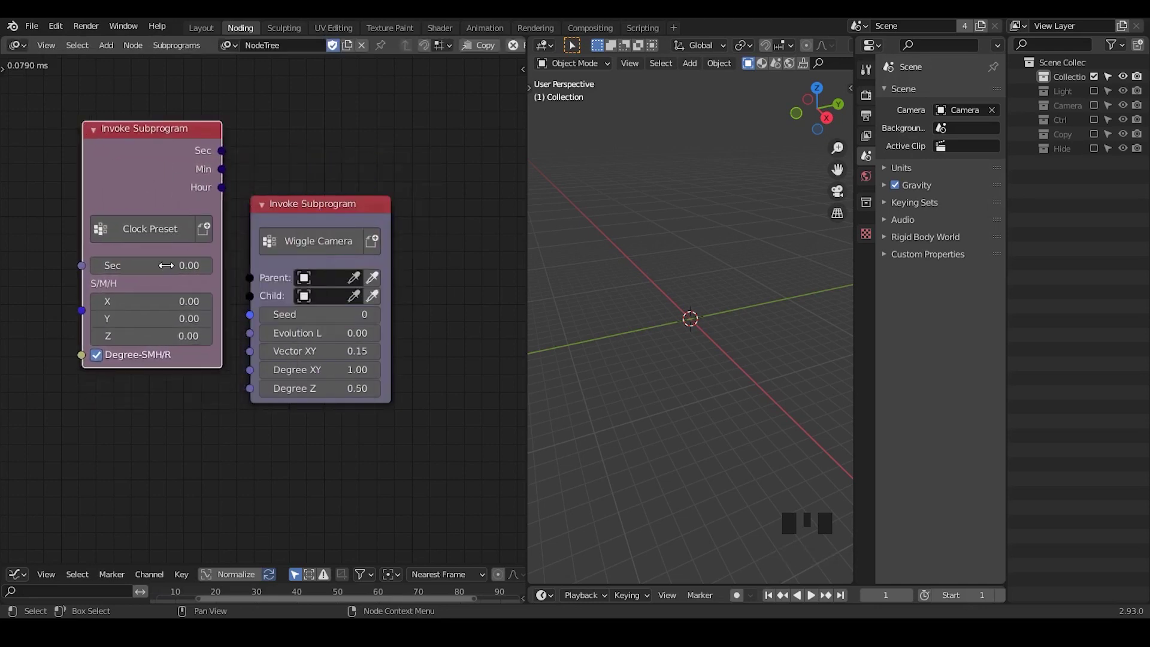
Rearrange the two nodes so Wiggle Camera sits lower and to the right of Clock Preset with a clear gap
{"action": "left_click_drag", "start_coordinate": [144, 170], "coordinate": [175, 146]}
{"action": "left_click_drag", "start_coordinate": [284, 214], "coordinate": [353, 242]}
{"action": "left_click_drag", "start_coordinate": [246, 129], "coordinate": [351, 141]}
{"action": "left_click_drag", "start_coordinate": [172, 144], "coordinate": [237, 176]}
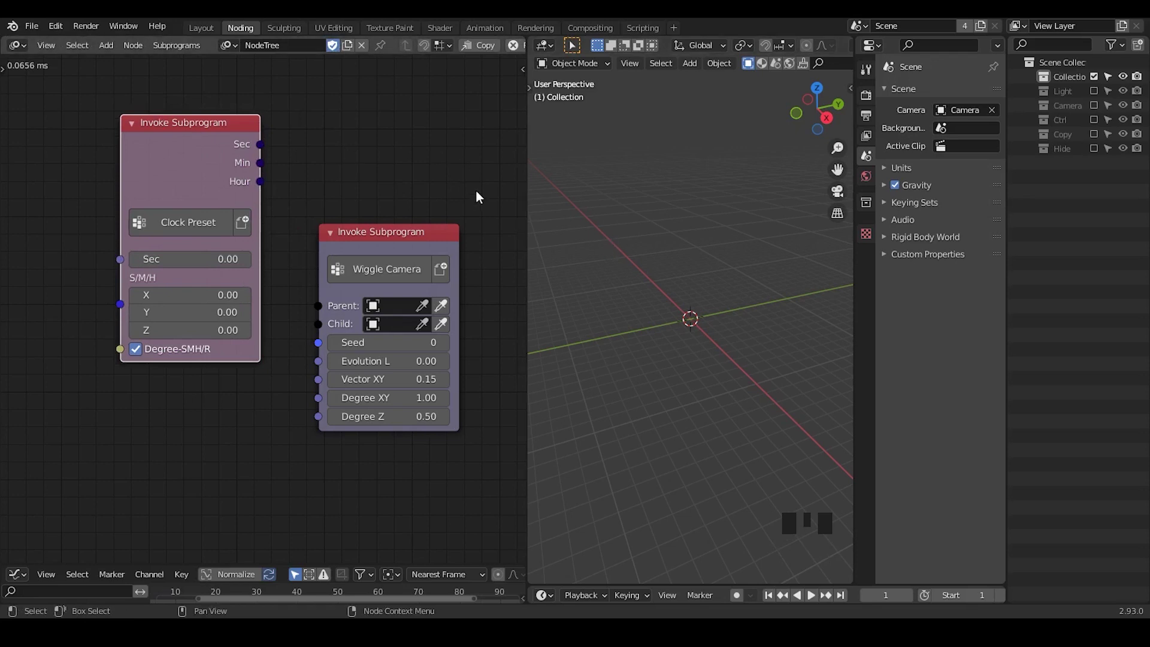
{"action": "middle_click_drag", "start_coordinate": [661, 344], "coordinate": [726, 387]}
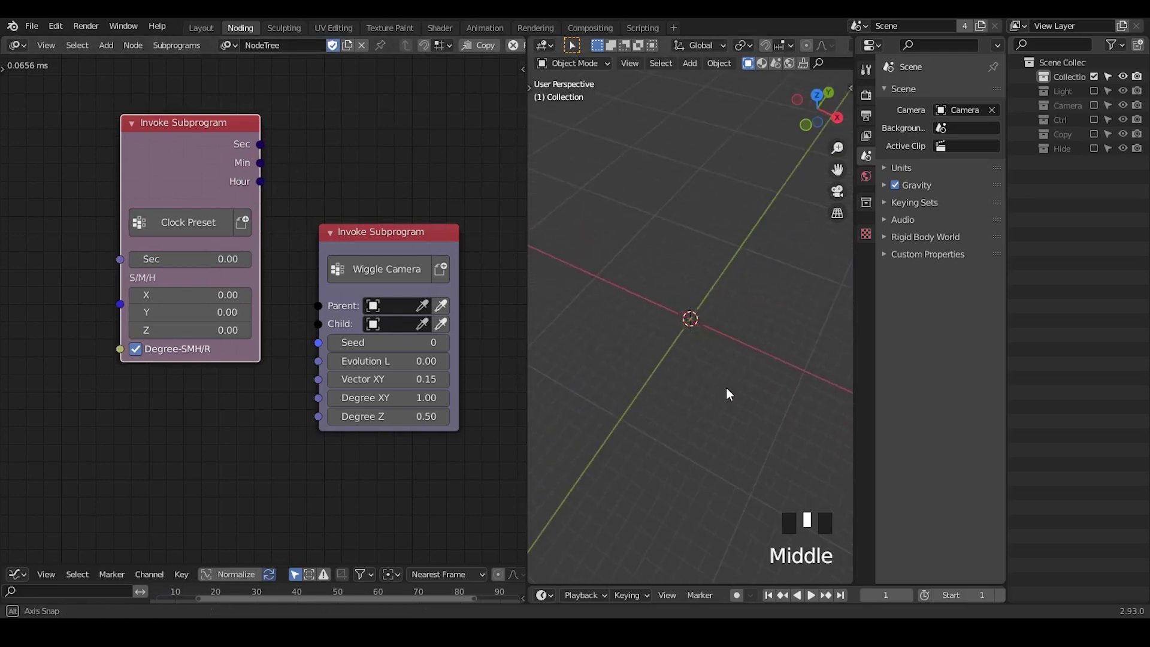
{"action": "middle_click", "coordinate": [720, 300], "text": "ctrl"}
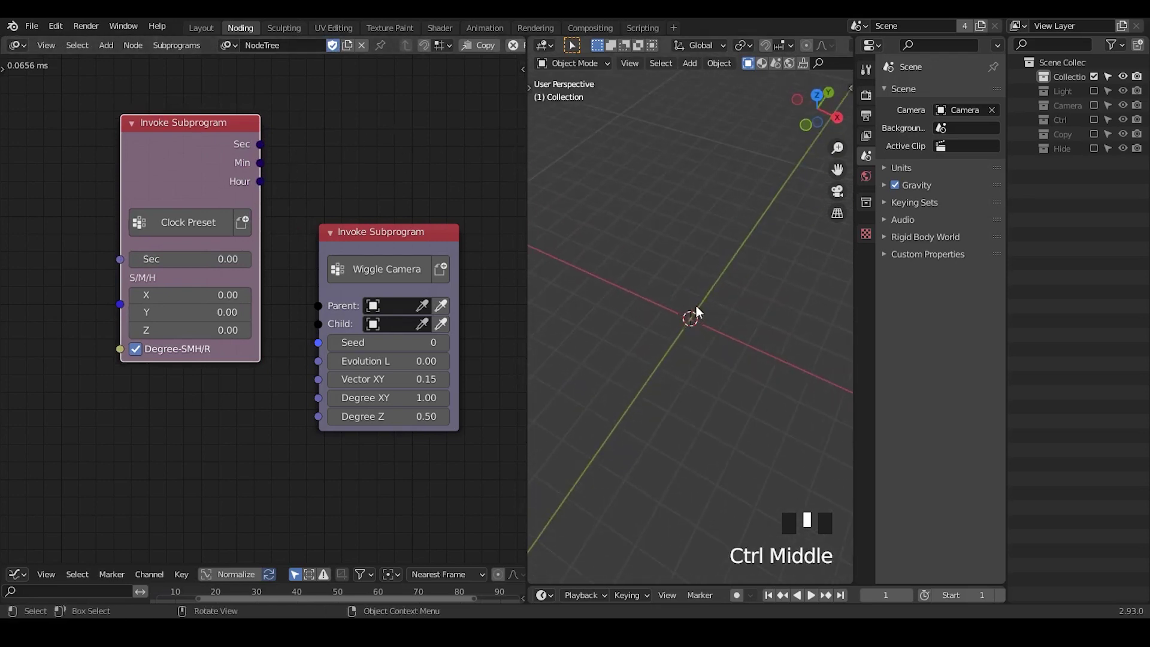
Sketch annotation arrows radiating like clock hands from the world origin in the 3D viewport, and erase them
{"action": "key", "text": "d"}
{"action": "mouse_move", "coordinate": [691, 220]}
{"action": "left_mouse_down"}
{"action": "mouse_move", "coordinate": [690, 318]}
{"action": "mouse_move", "coordinate": [710, 284]}
{"action": "mouse_move", "coordinate": [760, 286]}
{"action": "mouse_move", "coordinate": [763, 300]}
{"action": "left_mouse_up"}
{"action": "key", "text": "d"}
{"action": "mouse_move", "coordinate": [687, 296]}
{"action": "left_mouse_down"}
{"action": "mouse_move", "coordinate": [708, 288]}
{"action": "mouse_move", "coordinate": [707, 304]}
{"action": "left_mouse_up"}
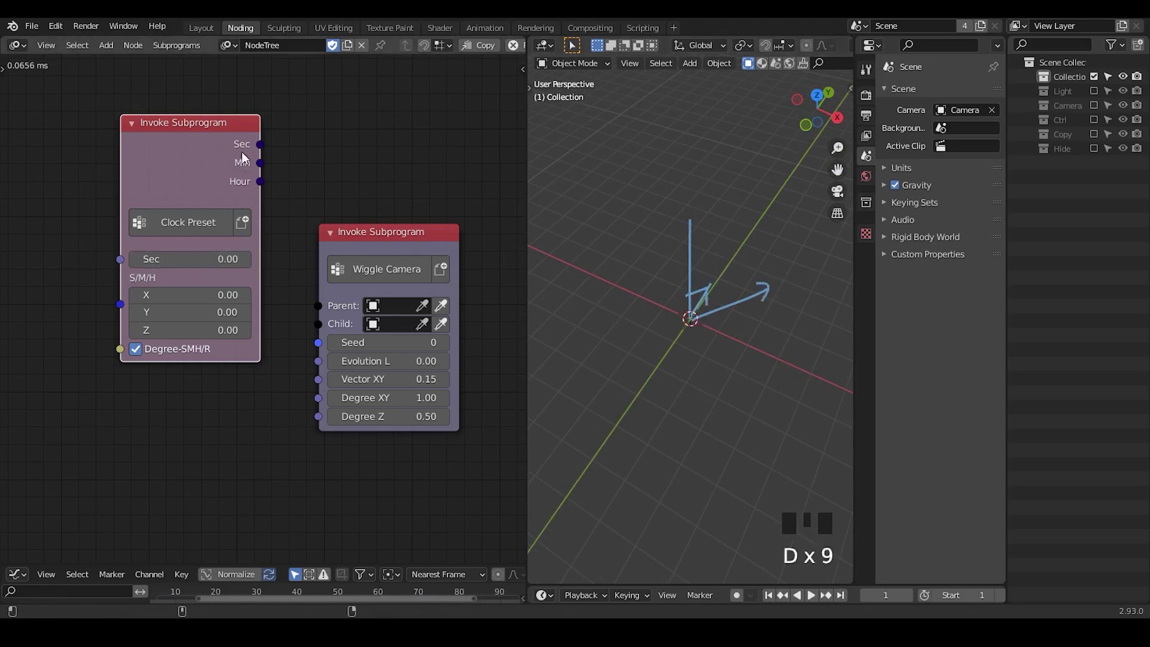
{"action": "left_click_drag", "start_coordinate": [260, 144], "coordinate": [402, 147]}
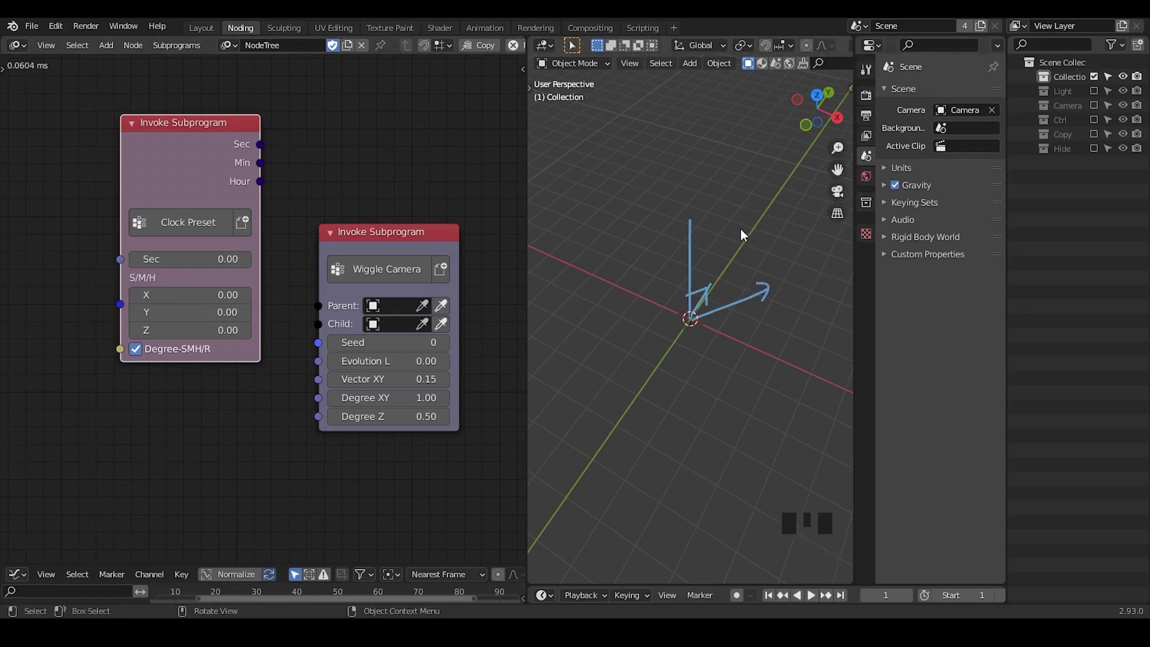
{"action": "mouse_move", "coordinate": [742, 235]}
{"action": "right_mouse_down"}
{"action": "mouse_move", "coordinate": [706, 321]}
{"action": "mouse_move", "coordinate": [773, 303]}
{"action": "right_mouse_up"}
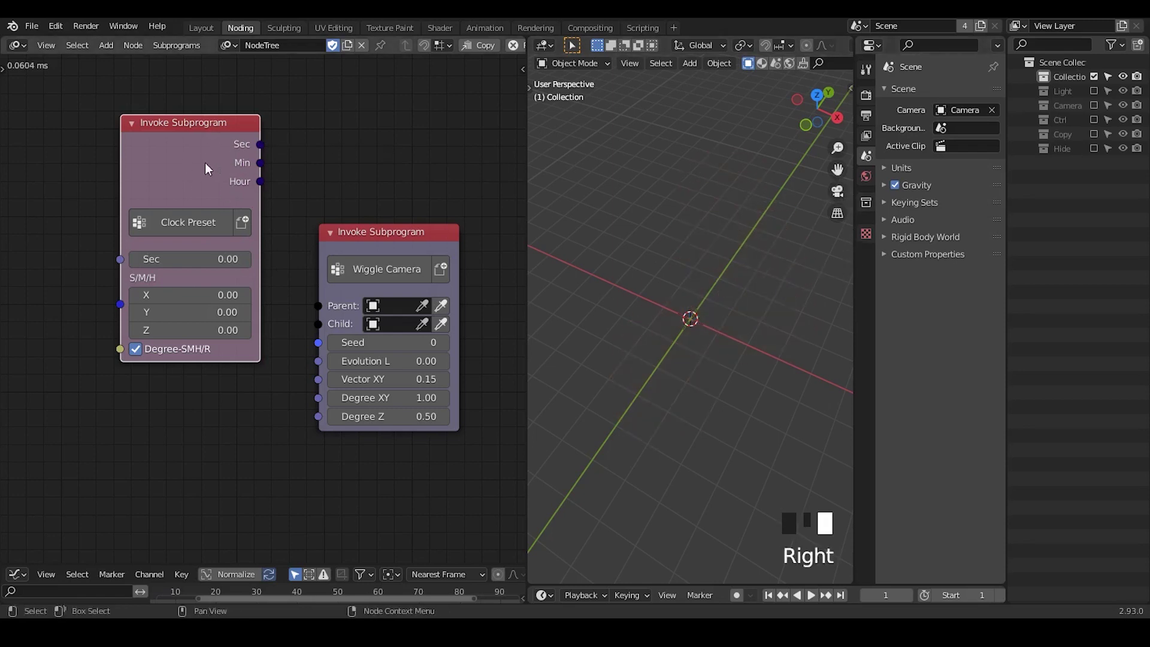
{"action": "left_click", "coordinate": [155, 156]}
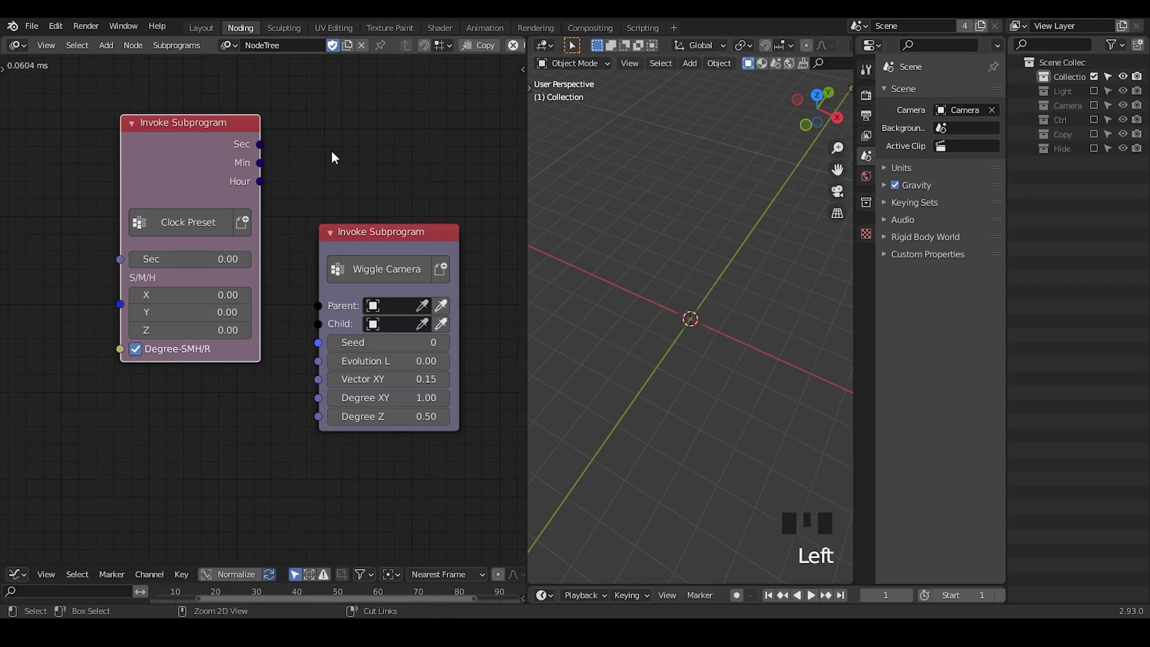
Add an Object Transforms Output node beside the Clock Preset node, with the Wiggle Camera node placed below them
{"action": "key", "text": "ctrl+a"}
{"action": "type", "text": "o"}
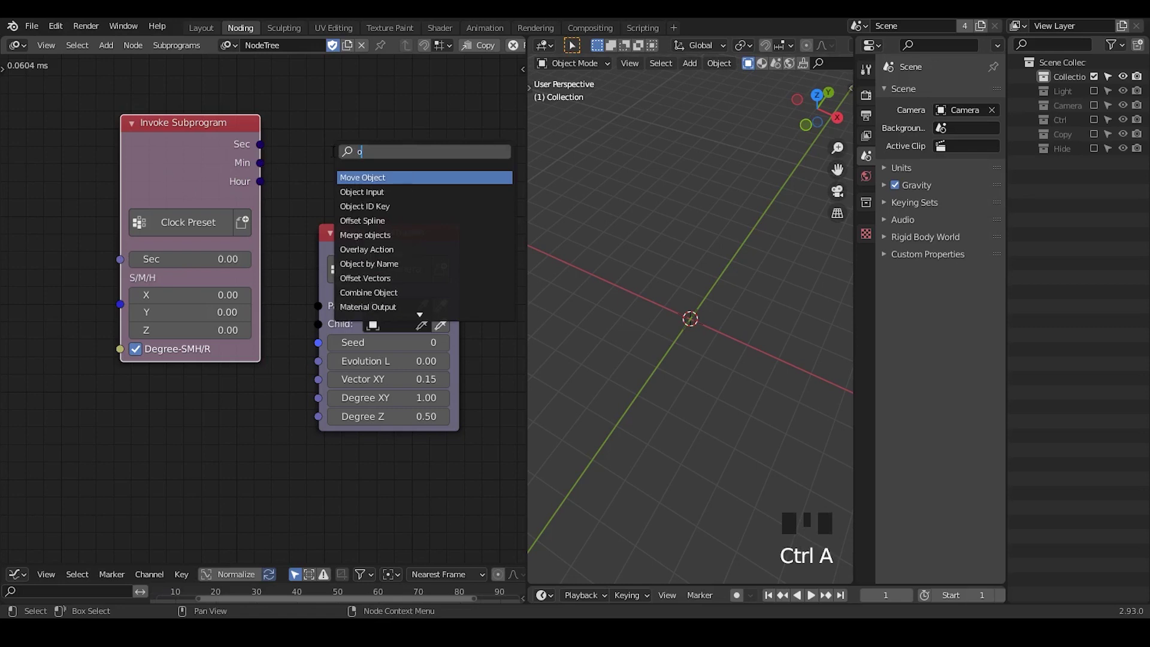
{"action": "type", "text": "bject tra"}
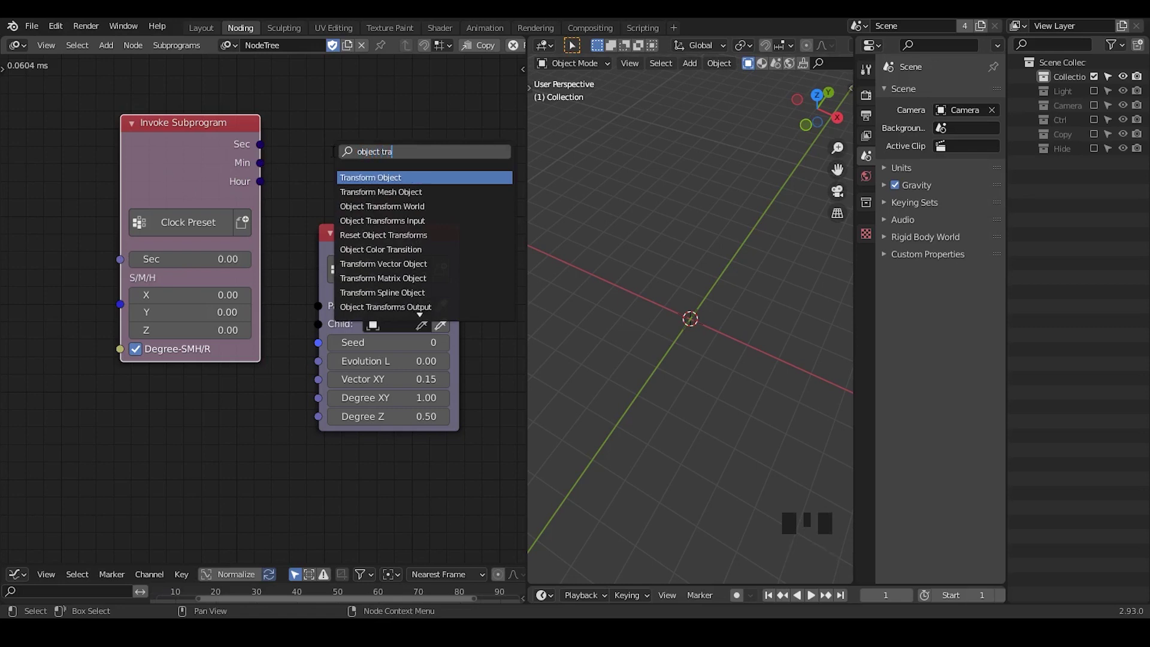
{"action": "type", "text": "nsform out"}
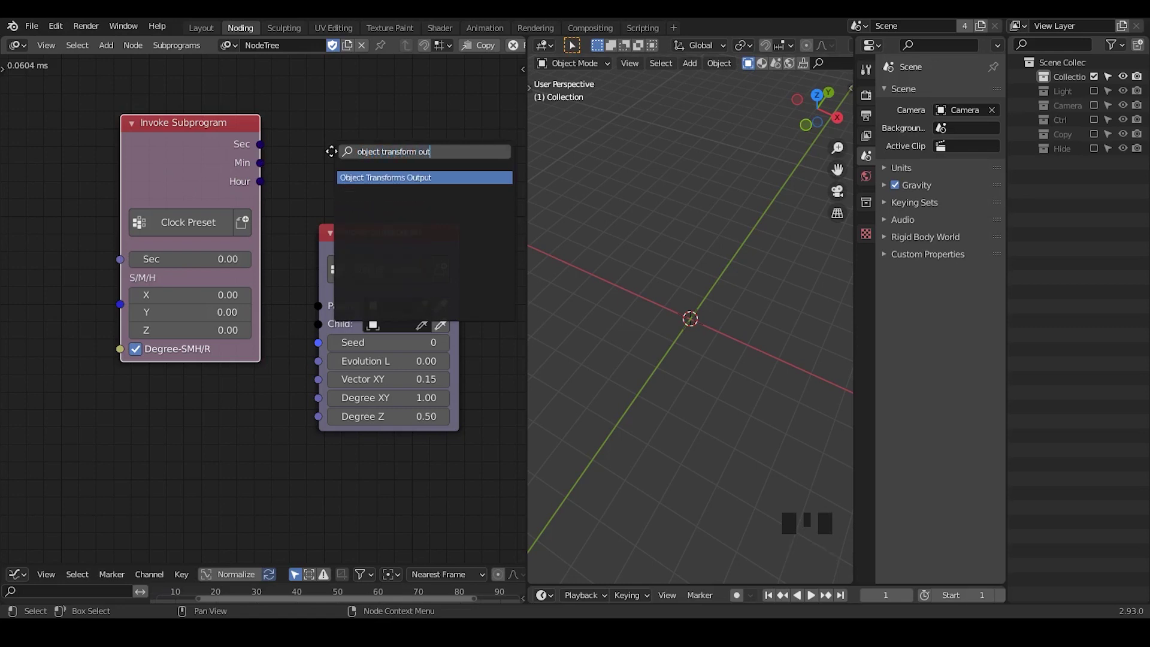
{"action": "key", "text": "Return"}
{"action": "left_click", "coordinate": [359, 244]}
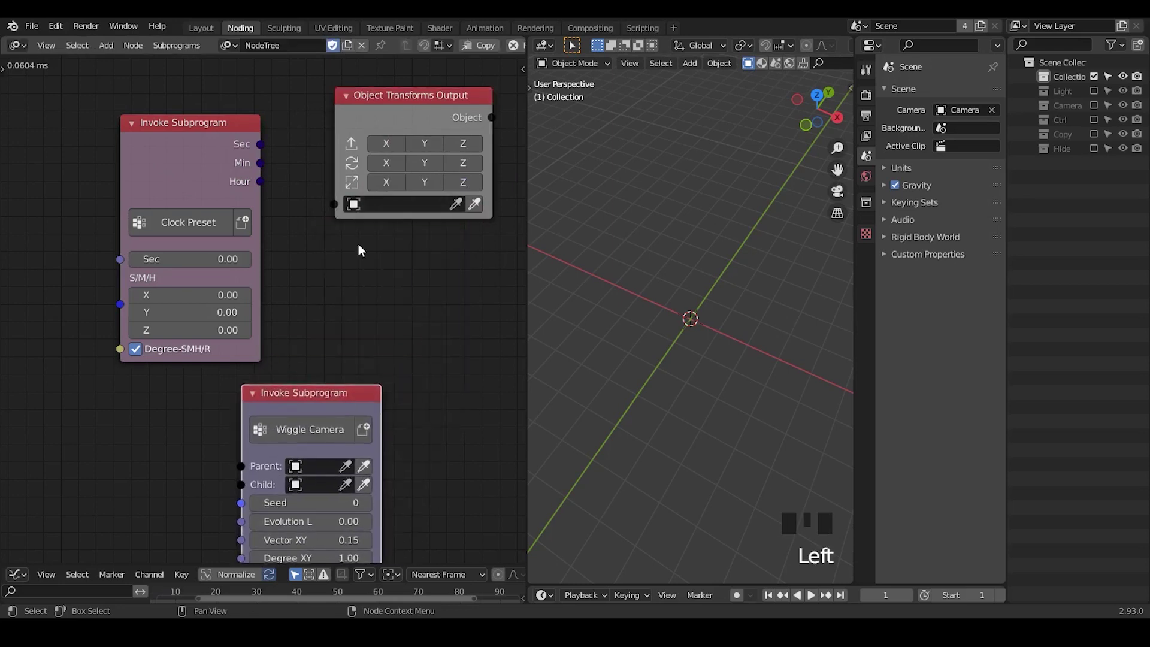
{"action": "left_click", "coordinate": [458, 207]}
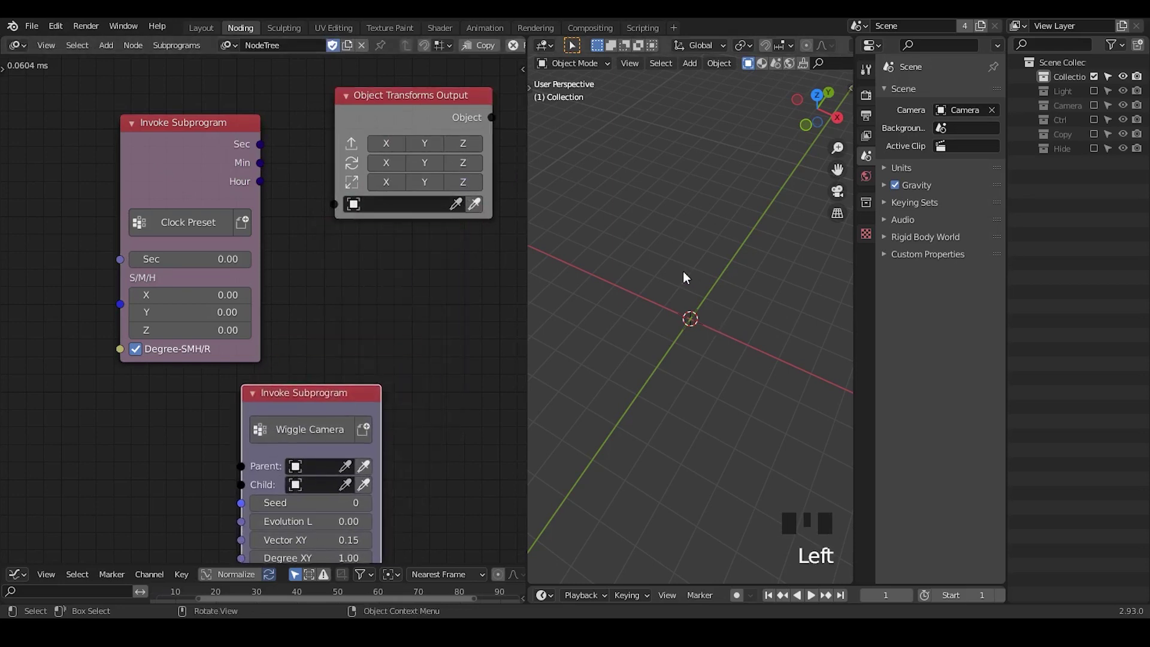
Draw another set of three annotated clock-hand arrows at the origin and erase the drawing
{"action": "left_click", "coordinate": [692, 296]}
{"action": "mouse_move", "coordinate": [691, 297]}
{"action": "left_mouse_down"}
{"action": "mouse_move", "coordinate": [680, 238]}
{"action": "mouse_move", "coordinate": [675, 258]}
{"action": "mouse_move", "coordinate": [692, 245]}
{"action": "mouse_move", "coordinate": [751, 322]}
{"action": "mouse_move", "coordinate": [721, 282]}
{"action": "mouse_move", "coordinate": [723, 296]}
{"action": "left_mouse_up"}
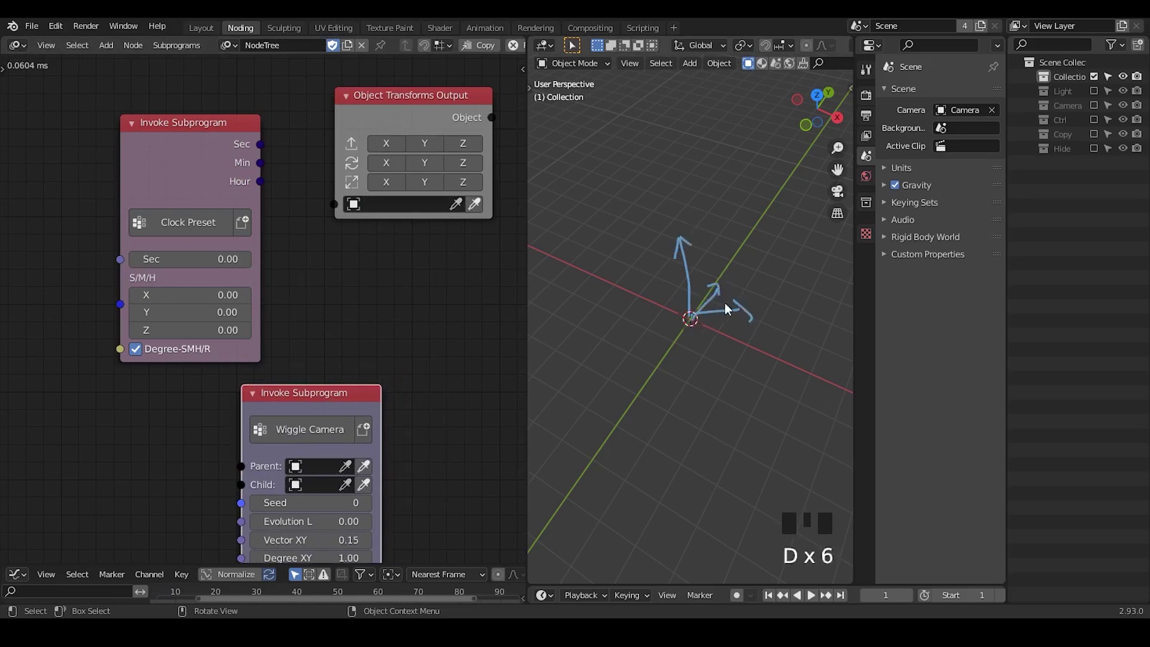
{"action": "mouse_move", "coordinate": [749, 247]}
{"action": "right_mouse_down"}
{"action": "mouse_move", "coordinate": [773, 200]}
{"action": "mouse_move", "coordinate": [732, 315]}
{"action": "right_mouse_up"}
Delete the Object Transforms Output, Clock Preset and Wiggle Camera nodes to empty the node canvas
{"action": "left_click_drag", "start_coordinate": [445, 74], "coordinate": [195, 263]}
{"action": "key", "text": "x"}
{"action": "left_click_drag", "start_coordinate": [298, 399], "coordinate": [300, 175]}
{"action": "key", "text": "x"}
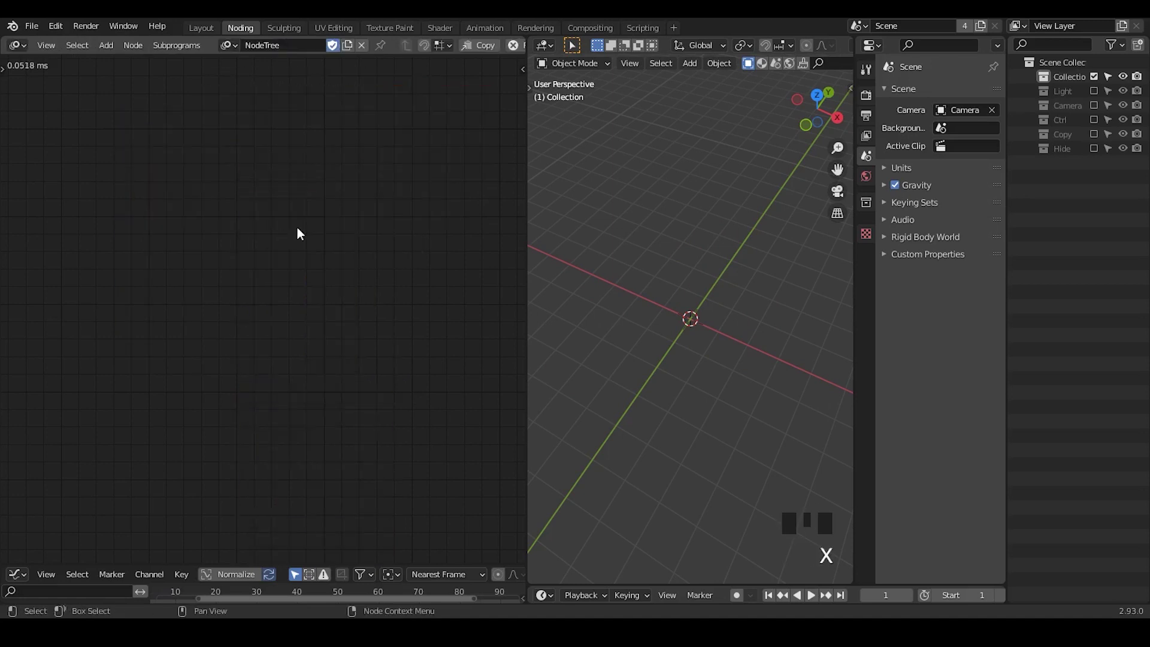
Open the Preset1 node tree and examine its framed subprograms, from the Transform Object group to the Waving Spline group
{"action": "left_click", "coordinate": [231, 46]}
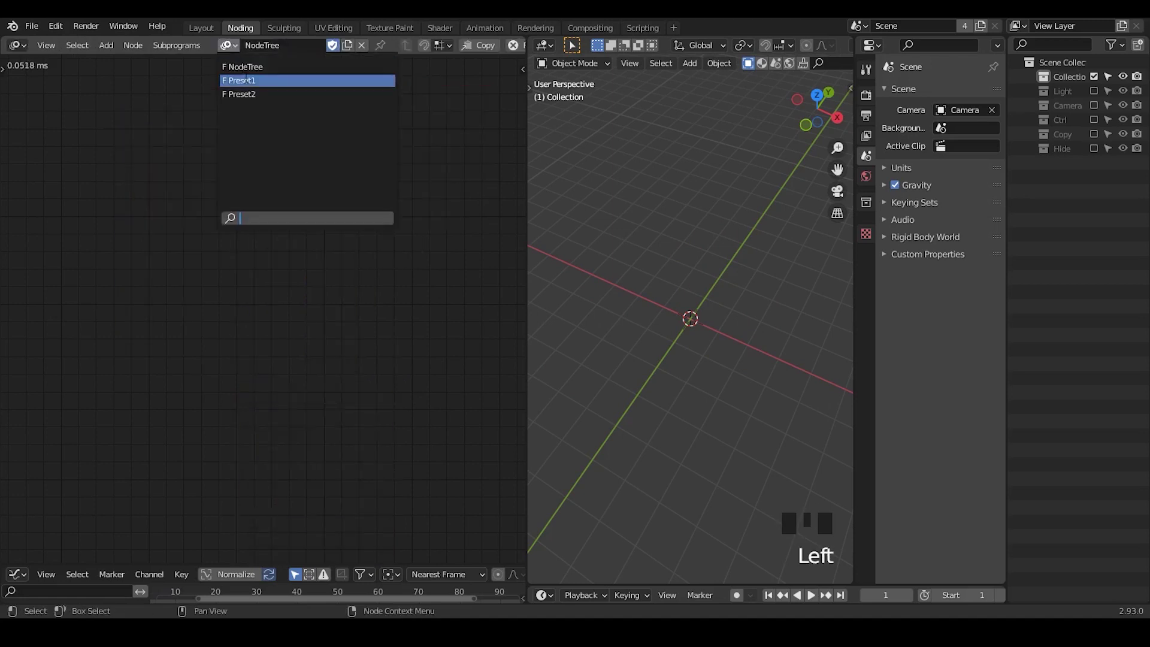
{"action": "left_click", "coordinate": [245, 76]}
{"action": "middle_click_drag", "start_coordinate": [323, 459], "coordinate": [321, 548], "text": "ctrl"}
{"action": "middle_click_drag", "start_coordinate": [340, 285], "coordinate": [206, 283], "text": "ctrl"}
{"action": "middle_click_drag", "start_coordinate": [377, 297], "coordinate": [216, 218]}
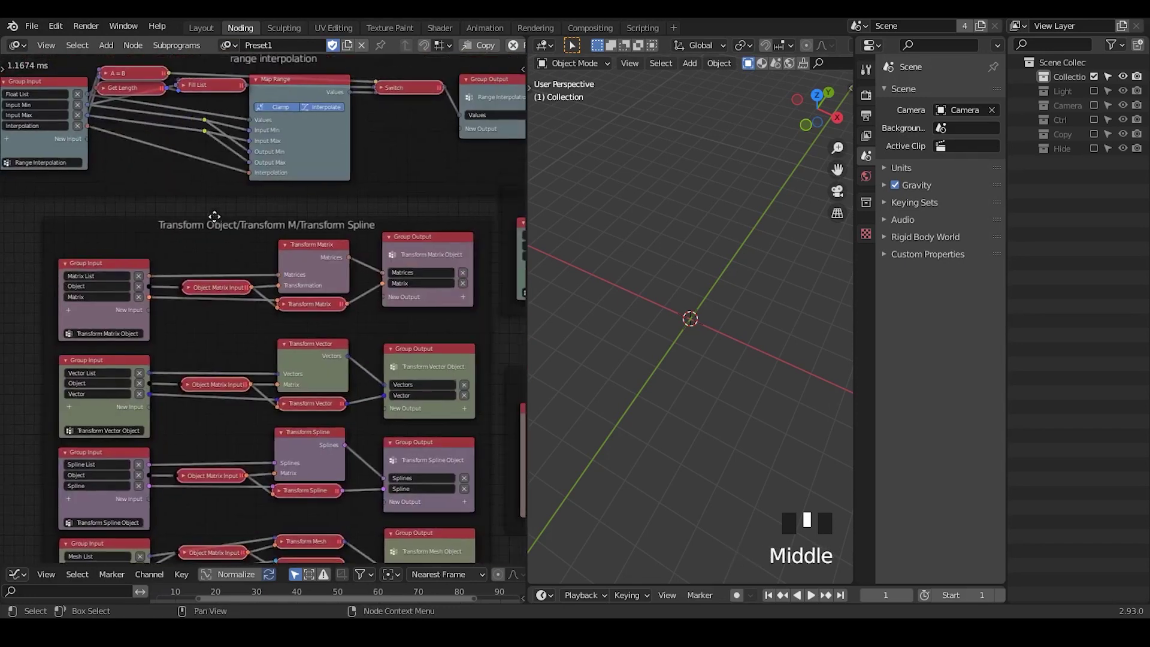
{"action": "middle_click_drag", "start_coordinate": [273, 278], "coordinate": [268, 241], "text": "ctrl"}
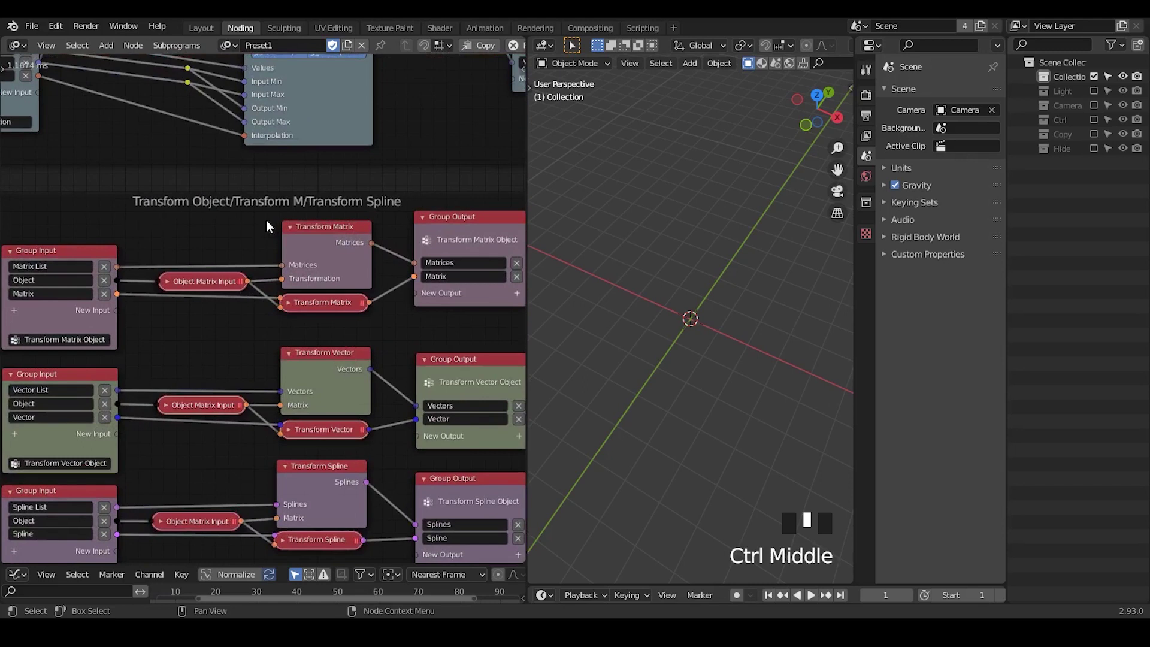
{"action": "middle_click_drag", "start_coordinate": [309, 204], "coordinate": [355, 108]}
{"action": "middle_click_drag", "start_coordinate": [391, 254], "coordinate": [284, 465]}
{"action": "middle_click_drag", "start_coordinate": [206, 252], "coordinate": [419, 384]}
{"action": "middle_click_drag", "start_coordinate": [294, 280], "coordinate": [495, 420]}
{"action": "middle_click_drag", "start_coordinate": [154, 261], "coordinate": [406, 475]}
{"action": "middle_click_drag", "start_coordinate": [316, 249], "coordinate": [141, 343]}
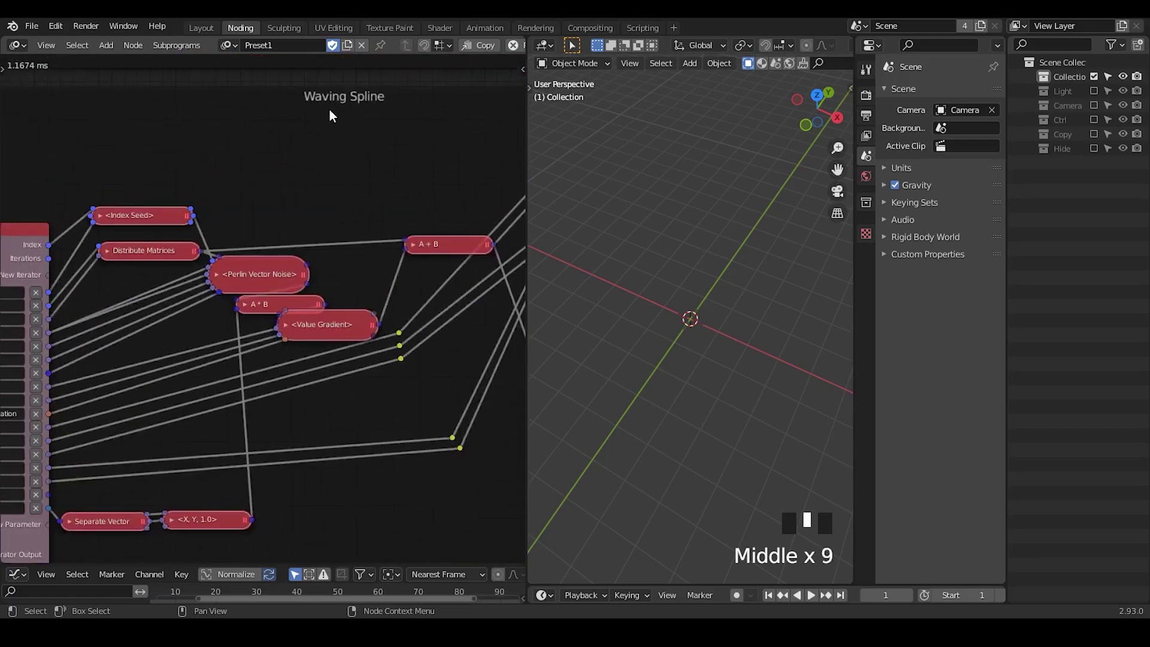
Return the node editor to the empty node tree named NodeTree
{"action": "left_click", "coordinate": [227, 57]}
{"action": "left_click", "coordinate": [228, 45]}
{"action": "left_click", "coordinate": [243, 67]}
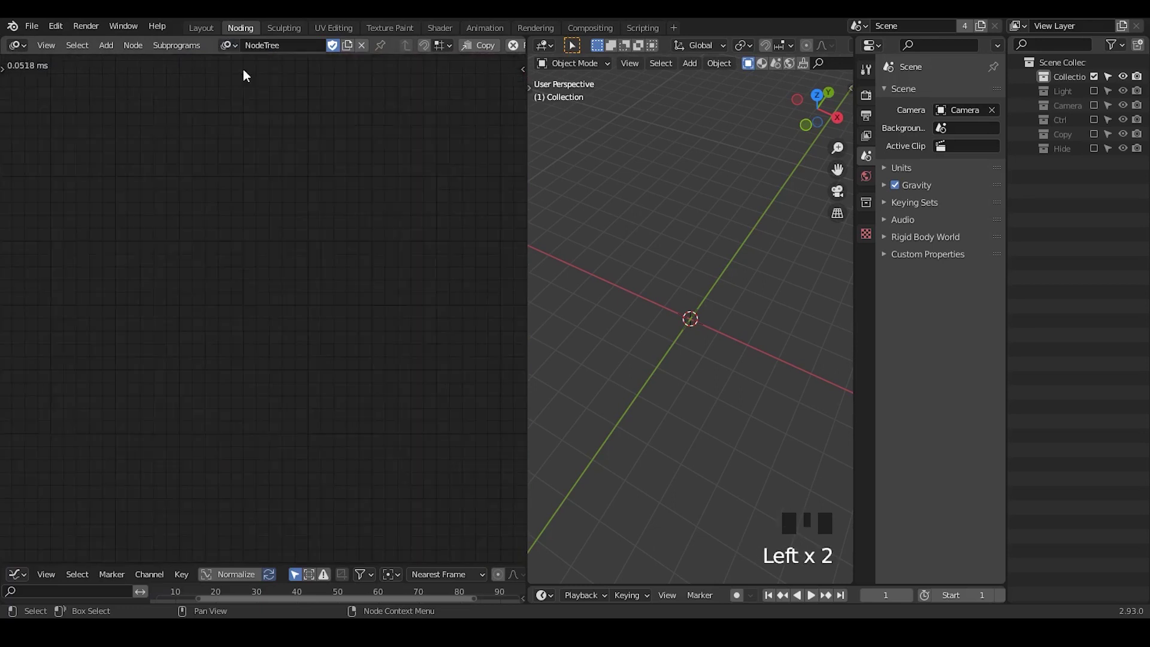
{"action": "middle_click_drag", "start_coordinate": [290, 280], "coordinate": [287, 235], "text": "ctrl"}
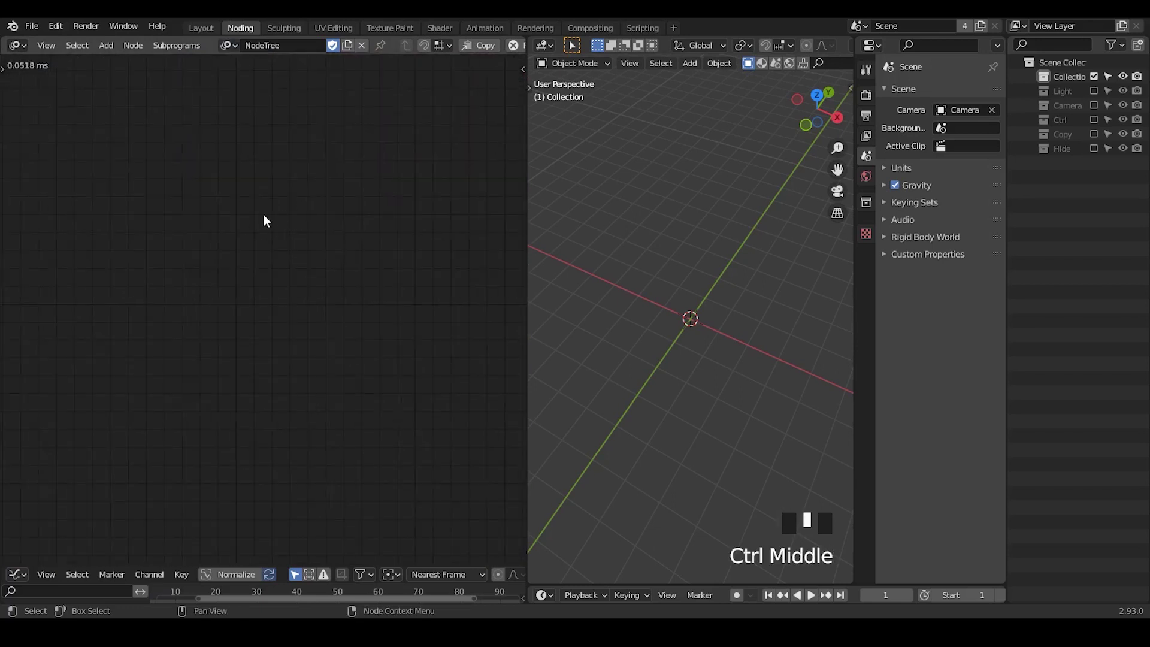
Switch to the Notepad log and read the Add: LSystem Template entry with its default value changes
{"action": "left_click", "coordinate": [384, 634]}
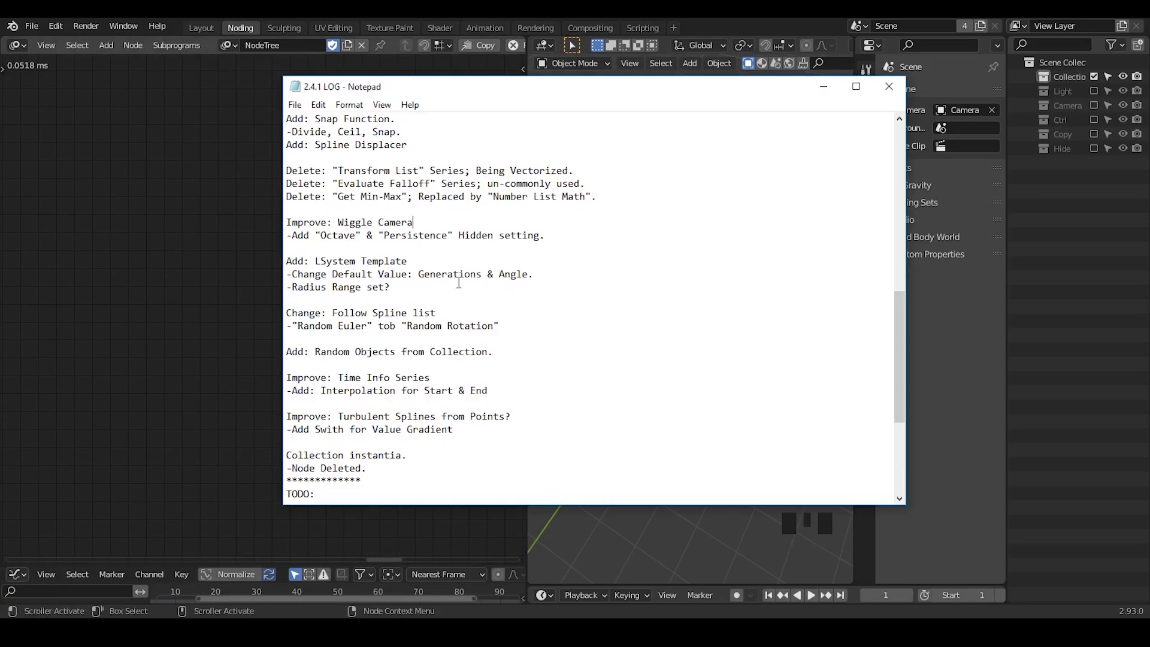
{"action": "left_click_drag", "start_coordinate": [896, 306], "coordinate": [900, 322]}
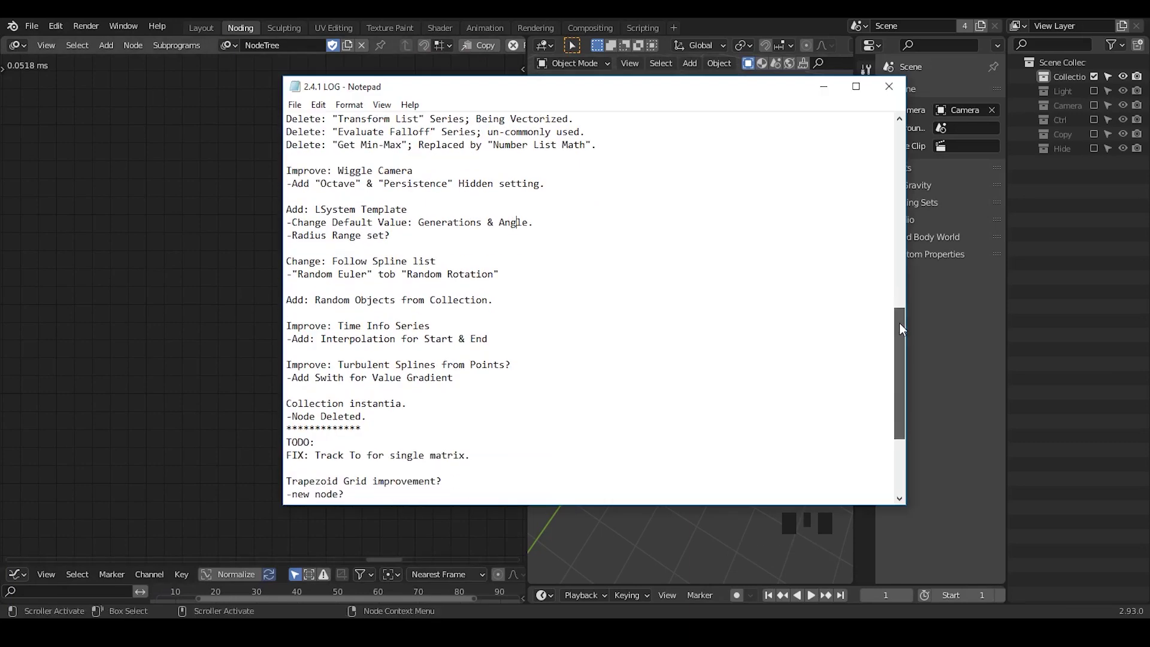
{"action": "left_click_drag", "start_coordinate": [286, 209], "coordinate": [340, 215]}
{"action": "left_click", "coordinate": [380, 227]}
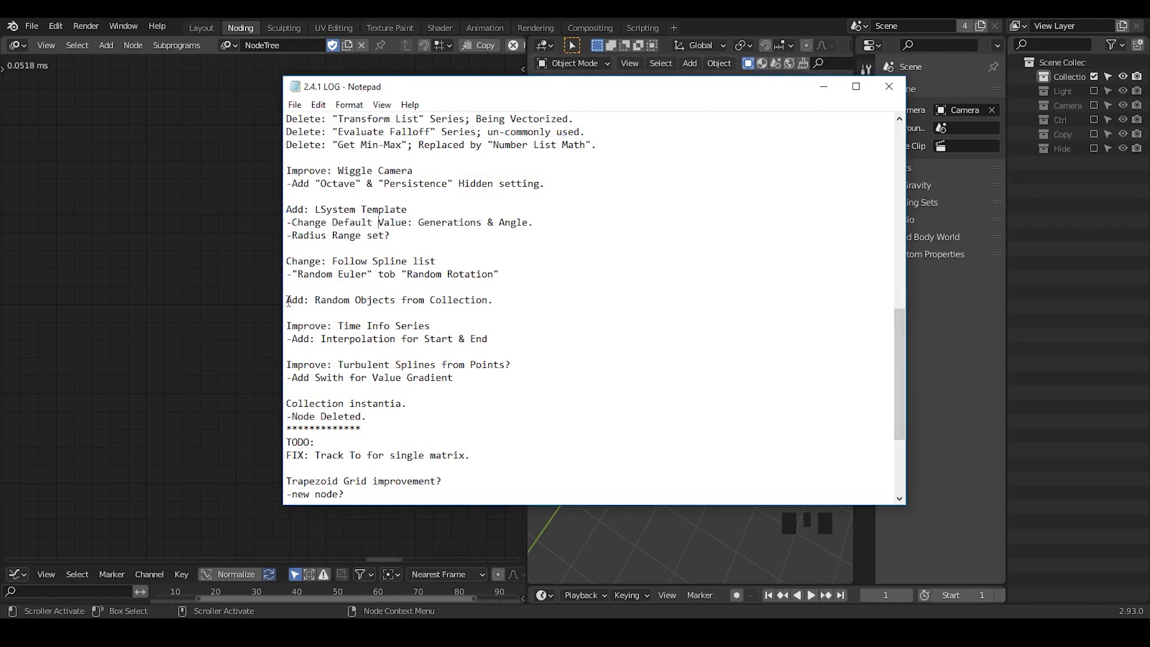
Highlight the Add: Random Objects from Collection entry while reading that part of the log
{"action": "left_click_drag", "start_coordinate": [287, 299], "coordinate": [535, 322]}
{"action": "left_click", "coordinate": [395, 305]}
{"action": "left_click_drag", "start_coordinate": [287, 301], "coordinate": [543, 302]}
{"action": "left_click", "coordinate": [286, 310]}
{"action": "left_click", "coordinate": [368, 339]}
Review the LSystem Template and Spline Displacer entries in the log, highlighting parts of their text
{"action": "left_click_drag", "start_coordinate": [287, 209], "coordinate": [546, 220]}
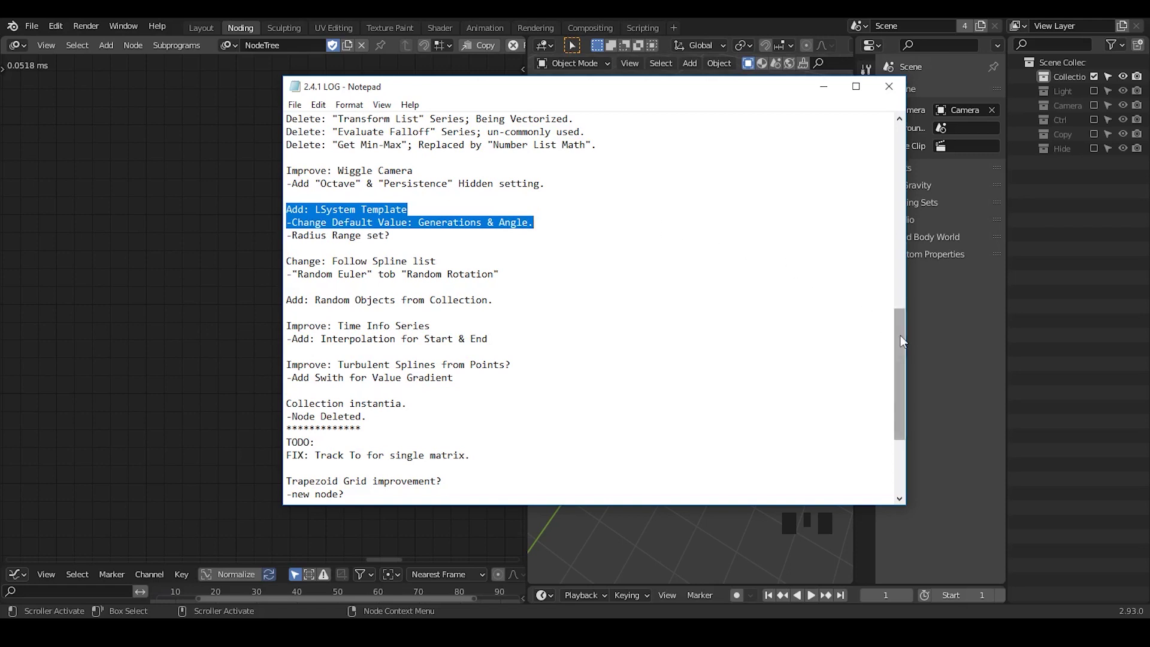
{"action": "left_click_drag", "start_coordinate": [899, 333], "coordinate": [900, 300]}
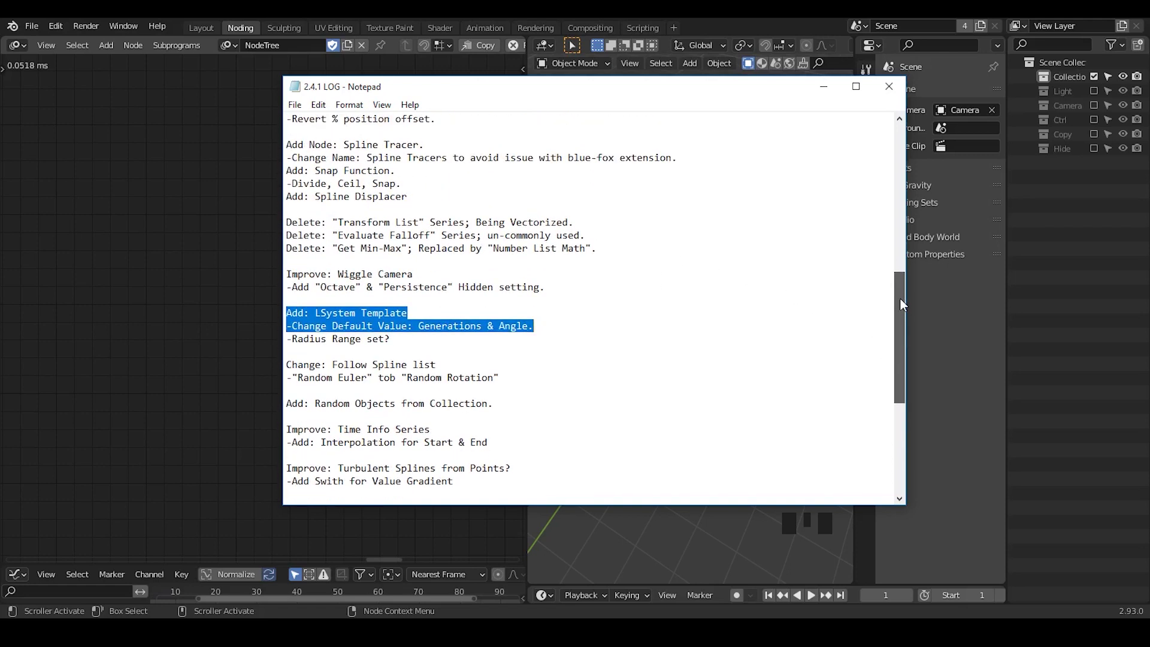
{"action": "left_click_drag", "start_coordinate": [314, 196], "coordinate": [429, 189]}
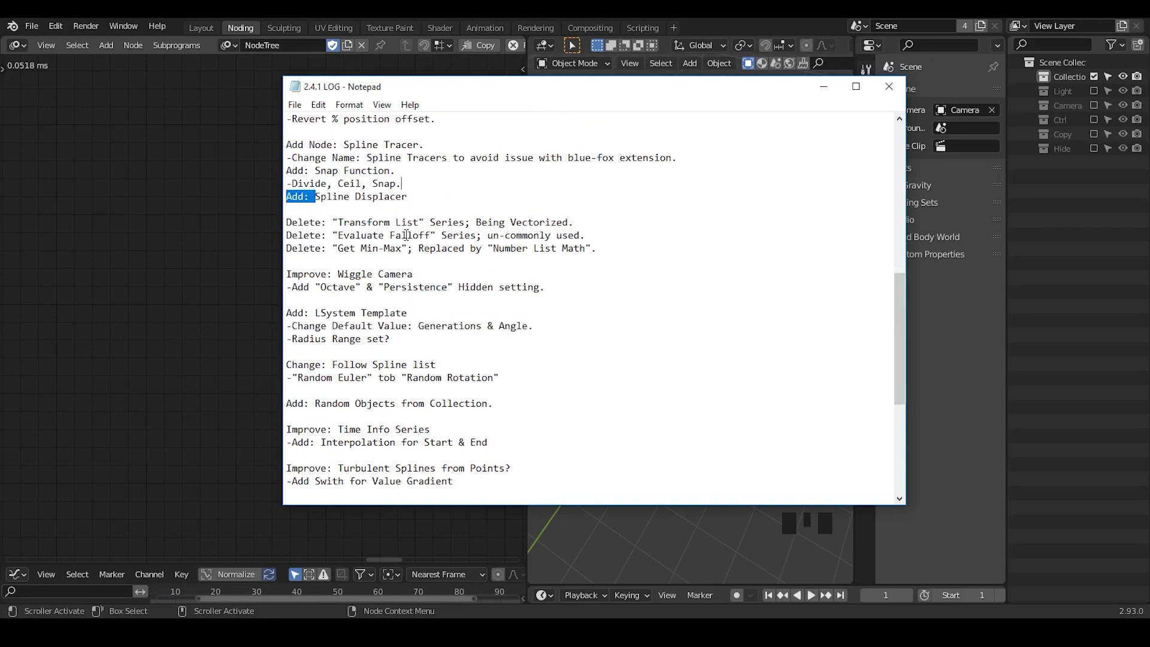
{"action": "left_click", "coordinate": [406, 234]}
{"action": "left_click_drag", "start_coordinate": [320, 315], "coordinate": [412, 315]}
{"action": "left_click", "coordinate": [470, 316]}
Highlight the name Spline Tracer in the Add Node entry and read its renaming note
{"action": "left_click_drag", "start_coordinate": [343, 145], "coordinate": [442, 150]}
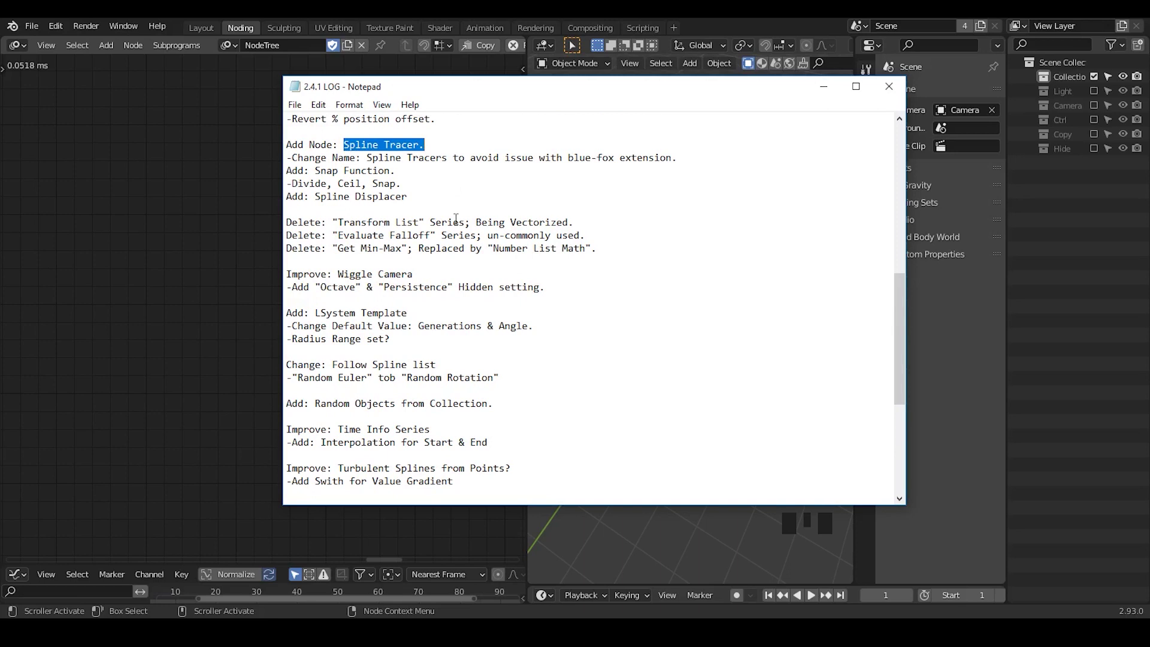
{"action": "left_click", "coordinate": [423, 179]}
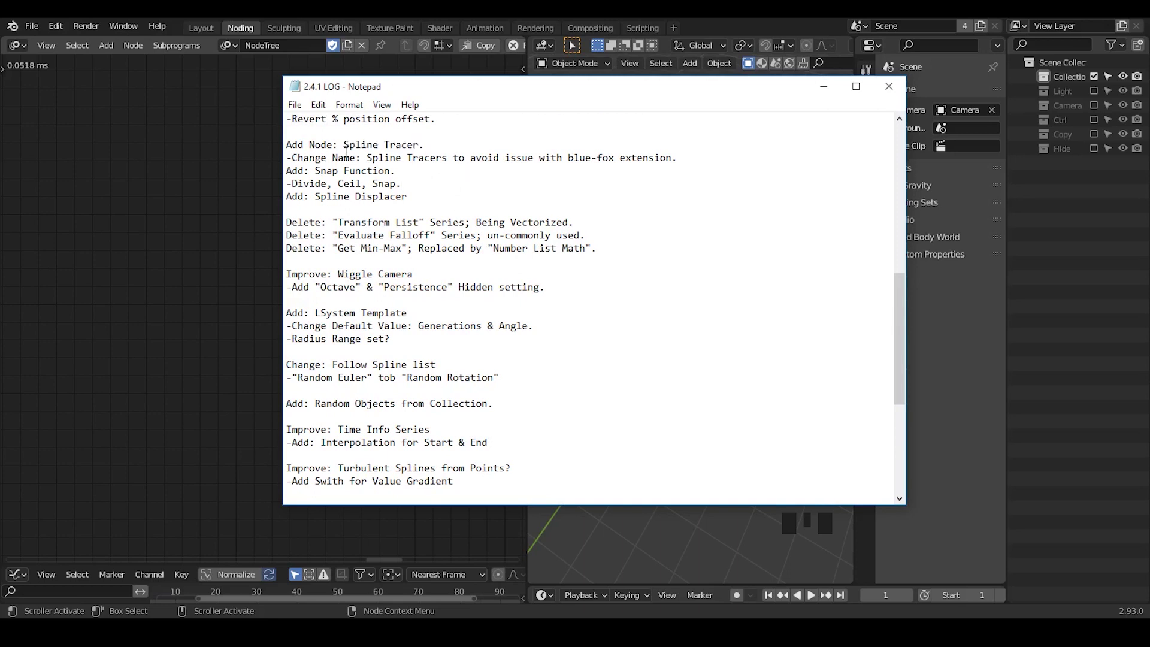
{"action": "left_click_drag", "start_coordinate": [346, 147], "coordinate": [460, 144]}
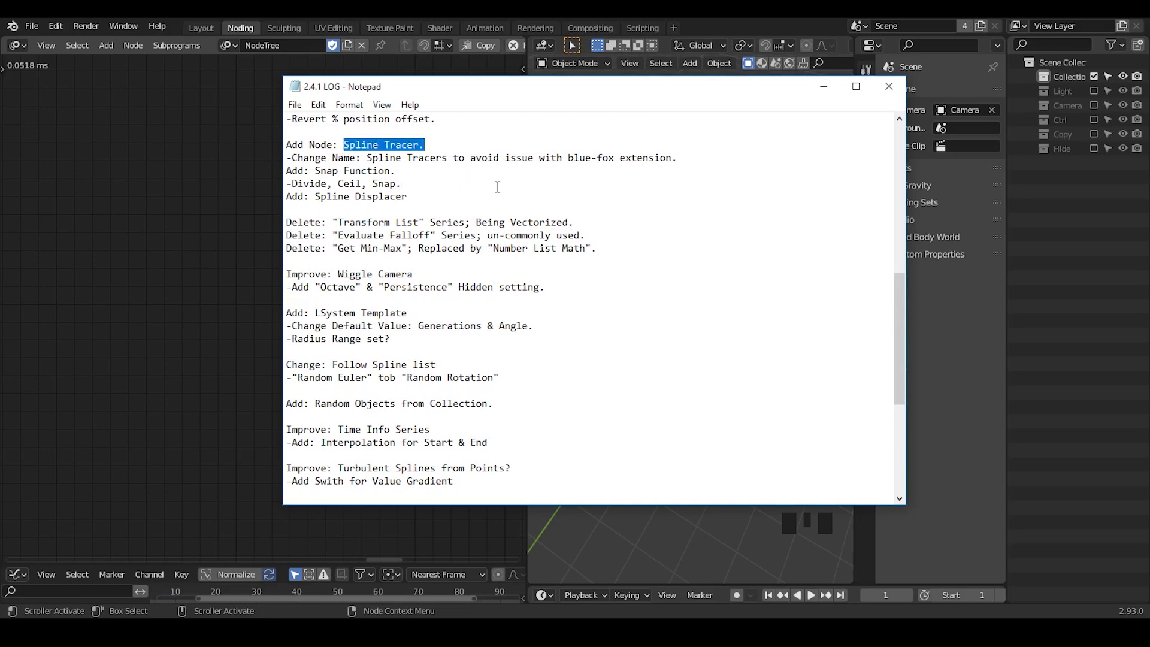
Switch to Blender and add a Simulation Input node in the upper-left area of the empty node canvas
{"action": "left_click", "coordinate": [183, 195]}
{"action": "key", "text": "ctrl+a"}
{"action": "type", "text": "simula"}
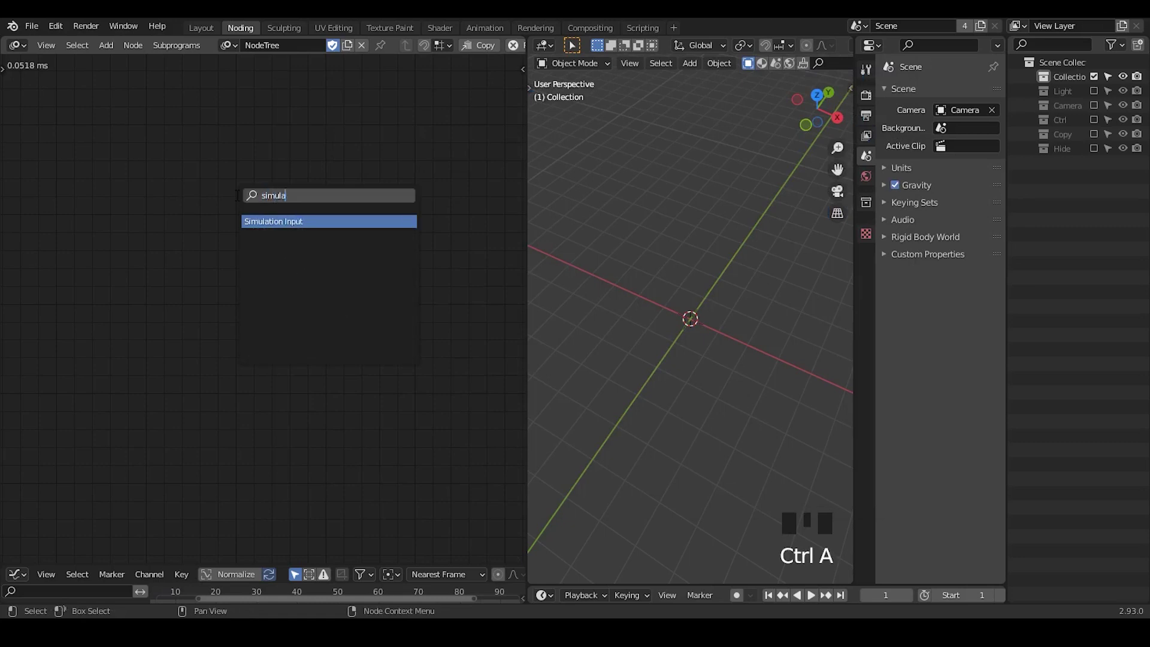
{"action": "key", "text": "Return"}
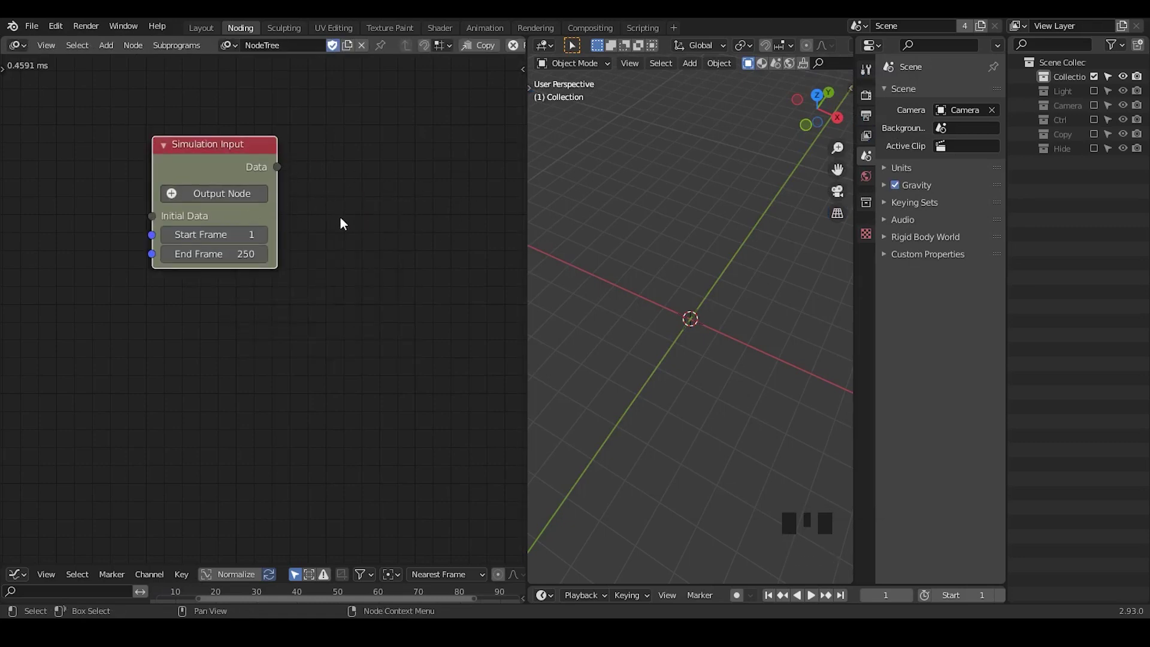
{"action": "middle_click_drag", "start_coordinate": [390, 242], "coordinate": [282, 211]}
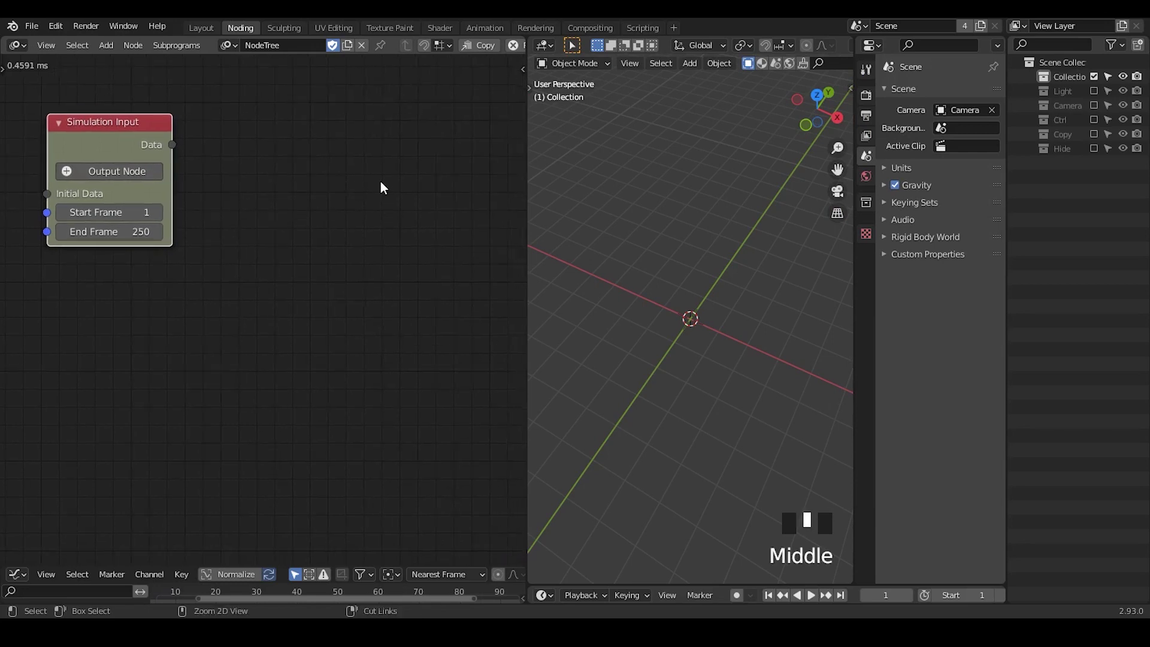
Add a Spline Tracers subprogram node and place it lower and to the right of the Simulation Input node
{"action": "key", "text": "ctrl+a"}
{"action": "type", "text": "spline tracer"}
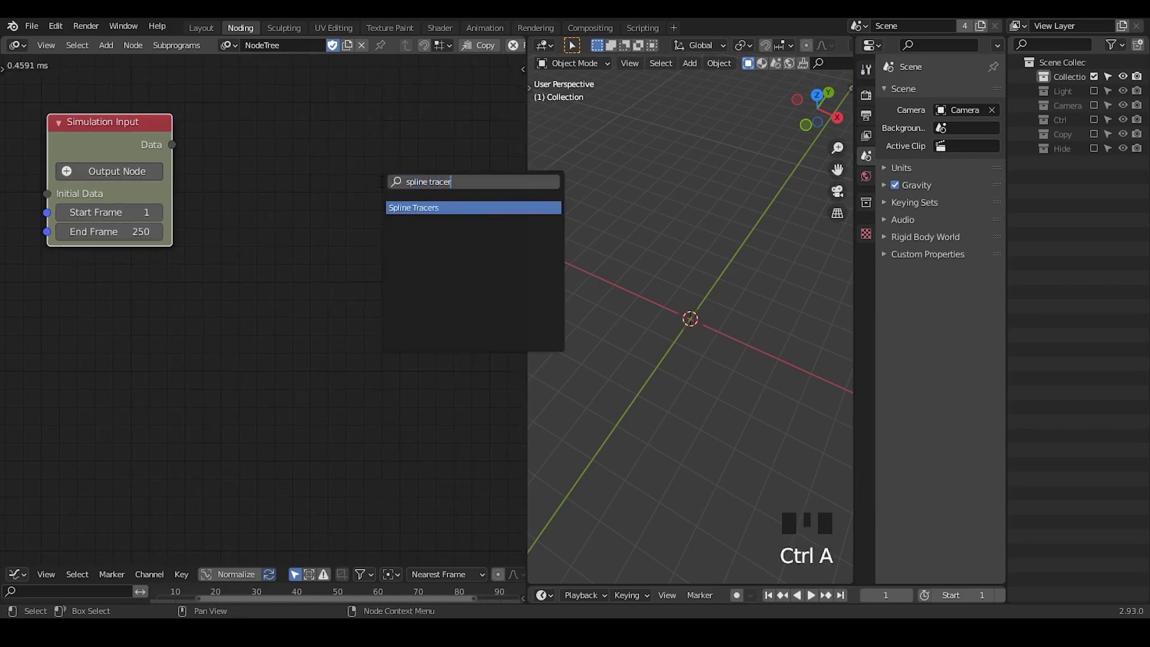
{"action": "key", "text": "Return"}
{"action": "left_click", "coordinate": [271, 184]}
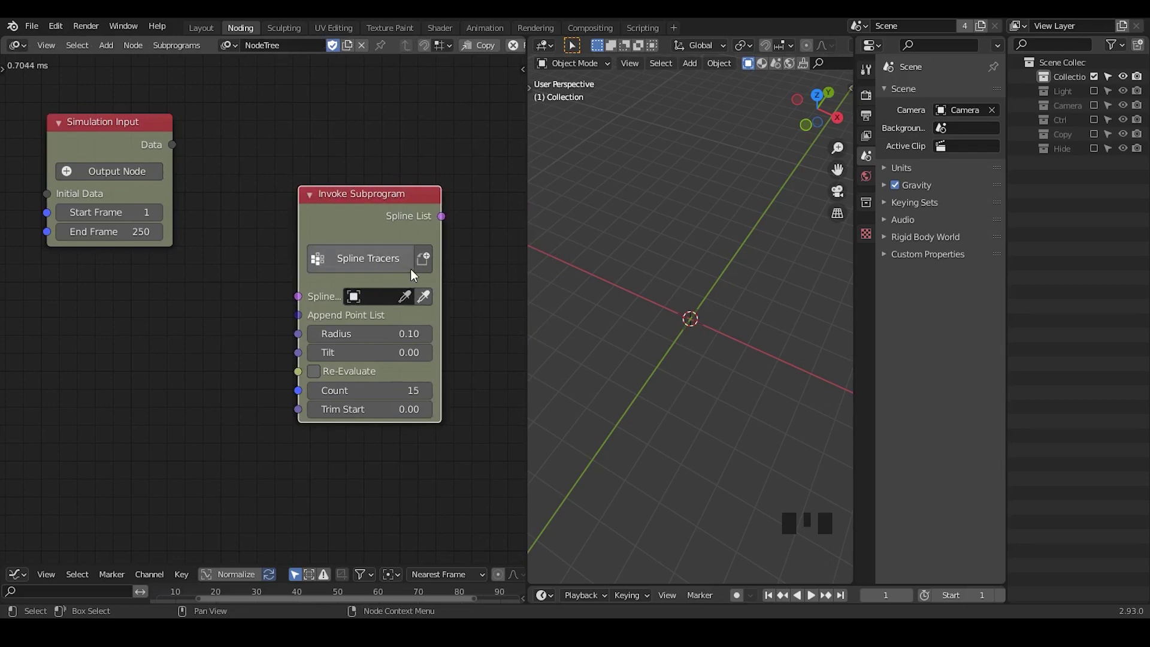
Search the available nodes for "spline tracer" to check which entries use that name
{"action": "left_click", "coordinate": [200, 276]}
{"action": "key", "text": "ctrl+a"}
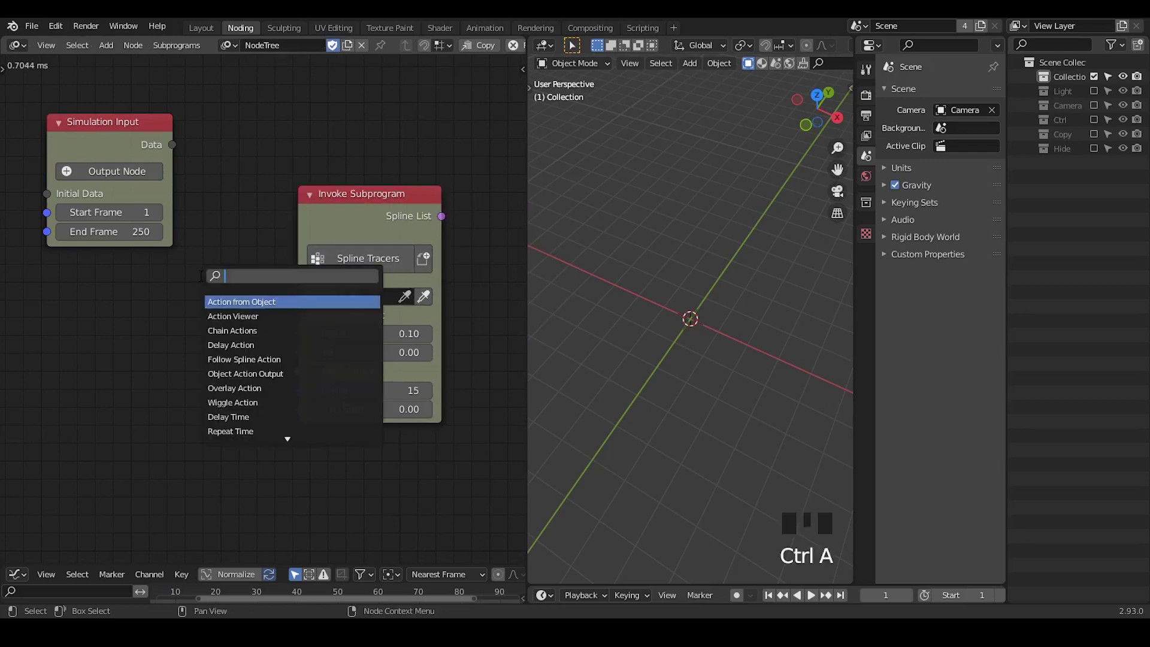
{"action": "type", "text": "spline tracer"}
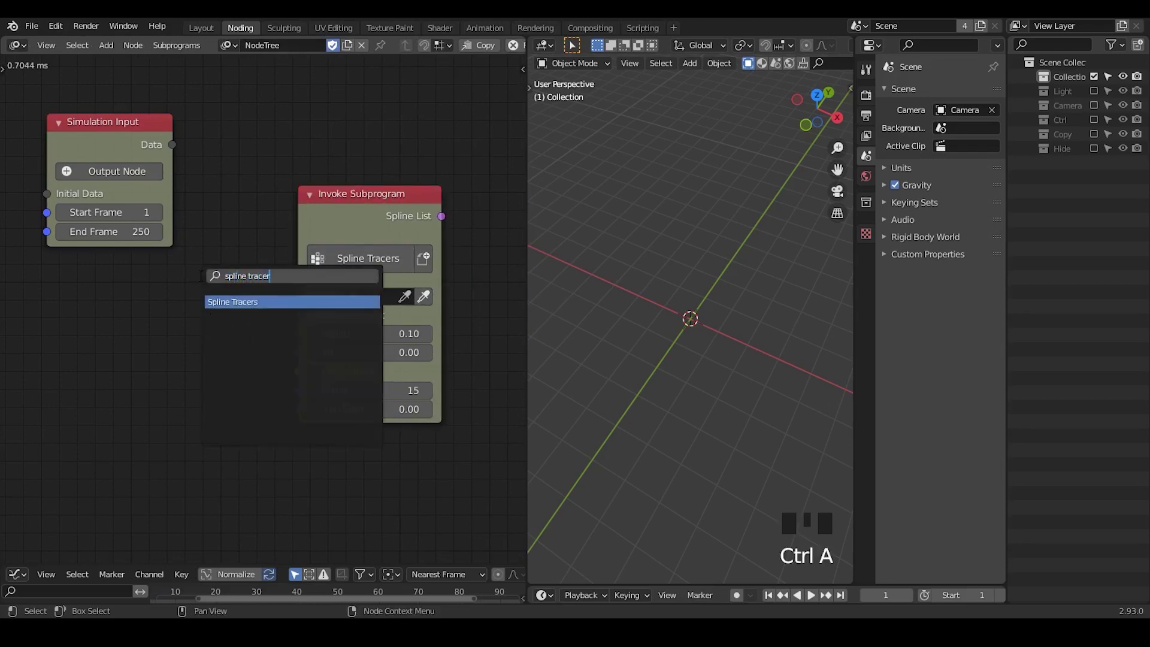
Open the Blender Preferences at the Add-ons section
{"action": "left_click", "coordinate": [53, 26]}
{"action": "left_click", "coordinate": [88, 231]}
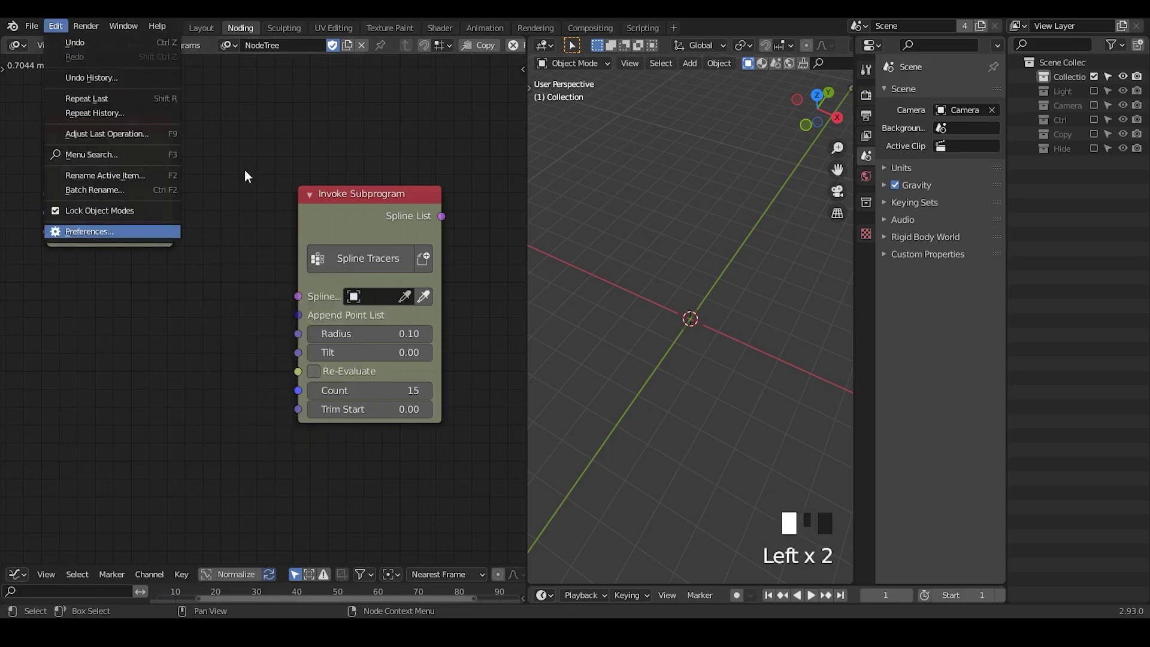
{"action": "left_click", "coordinate": [57, 178]}
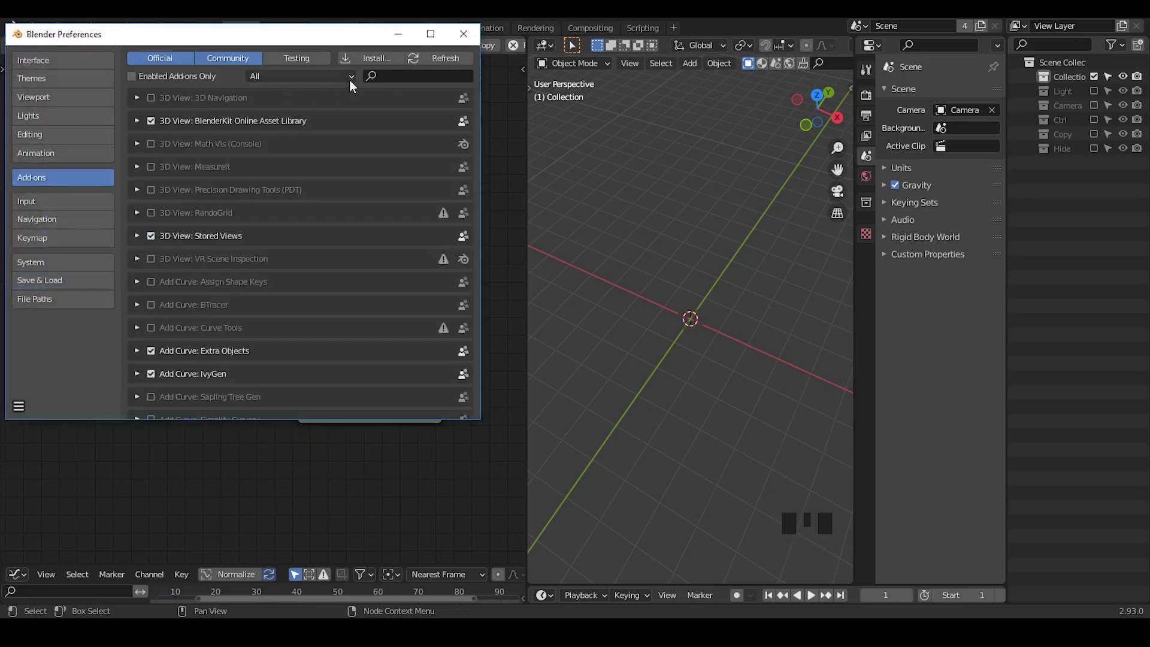
Search the add-ons for "blue", try to enable the AN Bluefox extension, and close the Preferences
{"action": "left_click", "coordinate": [395, 75]}
{"action": "type", "text": "blue"}
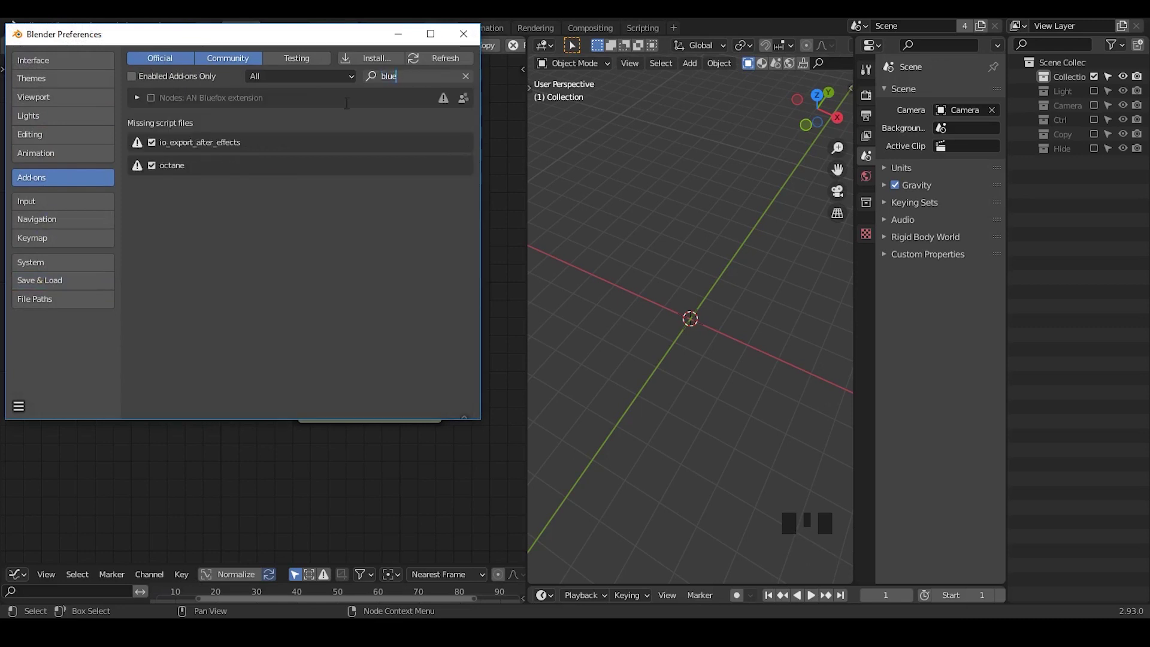
{"action": "key", "text": "Return"}
{"action": "left_click", "coordinate": [151, 97]}
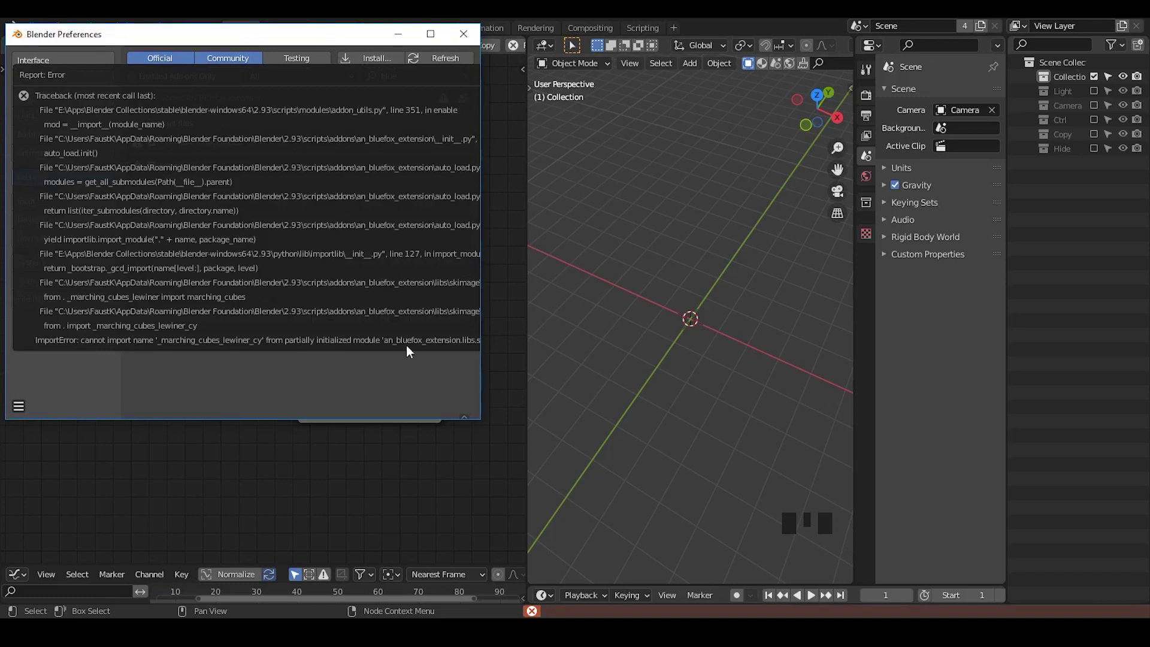
{"action": "left_click", "coordinate": [458, 37]}
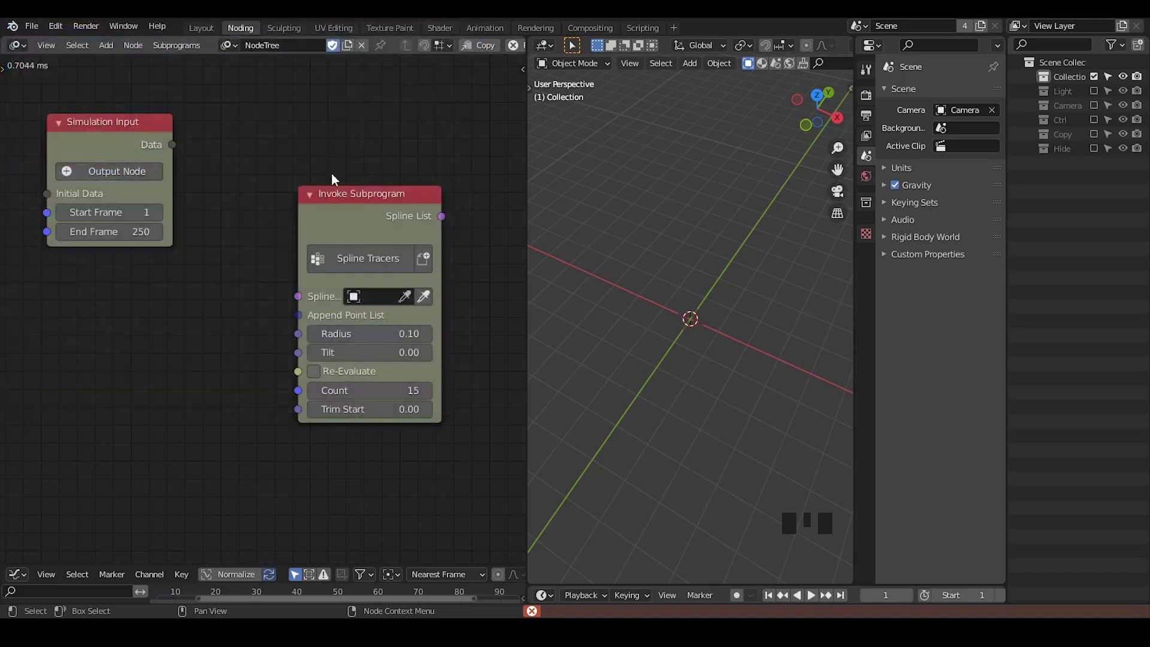
Move the Spline Tracers subprogram node farther right and create the Simulation Output node for the Simulation Input, placing it lower on the canvas
{"action": "left_click", "coordinate": [333, 176]}
{"action": "left_click_drag", "start_coordinate": [378, 226], "coordinate": [350, 199]}
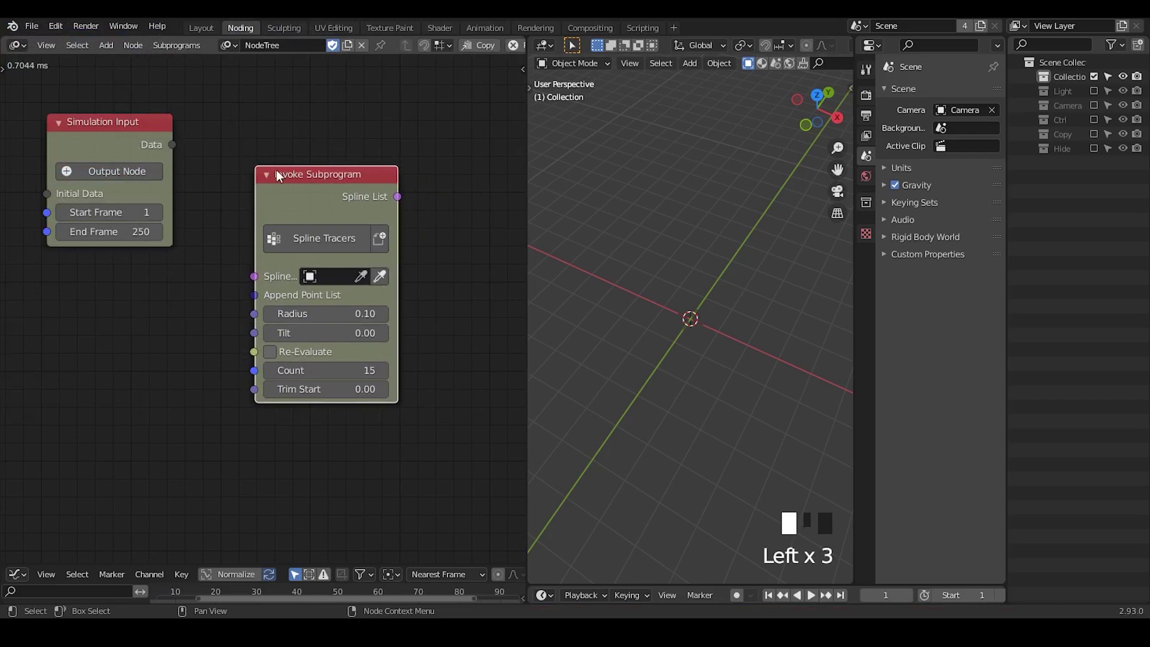
{"action": "left_click_drag", "start_coordinate": [277, 173], "coordinate": [395, 129]}
{"action": "left_click", "coordinate": [128, 165]}
{"action": "left_click", "coordinate": [127, 172]}
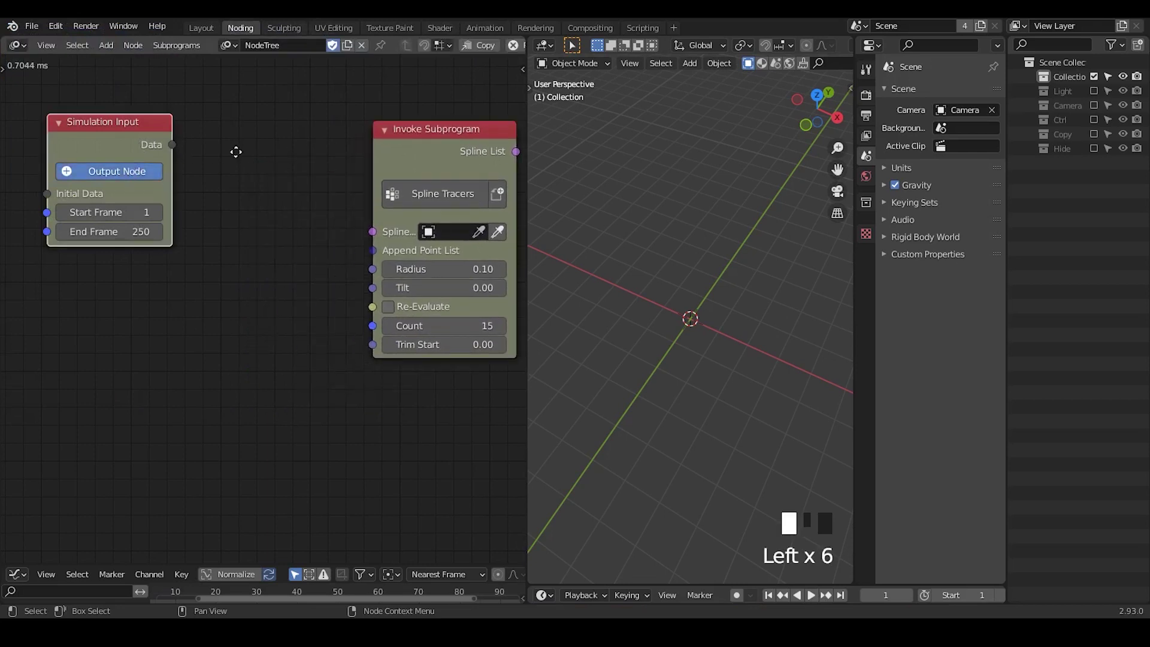
{"action": "left_click", "coordinate": [245, 369]}
Add a Get Struct Elements node beside the Simulation Input node and move the Simulation Output node below the others
{"action": "key", "text": "ctrl+a"}
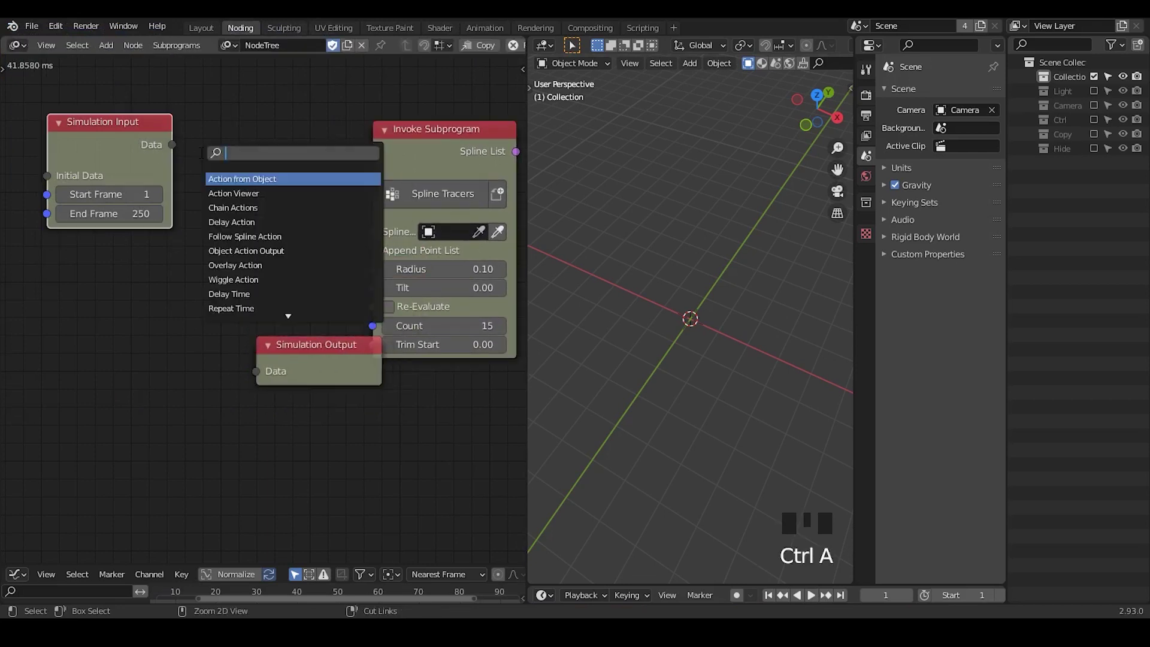
{"action": "type", "text": "set"}
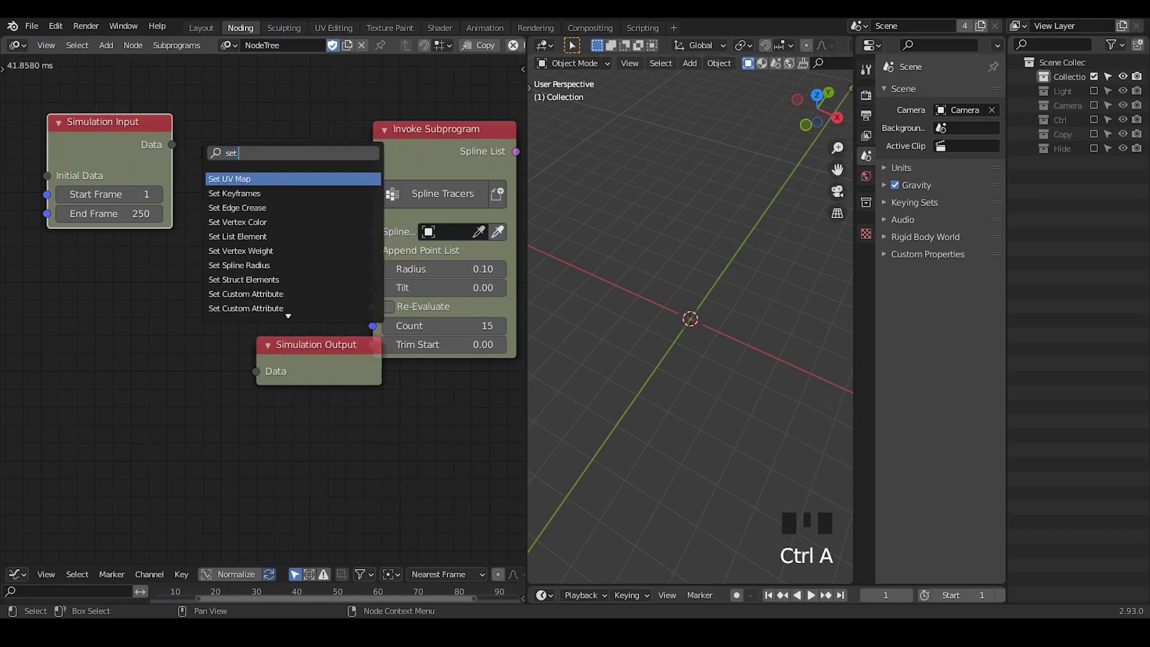
{"action": "type", "text": " stru"}
{"action": "key", "text": "ctrl+a"}
{"action": "type", "text": "get"}
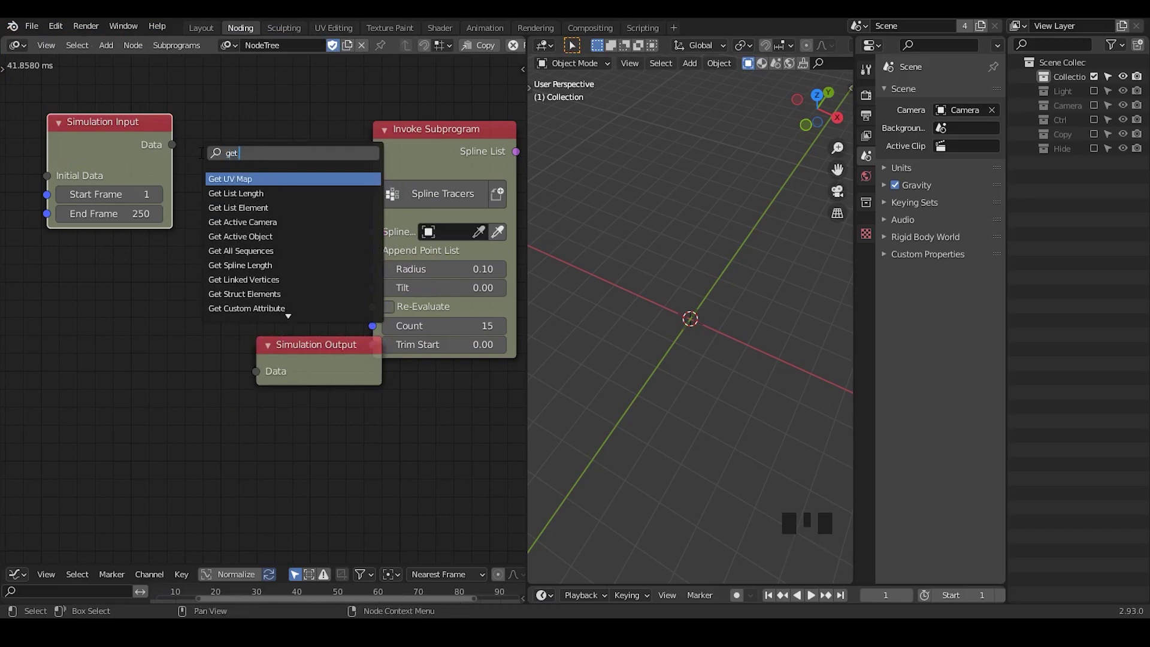
{"action": "type", "text": " struct"}
{"action": "key", "text": "Return"}
{"action": "left_click", "coordinate": [199, 154]}
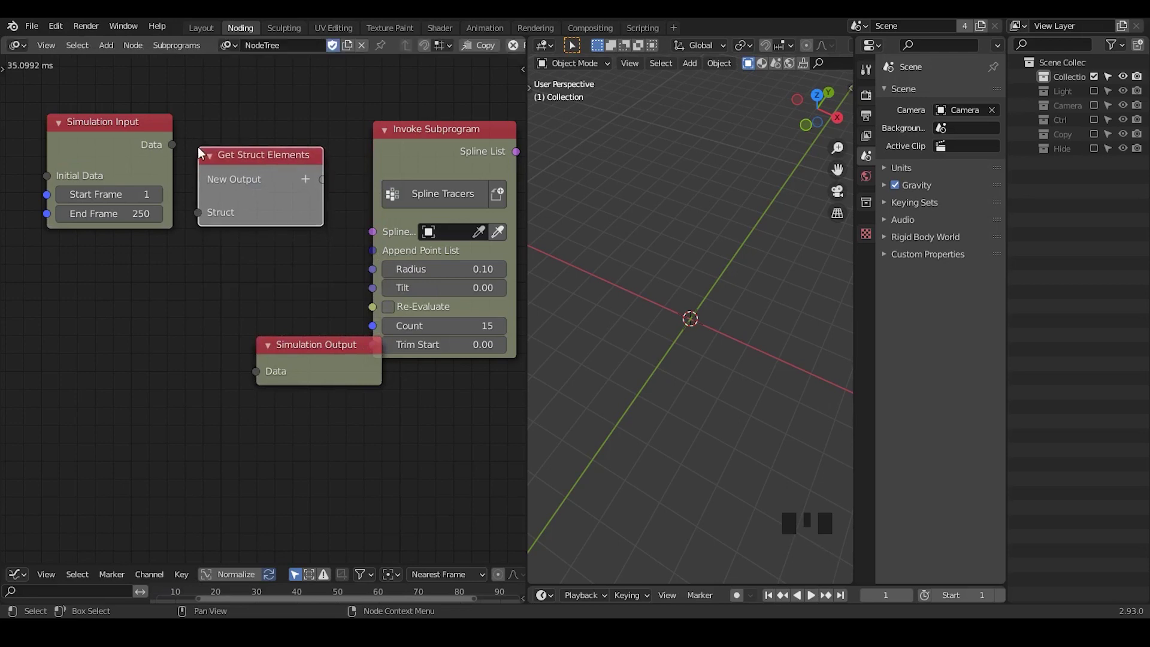
{"action": "left_click_drag", "start_coordinate": [334, 365], "coordinate": [326, 453]}
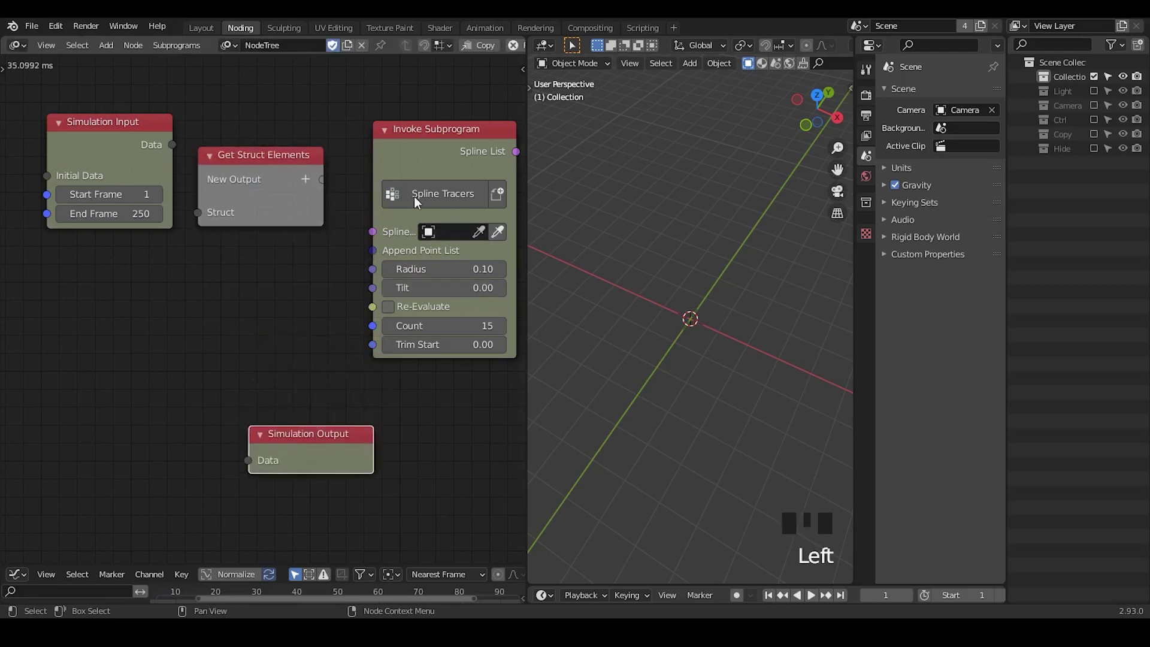
Delete all nodes from the canvas and add an LSystem Template subprogram node in the upper area
{"action": "left_click_drag", "start_coordinate": [447, 79], "coordinate": [110, 492]}
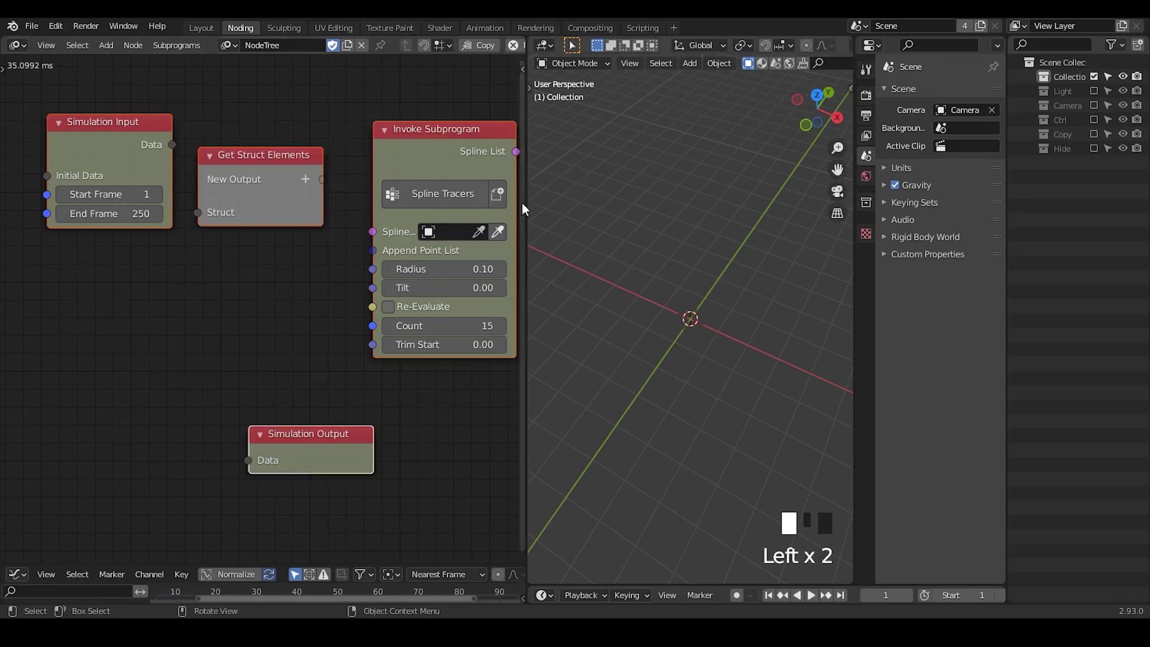
{"action": "key", "text": "x"}
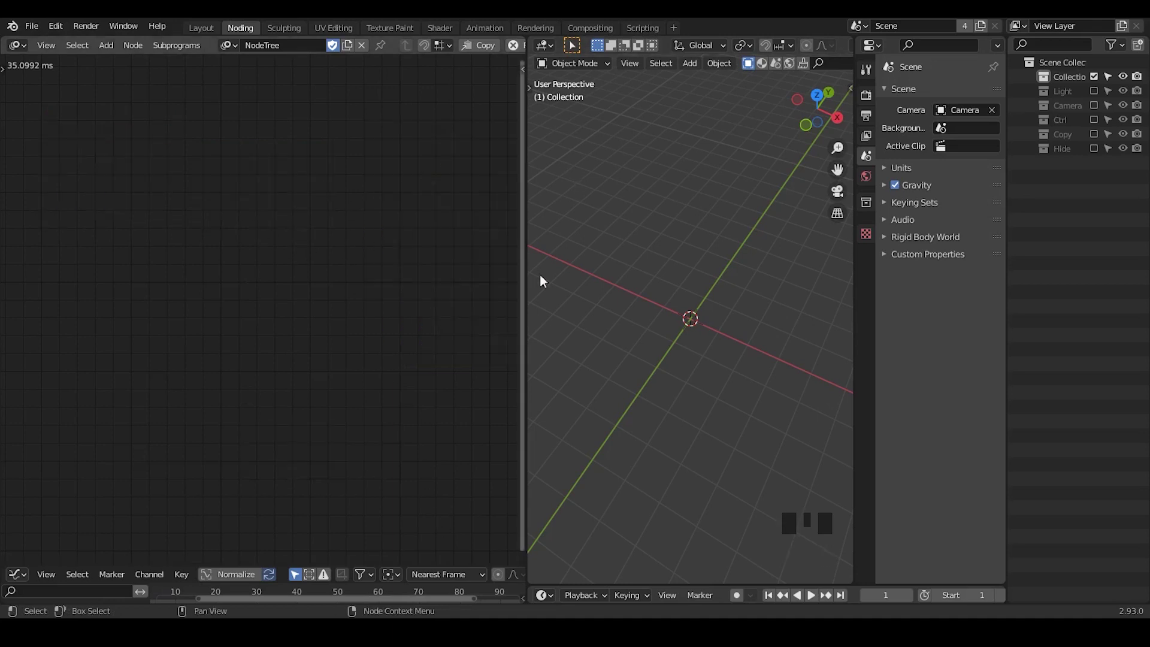
{"action": "key", "text": "ctrl+a"}
{"action": "type", "text": "ls"}
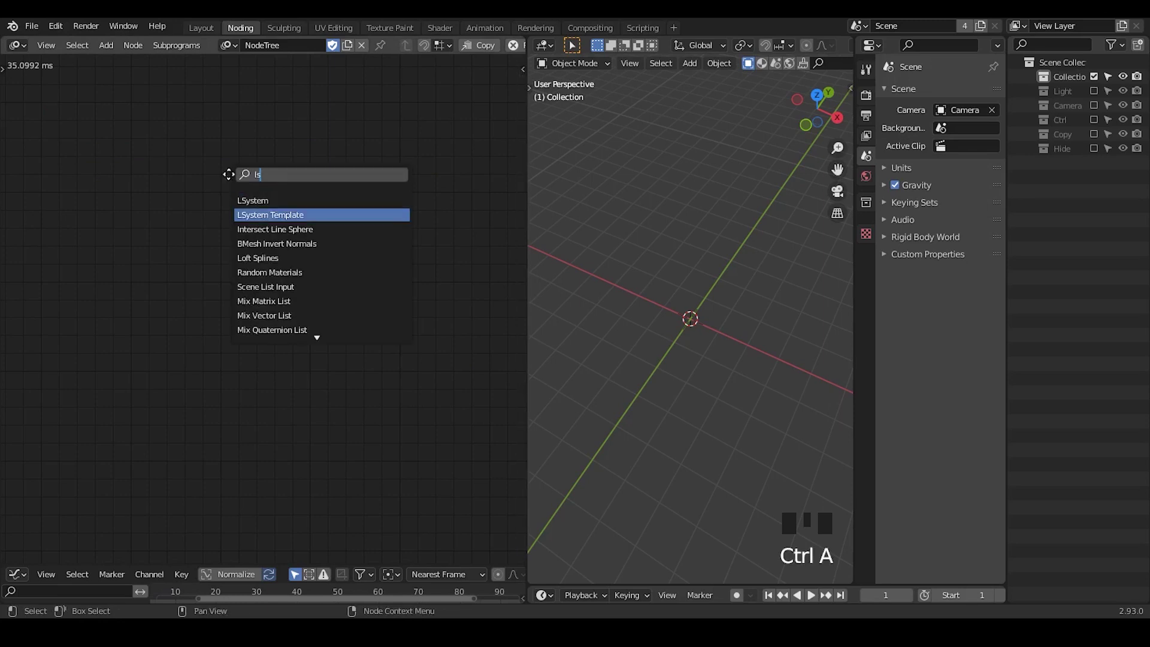
{"action": "left_click", "coordinate": [270, 215]}
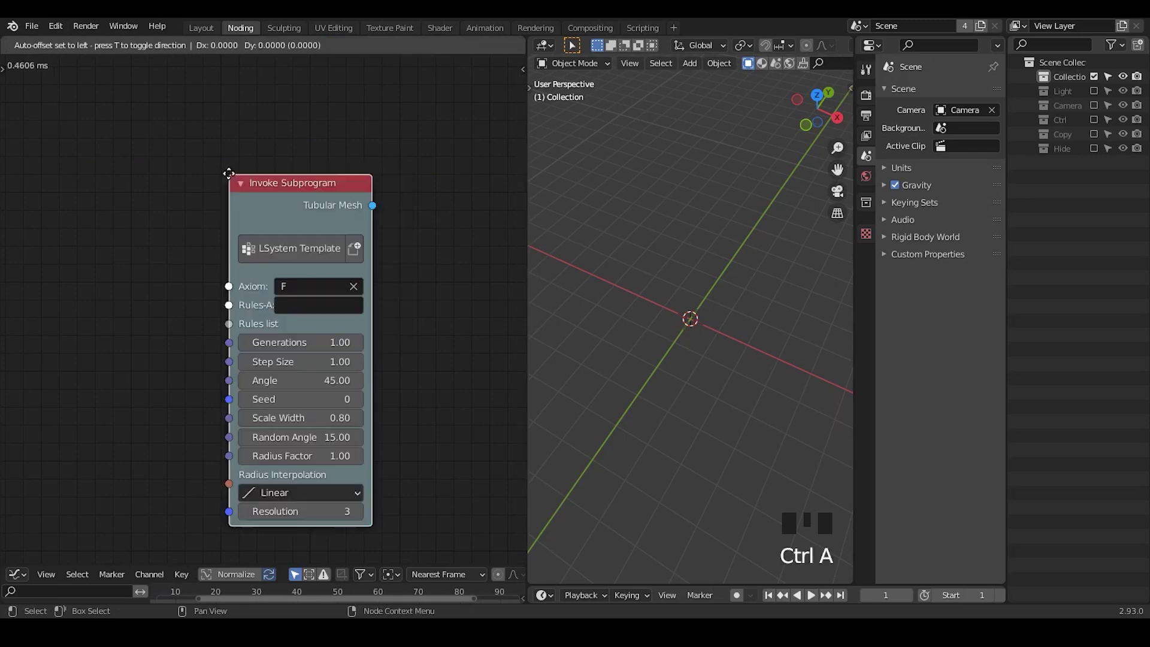
{"action": "left_click", "coordinate": [307, 166]}
{"action": "left_click", "coordinate": [237, 106]}
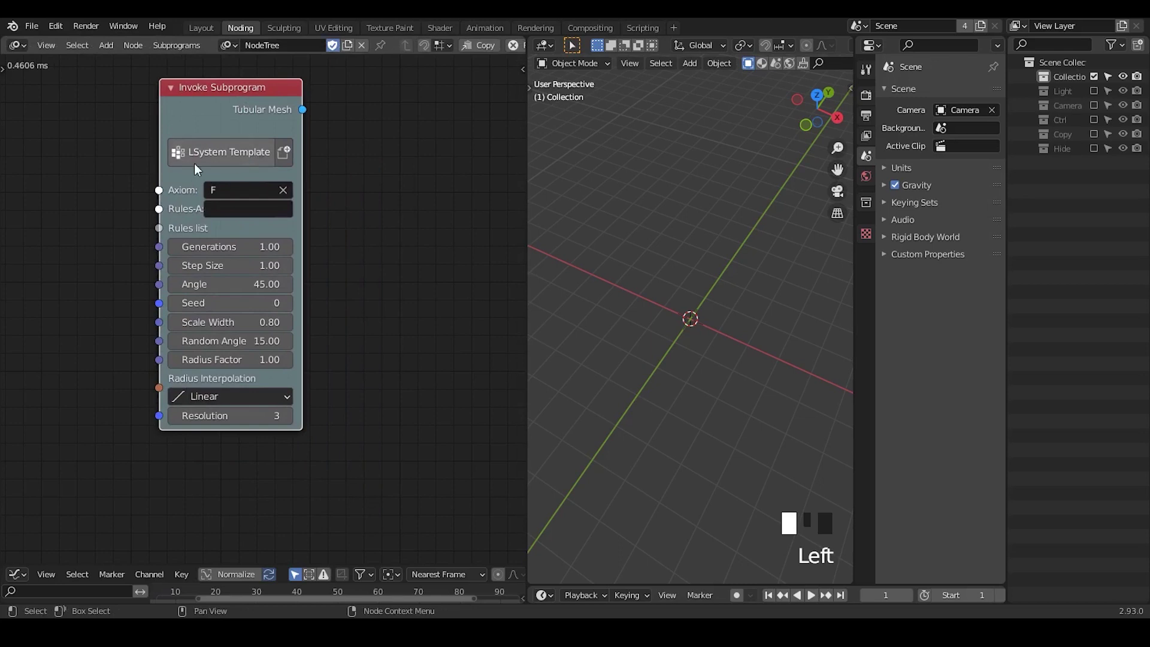
Add an LSystem node to the right of the LSystem Template subprogram node
{"action": "middle_click_drag", "start_coordinate": [411, 278], "coordinate": [336, 259]}
{"action": "key", "text": "ctrl+a"}
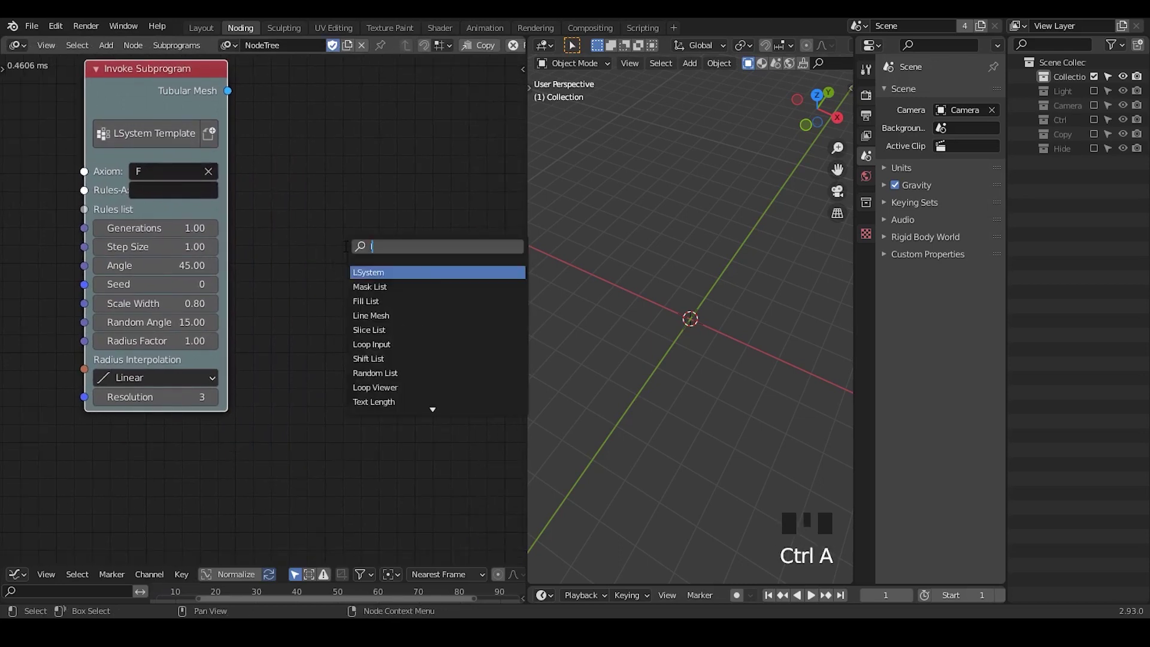
{"action": "type", "text": "ls"}
{"action": "key", "text": "Return"}
{"action": "middle_click_drag", "start_coordinate": [364, 292], "coordinate": [265, 221]}
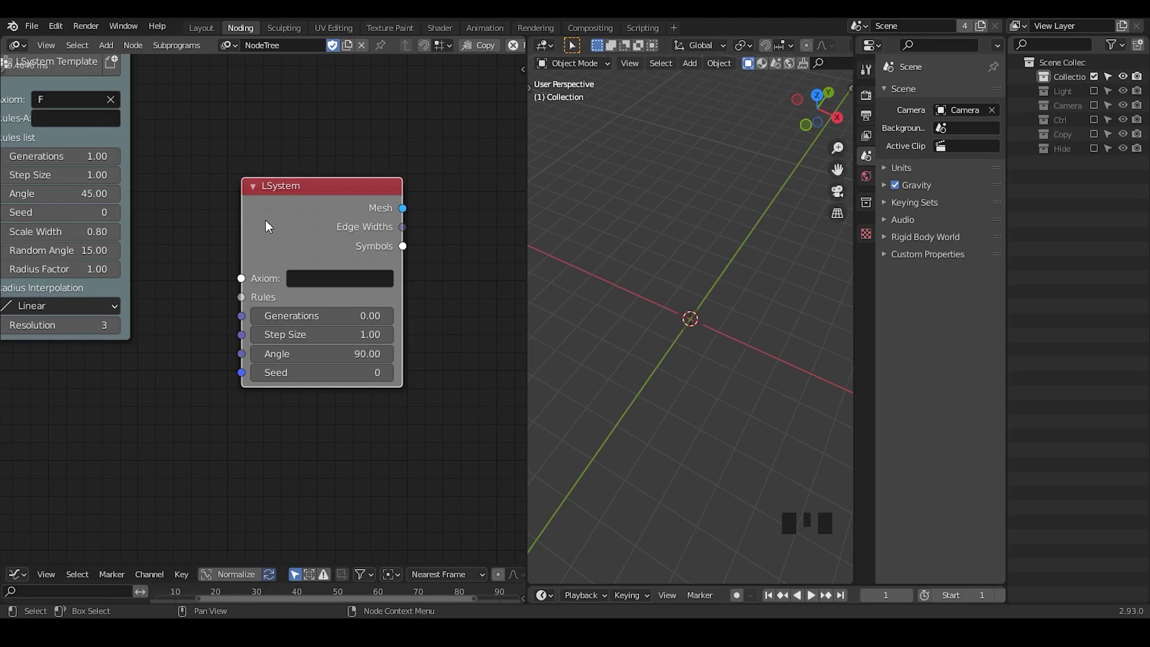
Add a Create Text List node connected to the LSystem node's Rules input and place it to the left
{"action": "middle_click_drag", "start_coordinate": [335, 204], "coordinate": [347, 157]}
{"action": "left_click_drag", "start_coordinate": [347, 157], "coordinate": [393, 234]}
{"action": "middle_click_drag", "start_coordinate": [393, 233], "coordinate": [312, 216]}
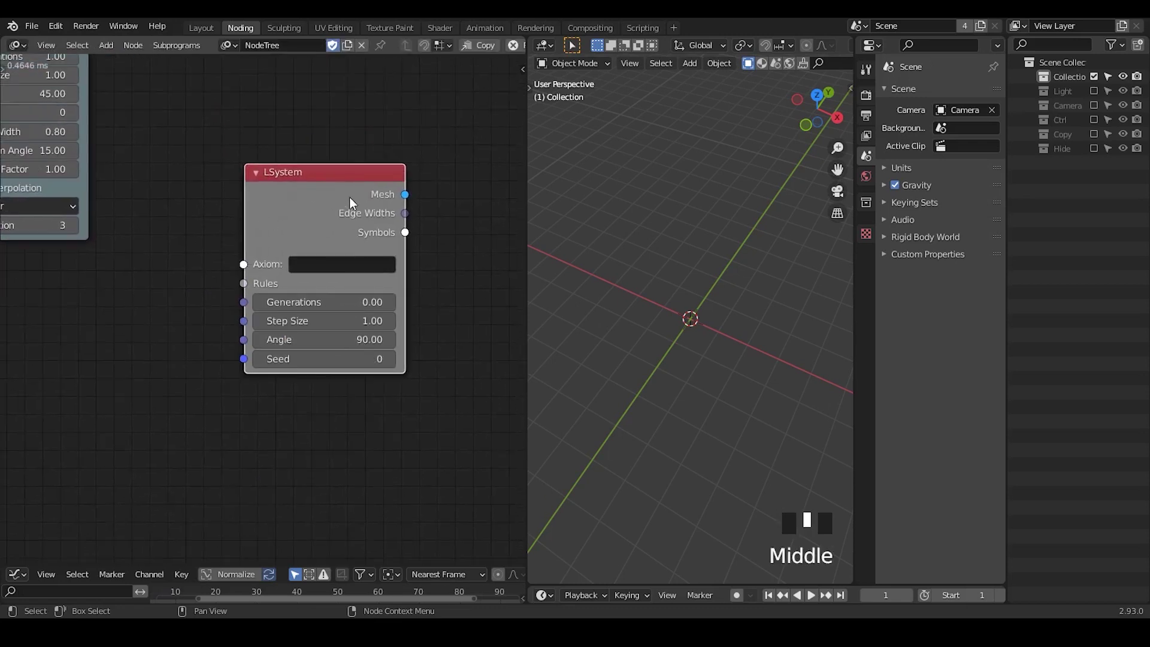
{"action": "key", "text": "w"}
{"action": "left_click", "coordinate": [155, 196]}
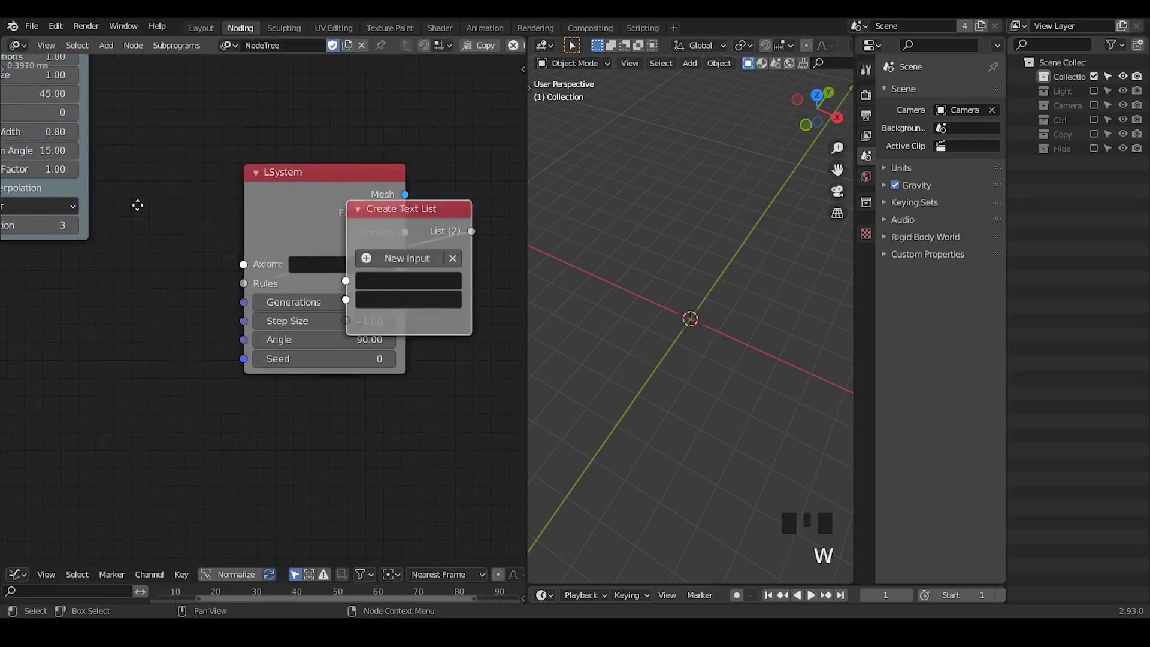
Add an Edge to Tube node to the right of the LSystem node
{"action": "middle_click_drag", "start_coordinate": [495, 262], "coordinate": [370, 247]}
{"action": "key", "text": "ctrl+a"}
{"action": "type", "text": "edge tu"}
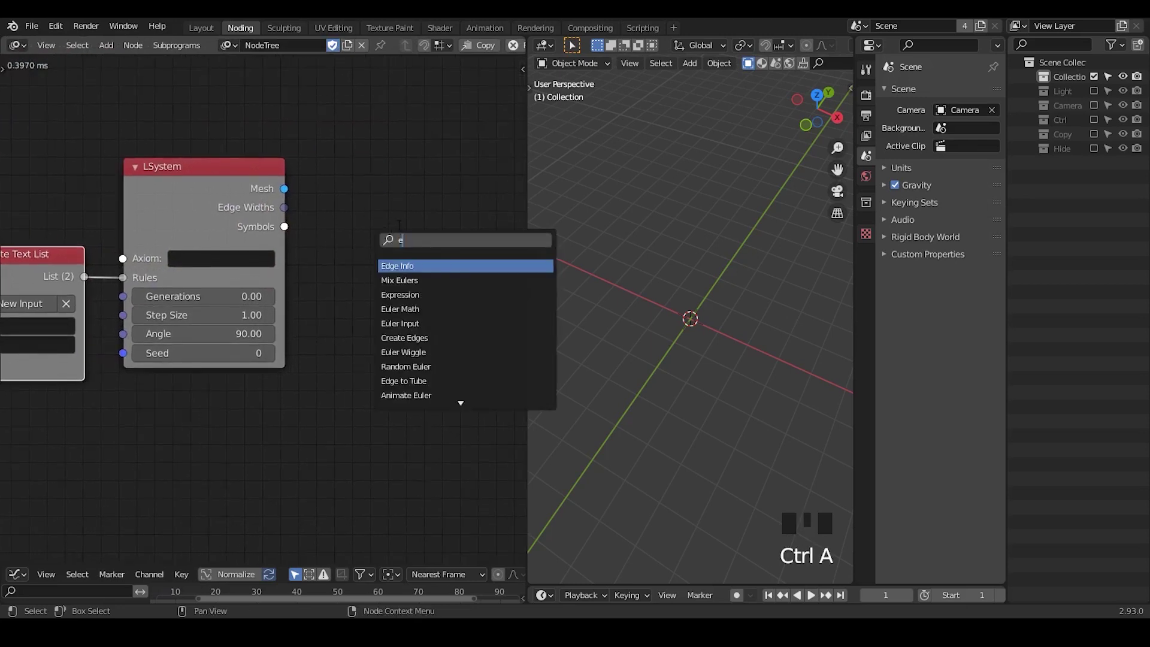
{"action": "key", "text": "Return"}
{"action": "left_click", "coordinate": [347, 163]}
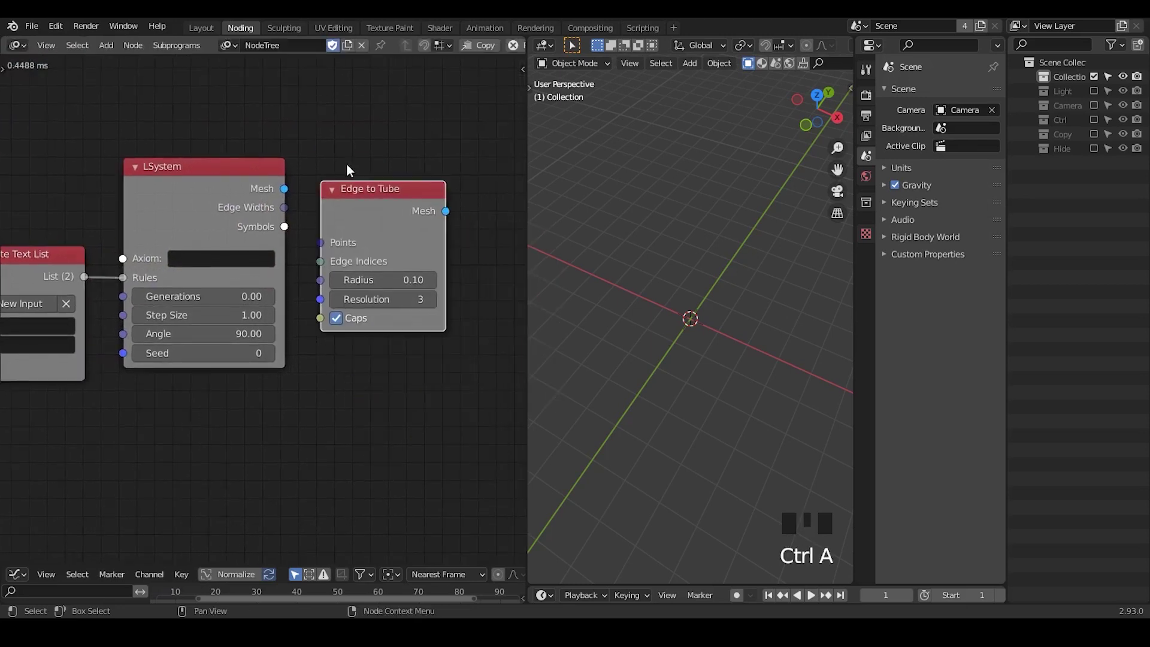
Add a Mesh Object Output node to the right of the Edge to Tube node
{"action": "middle_click_drag", "start_coordinate": [393, 208], "coordinate": [398, 278]}
{"action": "key", "text": "ctrl+a"}
{"action": "type", "text": "mesh object out"}
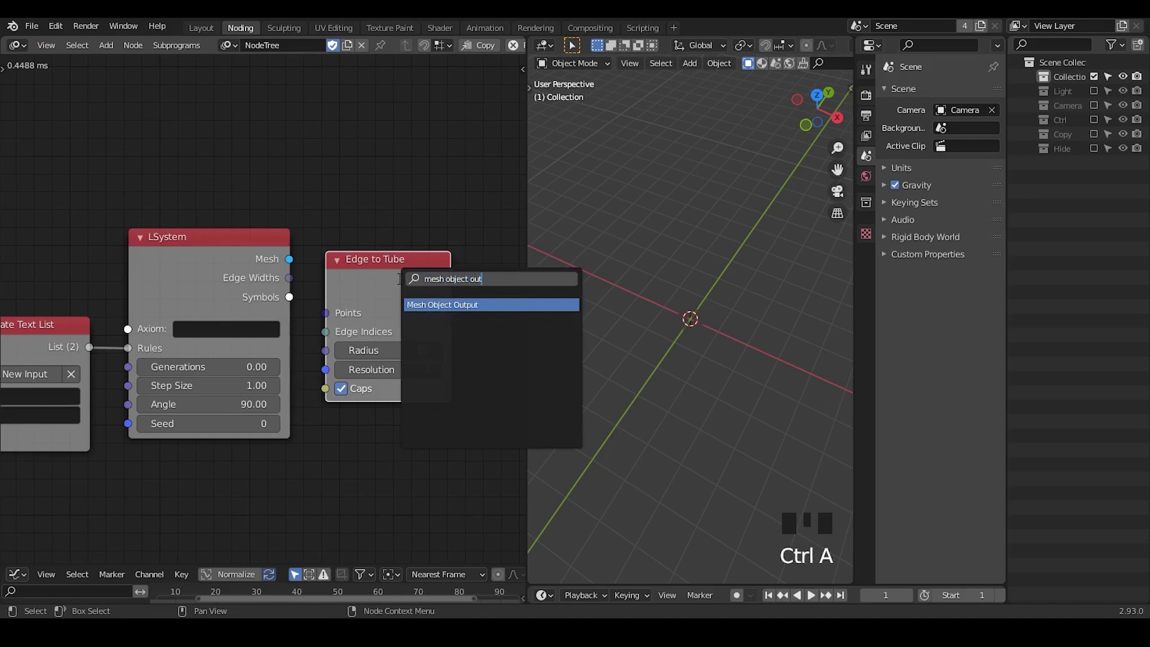
{"action": "key", "text": "Return"}
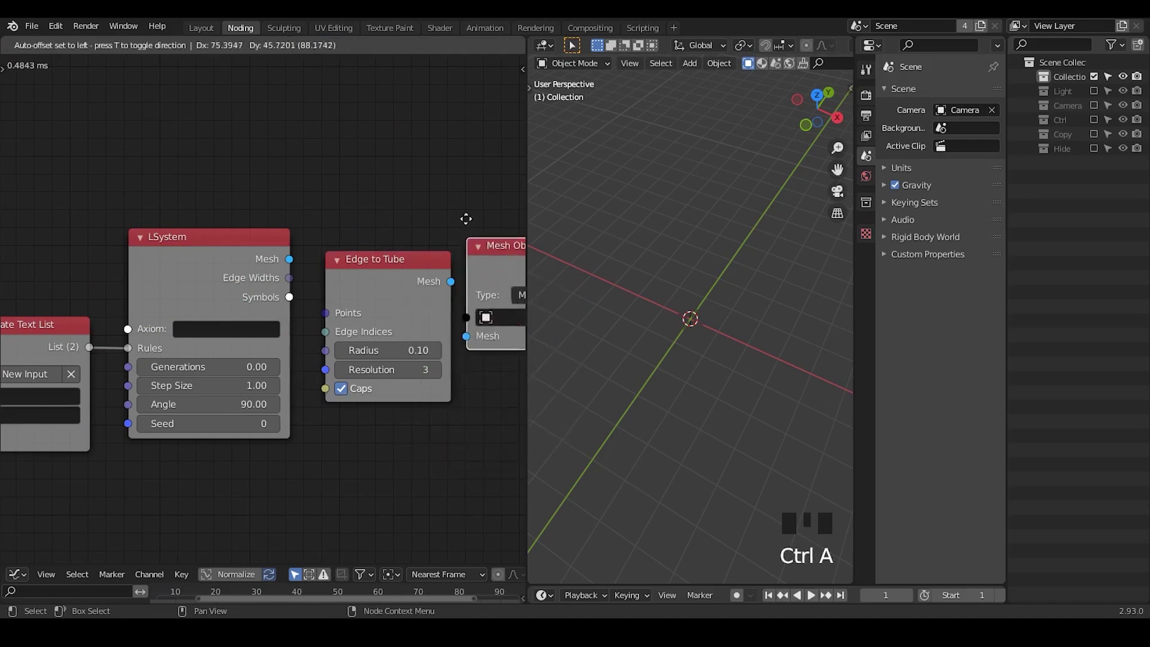
{"action": "left_click", "coordinate": [469, 234]}
Draw annotation marks around the LSystem, Edge to Tube and Create Text List nodes, and erase them
{"action": "middle_click_drag", "start_coordinate": [353, 230], "coordinate": [342, 256], "text": "ctrl"}
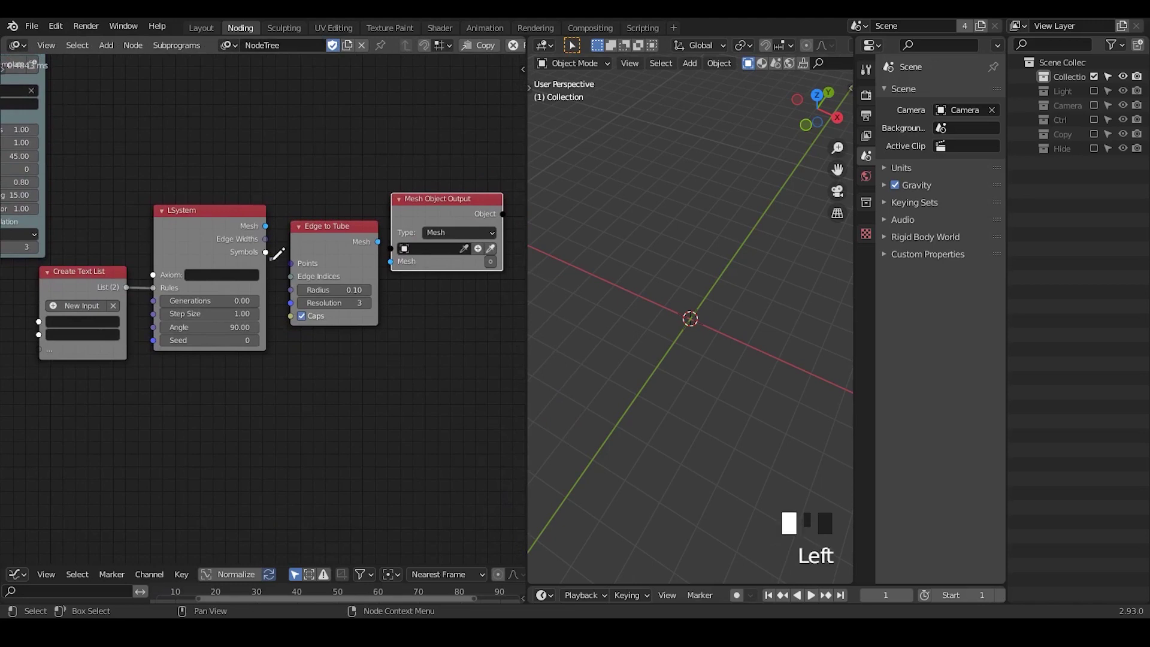
{"action": "left_click_drag", "start_coordinate": [273, 258], "coordinate": [292, 264]}
{"action": "left_click_drag", "start_coordinate": [393, 307], "coordinate": [405, 305]}
{"action": "left_click_drag", "start_coordinate": [106, 374], "coordinate": [130, 392]}
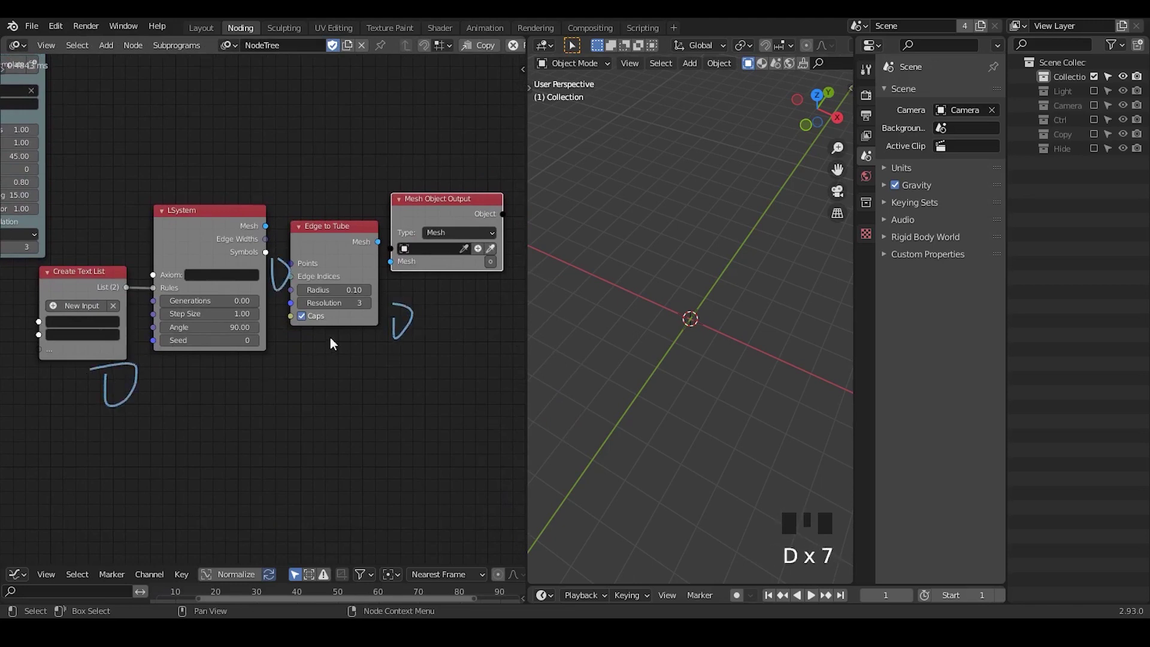
{"action": "mouse_move", "coordinate": [329, 342]}
{"action": "right_mouse_down"}
{"action": "mouse_move", "coordinate": [85, 396]}
{"action": "mouse_move", "coordinate": [448, 313]}
{"action": "right_mouse_up"}
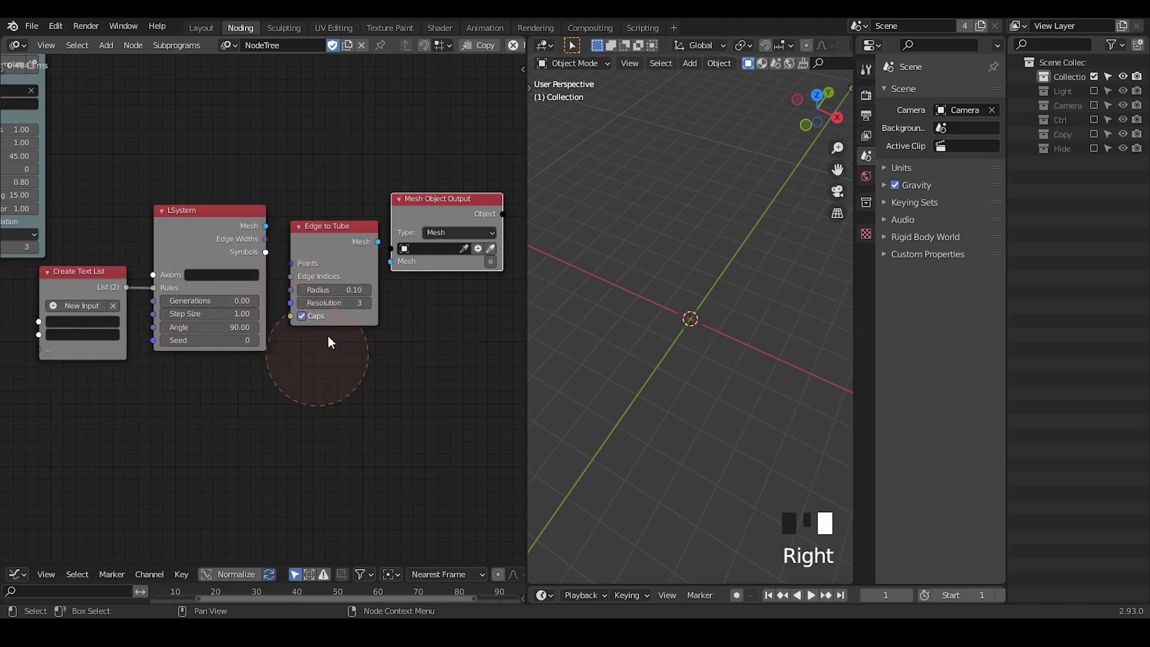
Move the Mesh Object Output node beside the LSystem Template node and connect the Tubular Mesh output to its Mesh input
{"action": "middle_click_drag", "start_coordinate": [321, 359], "coordinate": [353, 391]}
{"action": "left_click_drag", "start_coordinate": [462, 170], "coordinate": [94, 427]}
{"action": "left_click", "coordinate": [273, 178]}
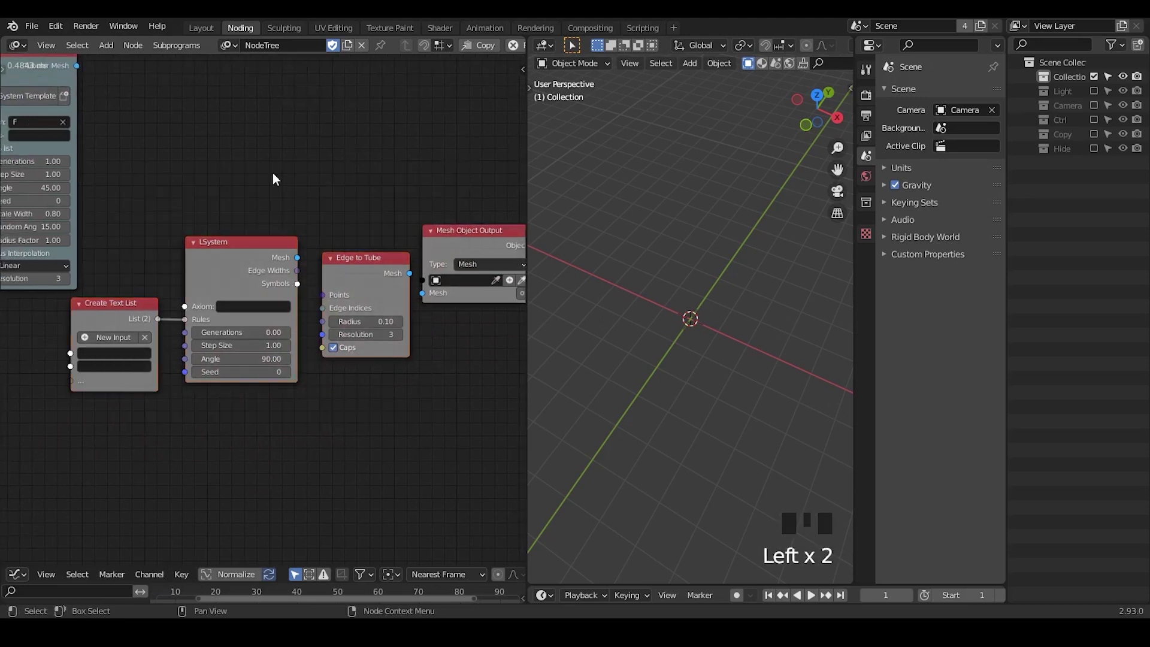
{"action": "left_click_drag", "start_coordinate": [451, 256], "coordinate": [130, 98]}
{"action": "middle_click_drag", "start_coordinate": [218, 183], "coordinate": [477, 292]}
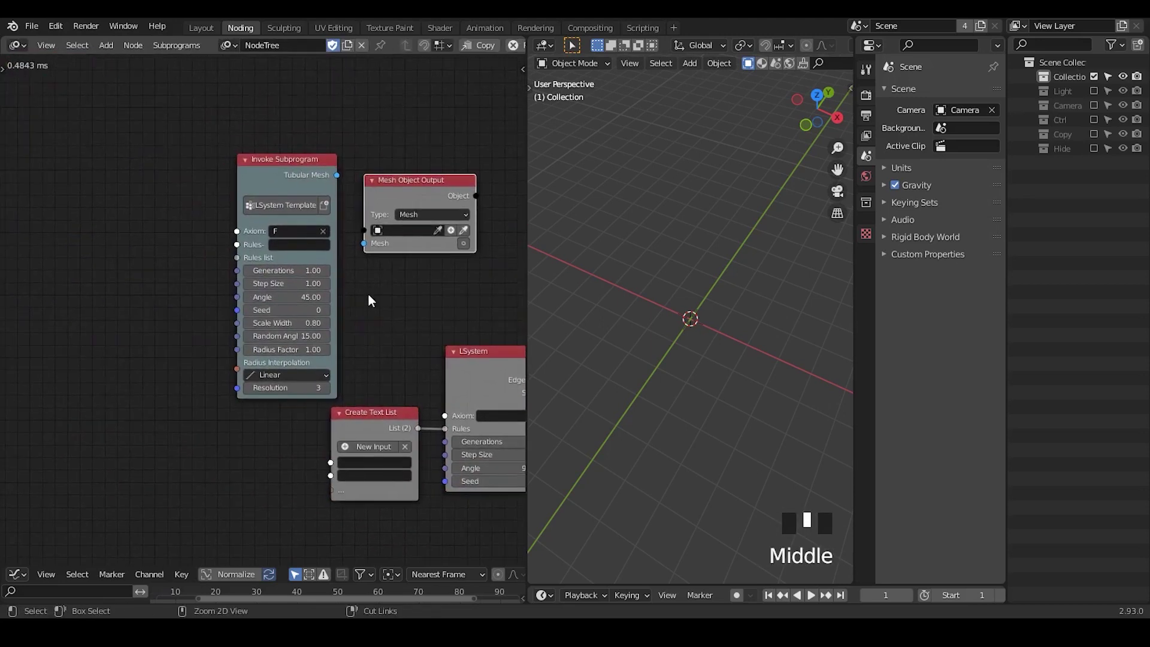
{"action": "middle_click_drag", "start_coordinate": [368, 293], "coordinate": [365, 124], "text": "ctrl"}
{"action": "left_click_drag", "start_coordinate": [383, 90], "coordinate": [426, 204]}
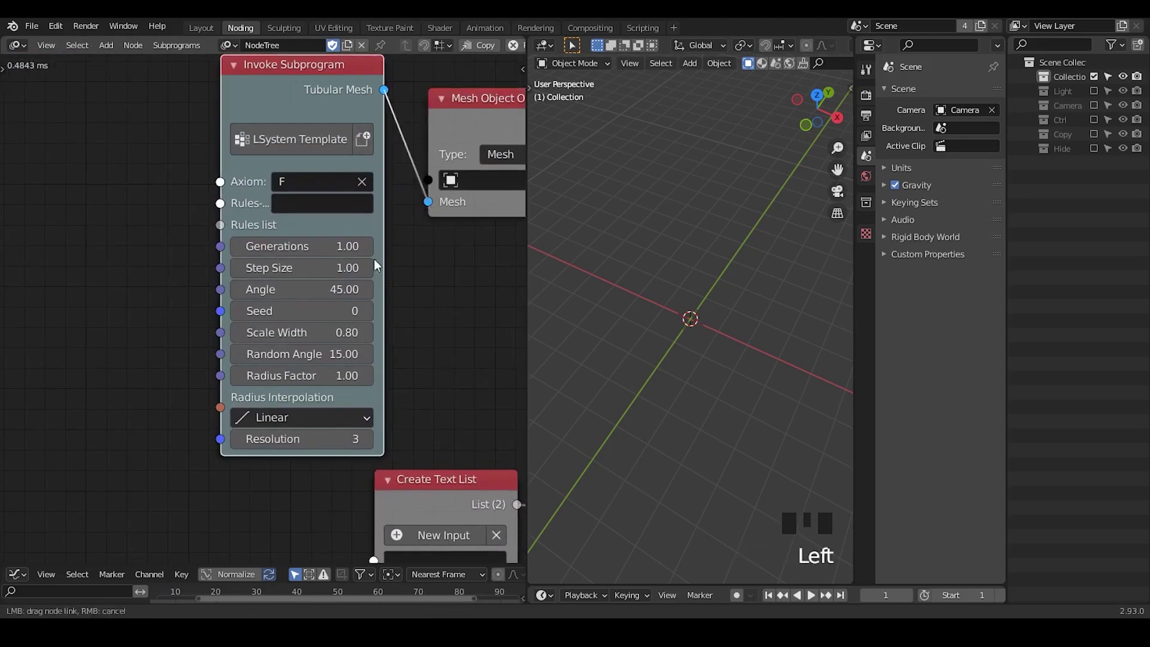
Underline the template's Rules-A input and the Create Text List node's title with freehand annotation strokes
{"action": "middle_click_drag", "start_coordinate": [374, 259], "coordinate": [333, 271]}
{"action": "key", "text": "d"}
{"action": "left_click_drag", "start_coordinate": [175, 229], "coordinate": [295, 224]}
{"action": "middle_click_drag", "start_coordinate": [406, 518], "coordinate": [260, 425]}
{"action": "key", "text": "d"}
{"action": "left_click_drag", "start_coordinate": [188, 411], "coordinate": [301, 411]}
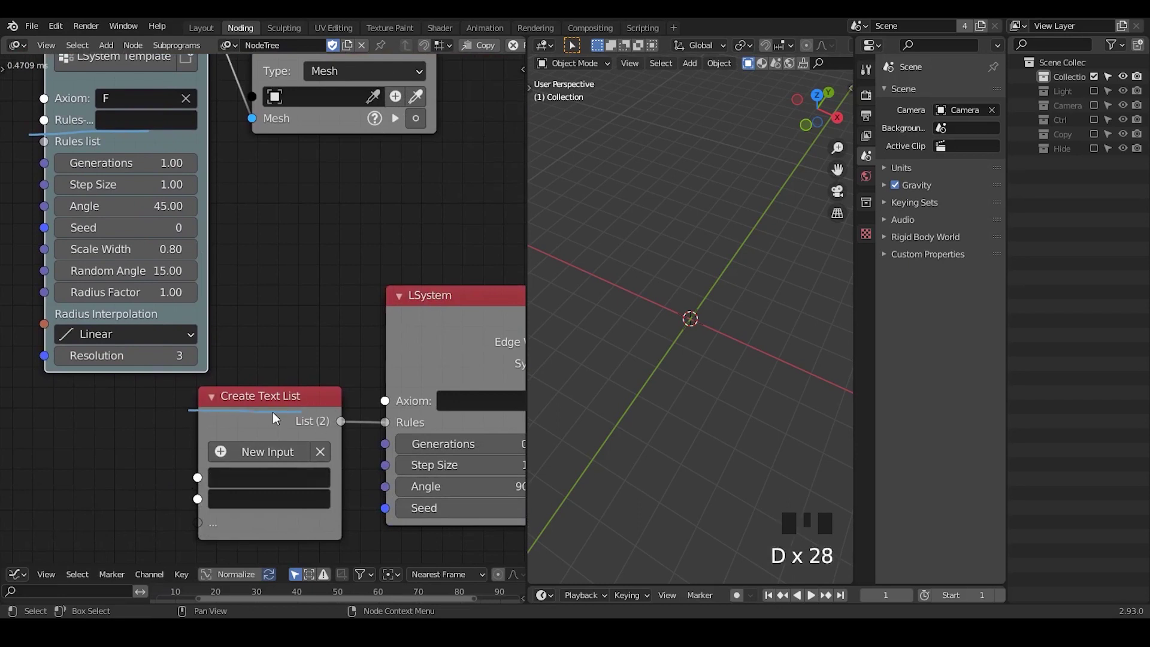
Mark the template's two rules inputs with annotation strokes and erase the marks around them
{"action": "middle_click_drag", "start_coordinate": [273, 324], "coordinate": [388, 420]}
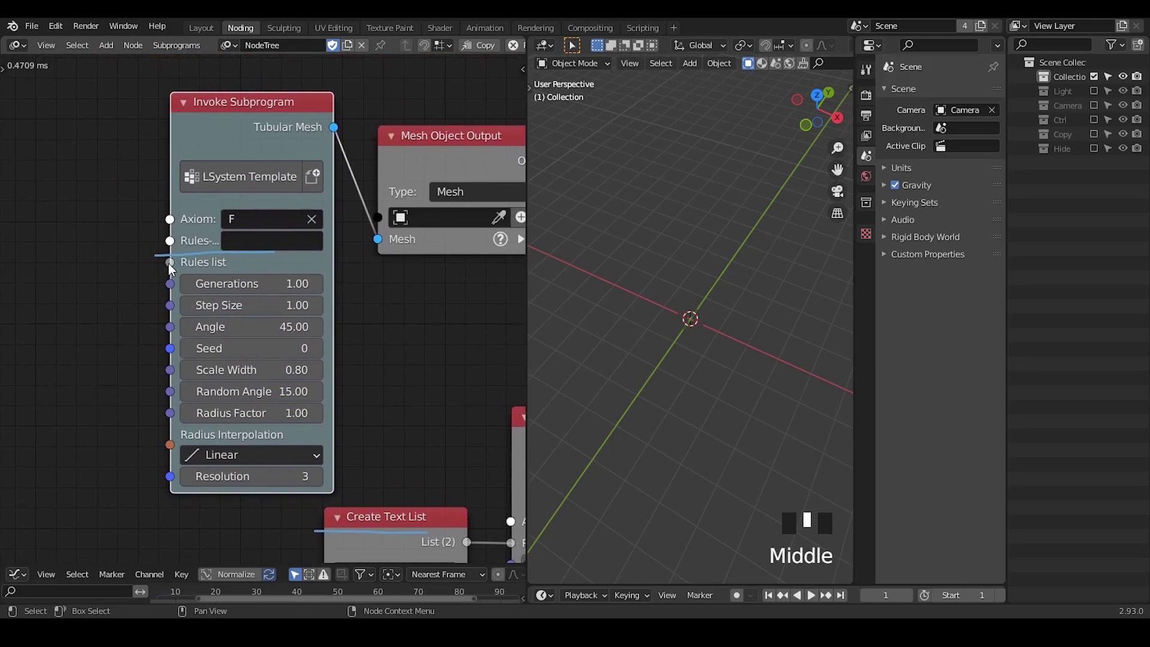
{"action": "left_click_drag", "start_coordinate": [170, 262], "coordinate": [101, 300]}
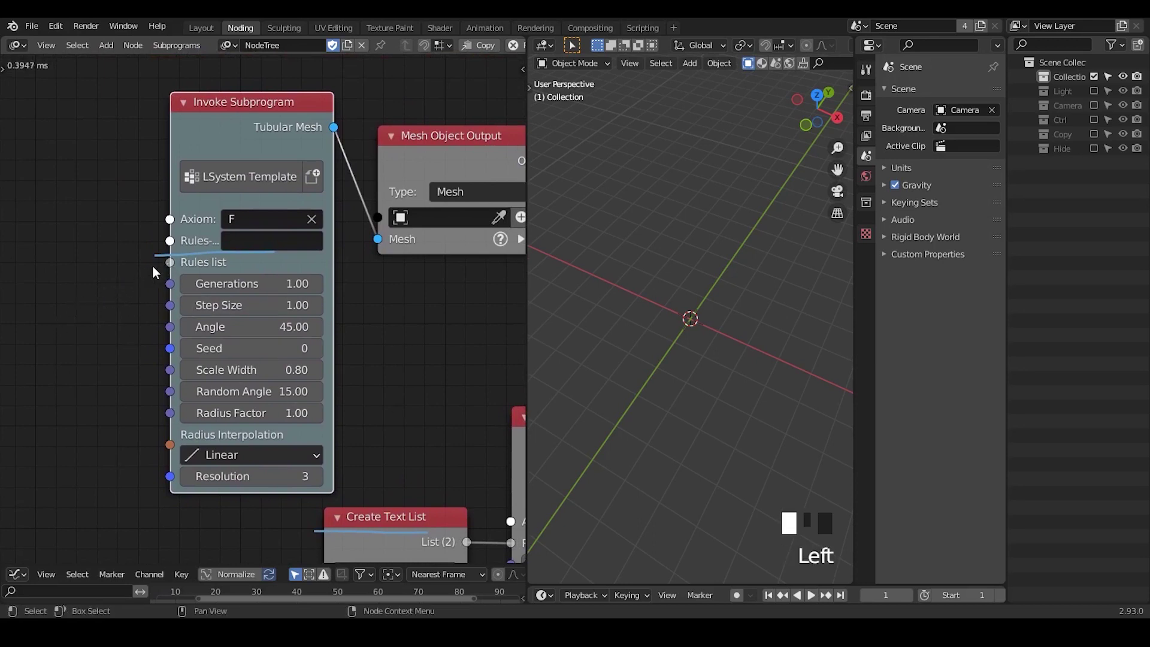
{"action": "key", "text": "d"}
{"action": "mouse_move", "coordinate": [91, 220]}
{"action": "left_mouse_down"}
{"action": "mouse_move", "coordinate": [159, 245]}
{"action": "mouse_move", "coordinate": [97, 252]}
{"action": "left_mouse_up"}
{"action": "mouse_move", "coordinate": [85, 308]}
{"action": "left_mouse_down"}
{"action": "mouse_move", "coordinate": [133, 279]}
{"action": "mouse_move", "coordinate": [125, 305]}
{"action": "left_mouse_up"}
{"action": "mouse_move", "coordinate": [191, 257]}
{"action": "right_mouse_down"}
{"action": "mouse_move", "coordinate": [157, 252]}
{"action": "mouse_move", "coordinate": [166, 208]}
{"action": "mouse_move", "coordinate": [204, 191]}
{"action": "right_mouse_up"}
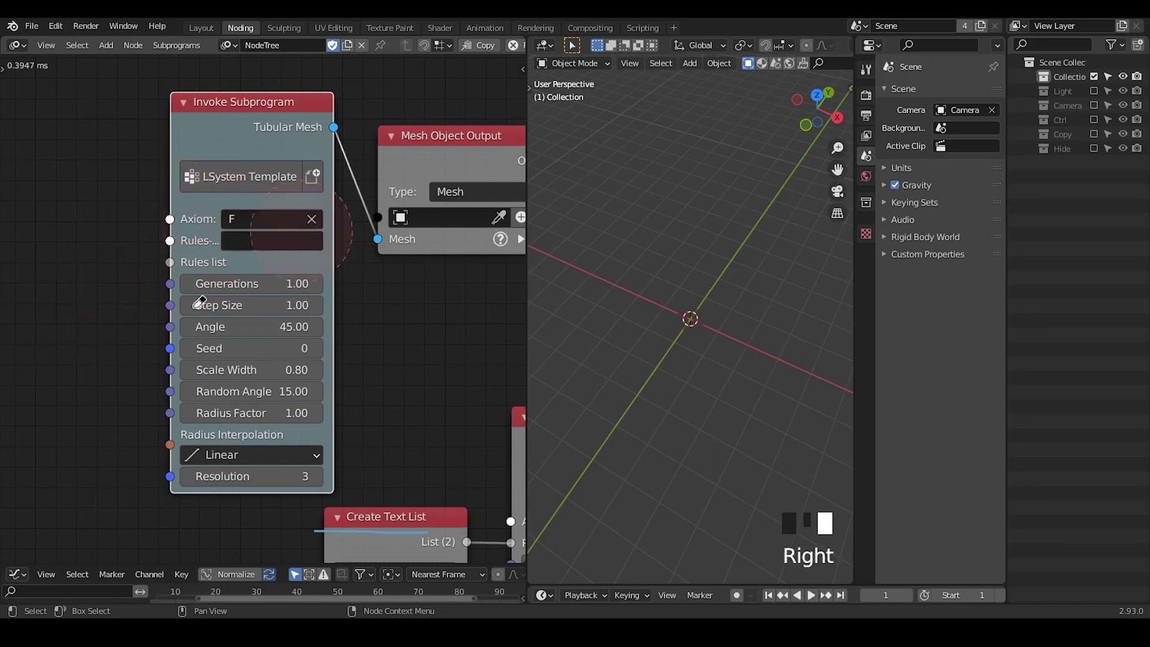
Draw annotation arrows pointing at the template's Rules-A and Rules list inputs, and erase them
{"action": "left_click_drag", "start_coordinate": [89, 299], "coordinate": [131, 281]}
{"action": "left_click_drag", "start_coordinate": [121, 278], "coordinate": [126, 297]}
{"action": "mouse_move", "coordinate": [95, 219]}
{"action": "left_mouse_down"}
{"action": "mouse_move", "coordinate": [145, 237]}
{"action": "mouse_move", "coordinate": [109, 244]}
{"action": "left_mouse_up"}
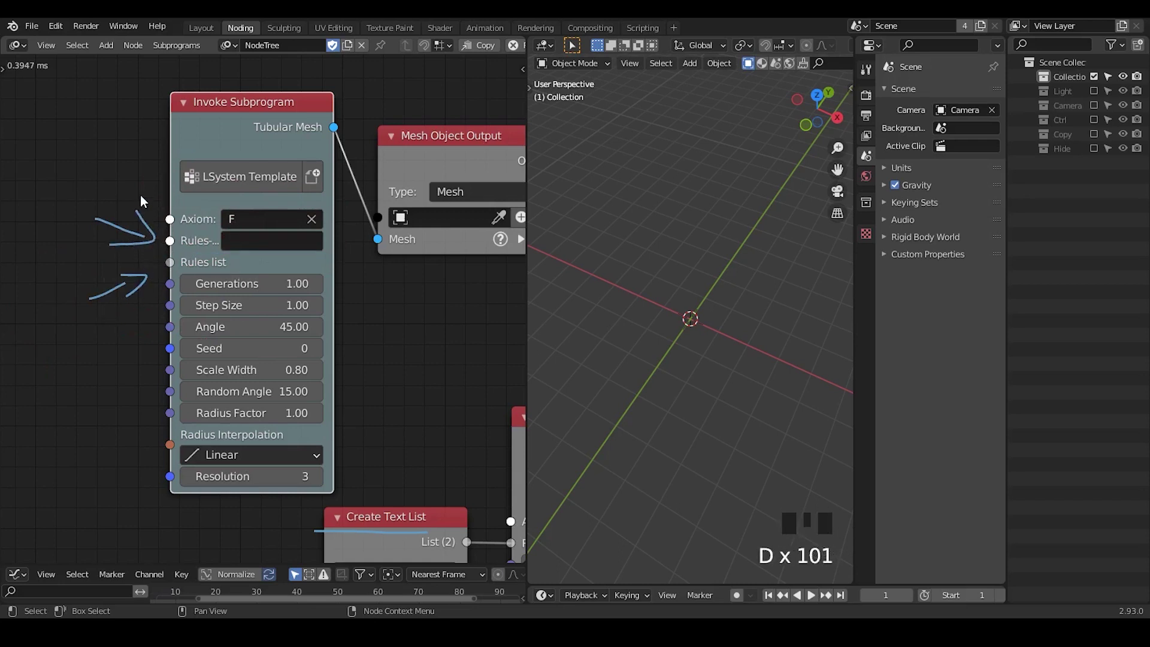
{"action": "right_click_drag", "start_coordinate": [143, 213], "coordinate": [117, 244]}
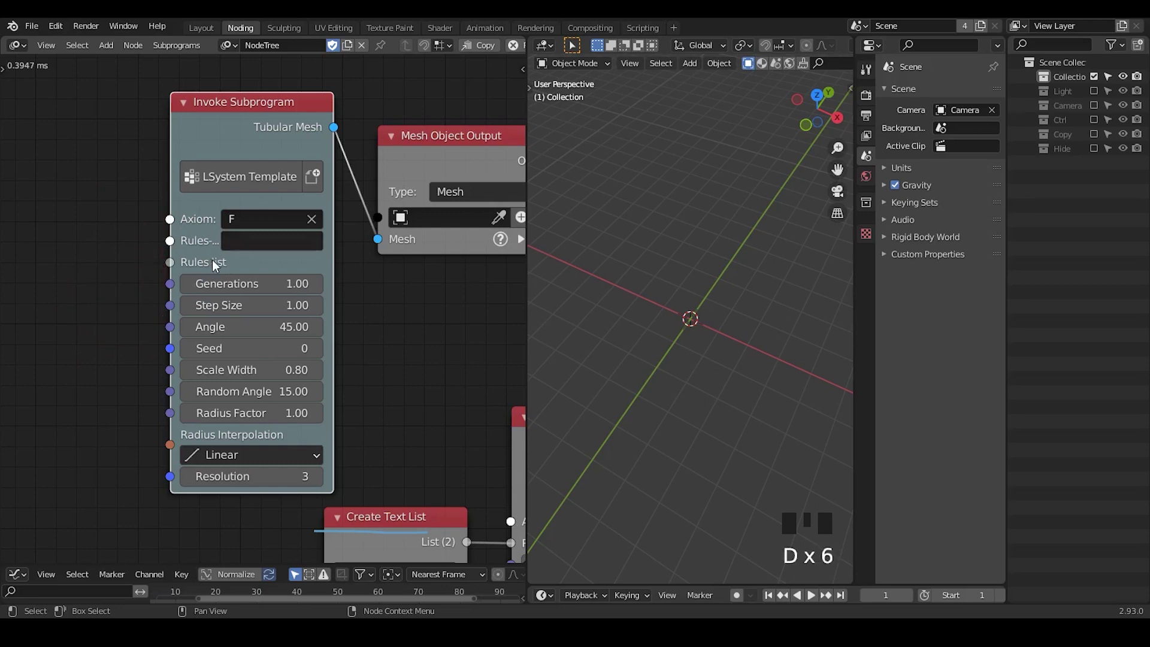
Create a new target object in the Mesh Object Output node and shift the node slightly upward beside the LSystem Template node
{"action": "middle_click_drag", "start_coordinate": [396, 230], "coordinate": [329, 212]}
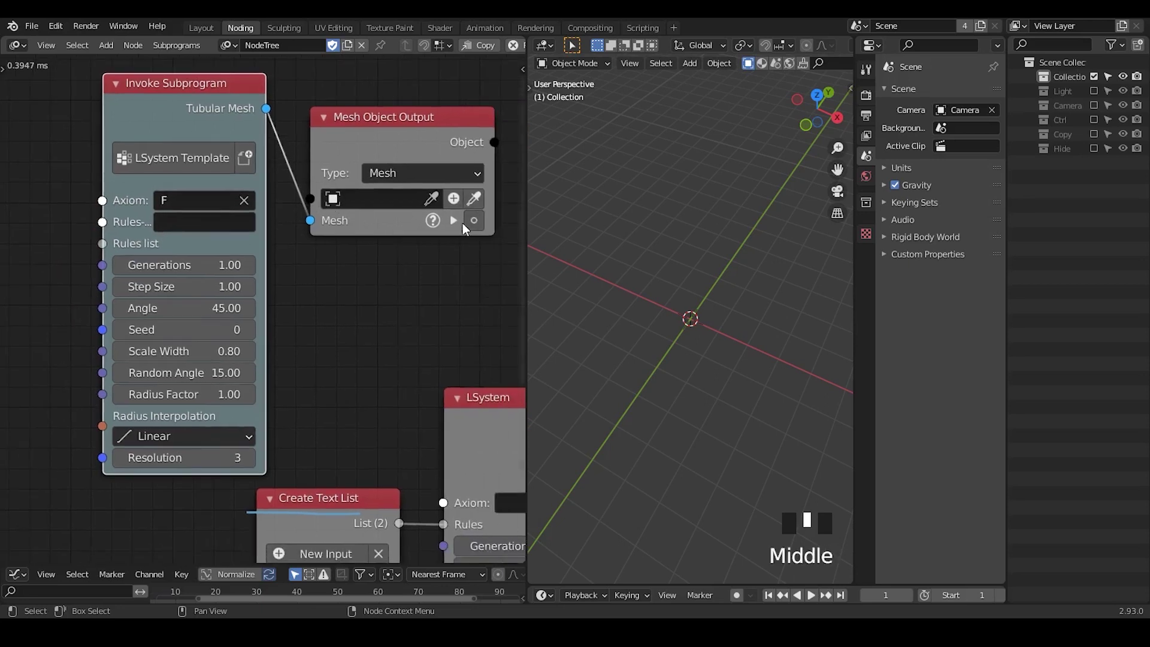
{"action": "left_click", "coordinate": [453, 198]}
{"action": "left_click_drag", "start_coordinate": [348, 126], "coordinate": [352, 96]}
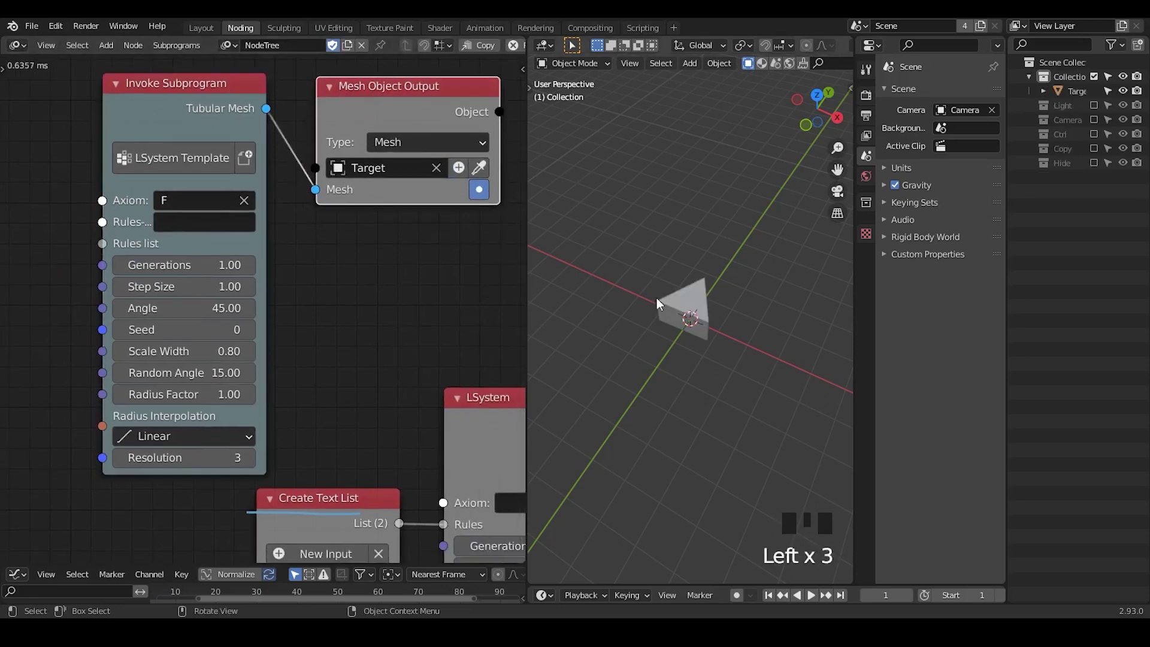
{"action": "middle_click_drag", "start_coordinate": [337, 276], "coordinate": [301, 308]}
{"action": "middle_click_drag", "start_coordinate": [649, 323], "coordinate": [700, 289]}
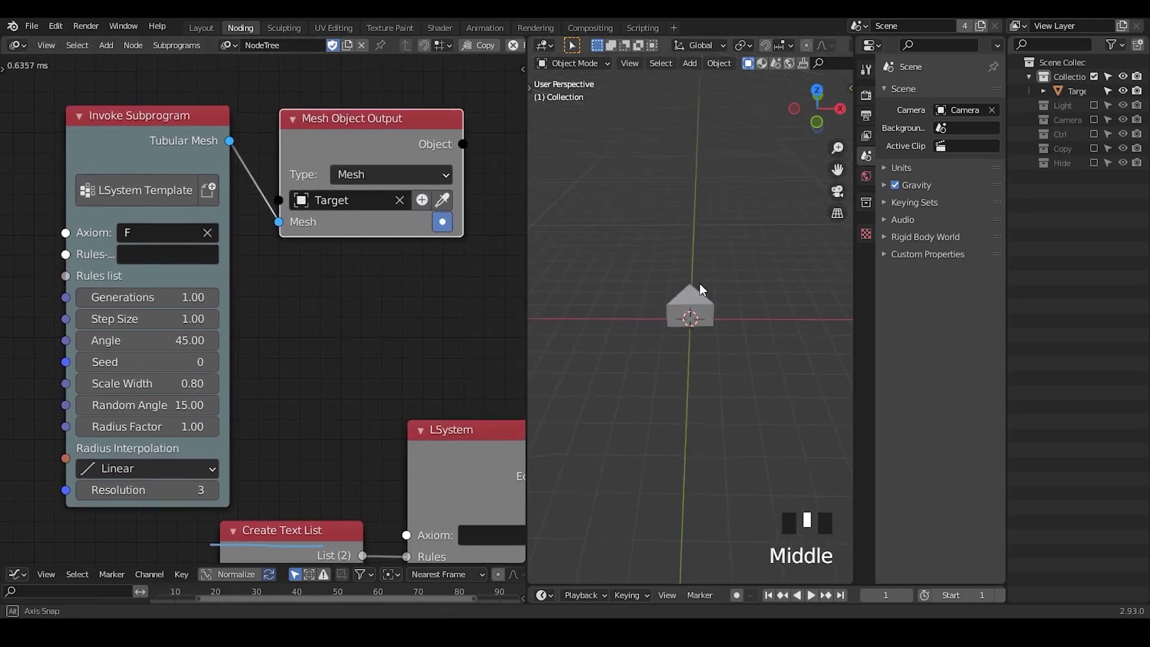
{"action": "middle_click_drag", "start_coordinate": [150, 264], "coordinate": [241, 249]}
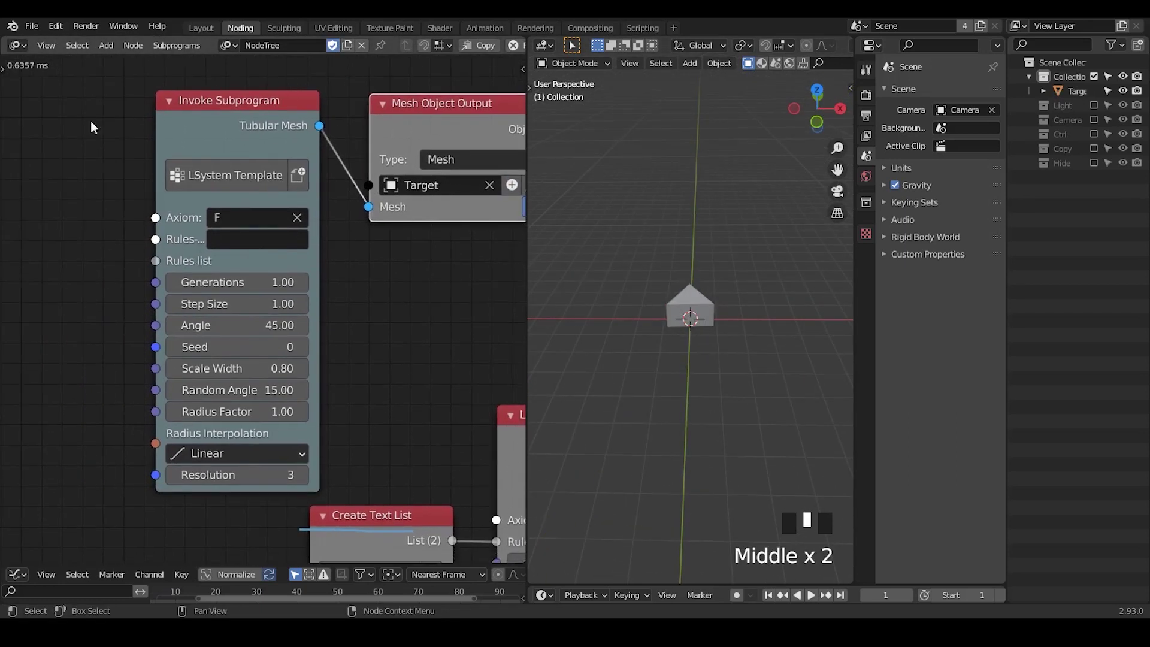
Split a narrow Text Editor area off the node editor and open the LS command text in it
{"action": "left_click_drag", "start_coordinate": [3, 44], "coordinate": [212, 46]}
{"action": "left_click", "coordinate": [17, 45]}
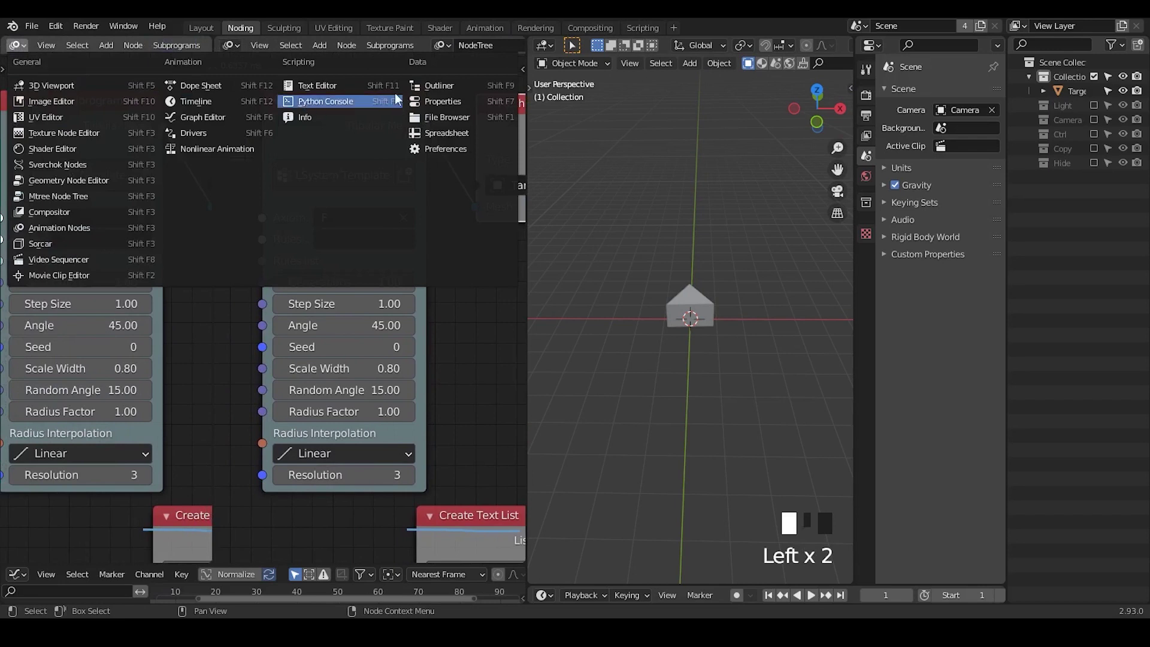
{"action": "left_click", "coordinate": [312, 85]}
{"action": "left_click", "coordinate": [158, 45]}
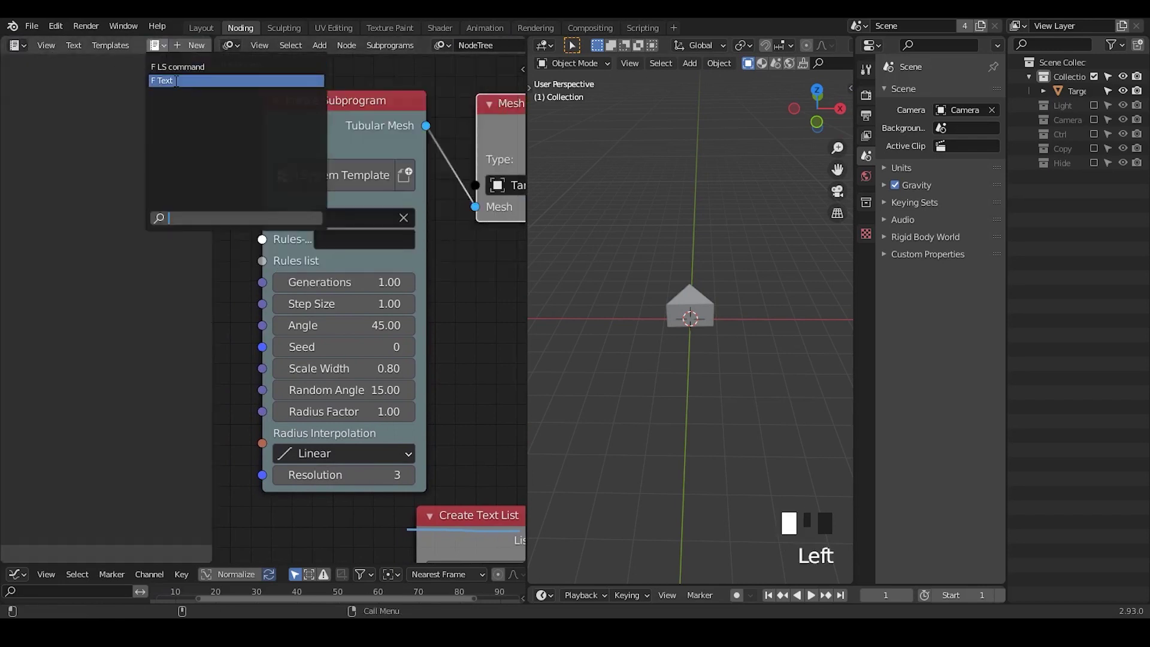
{"action": "left_click", "coordinate": [175, 67]}
{"action": "left_click", "coordinate": [208, 167]}
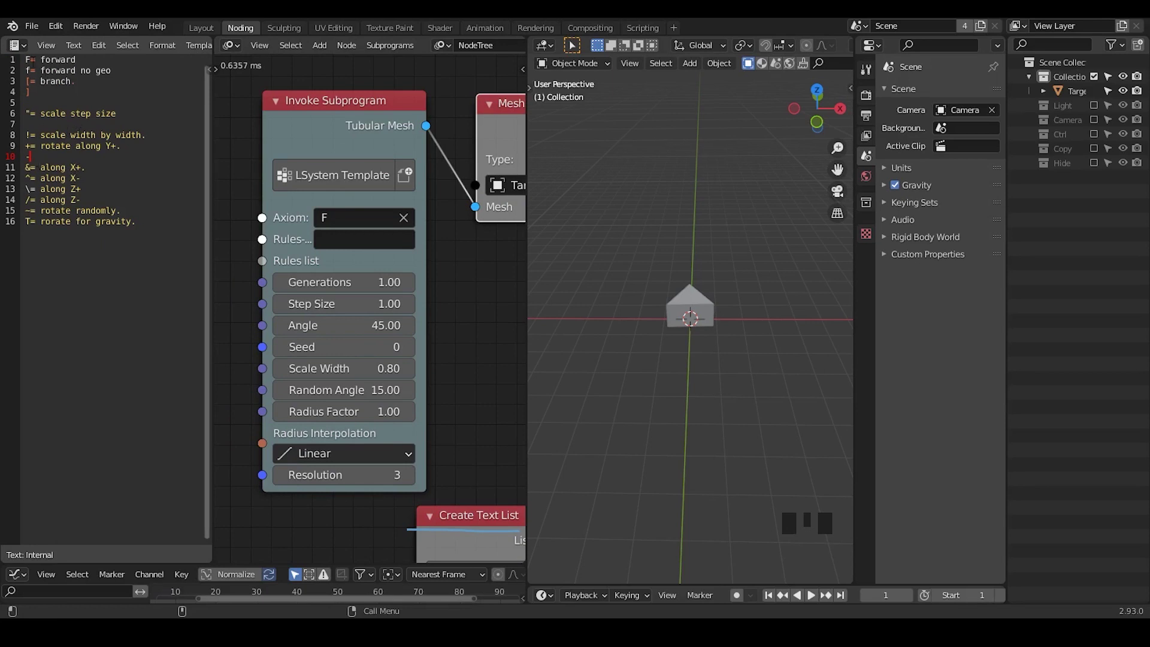
{"action": "left_click", "coordinate": [27, 60]}
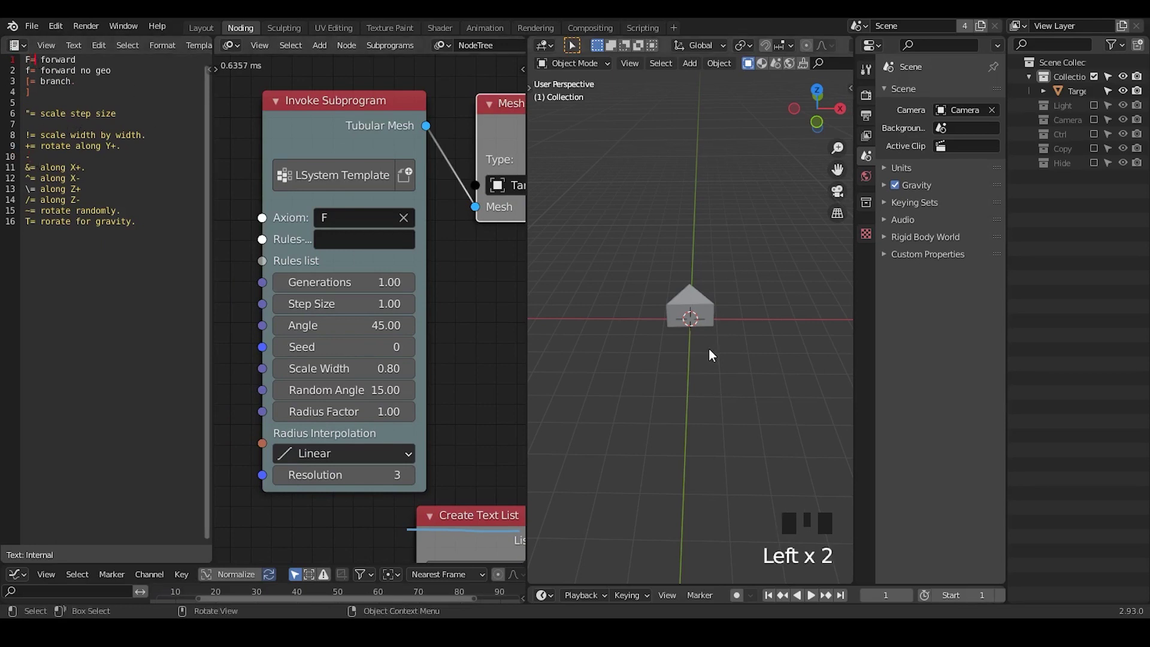
{"action": "middle_click_drag", "start_coordinate": [710, 349], "coordinate": [609, 273]}
{"action": "left_click", "coordinate": [340, 217]}
{"action": "left_click", "coordinate": [407, 305]}
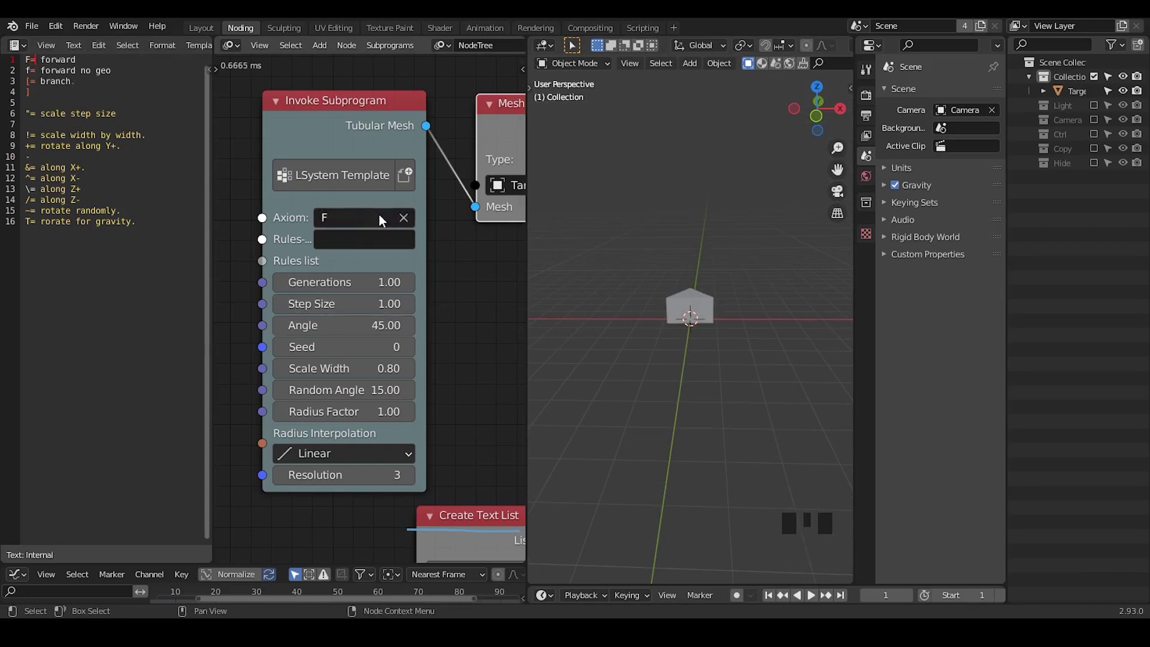
{"action": "left_click", "coordinate": [358, 241]}
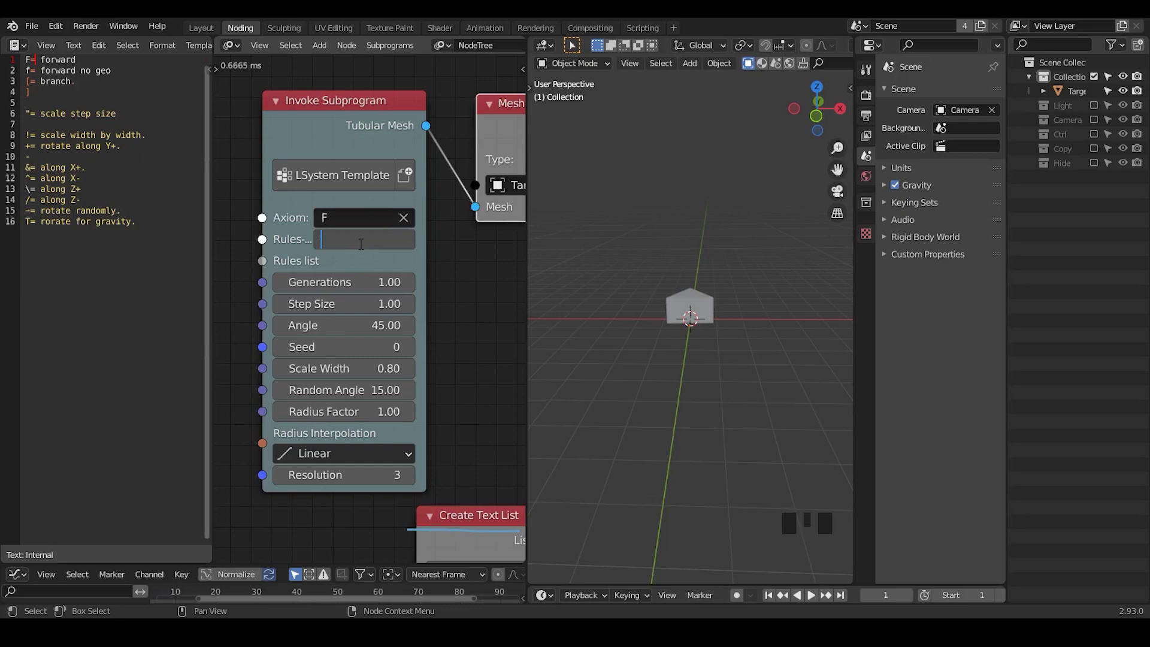
Narrow the Text Editor area and show the LSystem node's advanced settings in the node editor's sidebar
{"action": "middle_click_drag", "start_coordinate": [461, 296], "coordinate": [307, 221]}
{"action": "middle_click_drag", "start_coordinate": [398, 295], "coordinate": [308, 270]}
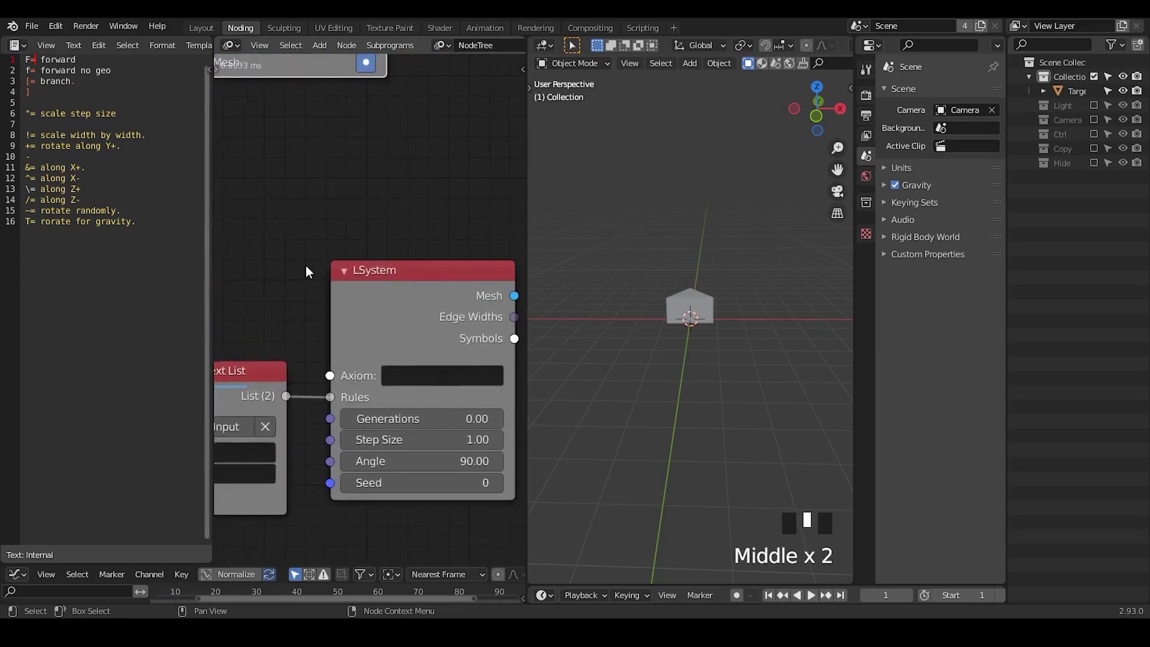
{"action": "left_click", "coordinate": [395, 304]}
{"action": "middle_click_drag", "start_coordinate": [395, 304], "coordinate": [373, 294]}
{"action": "left_click_drag", "start_coordinate": [213, 182], "coordinate": [66, 182]}
{"action": "left_click", "coordinate": [328, 279]}
{"action": "key", "text": "u"}
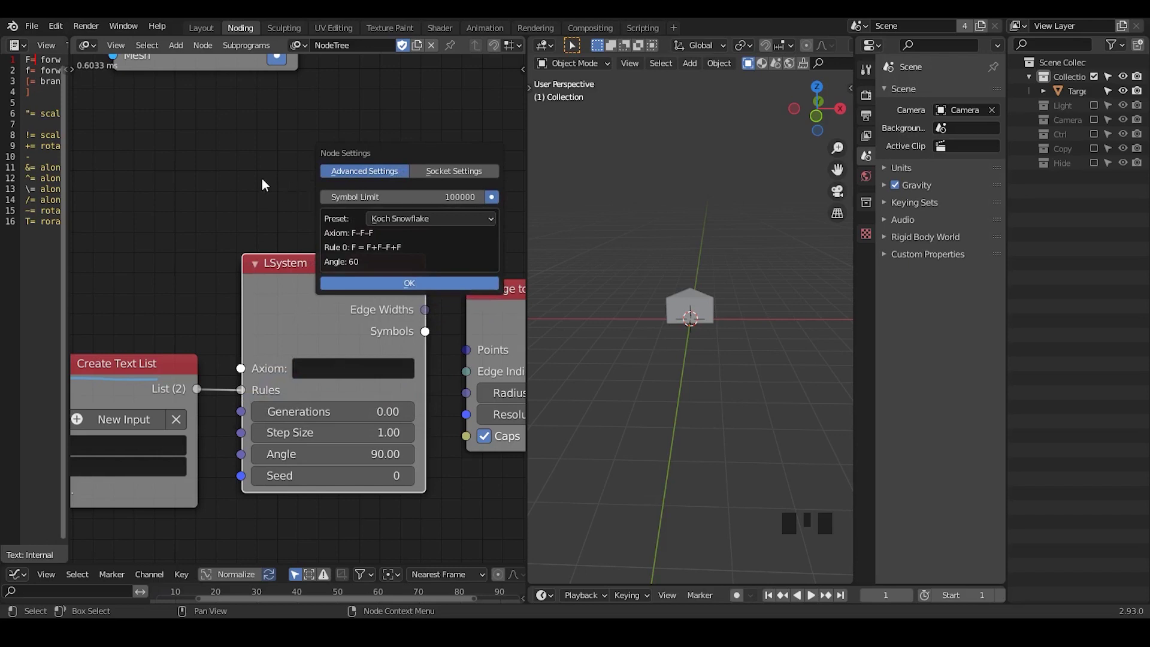
{"action": "middle_click_drag", "start_coordinate": [339, 296], "coordinate": [218, 216]}
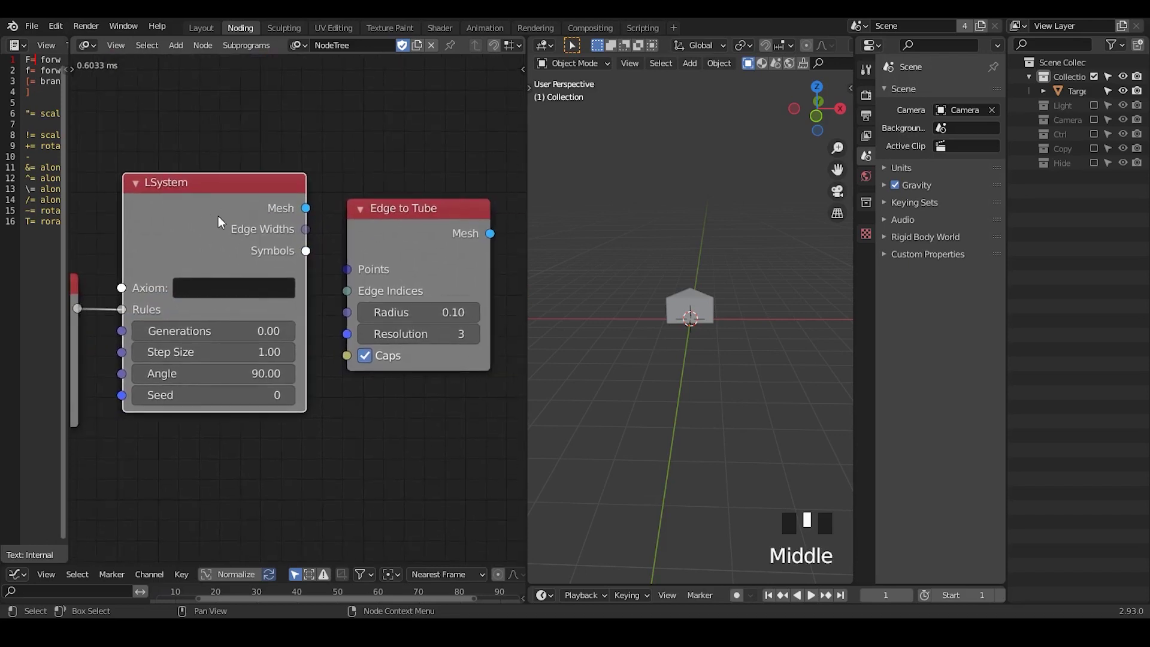
{"action": "key", "text": "n"}
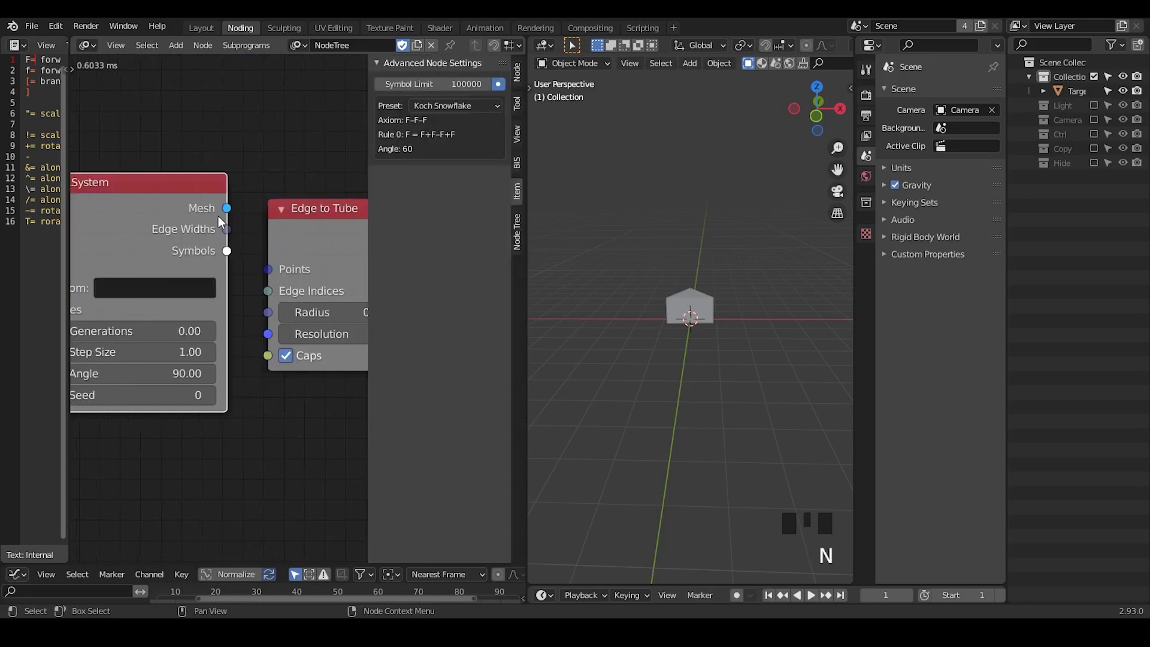
{"action": "mouse_move", "coordinate": [295, 215]}
{"action": "middle_mouse_down"}
{"action": "mouse_move", "coordinate": [237, 214]}
{"action": "mouse_move", "coordinate": [287, 193]}
{"action": "middle_mouse_up"}
Set the LSystem node's Axiom to F
{"action": "left_click", "coordinate": [240, 269]}
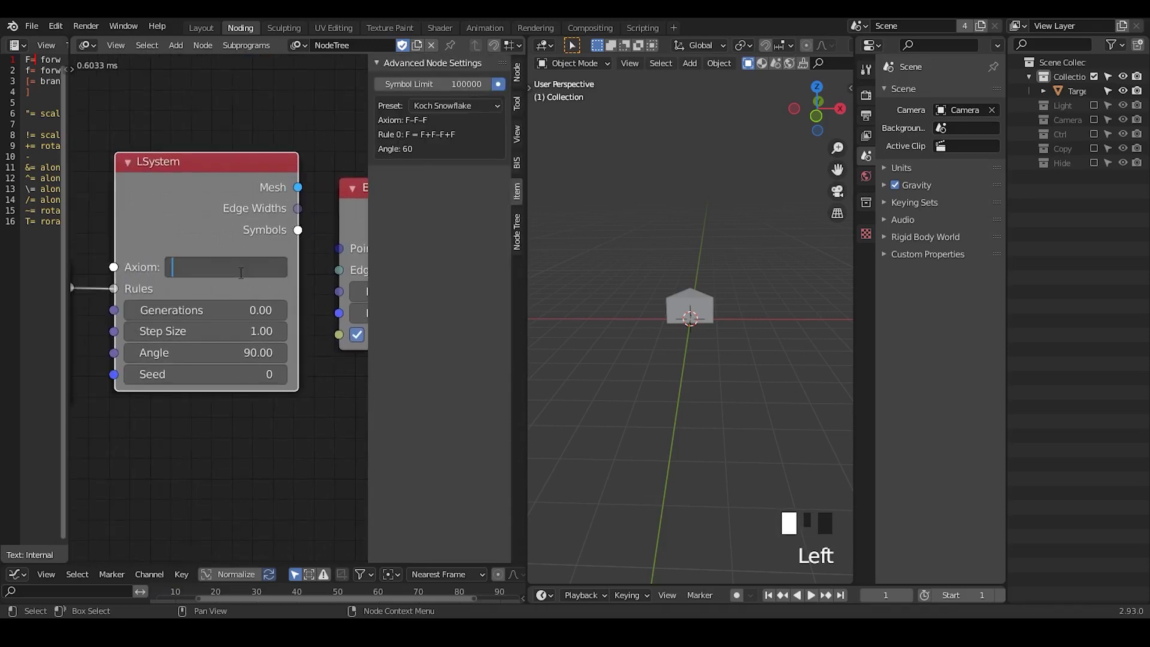
{"action": "type", "text": "F"}
{"action": "key", "text": "Return"}
Switch the LSystem node's preset to Tree and clear the node's Axiom
{"action": "left_click", "coordinate": [479, 106]}
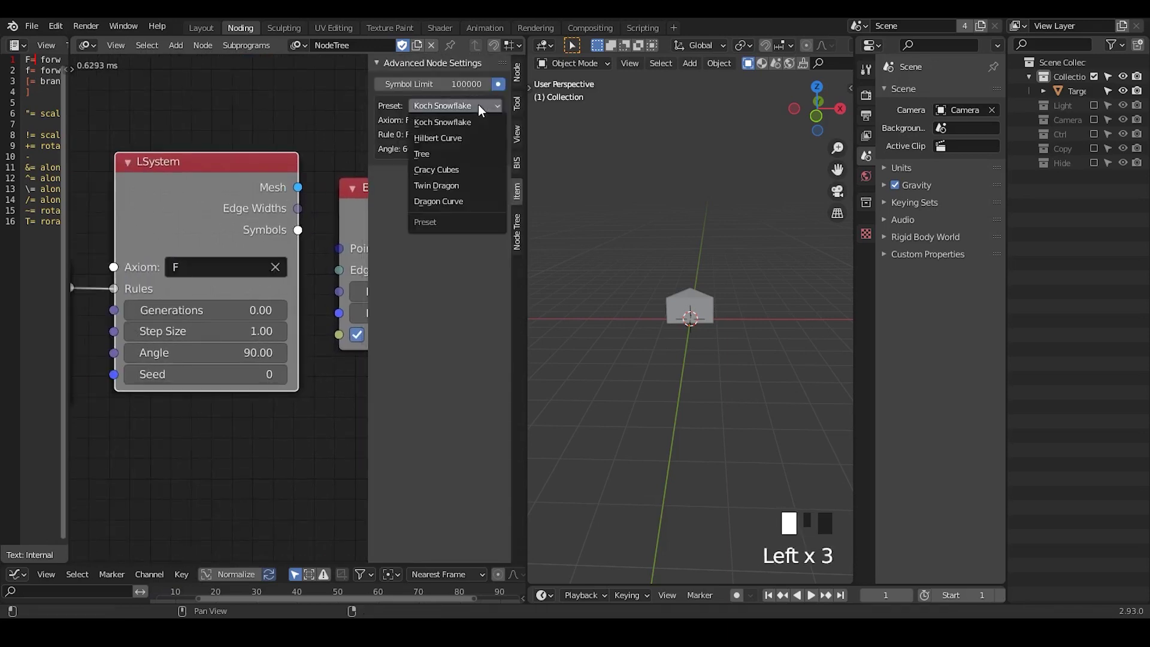
{"action": "left_click", "coordinate": [458, 156]}
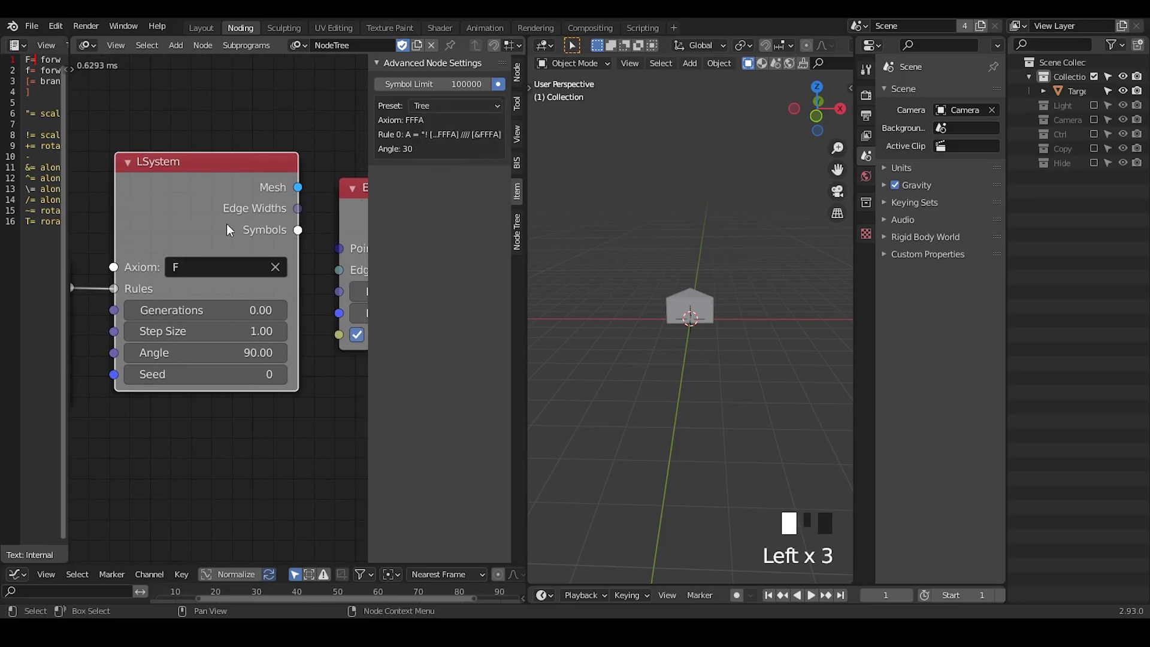
{"action": "left_click", "coordinate": [272, 268]}
{"action": "middle_click_drag", "start_coordinate": [170, 203], "coordinate": [351, 386]}
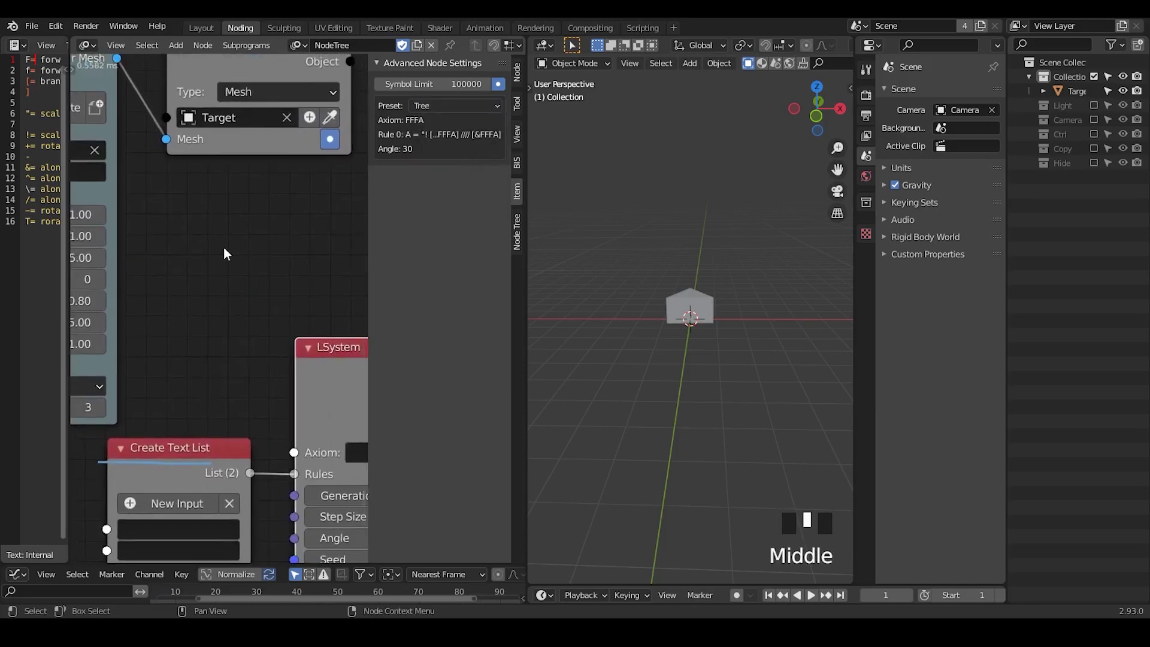
{"action": "middle_click_drag", "start_coordinate": [224, 247], "coordinate": [80, 315]}
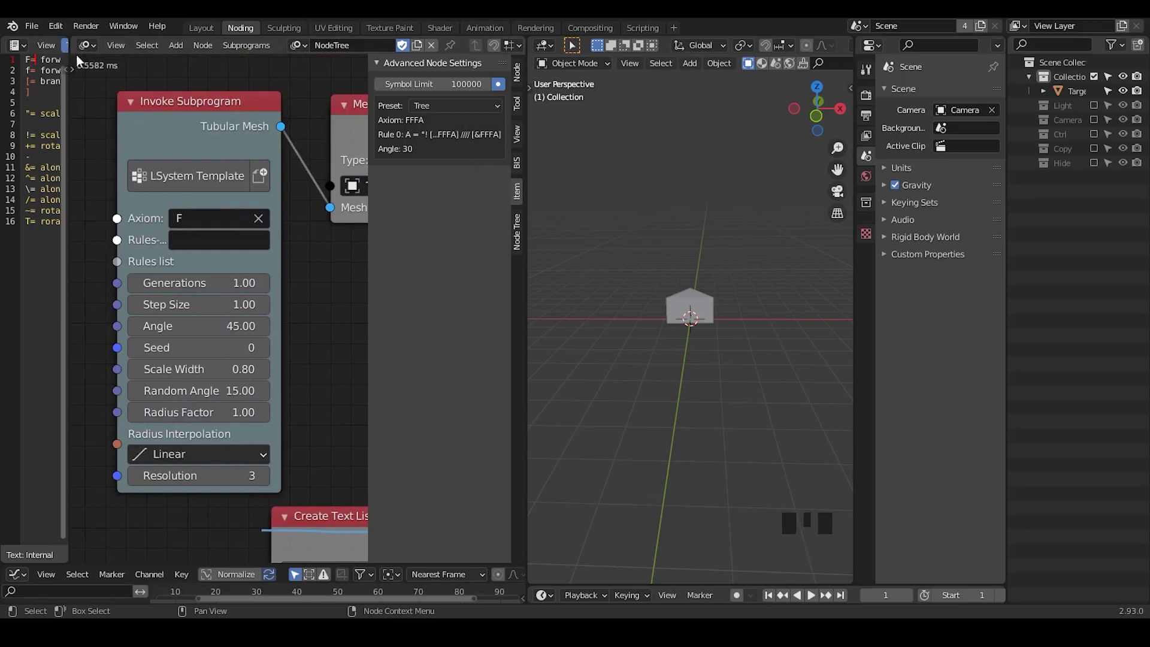
Enter the rule F=F[-FF+F][+F-F] in the LSystem Template node's first Rules input
{"action": "left_click", "coordinate": [211, 238]}
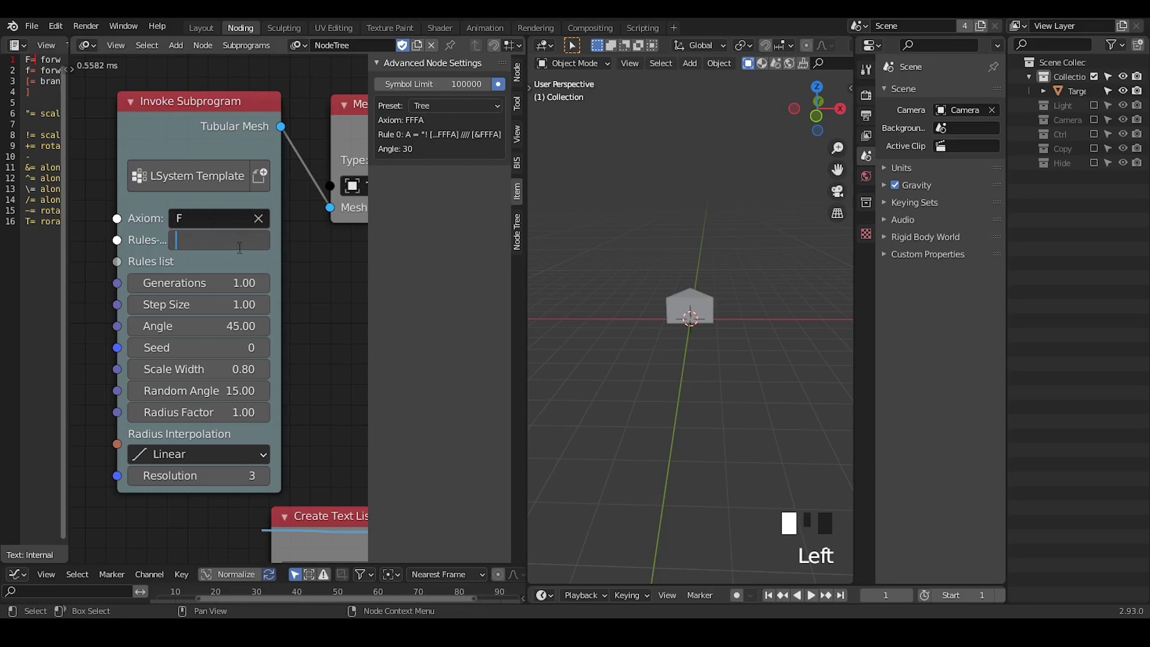
{"action": "type", "text": "F"}
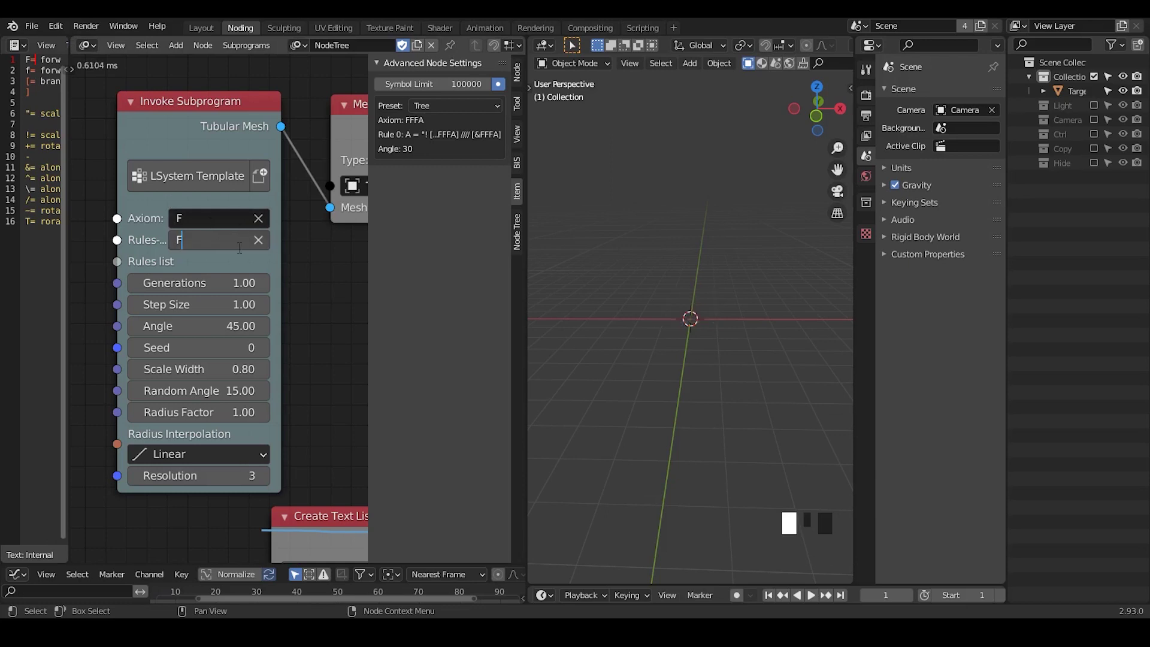
{"action": "type", "text": "="}
{"action": "type", "text": "F"}
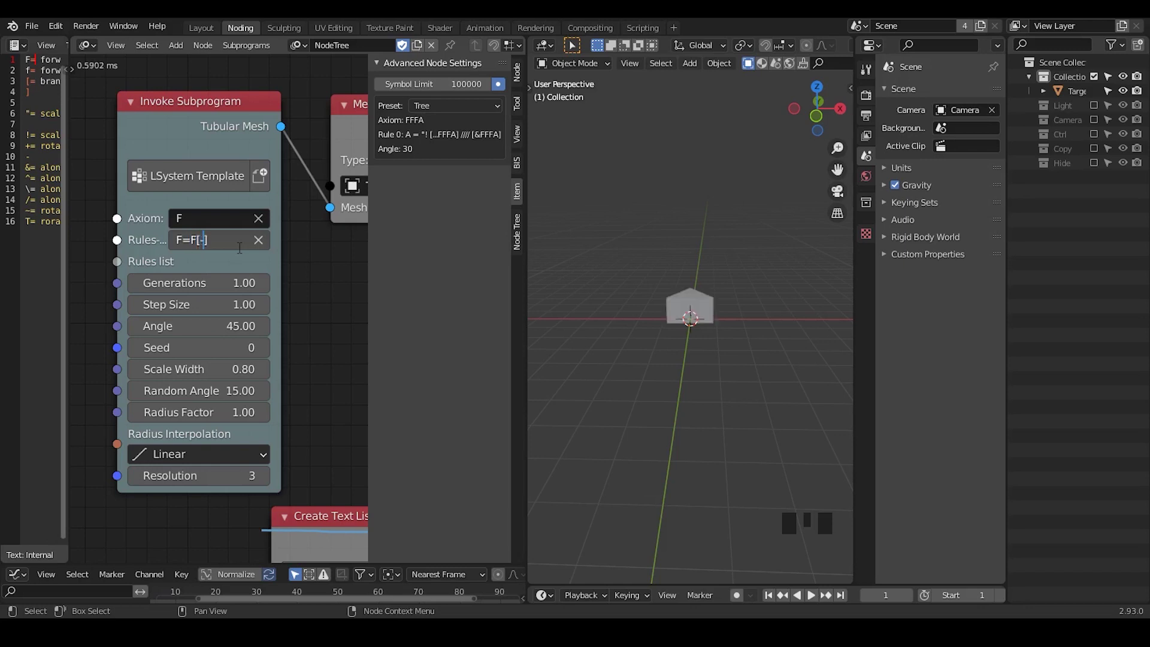
{"action": "type", "text": "-F"}
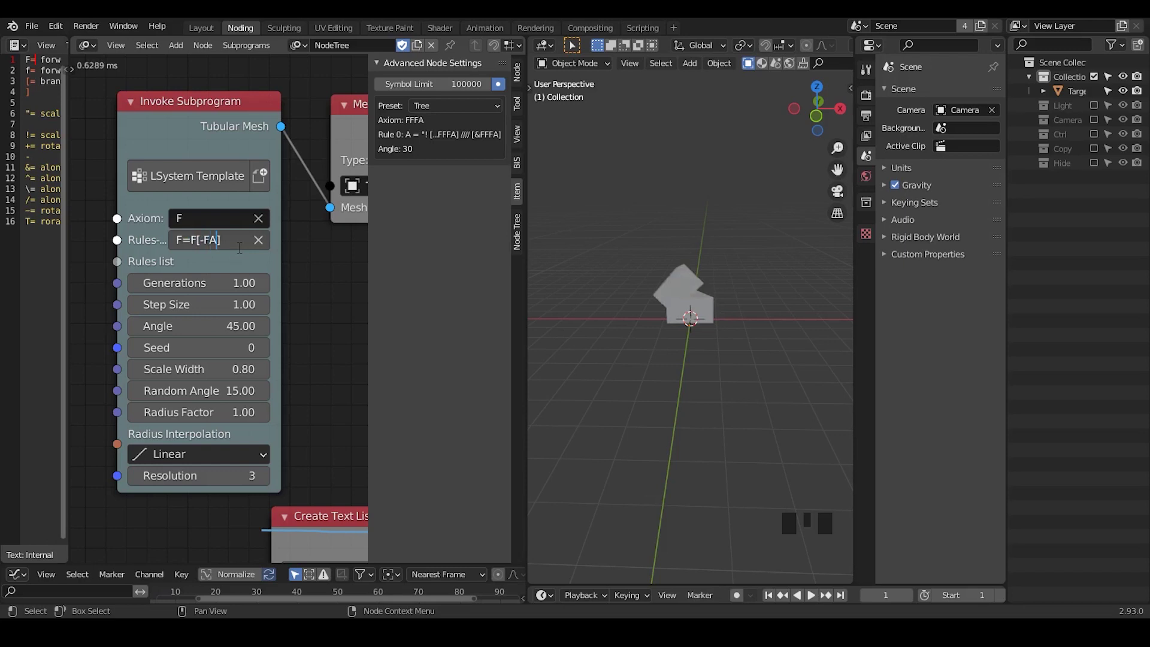
{"action": "type", "text": "F"}
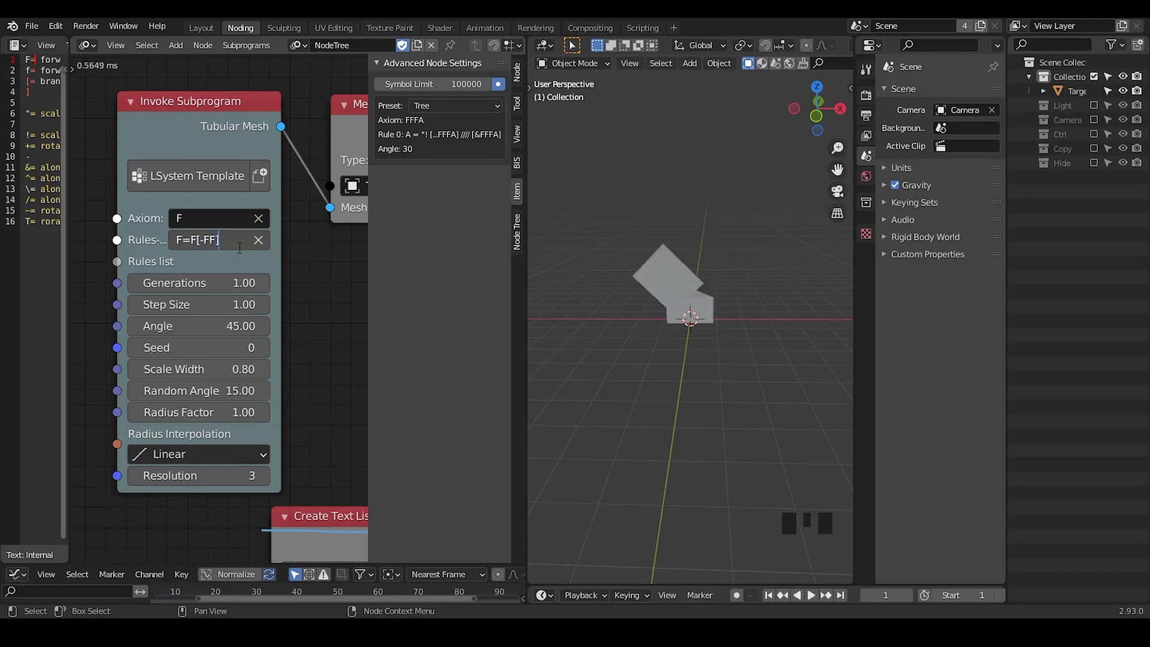
{"action": "type", "text": "+F"}
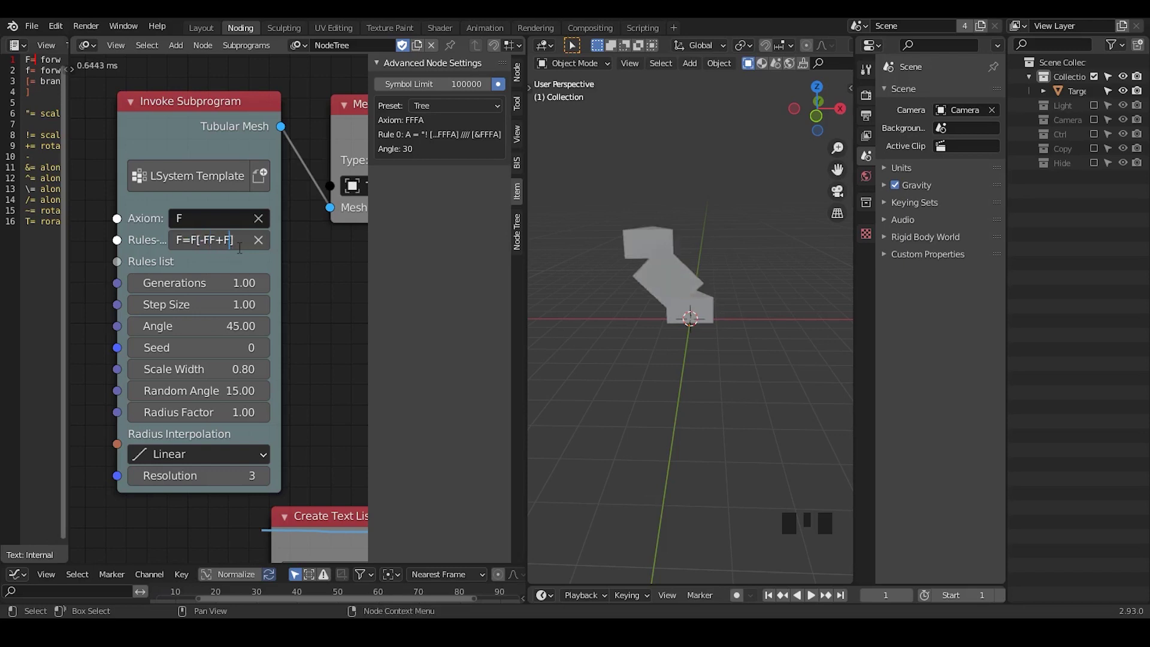
{"action": "type", "text": "[+F-F"}
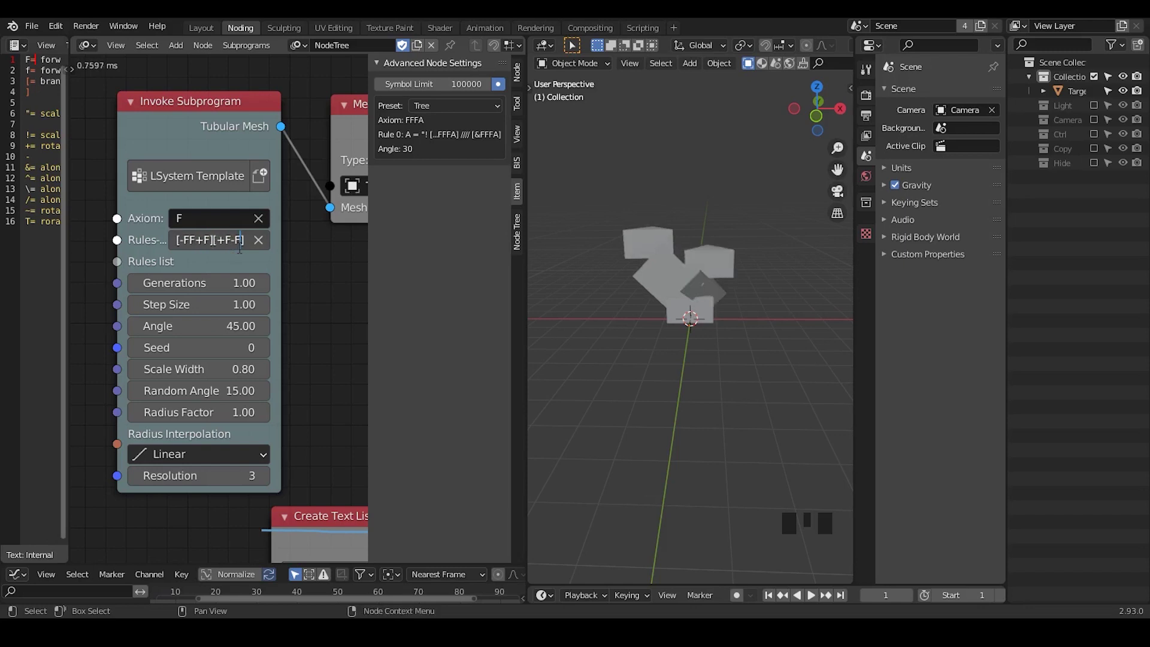
{"action": "key", "text": "Return"}
Set the LSystem Template's Radius Factor to 0.28, Generations to 2.47 and Resolution to 4
{"action": "middle_click_drag", "start_coordinate": [699, 222], "coordinate": [708, 248]}
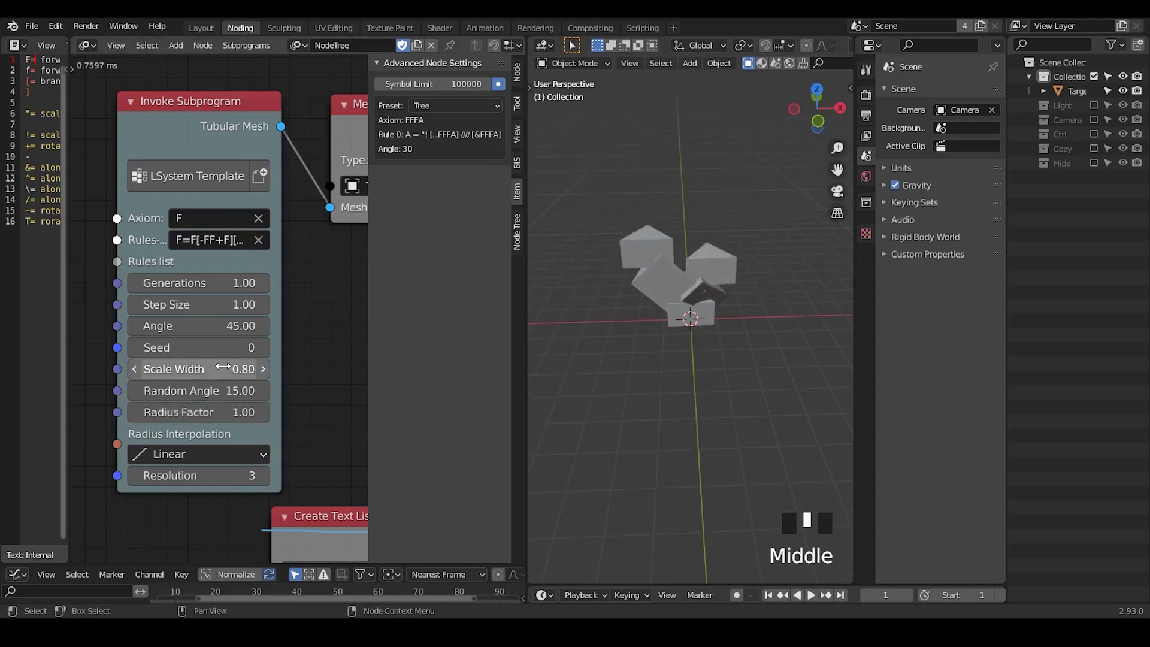
{"action": "left_click_drag", "start_coordinate": [238, 412], "coordinate": [199, 413]}
{"action": "left_click_drag", "start_coordinate": [198, 283], "coordinate": [296, 282]}
{"action": "middle_click_drag", "start_coordinate": [715, 312], "coordinate": [743, 281]}
{"action": "left_click", "coordinate": [265, 478]}
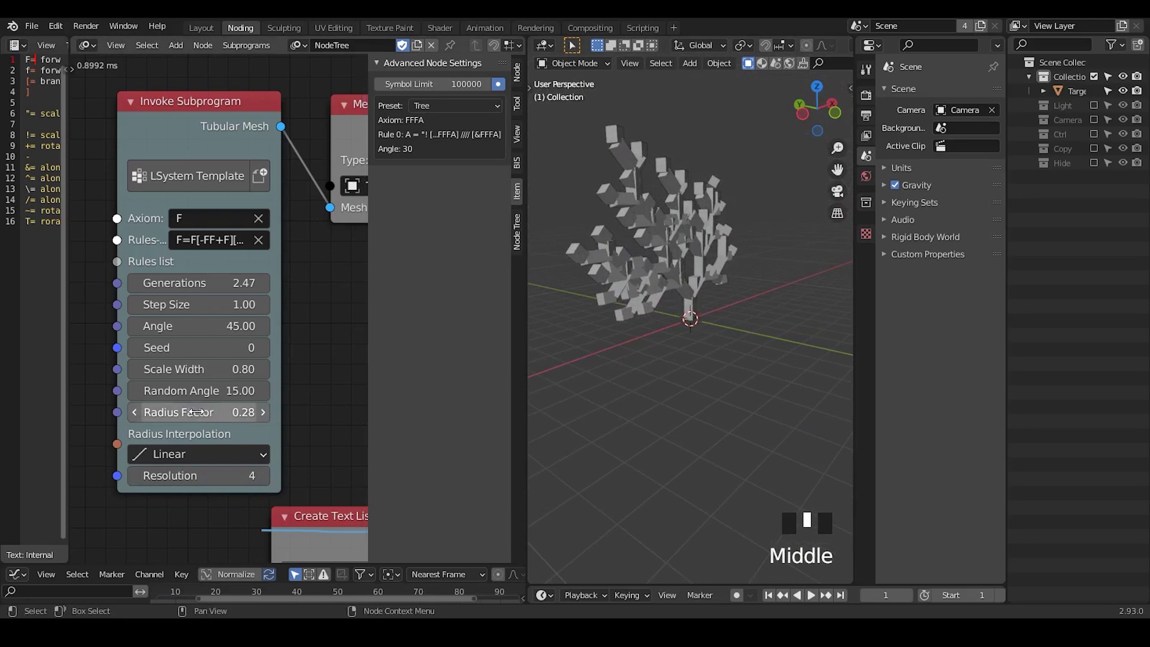
Set the LSystem Template's Radius Factor to 0.16 and its Step Size to 2.08
{"action": "mouse_move", "coordinate": [197, 412]}
{"action": "left_mouse_down"}
{"action": "mouse_move", "coordinate": [243, 412]}
{"action": "mouse_move", "coordinate": [191, 412]}
{"action": "mouse_move", "coordinate": [219, 413]}
{"action": "left_mouse_up"}
{"action": "left_click", "coordinate": [187, 413]}
{"action": "left_click", "coordinate": [273, 414]}
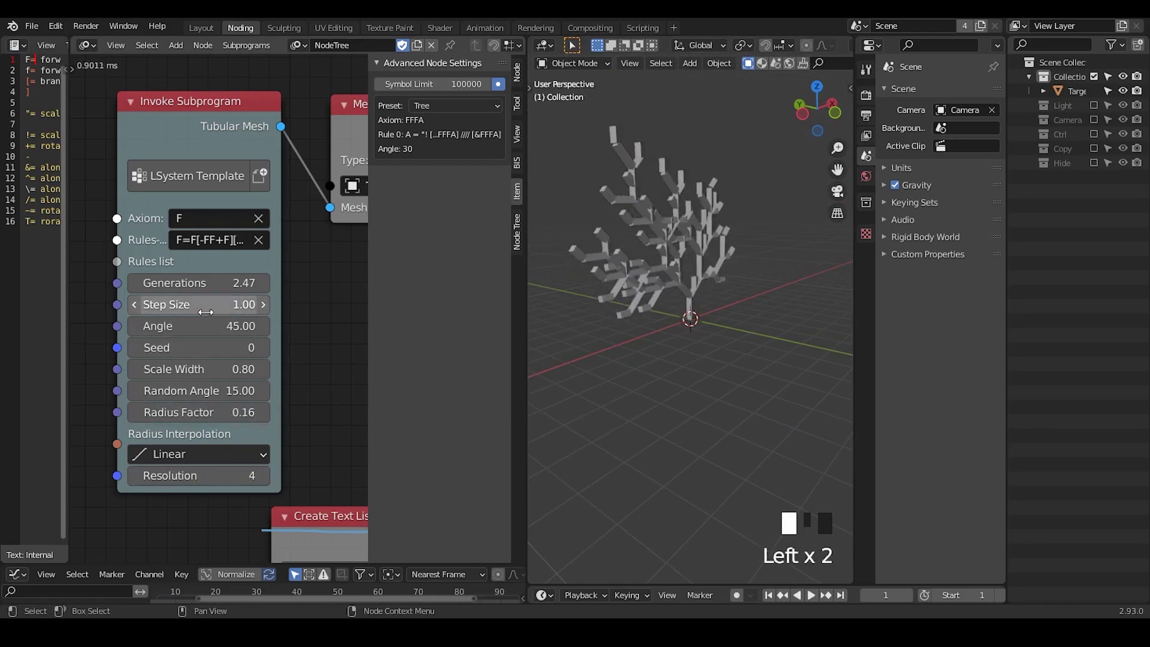
{"action": "left_click_drag", "start_coordinate": [206, 312], "coordinate": [252, 312]}
{"action": "middle_click_drag", "start_coordinate": [602, 282], "coordinate": [636, 309]}
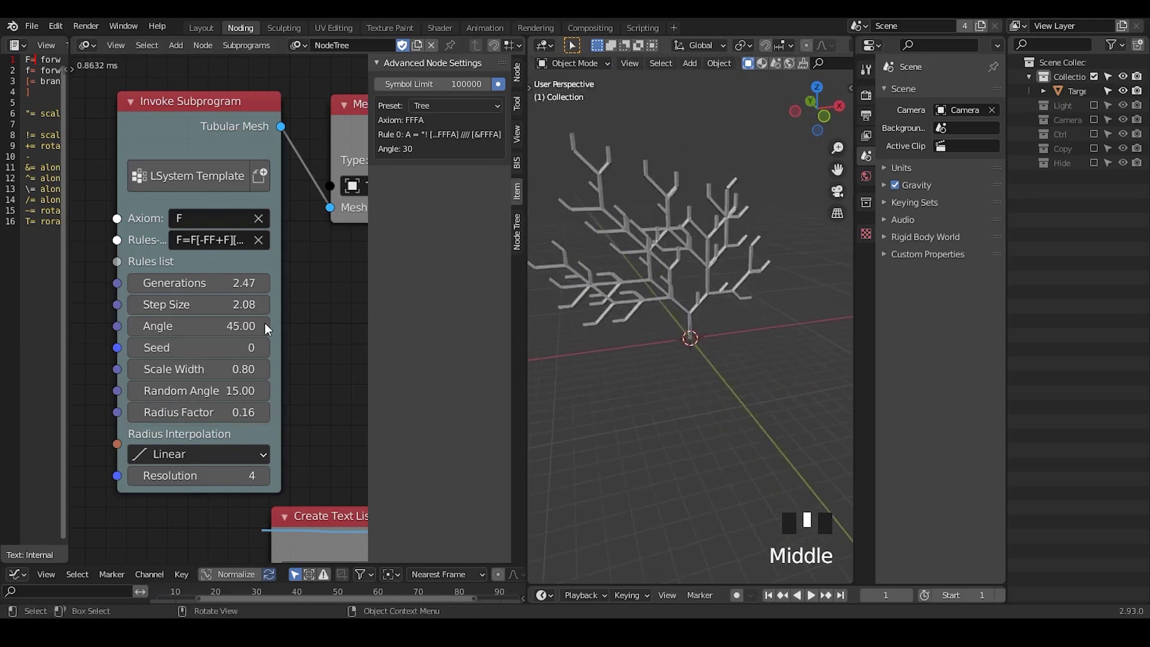
Widen the Text Editor area to read the LSystem command symbols, and narrow it again
{"action": "middle_click_drag", "start_coordinate": [144, 199], "coordinate": [178, 193]}
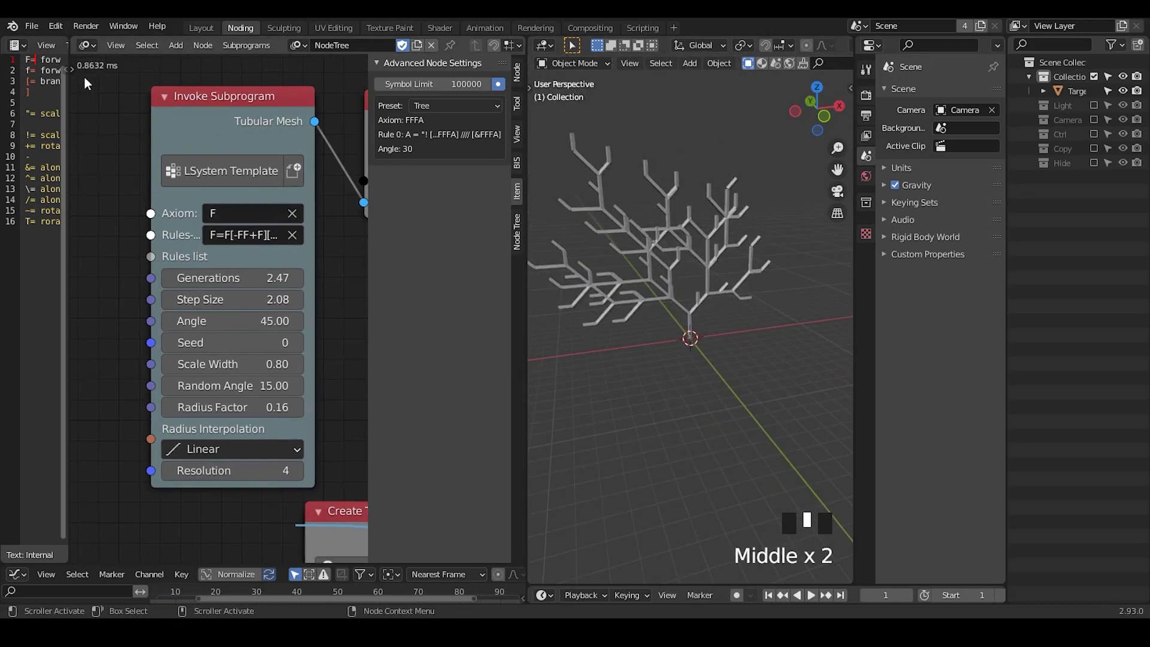
{"action": "left_click", "coordinate": [73, 38]}
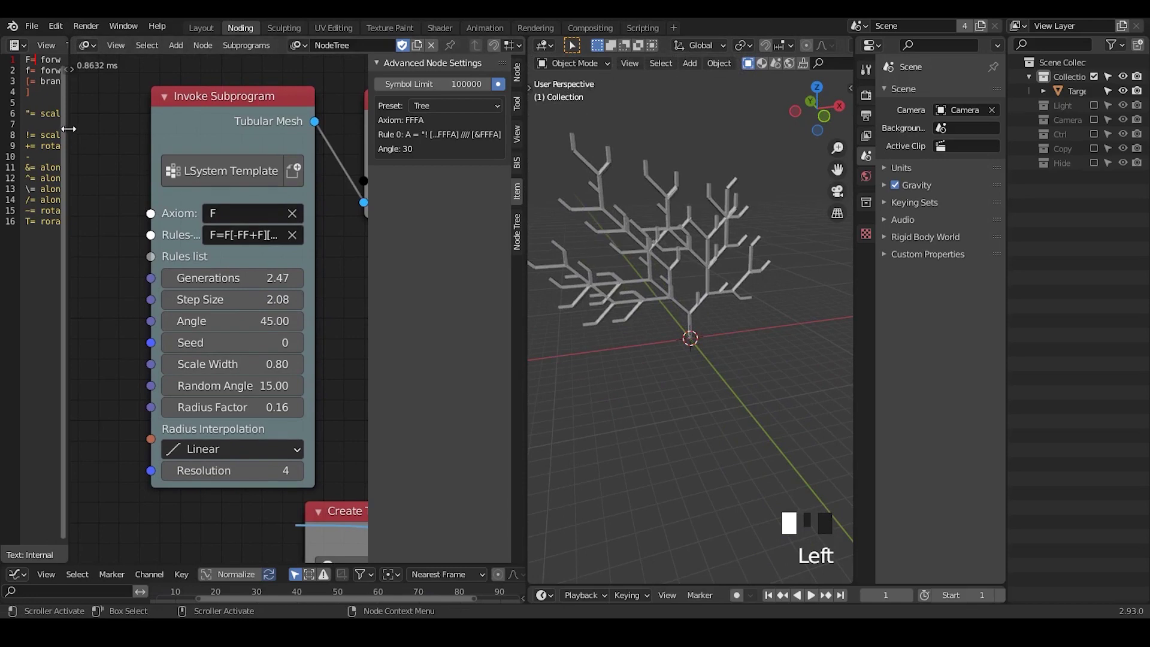
{"action": "left_click_drag", "start_coordinate": [65, 139], "coordinate": [193, 139]}
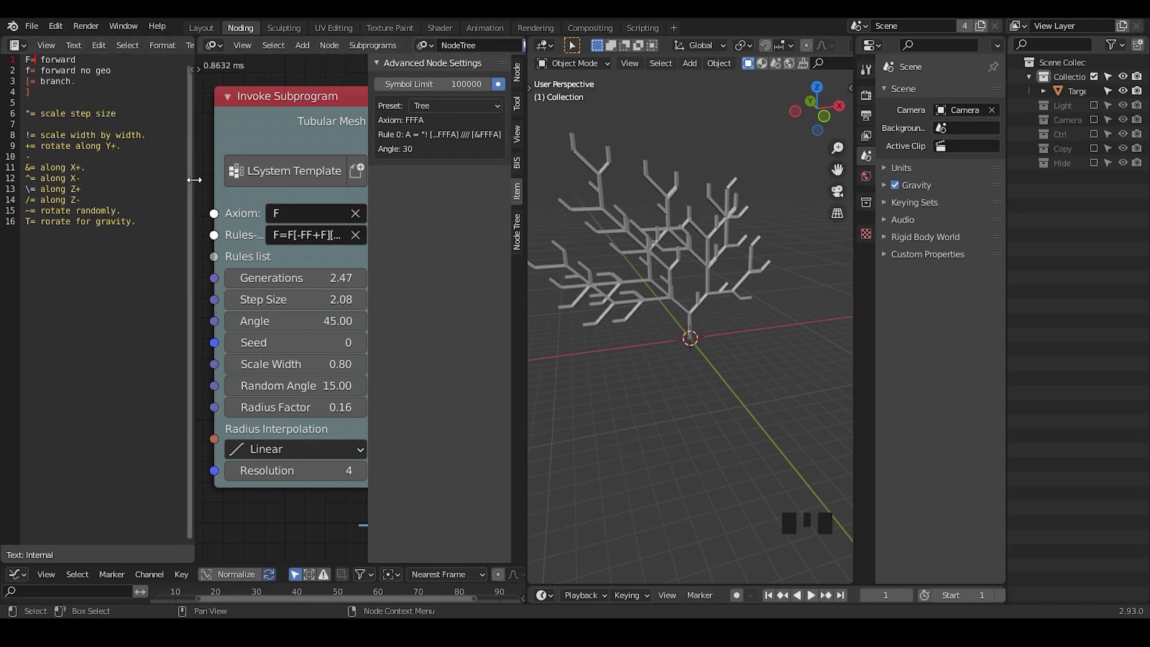
{"action": "left_click_drag", "start_coordinate": [202, 189], "coordinate": [80, 189]}
Insert the random rotation symbol ~ before the last F of the first bracketed branch in the LSystem Template's rule
{"action": "left_click", "coordinate": [261, 259]}
{"action": "left_click", "coordinate": [243, 235]}
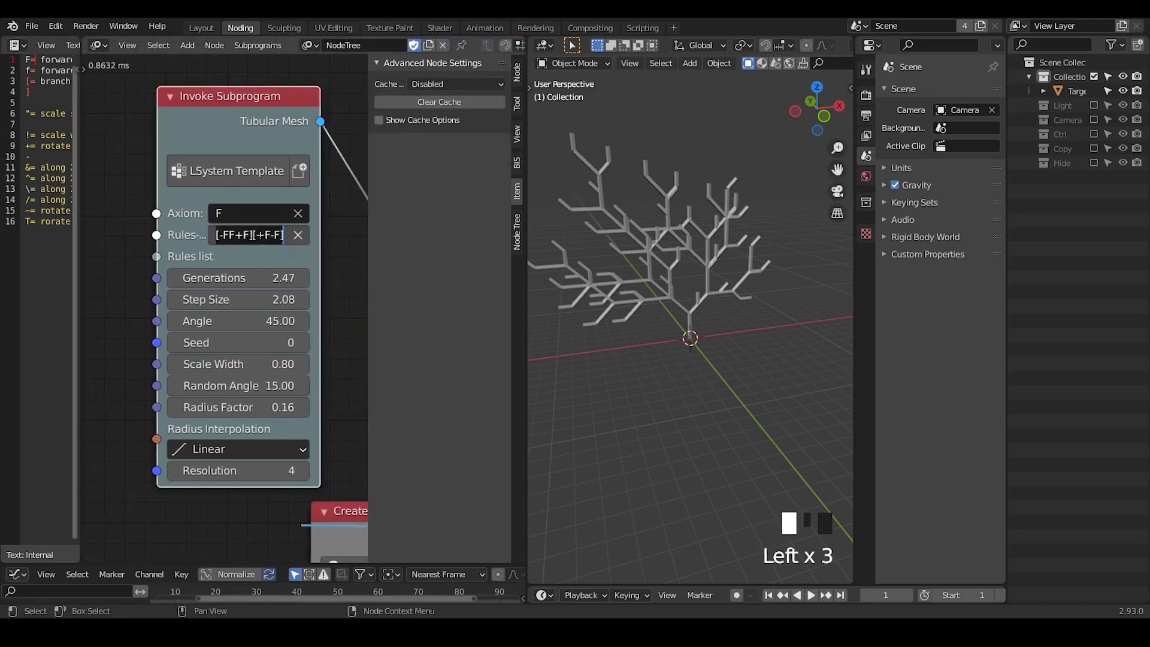
{"action": "type", "text": "~"}
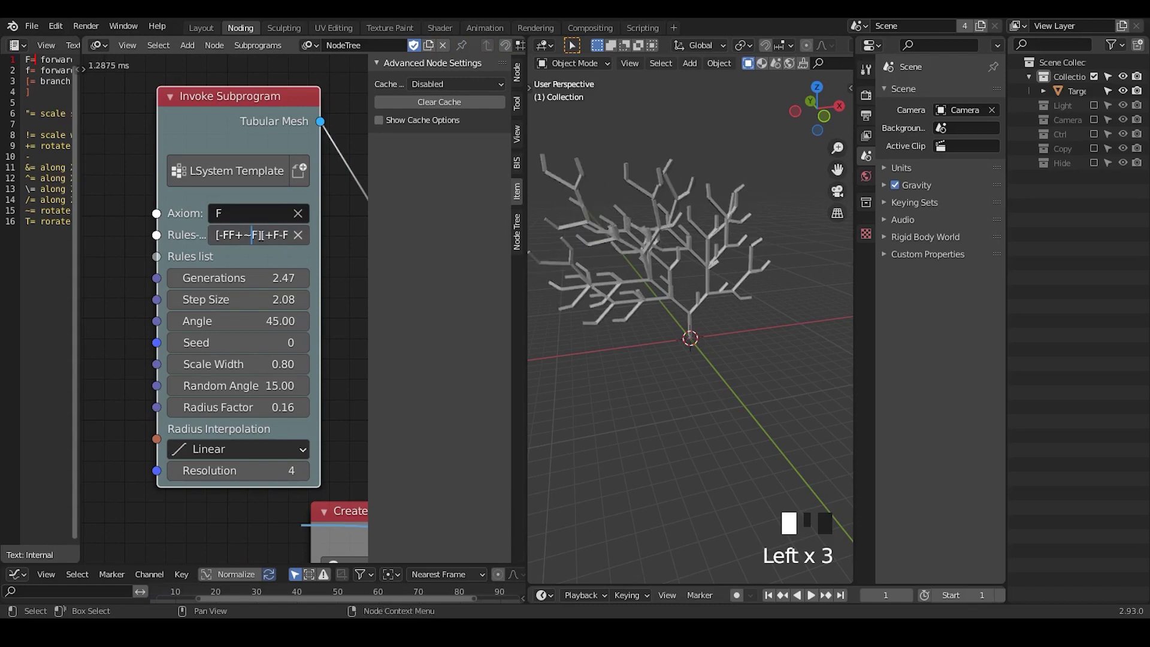
{"action": "type", "text": "()"}
{"action": "key", "text": "BackSpace"}
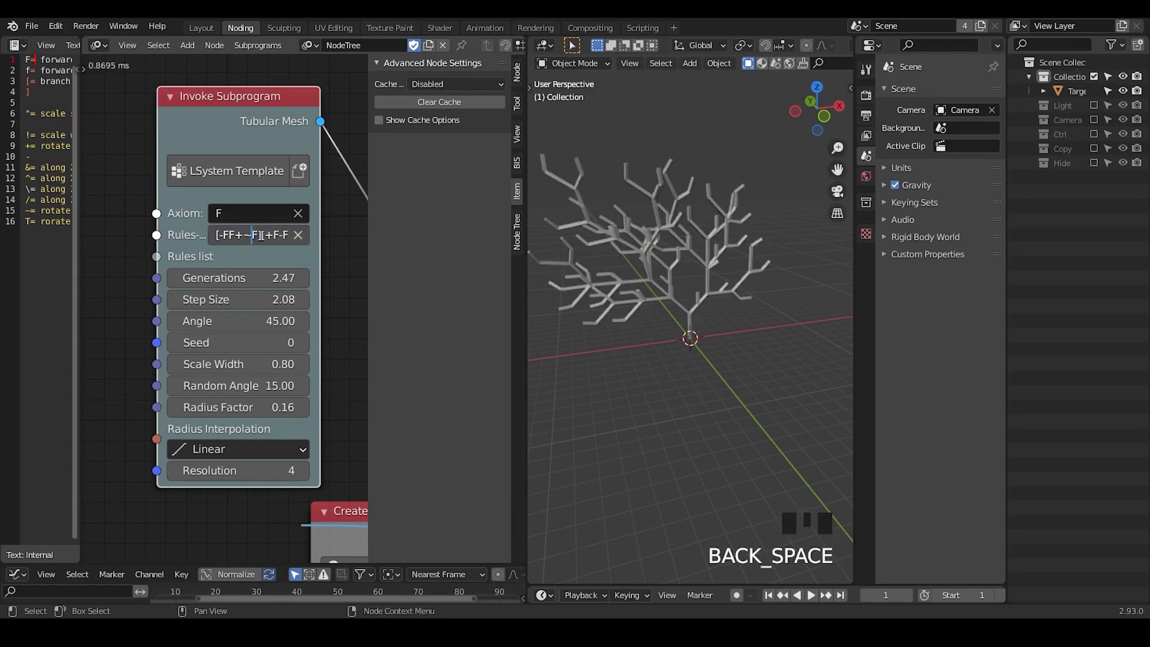
Try the random rotation symbol ~ between the rule's two bracketed branches, and remove it again
{"action": "key", "text": "Right"}
{"action": "key", "text": "Right"}
{"action": "key", "text": "Right"}
{"action": "key", "text": "Right"}
{"action": "key", "text": "Right"}
{"action": "key", "text": "Left"}
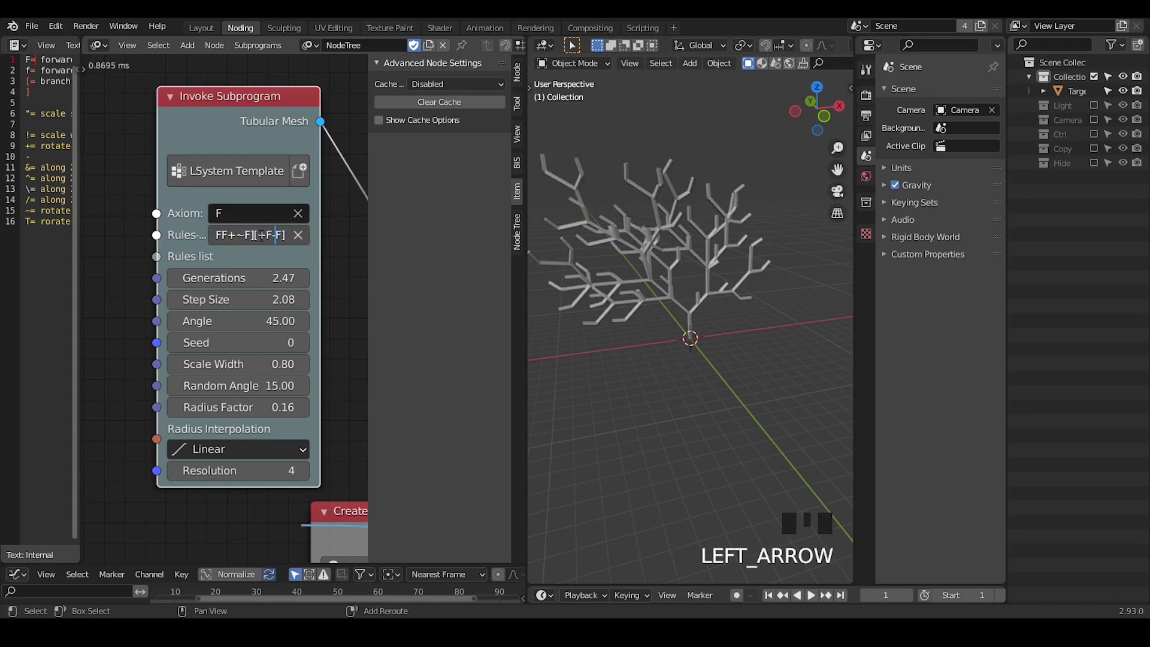
{"action": "type", "text": "~"}
{"action": "key", "text": "Left"}
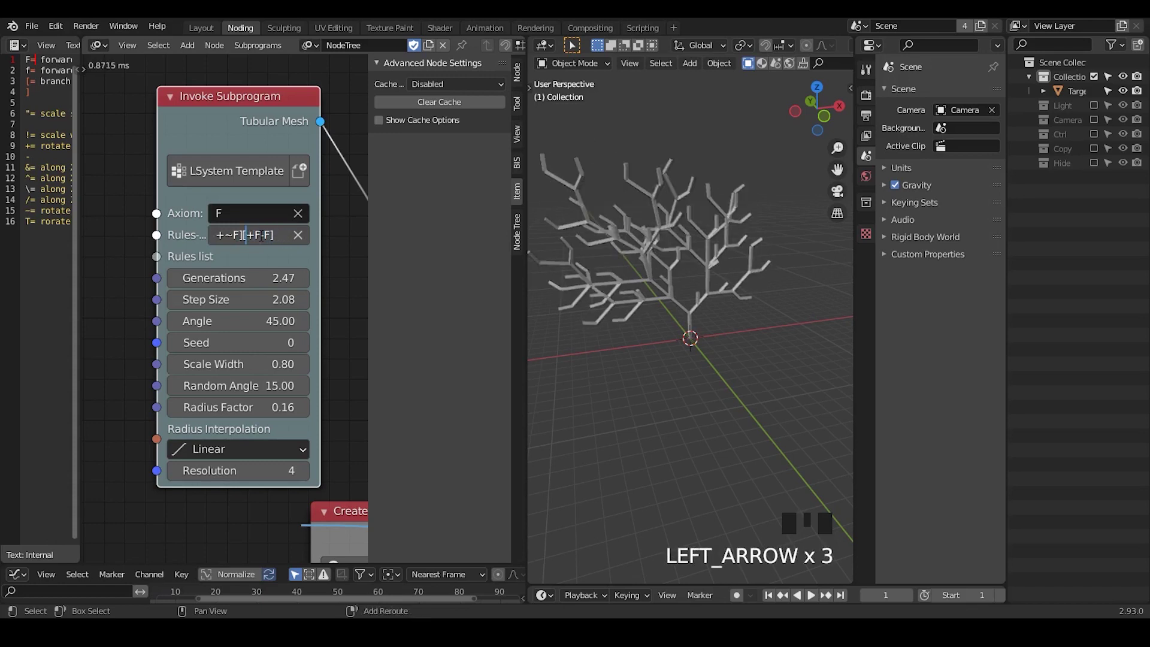
{"action": "key", "text": "Left"}
{"action": "type", "text": "~"}
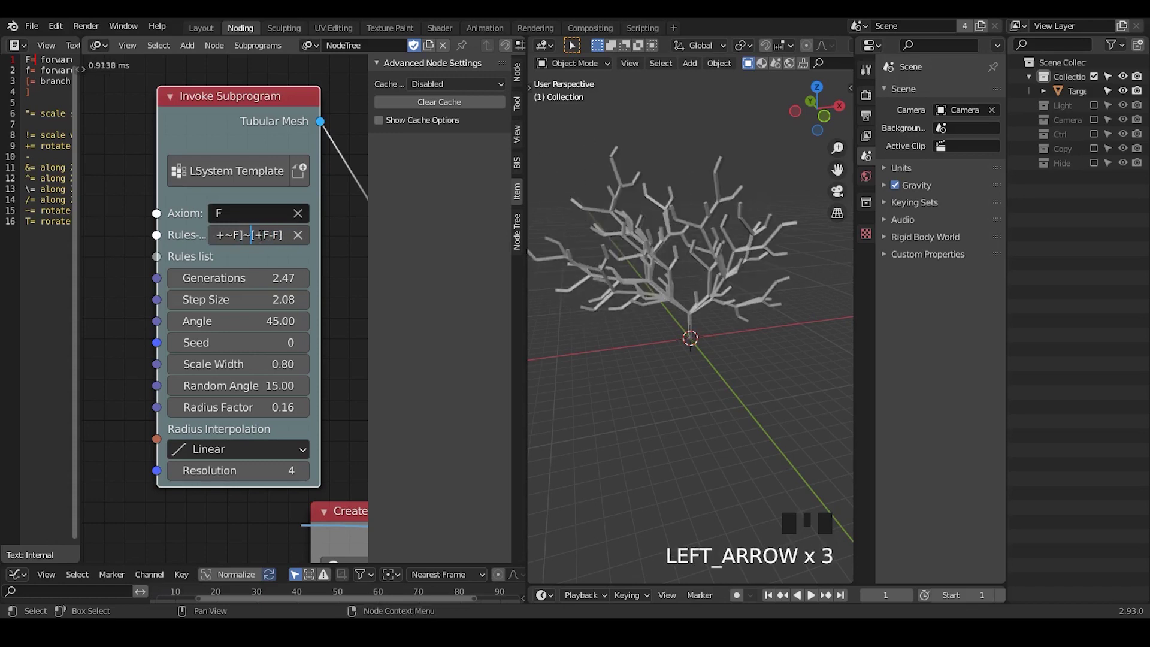
{"action": "key", "text": "BackSpace"}
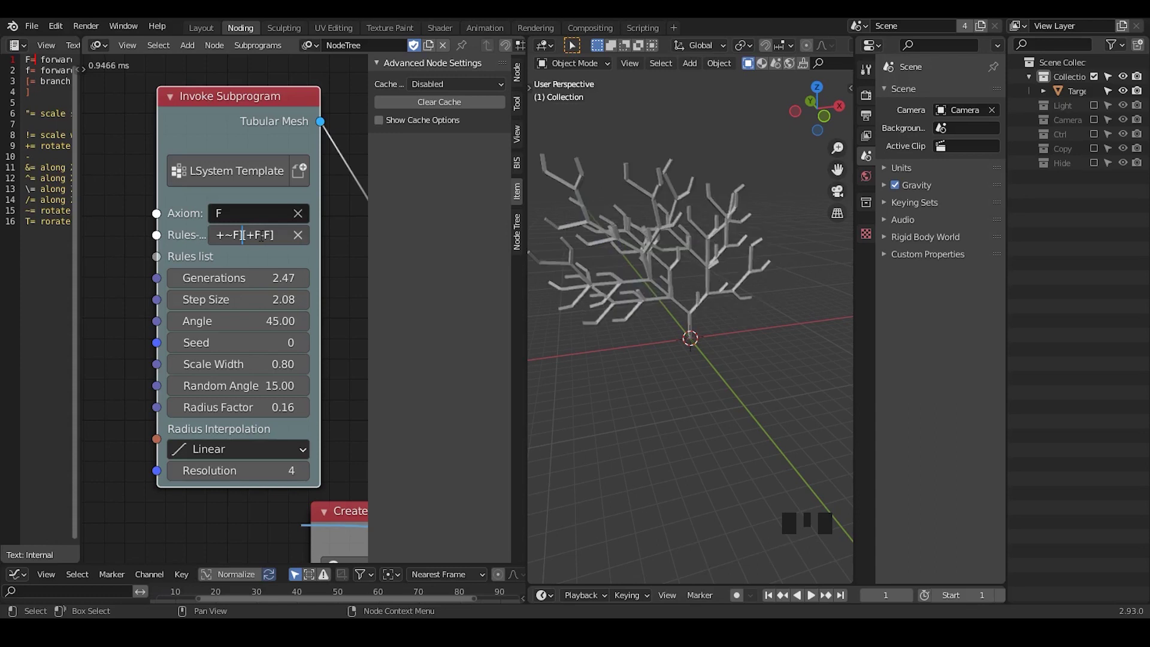
Try the rotation symbol & before ~F and between the two bracketed branches of the rule, removing it each time
{"action": "key", "text": "Left"}
{"action": "key", "text": "Left"}
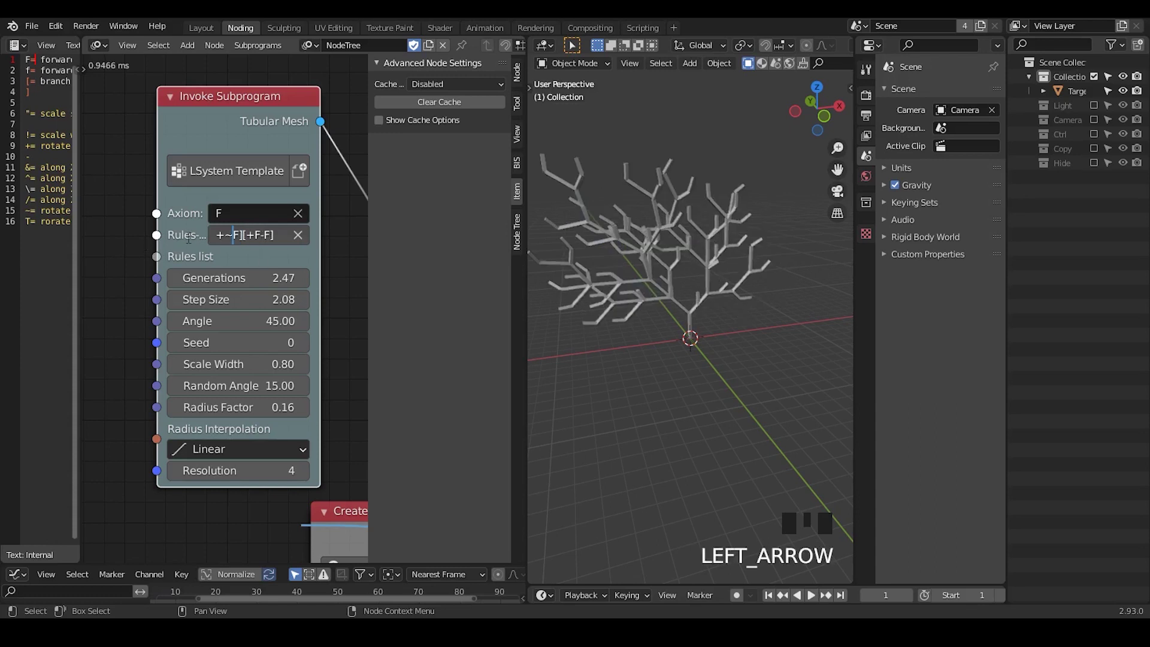
{"action": "type", "text": "&"}
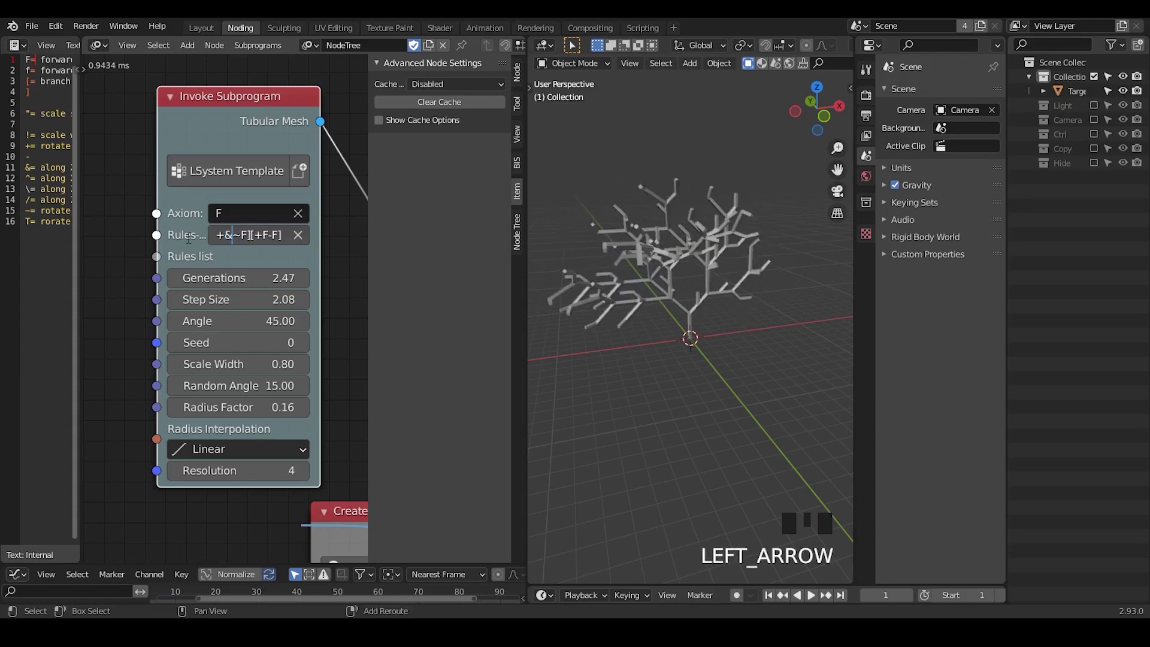
{"action": "key", "text": "BackSpace"}
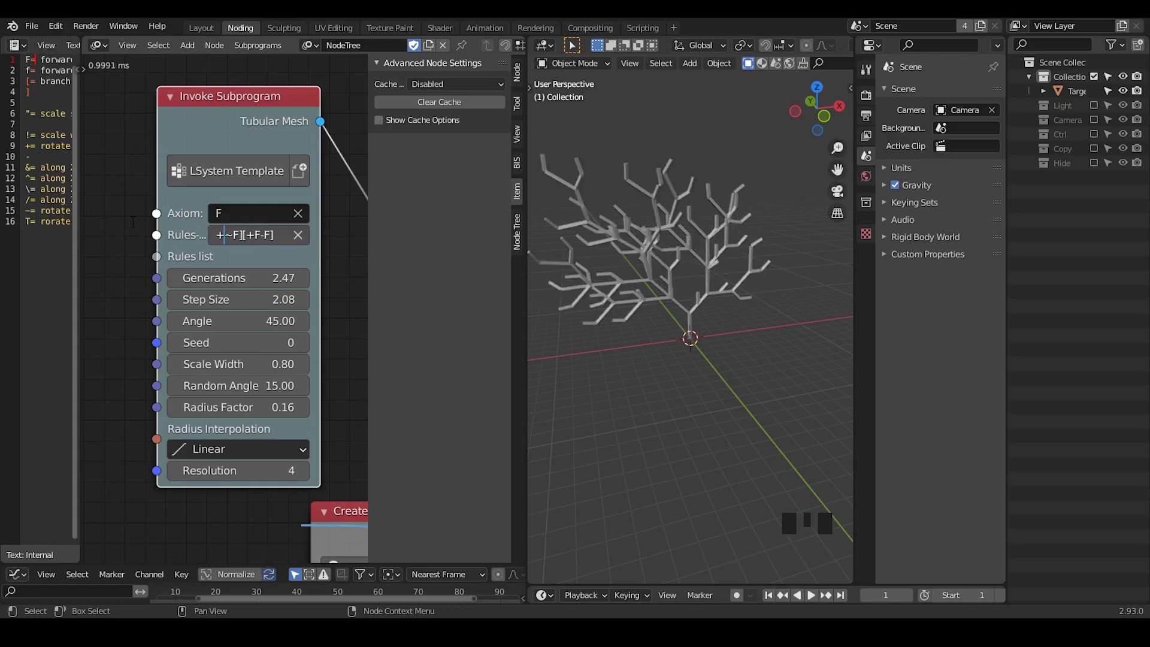
{"action": "key", "text": "Right"}
{"action": "key", "text": "Right"}
{"action": "type", "text": "&"}
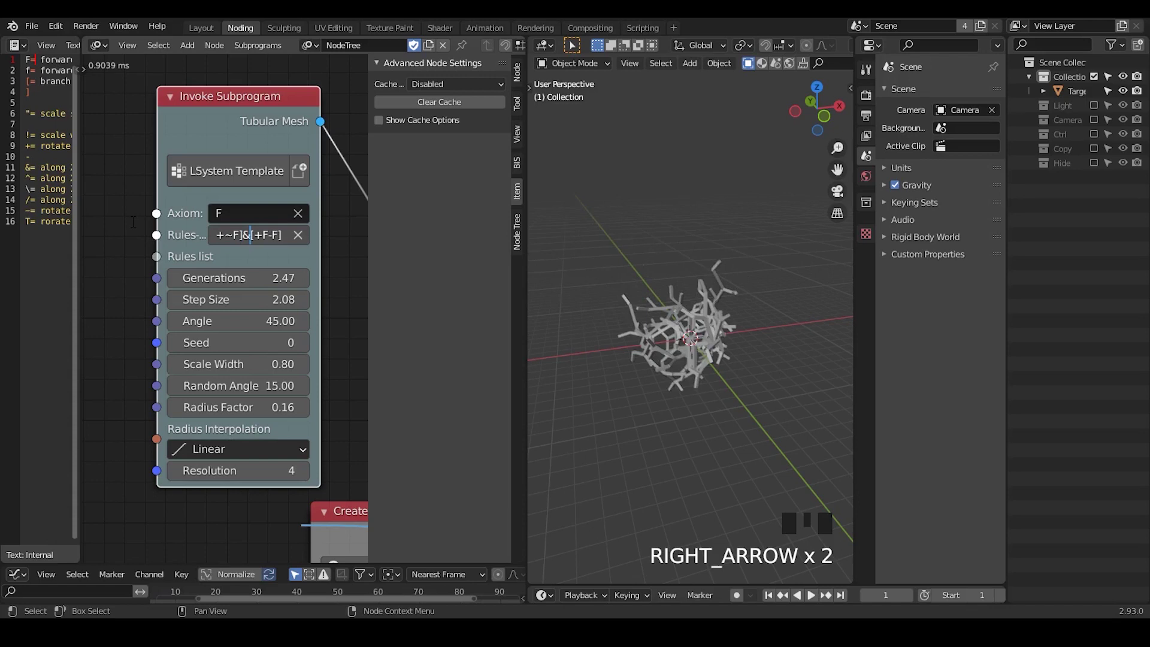
{"action": "key", "text": "BackSpace"}
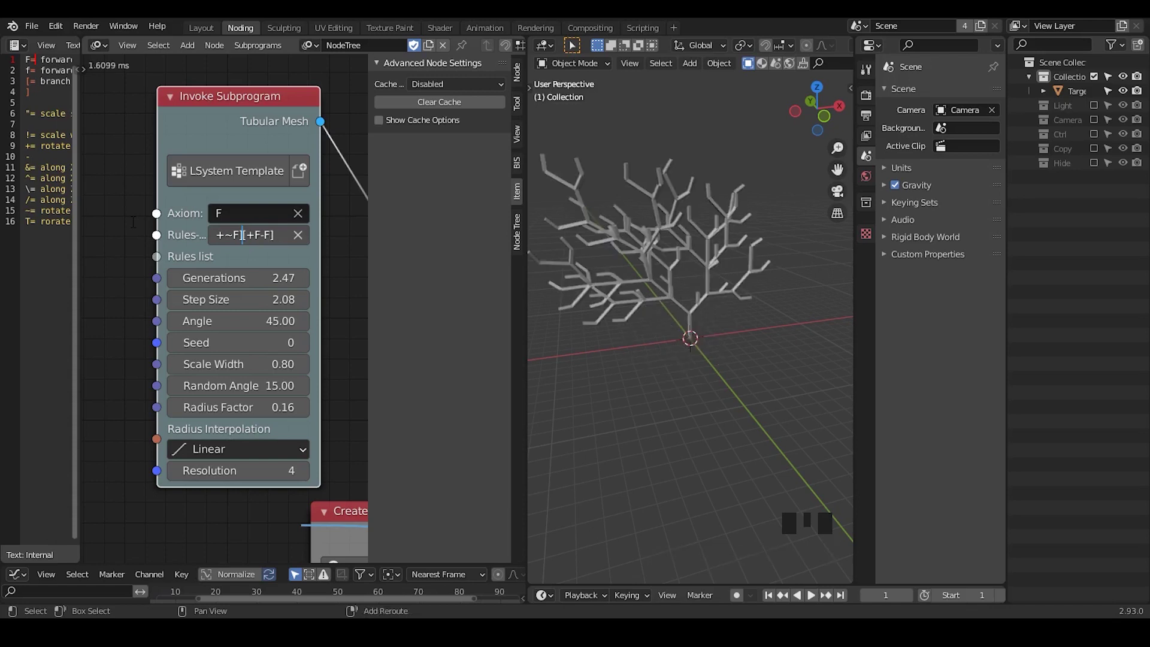
{"action": "type", "text": "&~"}
{"action": "key", "text": "BackSpace"}
{"action": "key", "text": "BackSpace"}
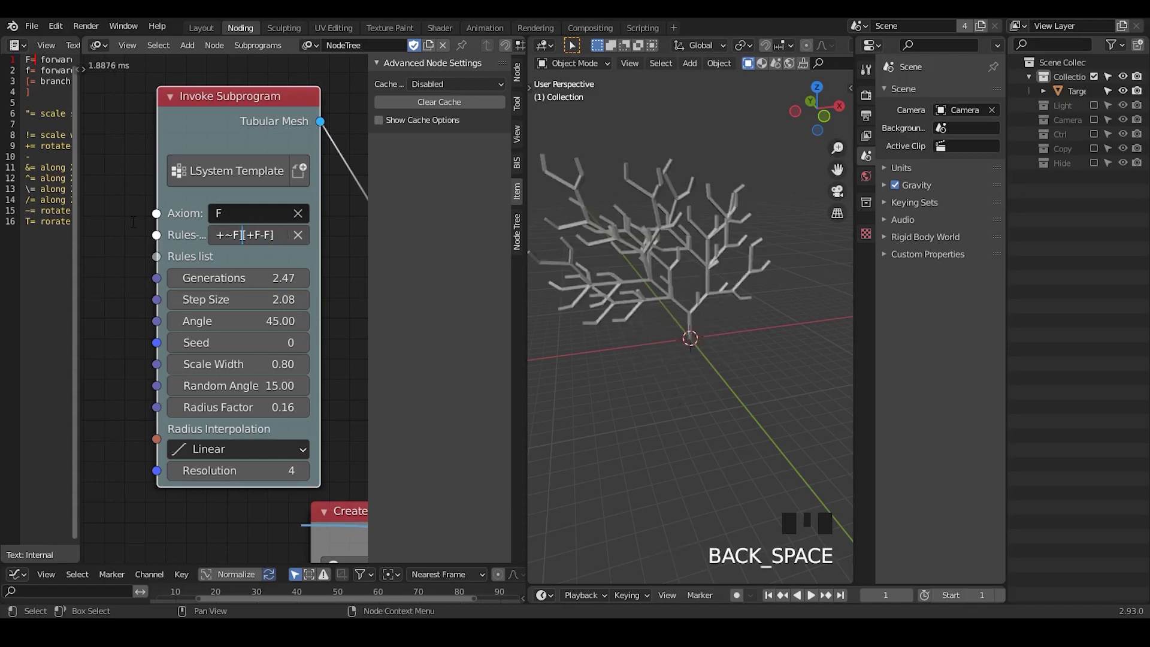
Hide the node editor's sidebar and set the LSystem Template's Random Angle to 14.46
{"action": "middle_click_drag", "start_coordinate": [627, 236], "coordinate": [562, 244]}
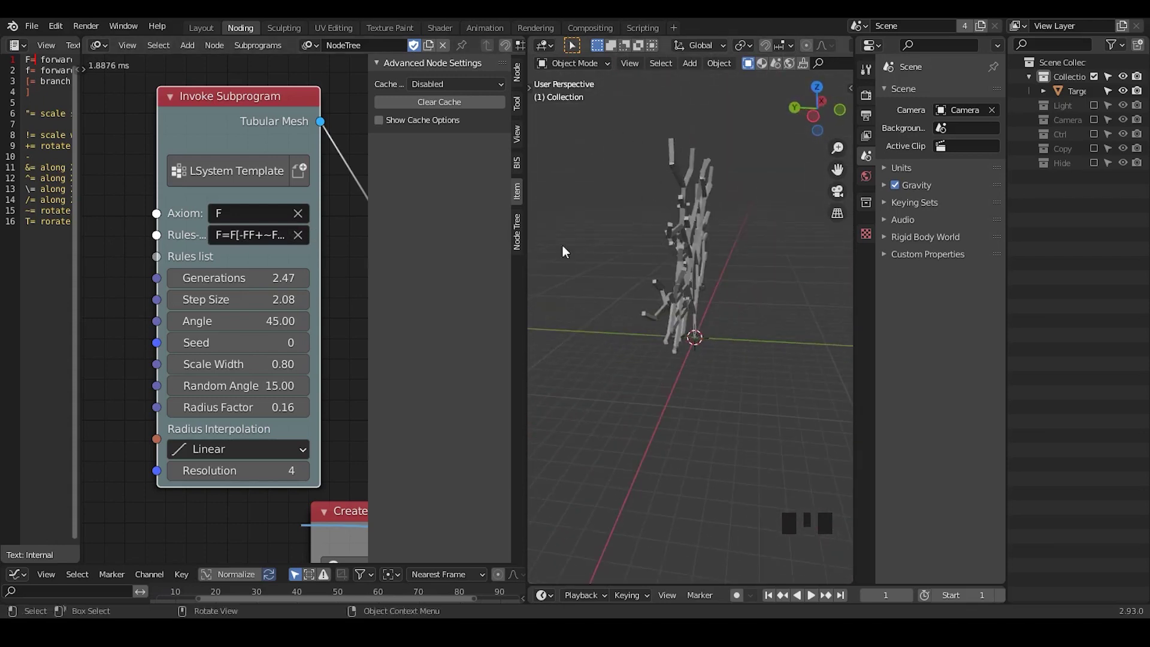
{"action": "key", "text": "n"}
{"action": "middle_click_drag", "start_coordinate": [311, 264], "coordinate": [288, 253]}
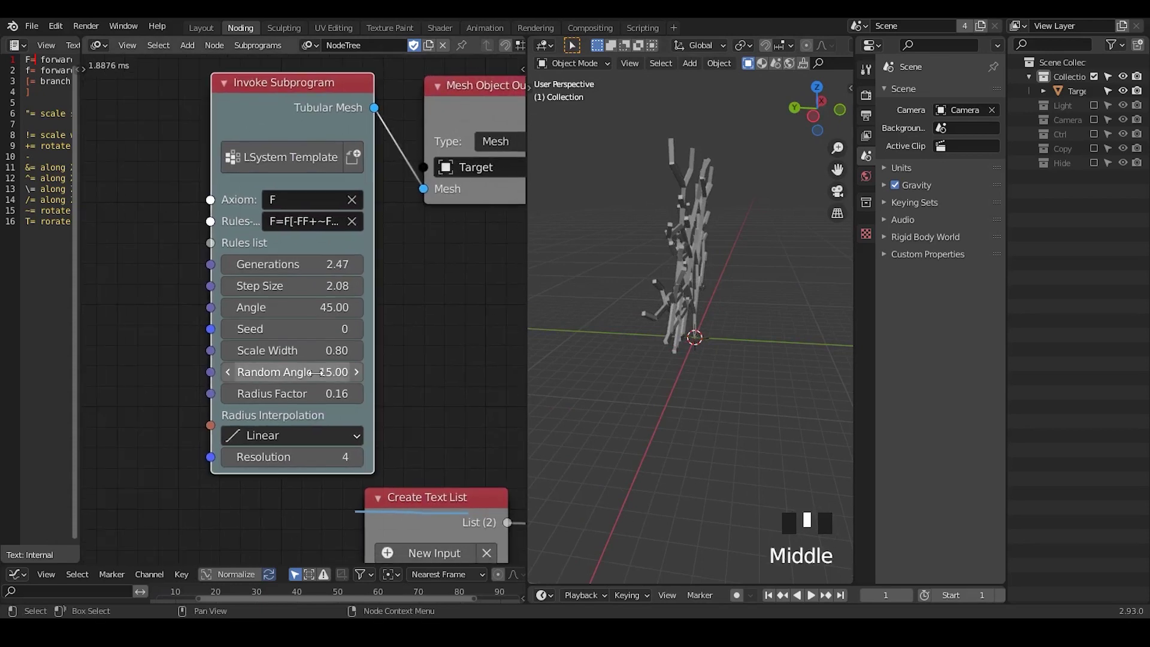
{"action": "mouse_move", "coordinate": [282, 372]}
{"action": "left_mouse_down"}
{"action": "mouse_move", "coordinate": [299, 372]}
{"action": "mouse_move", "coordinate": [279, 372]}
{"action": "left_mouse_up"}
Show the Straight Mesh output in the LSystem Template node's socket settings, leaving J, K and M hidden
{"action": "left_click", "coordinate": [312, 105]}
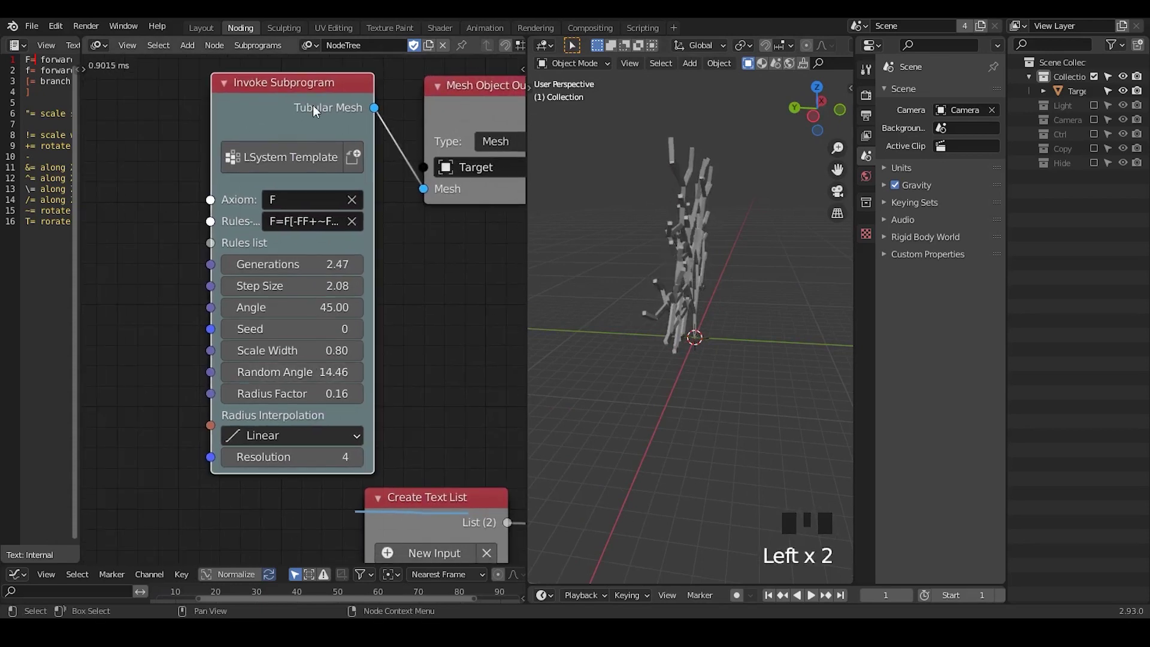
{"action": "key", "text": "u"}
{"action": "left_click", "coordinate": [334, 130]}
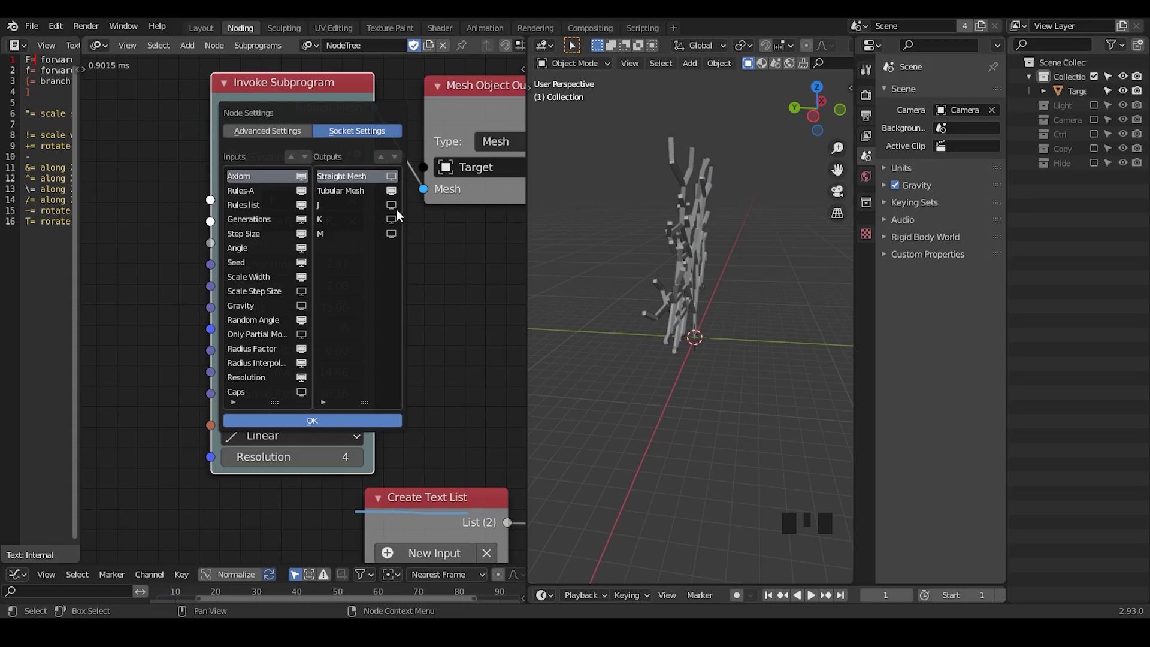
{"action": "left_click_drag", "start_coordinate": [390, 205], "coordinate": [390, 249]}
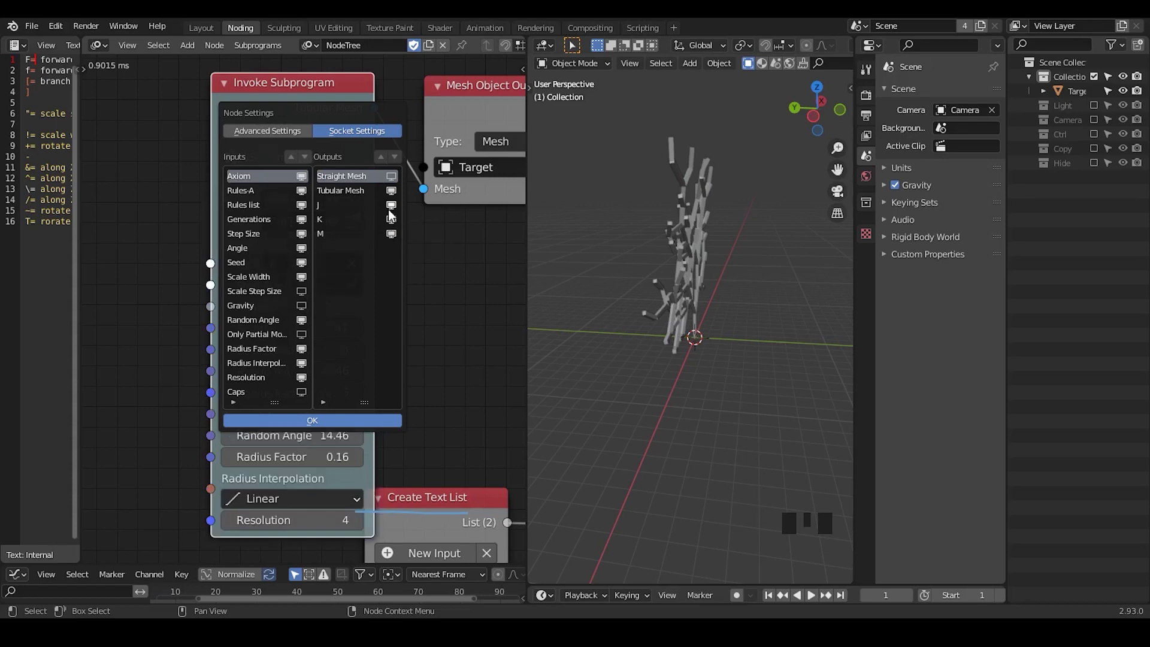
{"action": "left_click_drag", "start_coordinate": [389, 209], "coordinate": [391, 237]}
{"action": "left_click", "coordinate": [392, 175]}
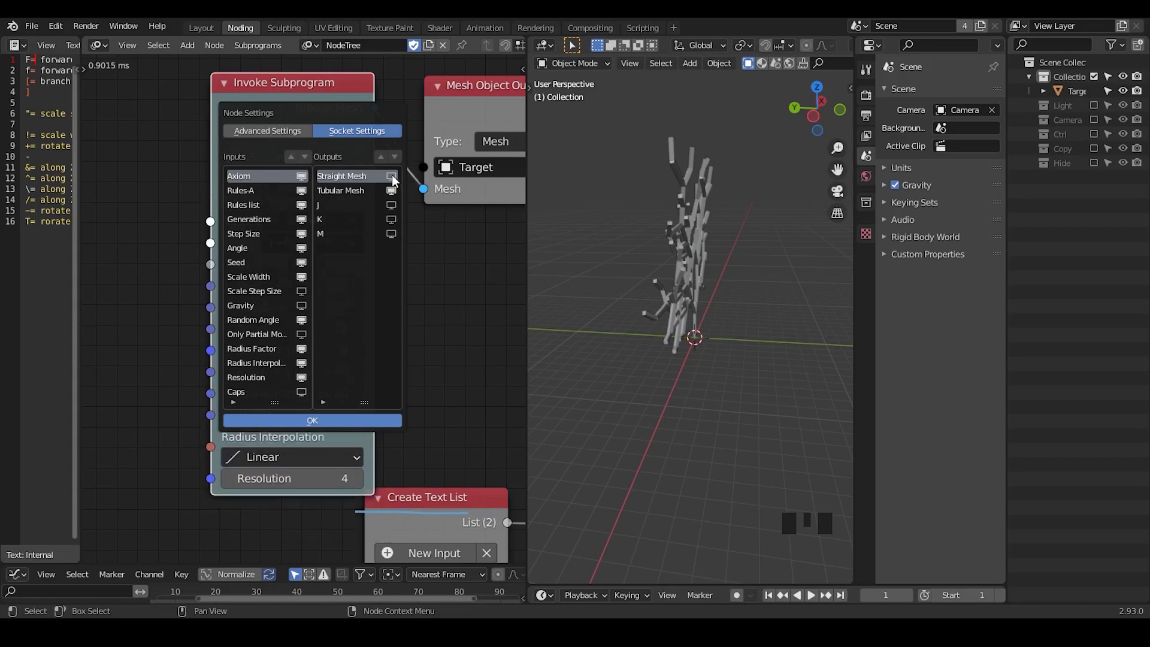
{"action": "left_click", "coordinate": [337, 419]}
Connect the LSystem Template's Straight Mesh output to the Mesh input of the Mesh Object Output node
{"action": "middle_click_drag", "start_coordinate": [397, 139], "coordinate": [241, 153]}
{"action": "left_click_drag", "start_coordinate": [232, 148], "coordinate": [332, 149]}
{"action": "left_click_drag", "start_coordinate": [297, 82], "coordinate": [289, 240]}
{"action": "left_click_drag", "start_coordinate": [416, 151], "coordinate": [416, 151]}
Select the Target object in the outliner and examine its straight mesh in Edit Mode and Object Mode
{"action": "middle_click_drag", "start_coordinate": [733, 248], "coordinate": [739, 221]}
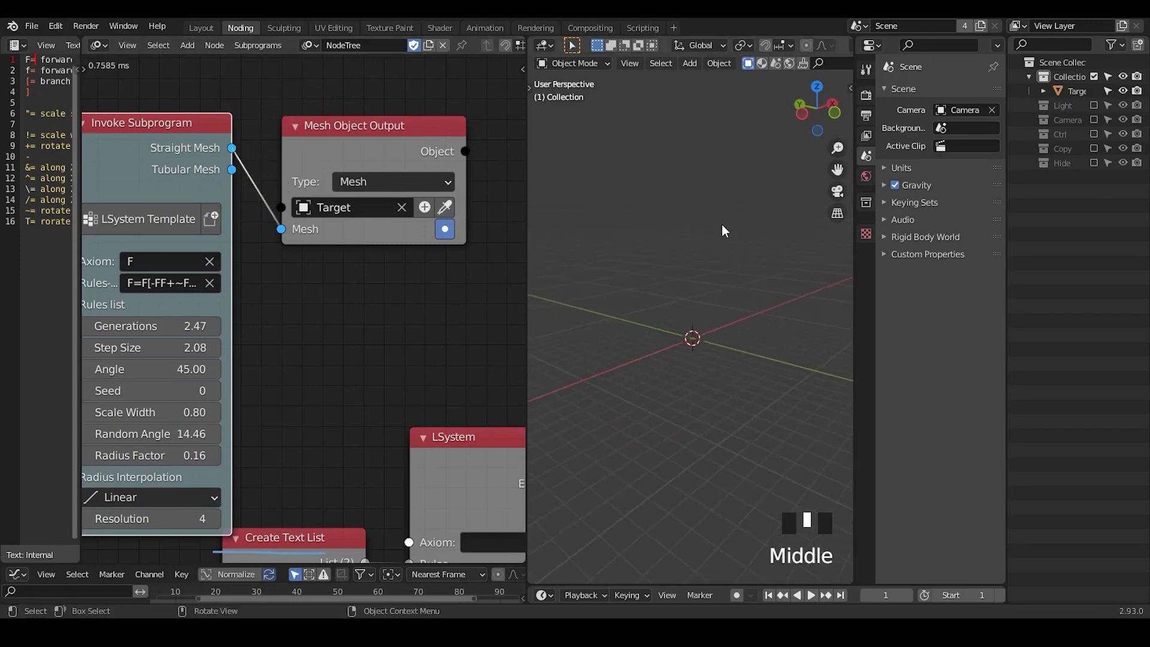
{"action": "key", "text": "Tab"}
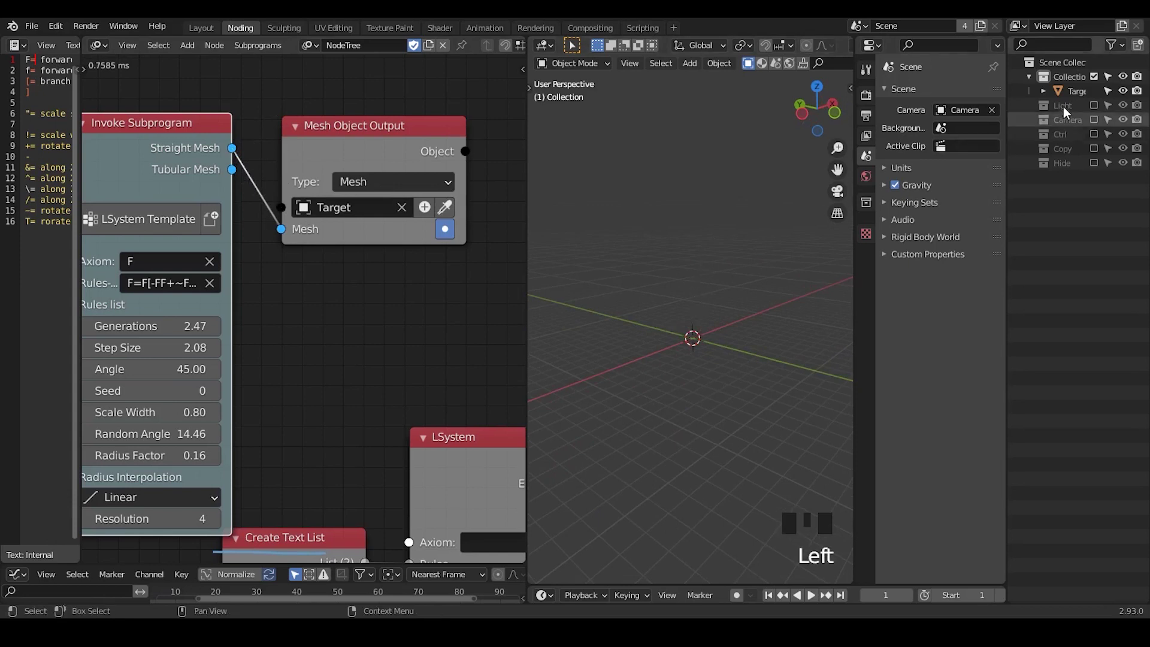
{"action": "left_click", "coordinate": [1076, 91]}
{"action": "key", "text": "Tab"}
{"action": "middle_click_drag", "start_coordinate": [629, 263], "coordinate": [615, 244]}
{"action": "key", "text": "Tab"}
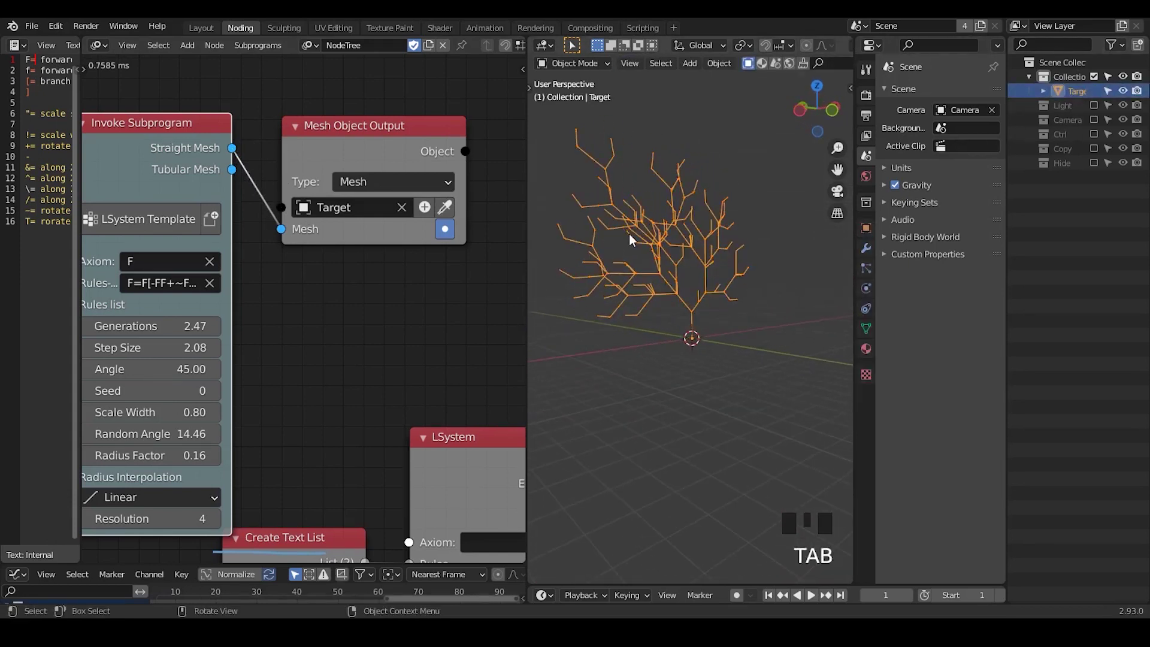
{"action": "middle_click_drag", "start_coordinate": [715, 231], "coordinate": [653, 266]}
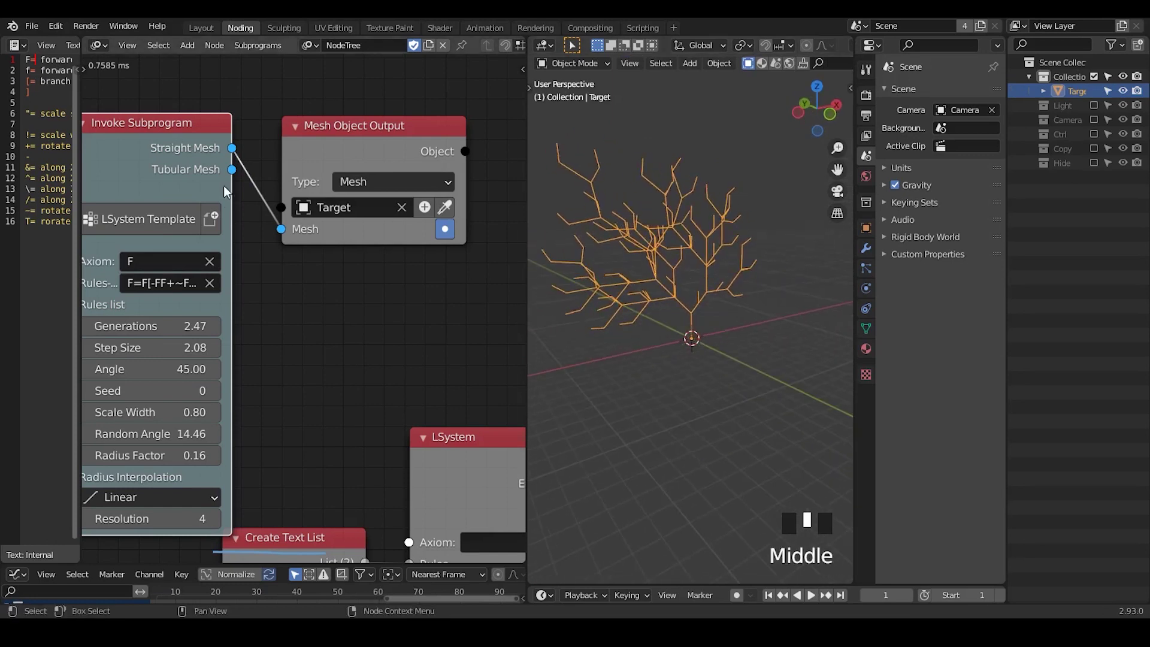
Insert a Find Shortest Path node between the LSystem Template and Mesh Object Output nodes, and set its output type to Spline
{"action": "left_click", "coordinate": [346, 150]}
{"action": "left_click_drag", "start_coordinate": [347, 150], "coordinate": [399, 121]}
{"action": "key", "text": "ctrl+a"}
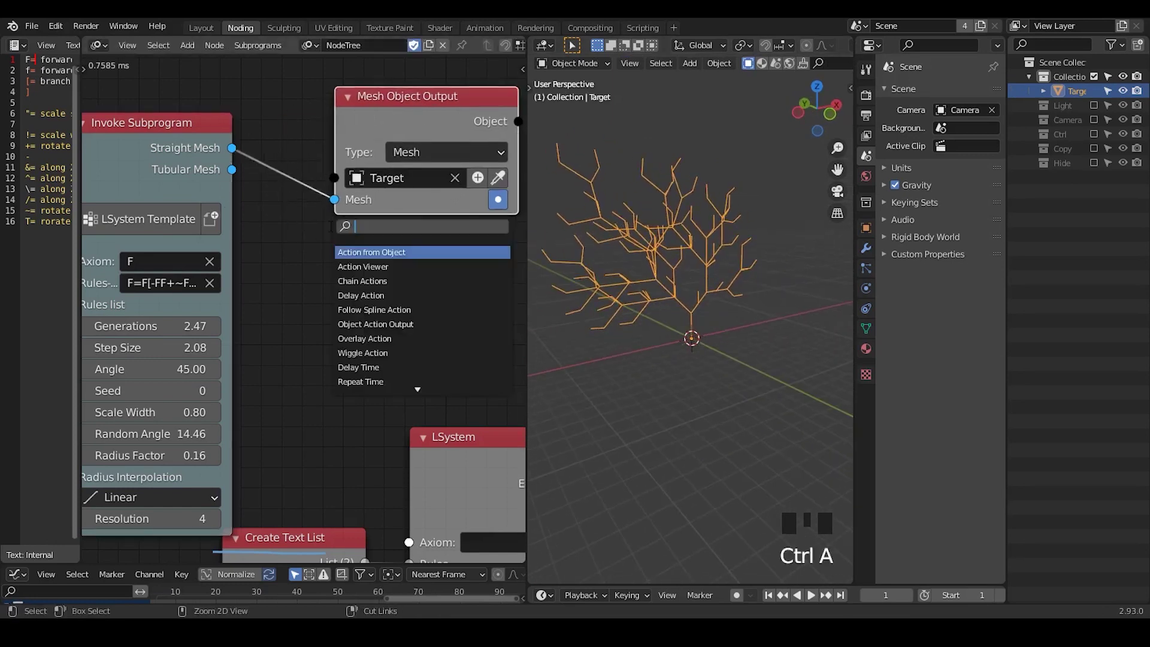
{"action": "type", "text": "find short"}
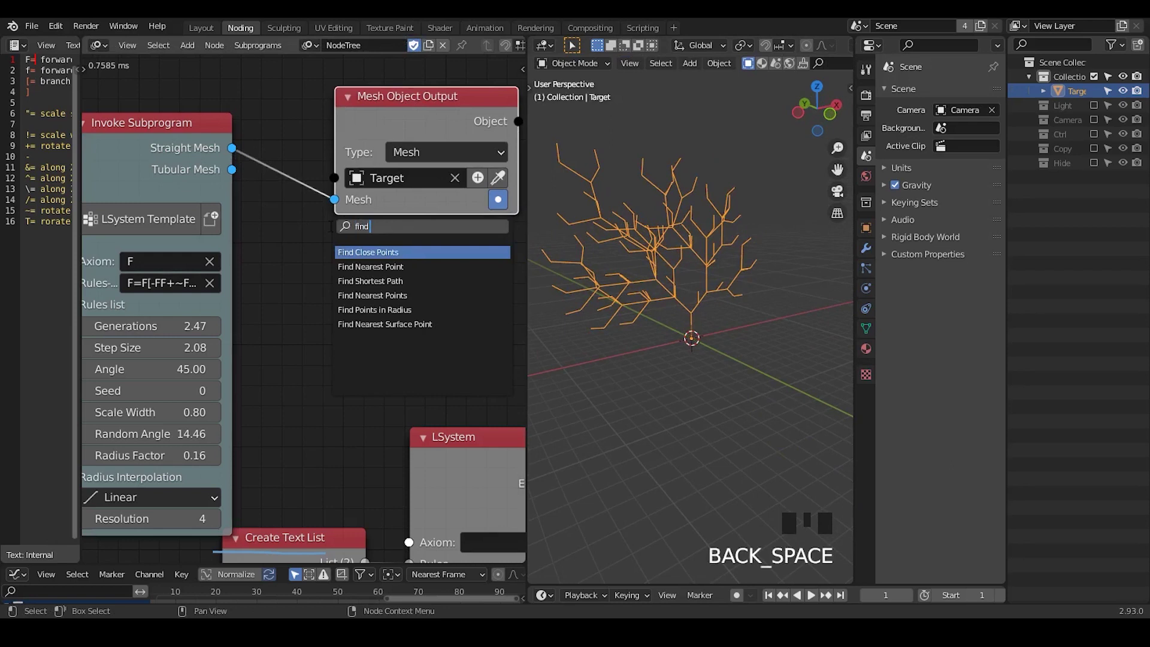
{"action": "key", "text": "Return"}
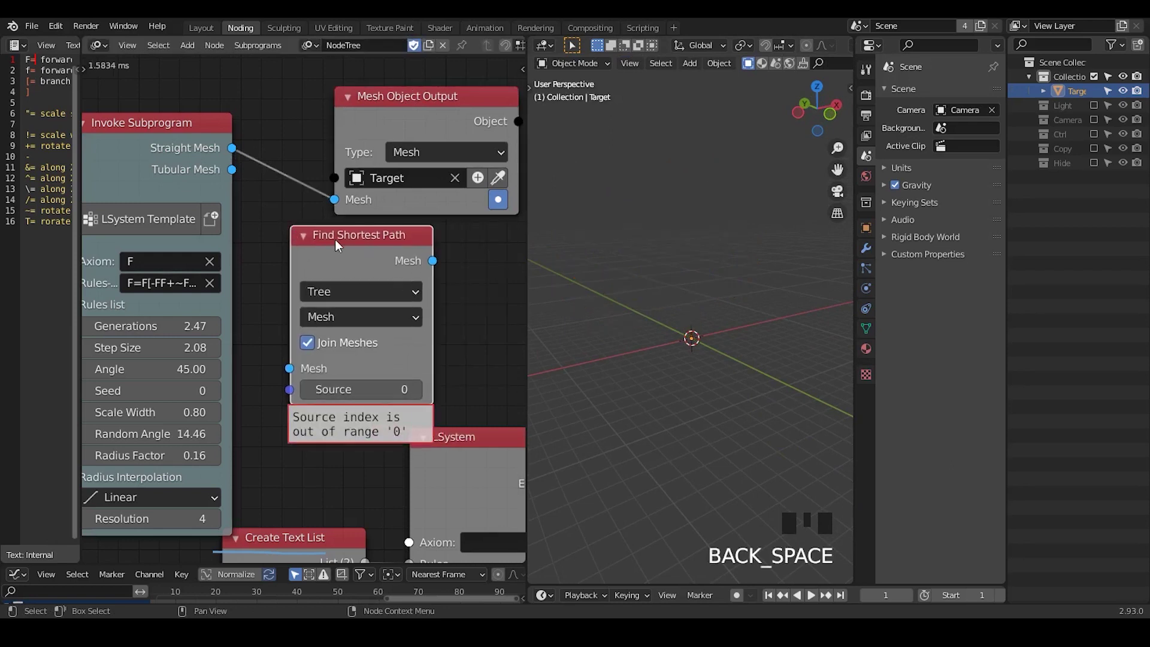
{"action": "left_click", "coordinate": [335, 239]}
{"action": "left_click_drag", "start_coordinate": [347, 250], "coordinate": [311, 141]}
{"action": "mouse_move", "coordinate": [311, 159]}
{"action": "middle_mouse_down"}
{"action": "mouse_move", "coordinate": [253, 187]}
{"action": "mouse_move", "coordinate": [300, 180]}
{"action": "middle_mouse_up"}
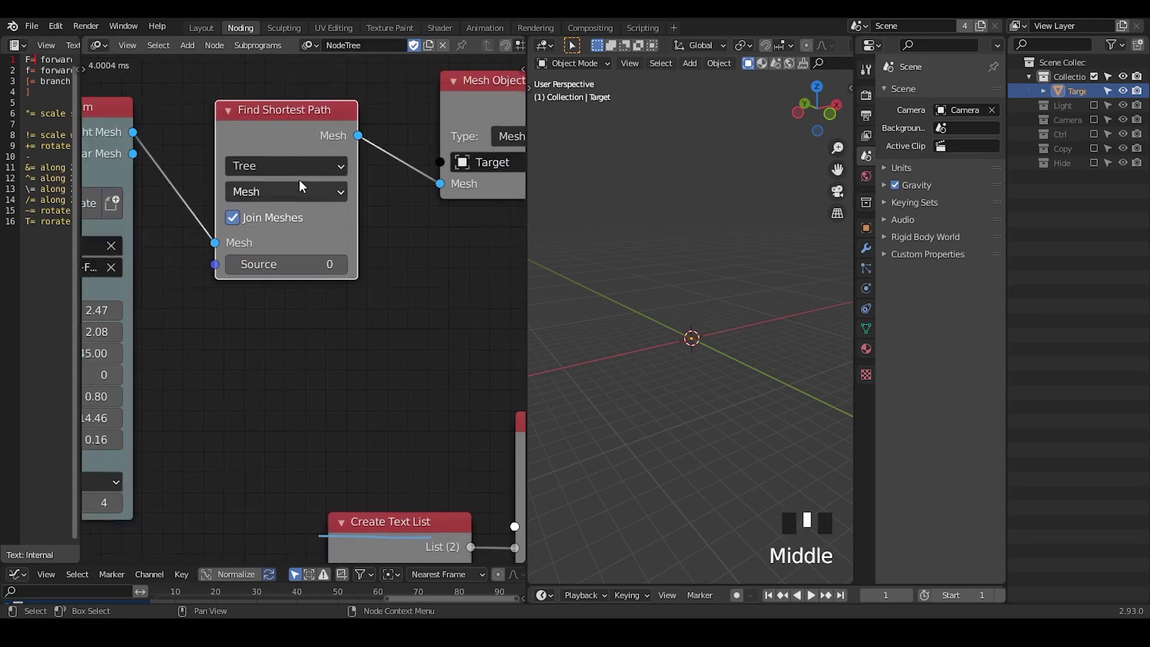
{"action": "left_click", "coordinate": [299, 187]}
{"action": "left_click", "coordinate": [295, 236]}
Add a Curve Object Output node with a new target object, and feed it the splines from Find Shortest Path with Splines enabled
{"action": "middle_click_drag", "start_coordinate": [416, 265], "coordinate": [314, 254]}
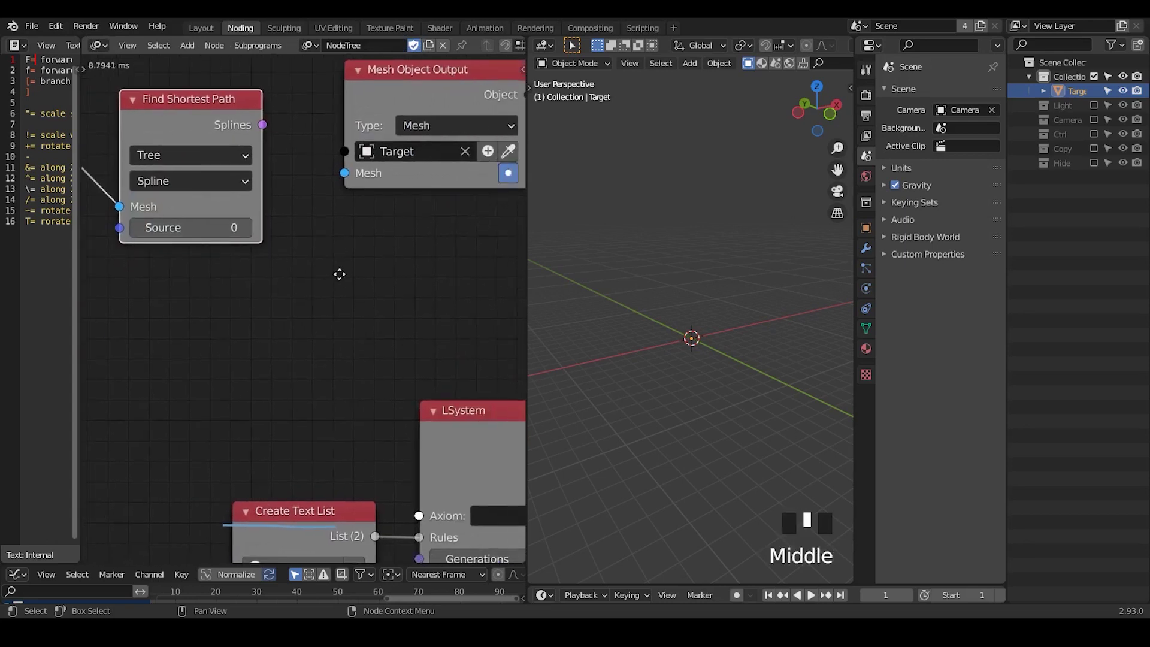
{"action": "key", "text": "ctrl+a"}
{"action": "type", "text": "curve o"}
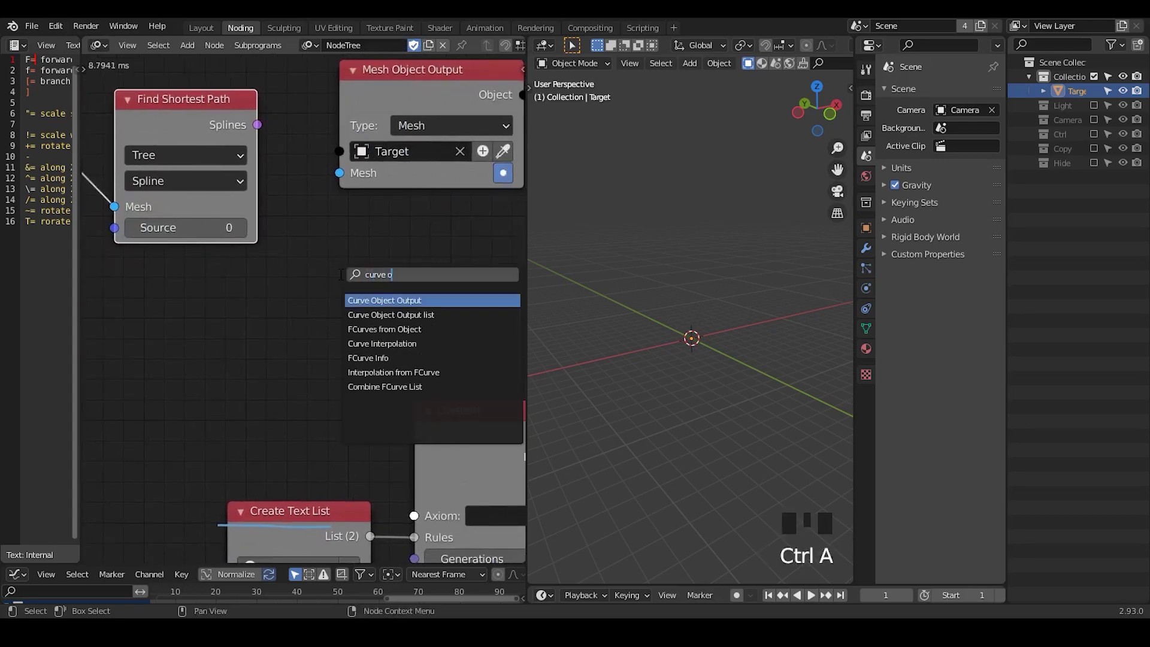
{"action": "key", "text": "Return"}
{"action": "left_click", "coordinate": [321, 223]}
{"action": "left_click_drag", "start_coordinate": [258, 125], "coordinate": [325, 324]}
{"action": "left_click", "coordinate": [467, 300]}
{"action": "left_click", "coordinate": [488, 324]}
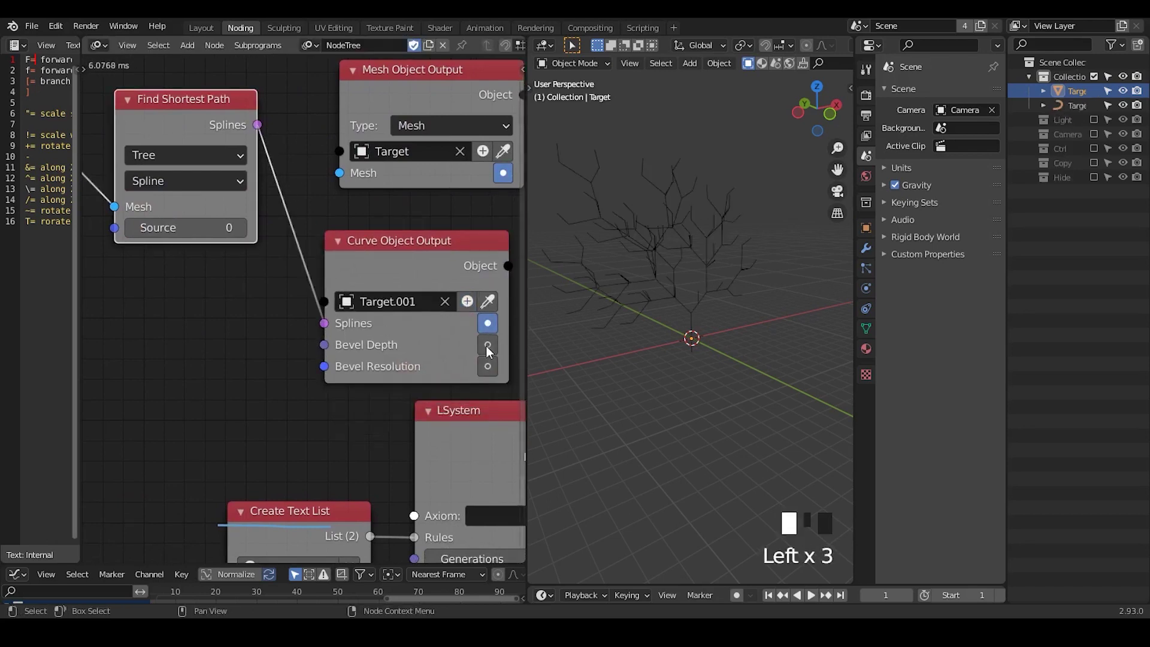
Enable the Curve Object Output's Bevel Depth, set it to 1.24, and select the resulting curve tree in the viewport
{"action": "left_click", "coordinate": [487, 346]}
{"action": "left_click_drag", "start_coordinate": [406, 344], "coordinate": [473, 344], "text": "shift"}
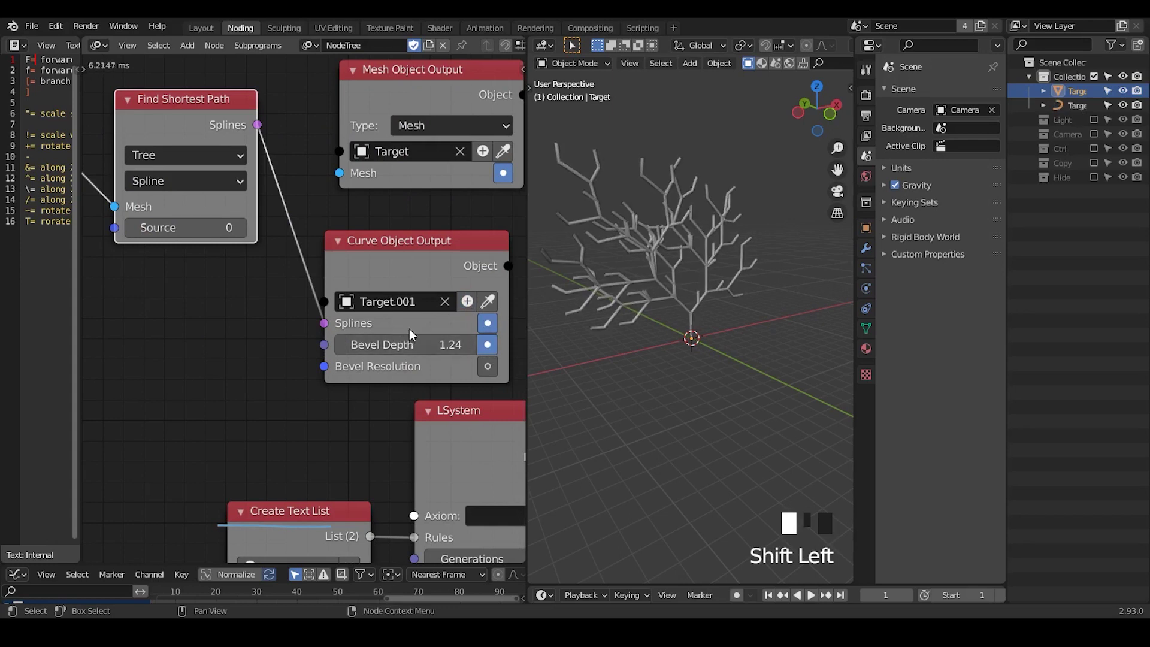
{"action": "middle_click_drag", "start_coordinate": [702, 272], "coordinate": [688, 233]}
{"action": "left_click", "coordinate": [688, 231]}
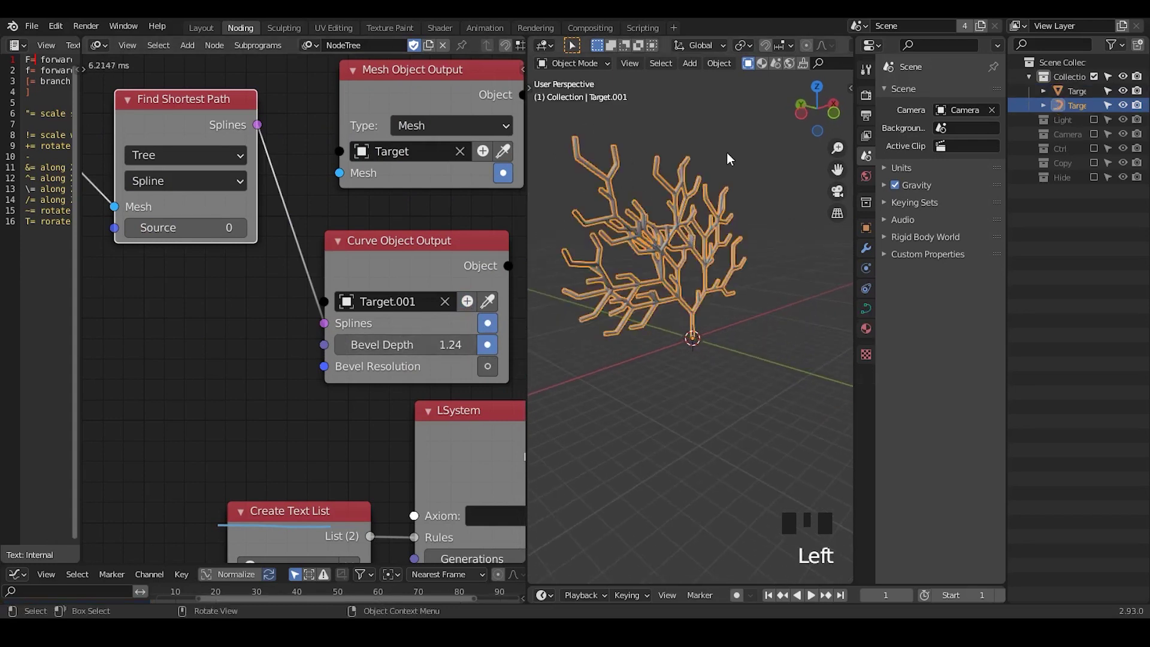
{"action": "left_click", "coordinate": [689, 228]}
{"action": "left_click", "coordinate": [689, 229]}
Insert a Trim Spline - normalized subprogram between Find Shortest Path and the Curve Object Output node
{"action": "left_click_drag", "start_coordinate": [365, 258], "coordinate": [421, 235]}
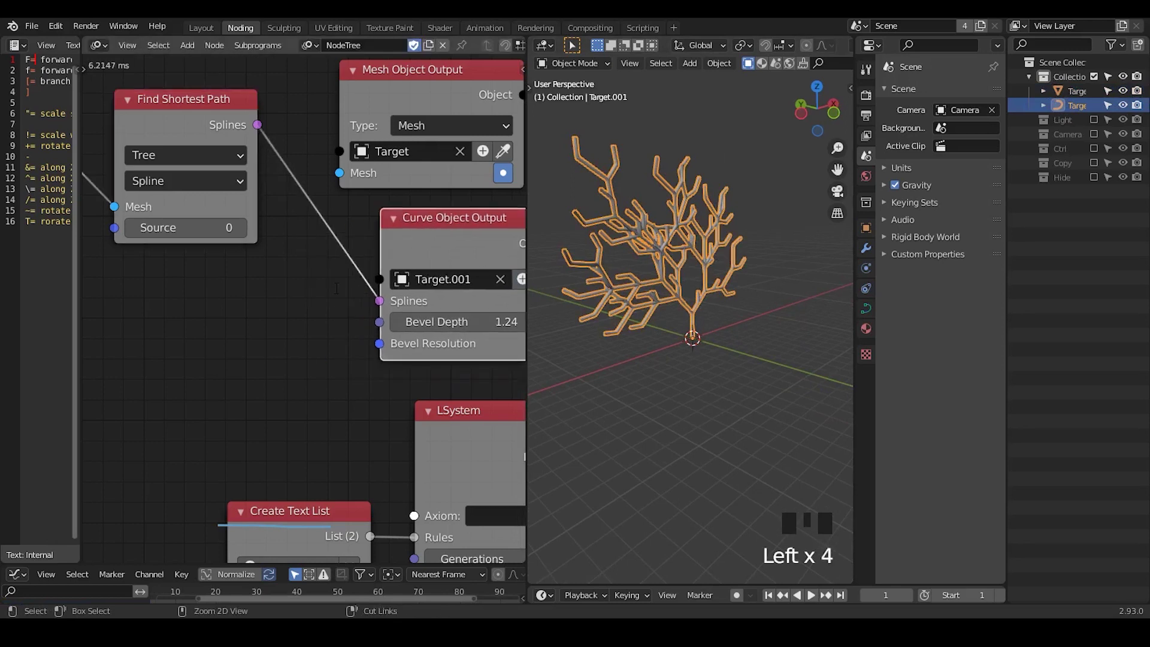
{"action": "key", "text": "ctrl+a"}
{"action": "type", "text": "trim psp"}
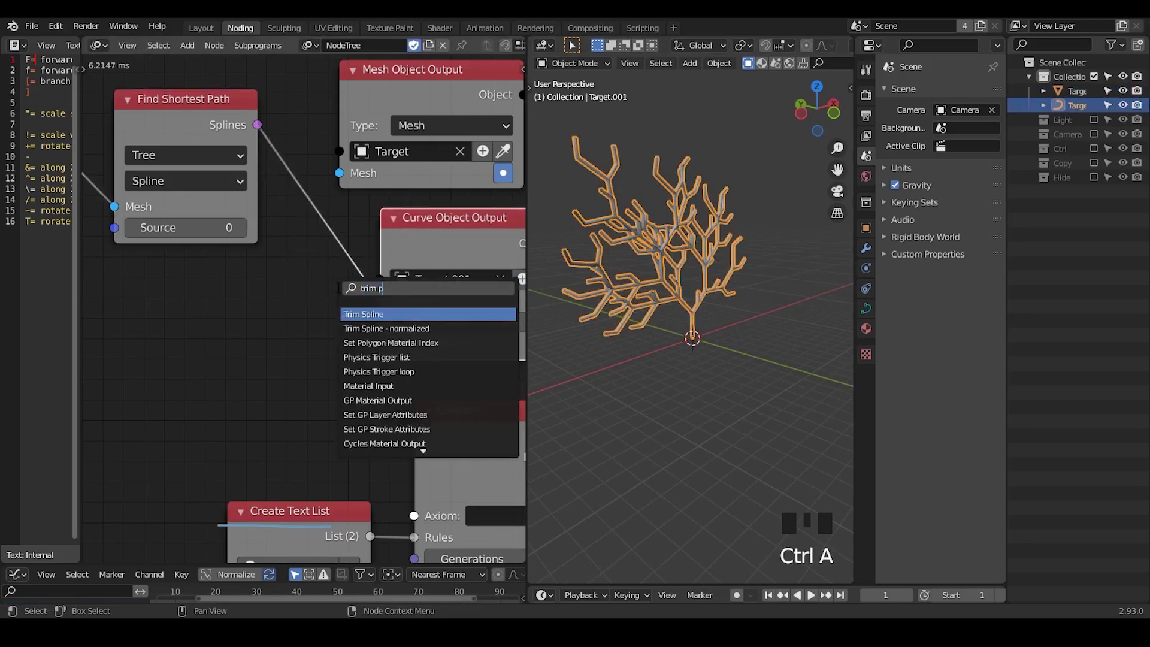
{"action": "key", "text": "BackSpace"}
{"action": "key", "text": "BackSpace"}
{"action": "key", "text": "BackSpace"}
{"action": "type", "text": "spline"}
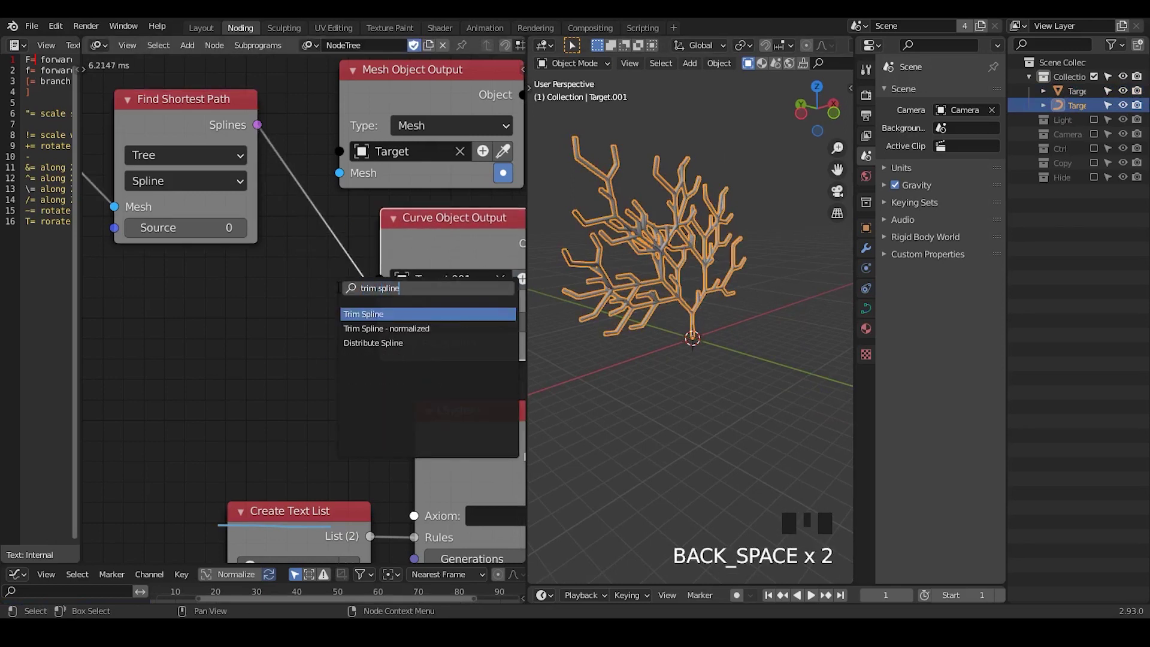
{"action": "key", "text": "Down"}
{"action": "key", "text": "Return"}
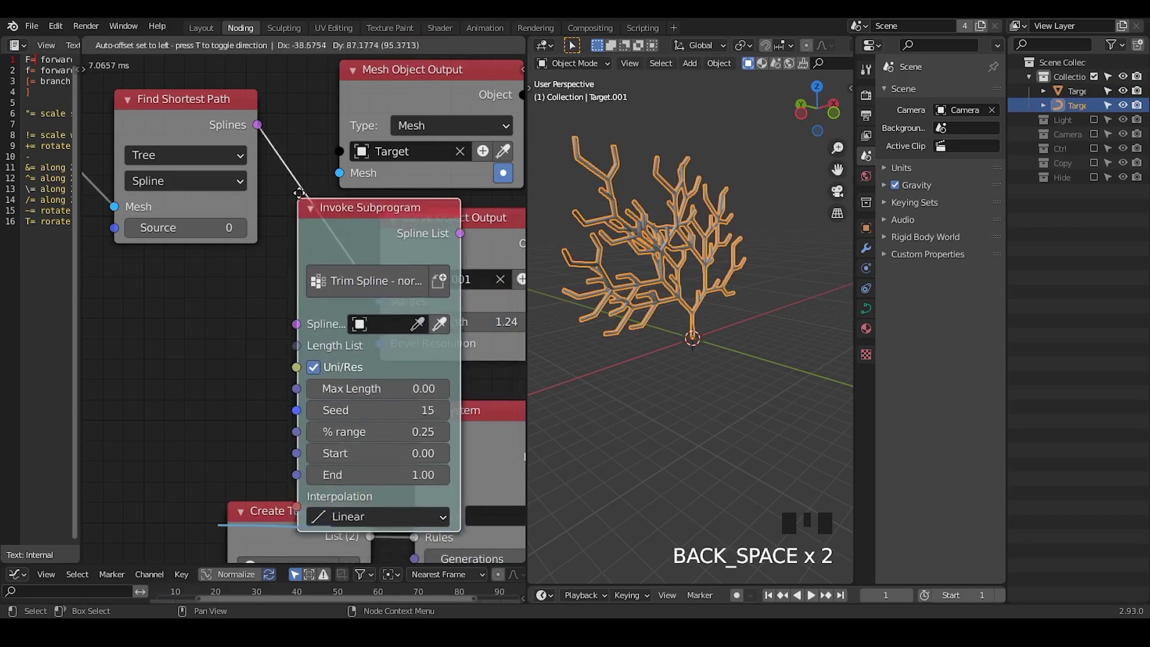
{"action": "left_click", "coordinate": [134, 195]}
{"action": "middle_click_drag", "start_coordinate": [279, 300], "coordinate": [400, 214]}
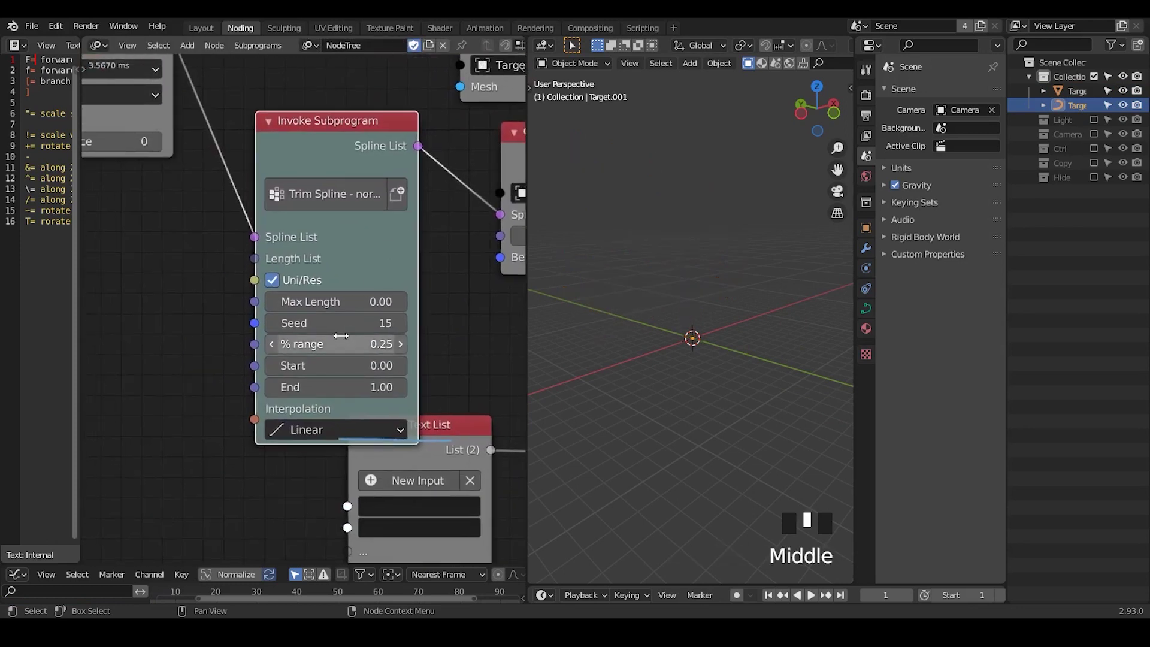
Insert a Spline Length Filter before the trim subprogram, and link its Length and Max outputs to Length List and Max Length
{"action": "left_click", "coordinate": [350, 385]}
{"action": "left_click", "coordinate": [265, 329]}
{"action": "middle_click_drag", "start_coordinate": [267, 334], "coordinate": [308, 355]}
{"action": "key", "text": "ctrl+a"}
{"action": "type", "text": "spline length"}
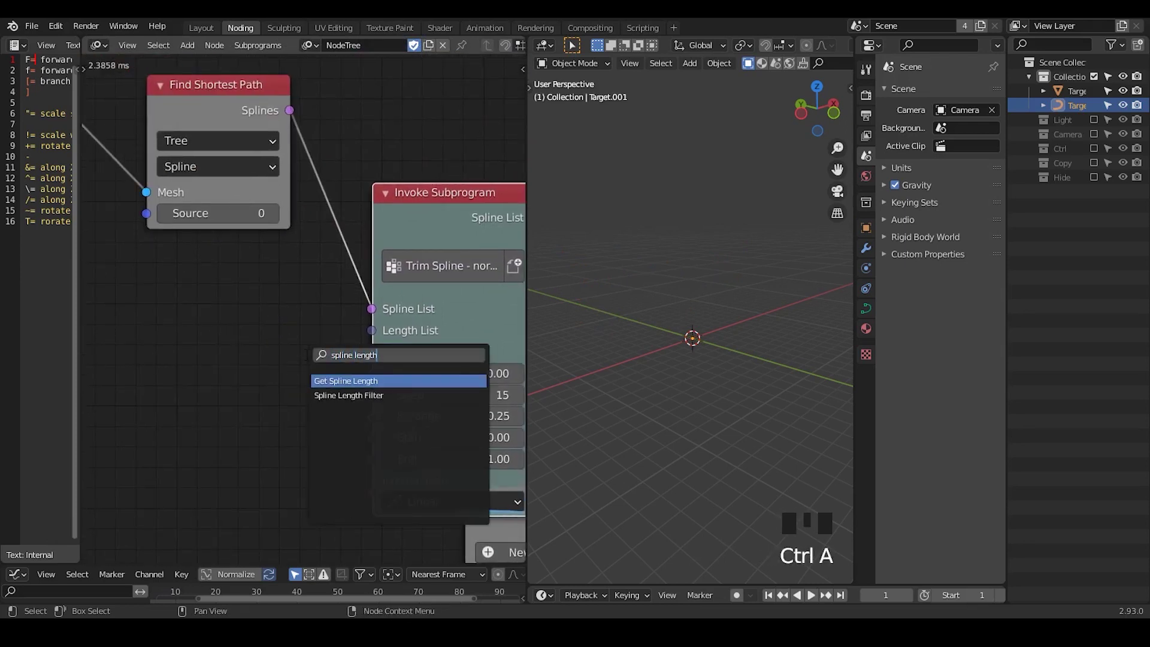
{"action": "key", "text": "Down"}
{"action": "key", "text": "Return"}
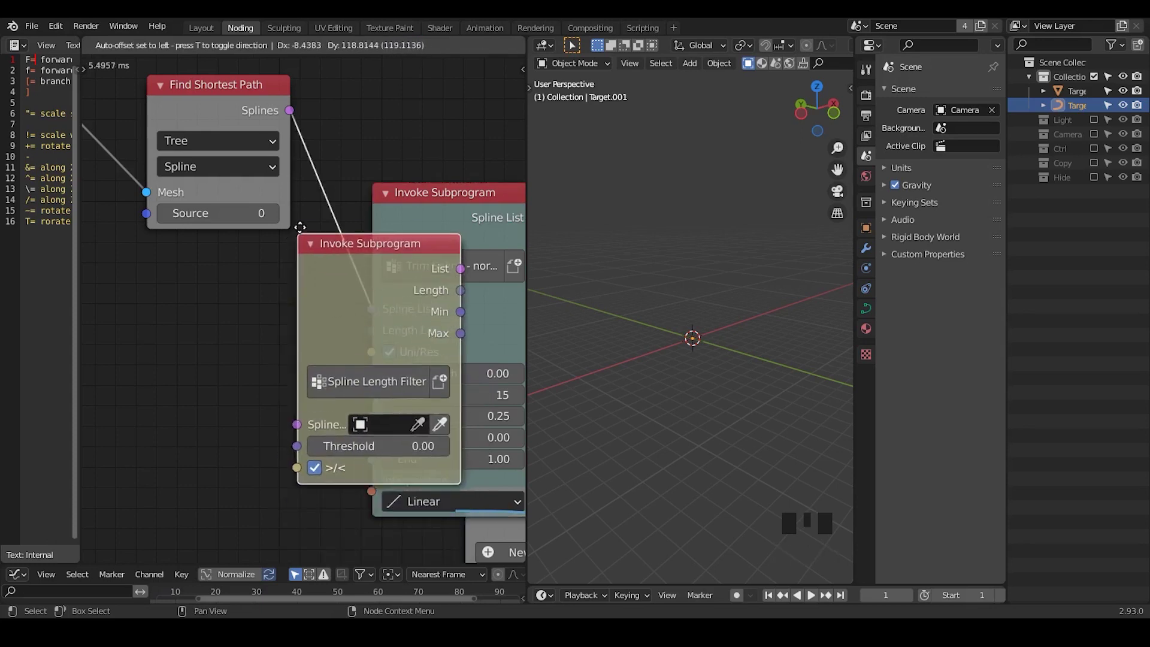
{"action": "left_click", "coordinate": [301, 232]}
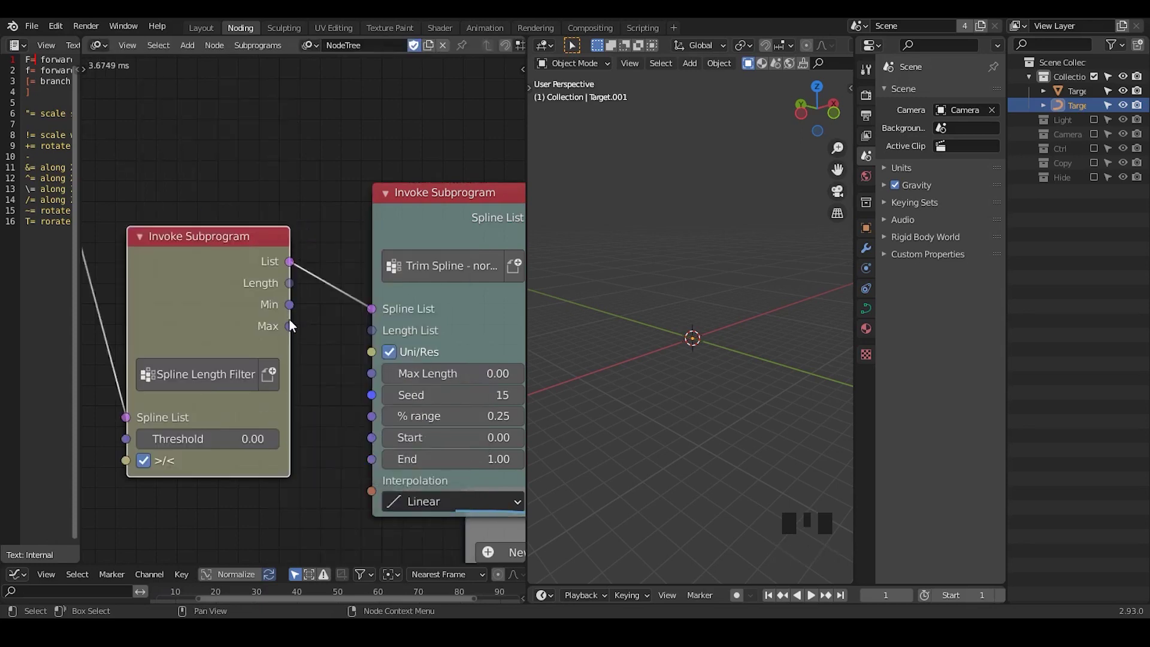
{"action": "left_click_drag", "start_coordinate": [290, 325], "coordinate": [372, 373]}
{"action": "left_click_drag", "start_coordinate": [289, 283], "coordinate": [367, 338]}
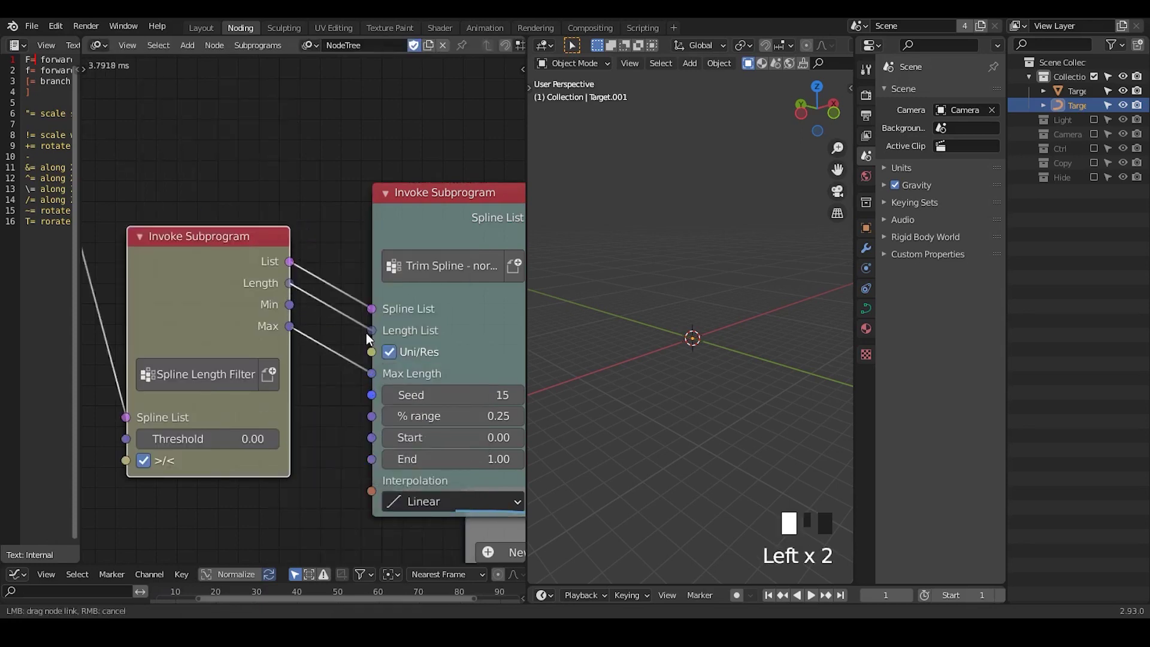
Vary the End value of the Trim Spline - normalized subprogram to test the trimming, ending at 1.18
{"action": "middle_click_drag", "start_coordinate": [362, 426], "coordinate": [239, 391]}
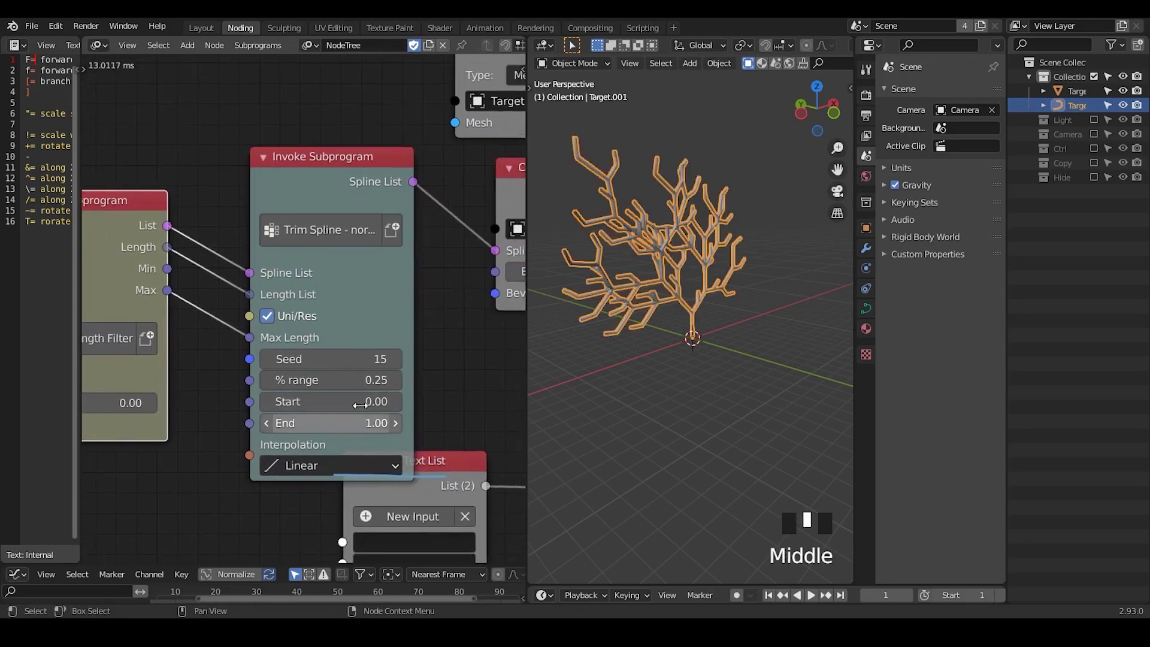
{"action": "mouse_move", "coordinate": [360, 423]}
{"action": "left_mouse_down"}
{"action": "mouse_move", "coordinate": [251, 423]}
{"action": "mouse_move", "coordinate": [393, 423]}
{"action": "mouse_move", "coordinate": [274, 423]}
{"action": "mouse_move", "coordinate": [374, 423]}
{"action": "left_mouse_up"}
Select every node in the node tree and delete them all
{"action": "middle_click_drag", "start_coordinate": [423, 229], "coordinate": [399, 372], "text": "ctrl"}
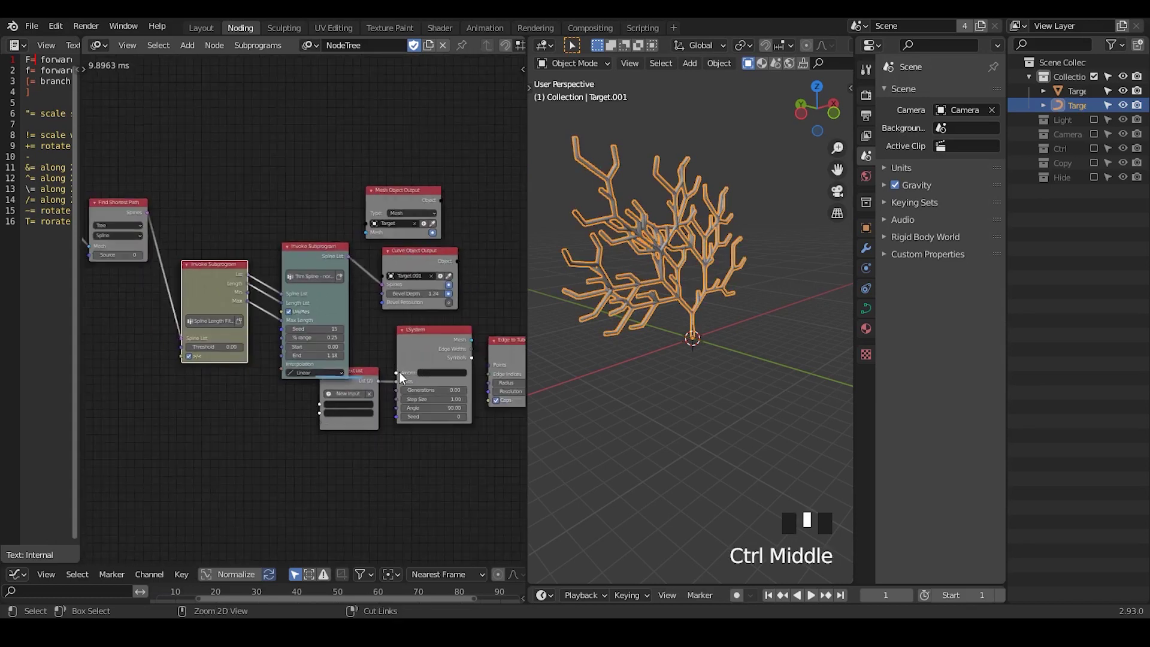
{"action": "left_click", "coordinate": [381, 325]}
{"action": "middle_click_drag", "start_coordinate": [488, 213], "coordinate": [450, 291]}
{"action": "left_click_drag", "start_coordinate": [438, 174], "coordinate": [164, 421]}
{"action": "key", "text": "x"}
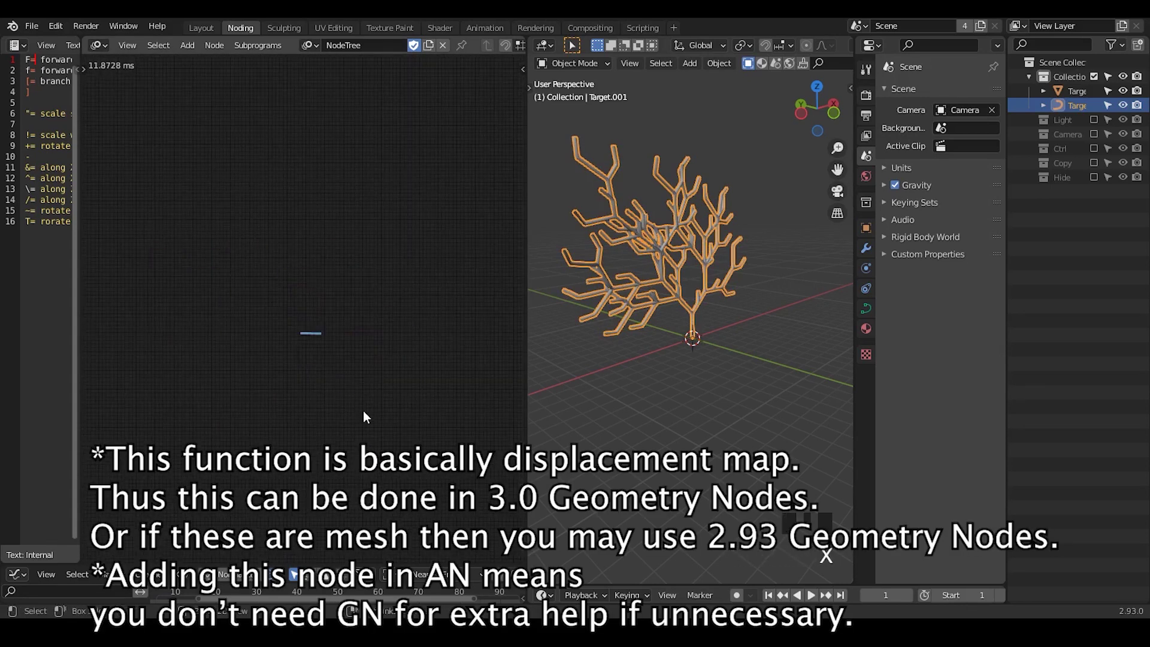
Erase the leftover blue annotation stroke and enlarge the node editor over the text editor area
{"action": "middle_click_drag", "start_coordinate": [363, 414], "coordinate": [339, 205], "text": "ctrl"}
{"action": "middle_click_drag", "start_coordinate": [359, 390], "coordinate": [342, 300]}
{"action": "right_click_drag", "start_coordinate": [348, 330], "coordinate": [300, 332]}
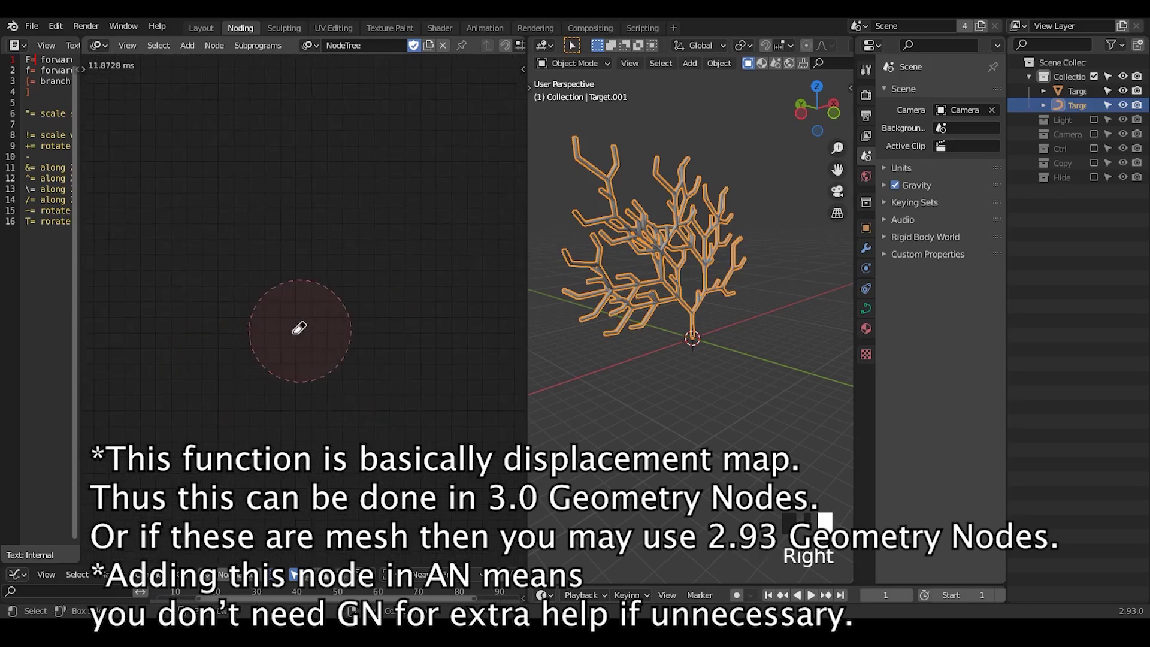
{"action": "middle_click_drag", "start_coordinate": [355, 320], "coordinate": [359, 278], "text": "ctrl"}
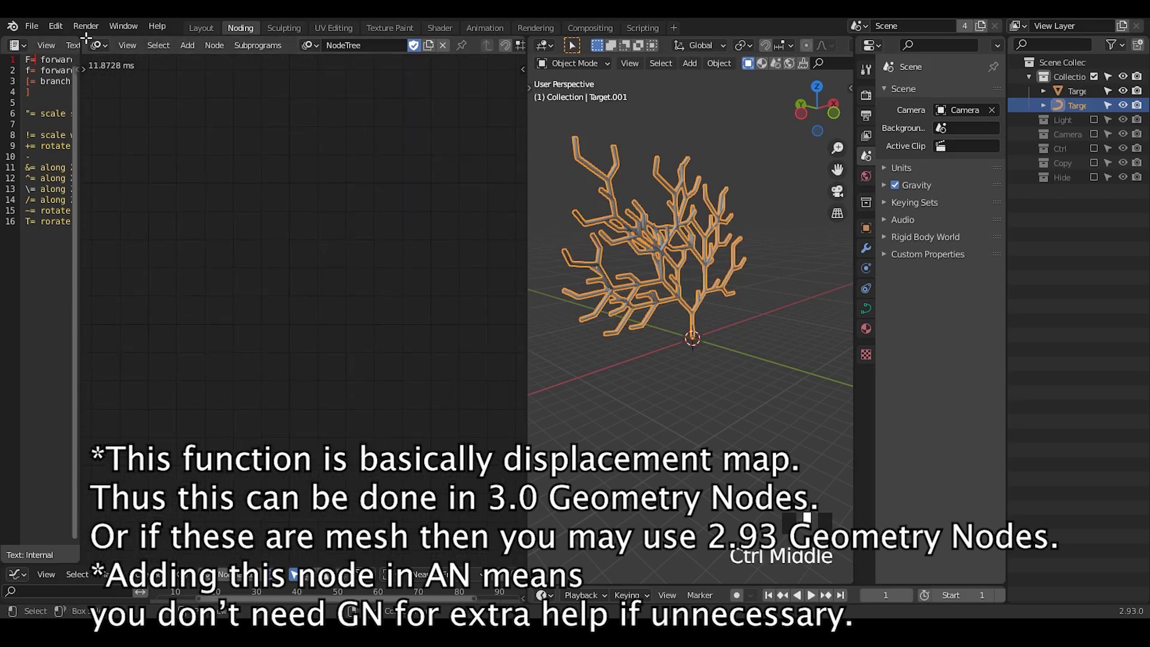
{"action": "left_click_drag", "start_coordinate": [86, 38], "coordinate": [35, 39]}
Add a Distribute Matrices node in Spiral mode to the empty node tree
{"action": "key", "text": "ctrl+a"}
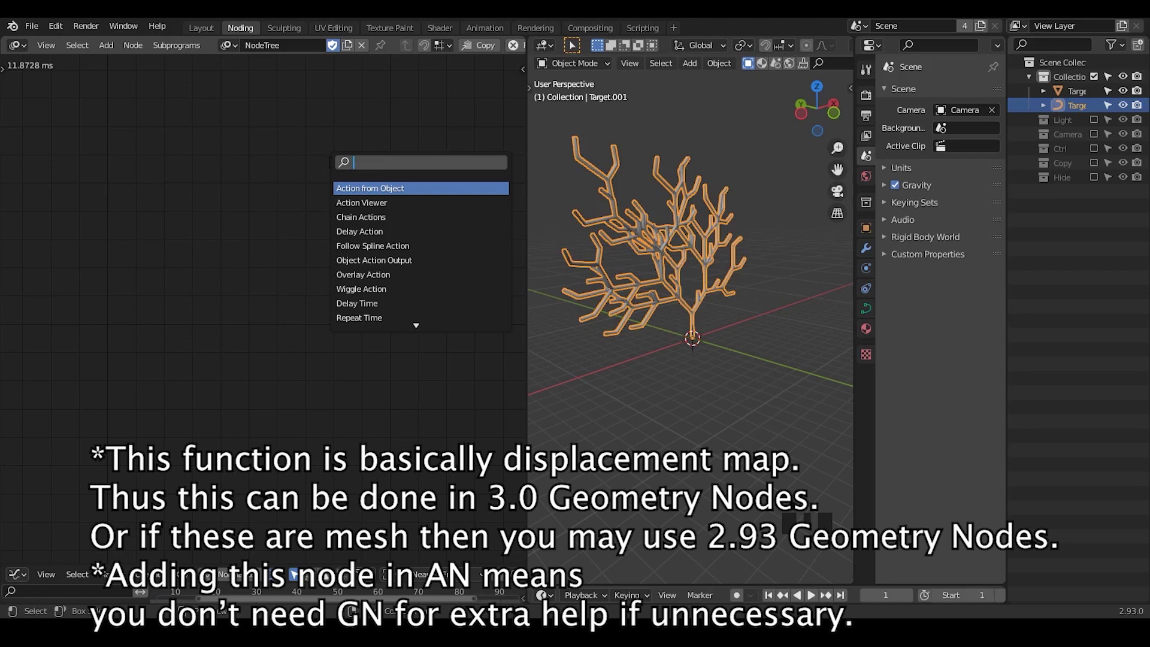
{"action": "type", "text": "distribute"}
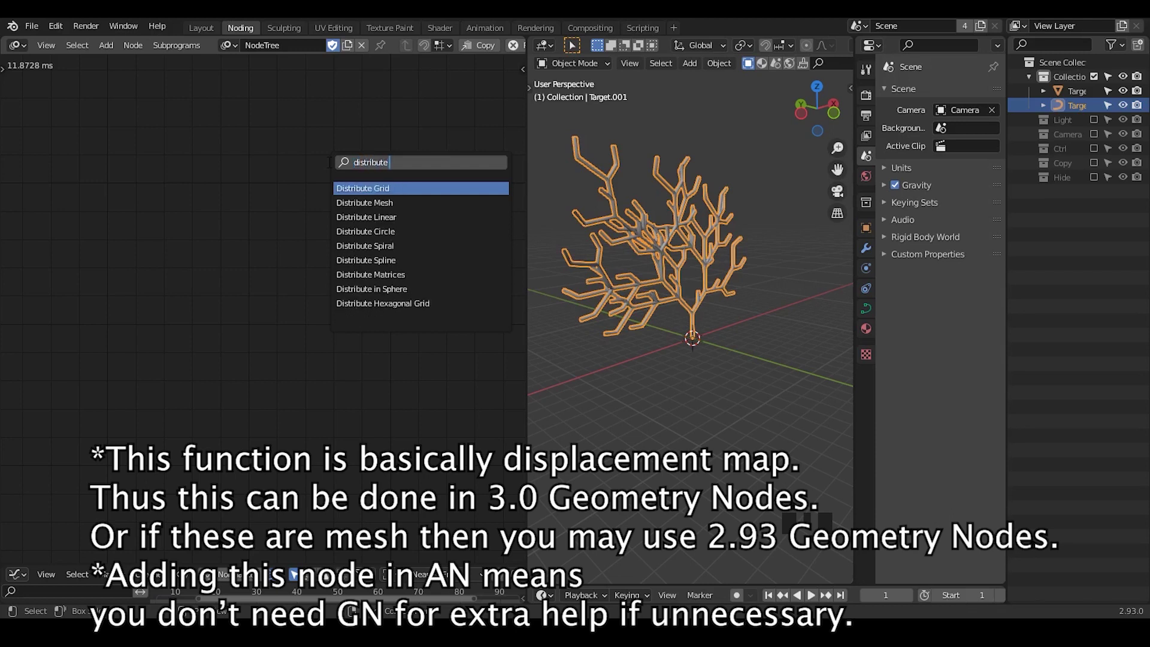
{"action": "type", "text": "spiral"}
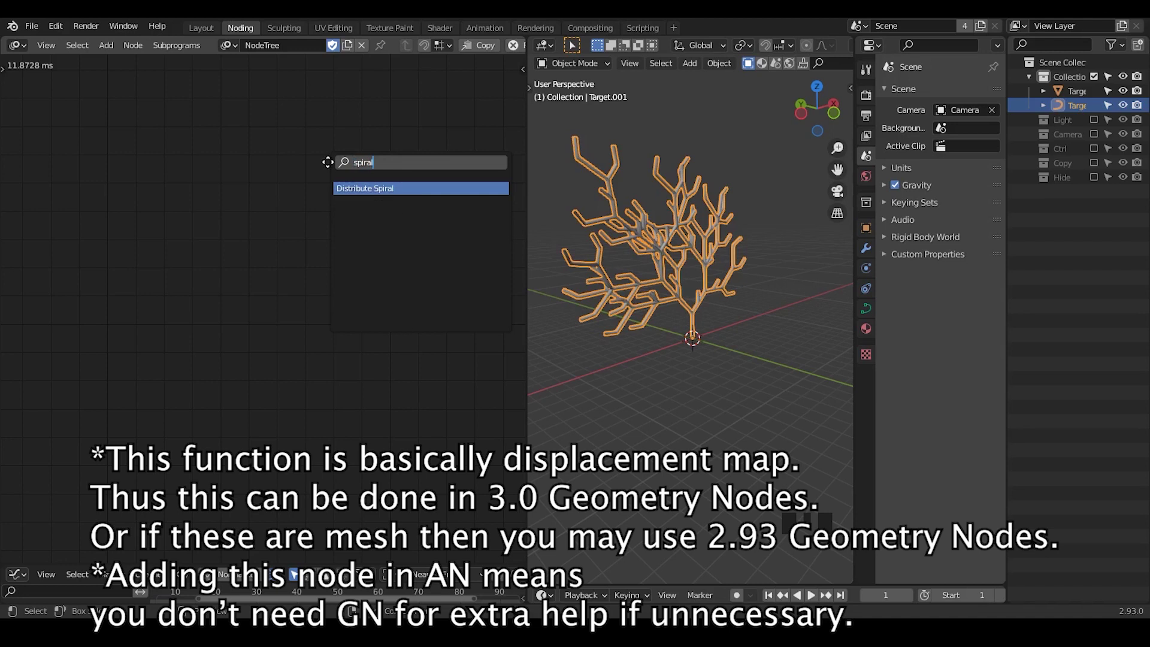
{"action": "key", "text": "Return"}
{"action": "left_click", "coordinate": [42, 125]}
{"action": "middle_click_drag", "start_coordinate": [296, 167], "coordinate": [227, 216], "text": "ctrl"}
Add a second Distribute Matrices node in Circle mode beside the spiral one
{"action": "key", "text": "ctrl+a"}
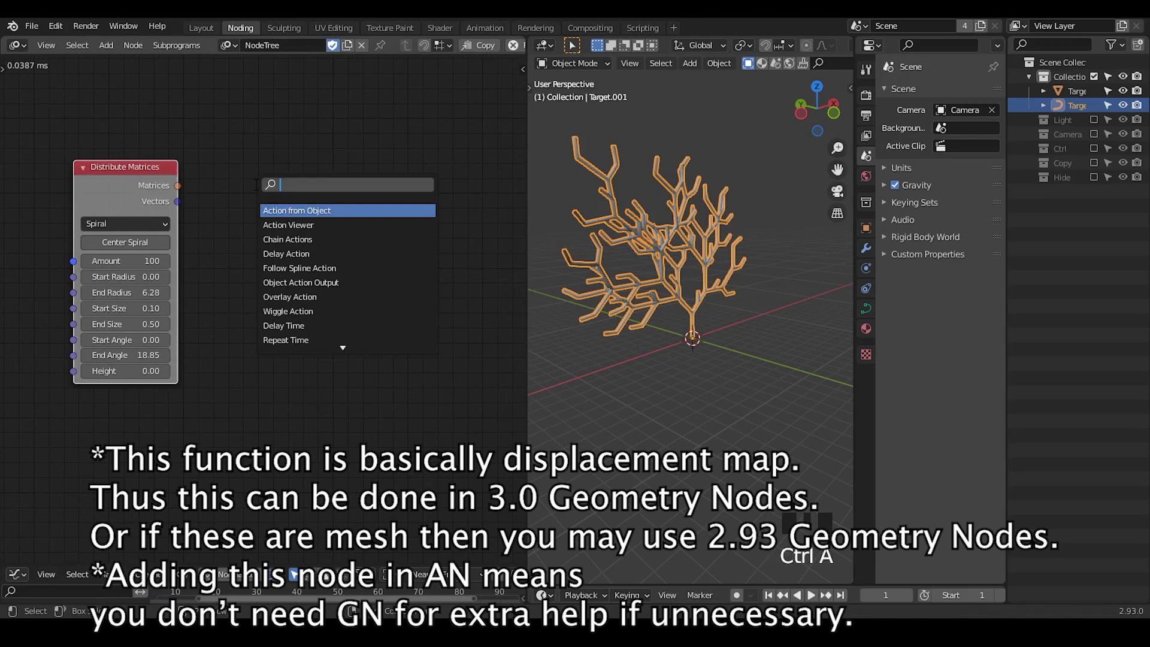
{"action": "type", "text": "circle"}
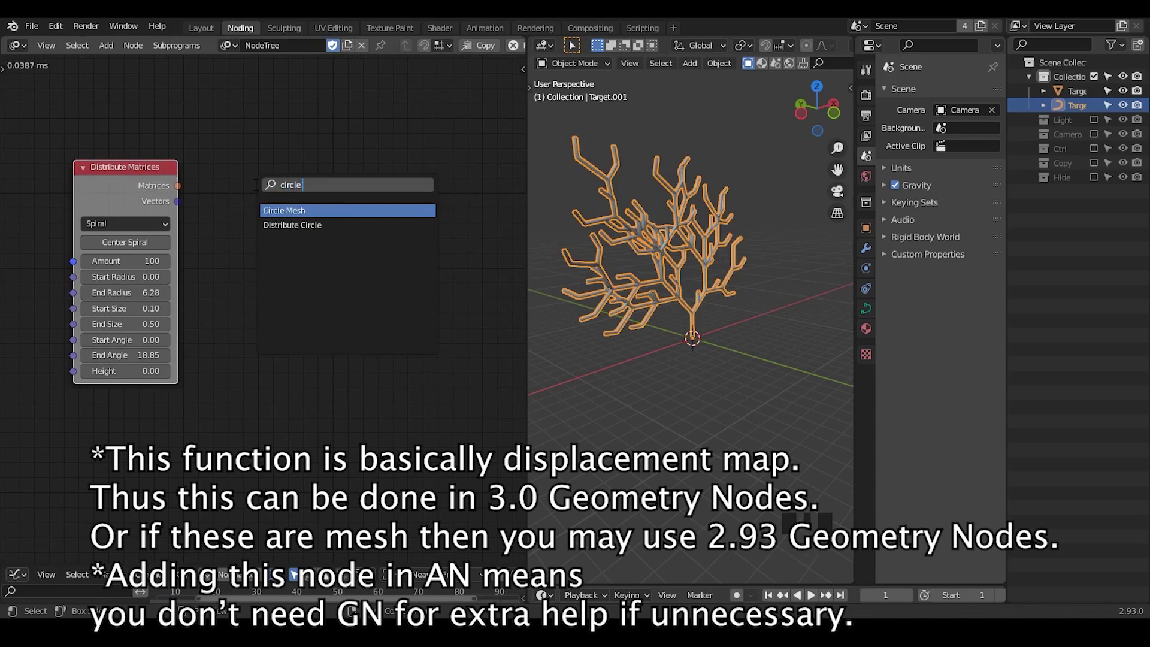
{"action": "key", "text": "Down"}
{"action": "key", "text": "Return"}
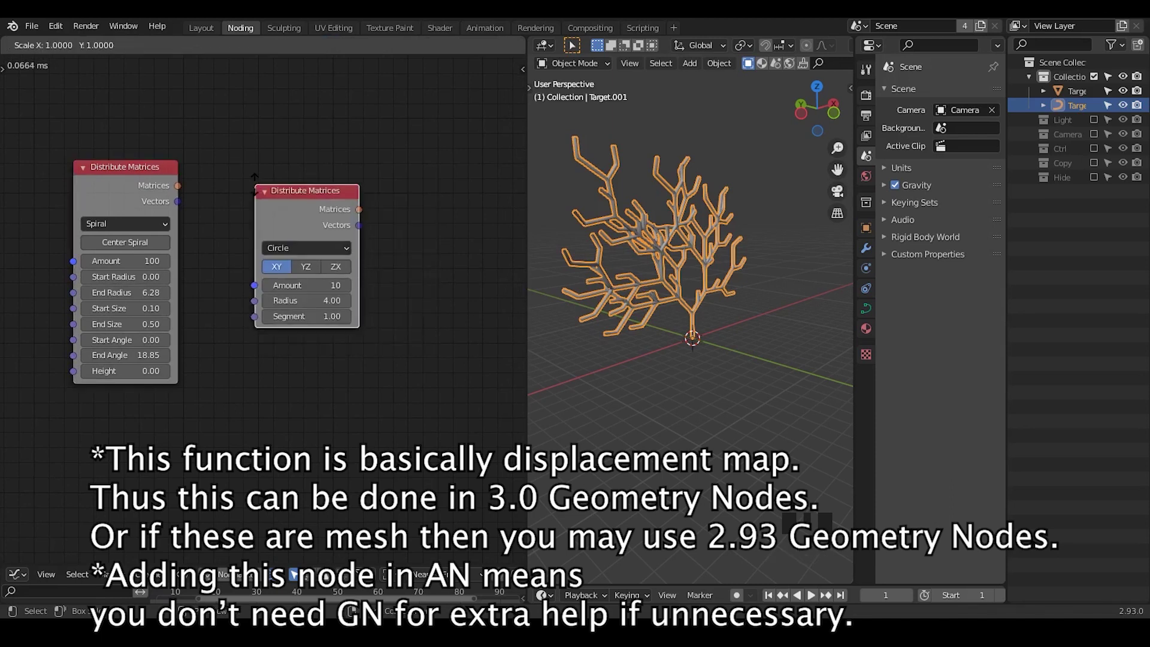
{"action": "left_click", "coordinate": [254, 177]}
Add a Spline Formation subprogram fed at Points by the circle node's Vectors, and move the spiral node below the circle node
{"action": "key", "text": "ctrl+a"}
{"action": "type", "text": "spl"}
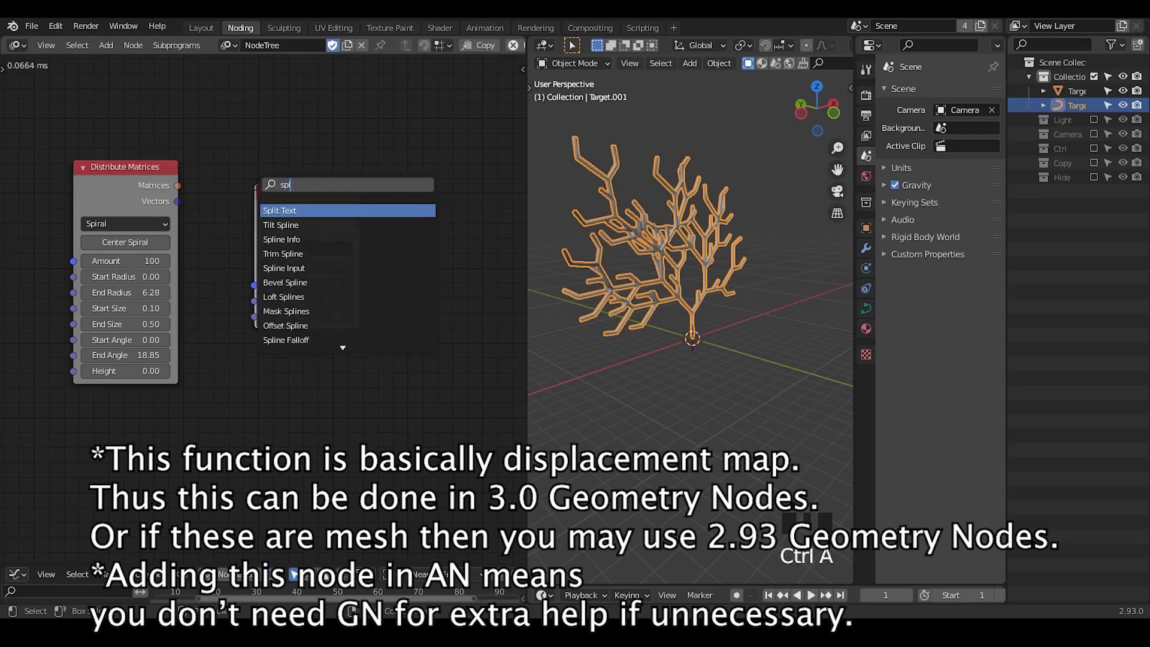
{"action": "type", "text": "ine from"}
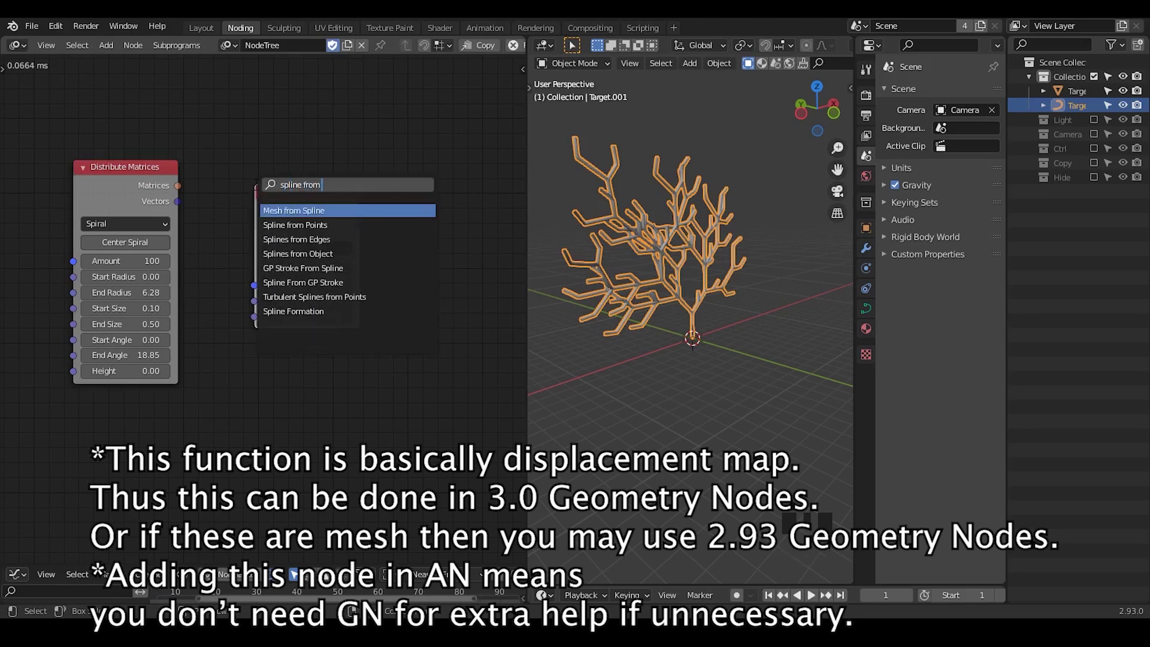
{"action": "key", "text": "Down"}
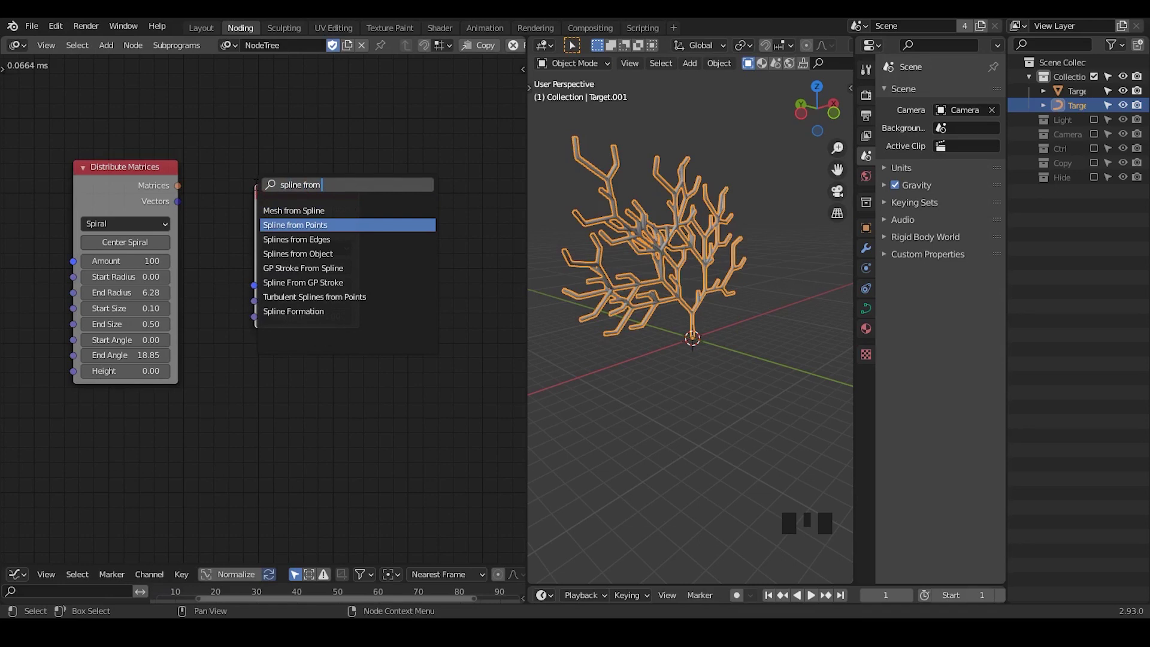
{"action": "key", "text": "BackSpace"}
{"action": "key", "text": "BackSpace"}
{"action": "type", "text": "orm"}
{"action": "key", "text": "Return"}
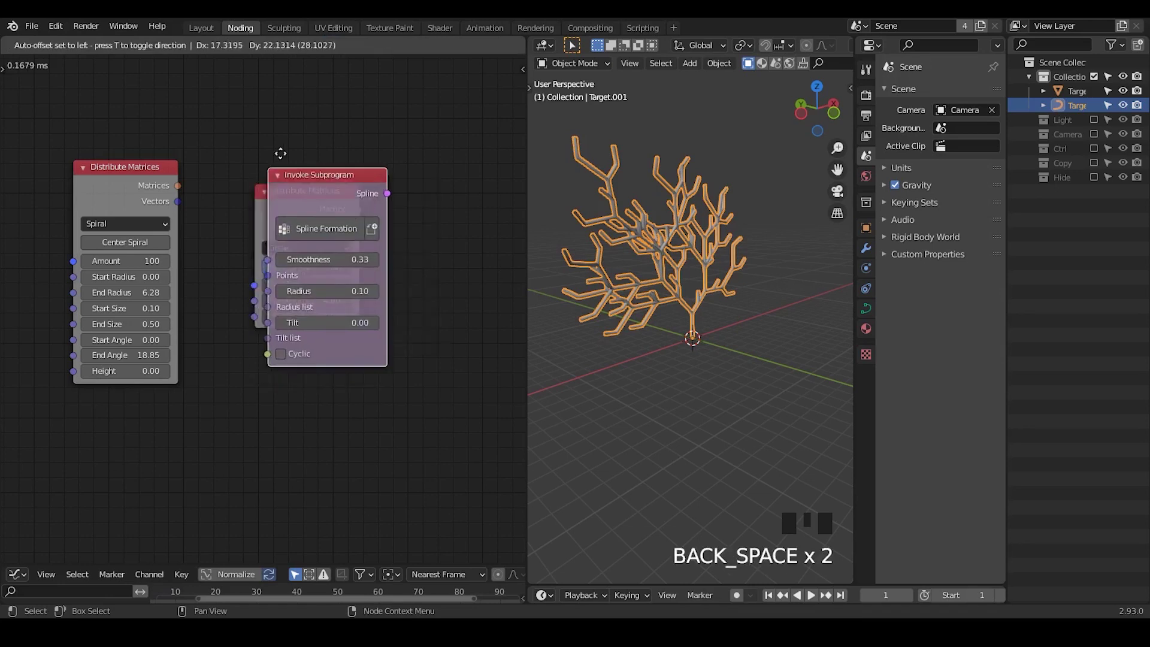
{"action": "left_click", "coordinate": [450, 146]}
{"action": "middle_click_drag", "start_coordinate": [378, 180], "coordinate": [307, 159]}
{"action": "left_click_drag", "start_coordinate": [289, 201], "coordinate": [365, 245]}
{"action": "left_click_drag", "start_coordinate": [60, 143], "coordinate": [271, 321]}
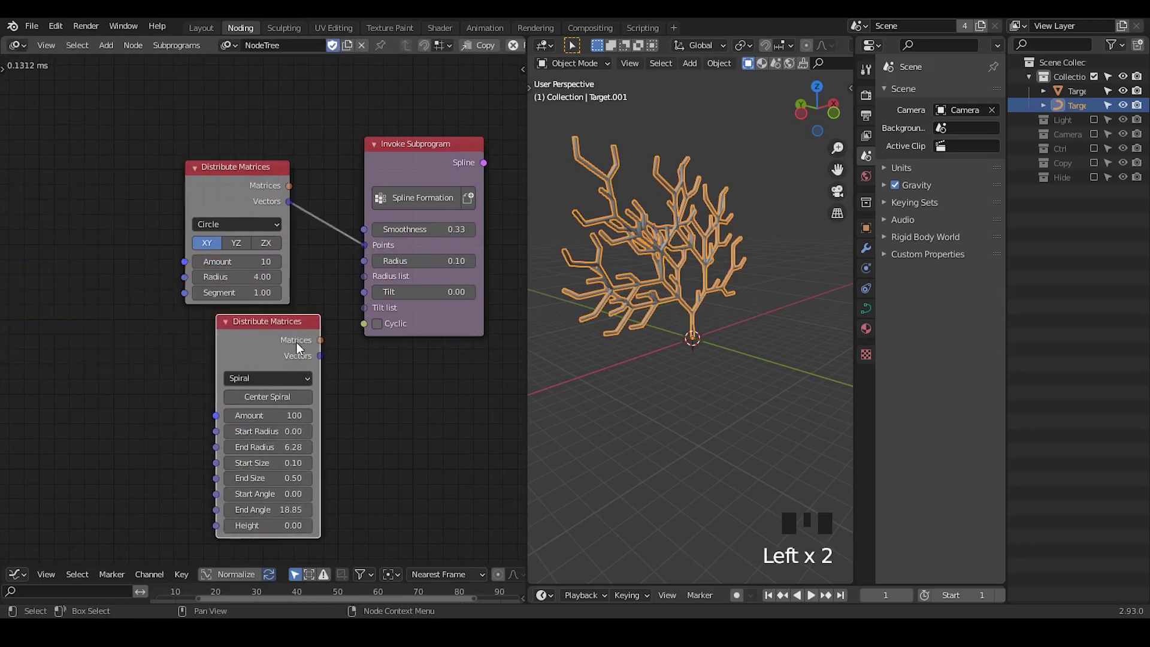
Add a Replicate Spline node, and feed it the formed spline and the spiral node's Matrices as Transformations
{"action": "middle_click_drag", "start_coordinate": [270, 322], "coordinate": [121, 242]}
{"action": "key", "text": "ctrl+a"}
{"action": "type", "text": "replicate"}
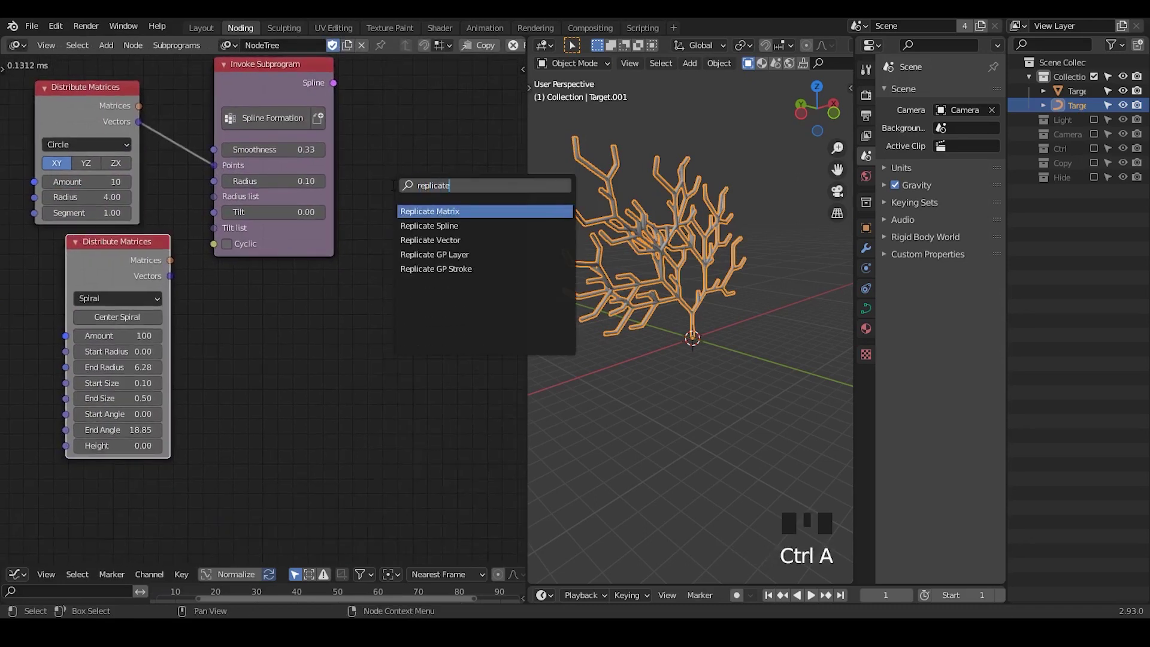
{"action": "key", "text": "Return"}
{"action": "left_click", "coordinate": [389, 139]}
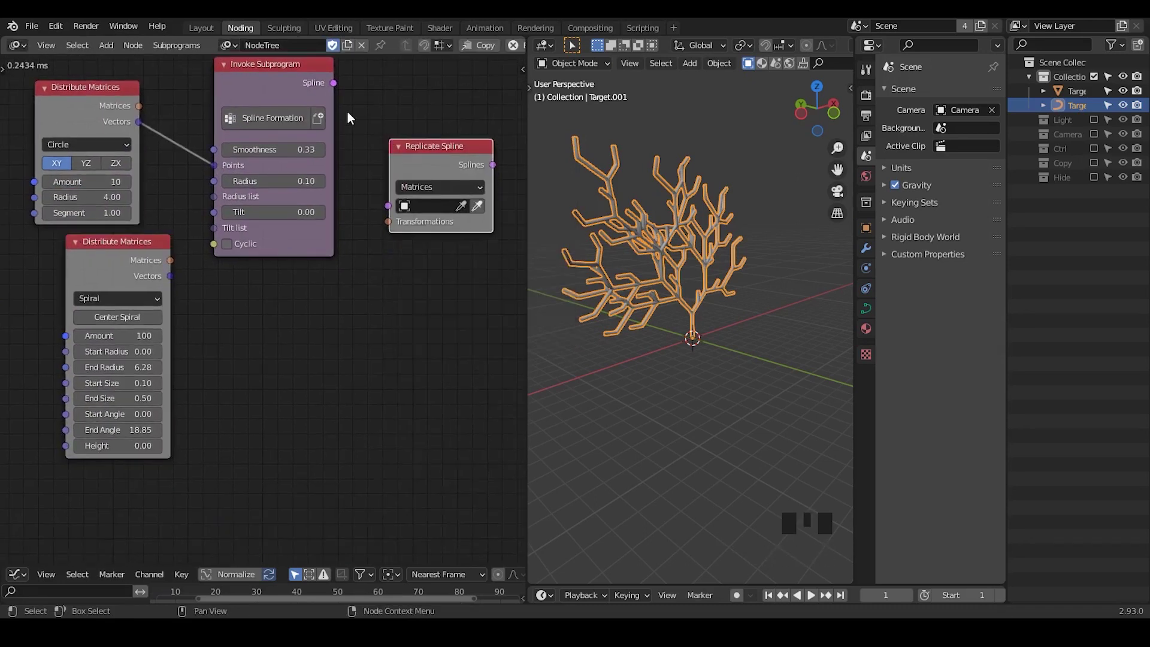
{"action": "left_click_drag", "start_coordinate": [334, 83], "coordinate": [358, 138]}
{"action": "left_click_drag", "start_coordinate": [397, 217], "coordinate": [391, 207]}
{"action": "left_click_drag", "start_coordinate": [171, 260], "coordinate": [368, 234]}
{"action": "left_click_drag", "start_coordinate": [141, 269], "coordinate": [311, 276]}
Set the spiral node's End Radius to 0, Start Size to 1 and End Size to 1.5
{"action": "middle_click_drag", "start_coordinate": [292, 370], "coordinate": [220, 364]}
{"action": "left_click", "coordinate": [220, 364]}
{"action": "type", "text": "0"}
{"action": "key", "text": "Return"}
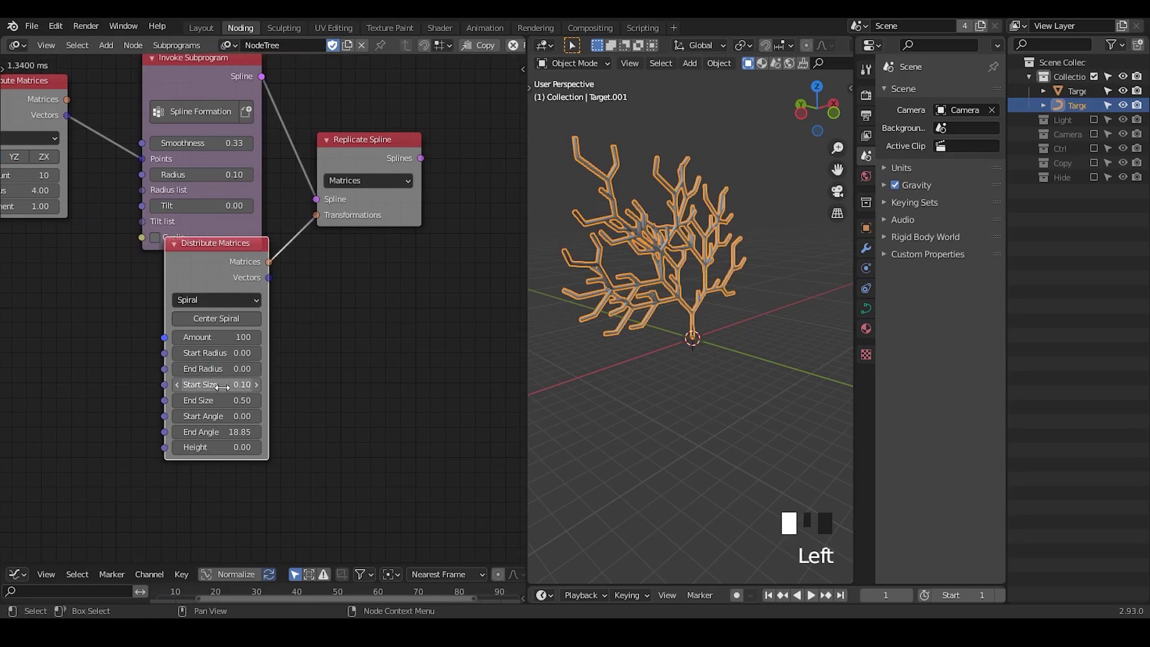
{"action": "left_click", "coordinate": [220, 383]}
{"action": "type", "text": "1"}
{"action": "key", "text": "Return"}
{"action": "left_click", "coordinate": [230, 399]}
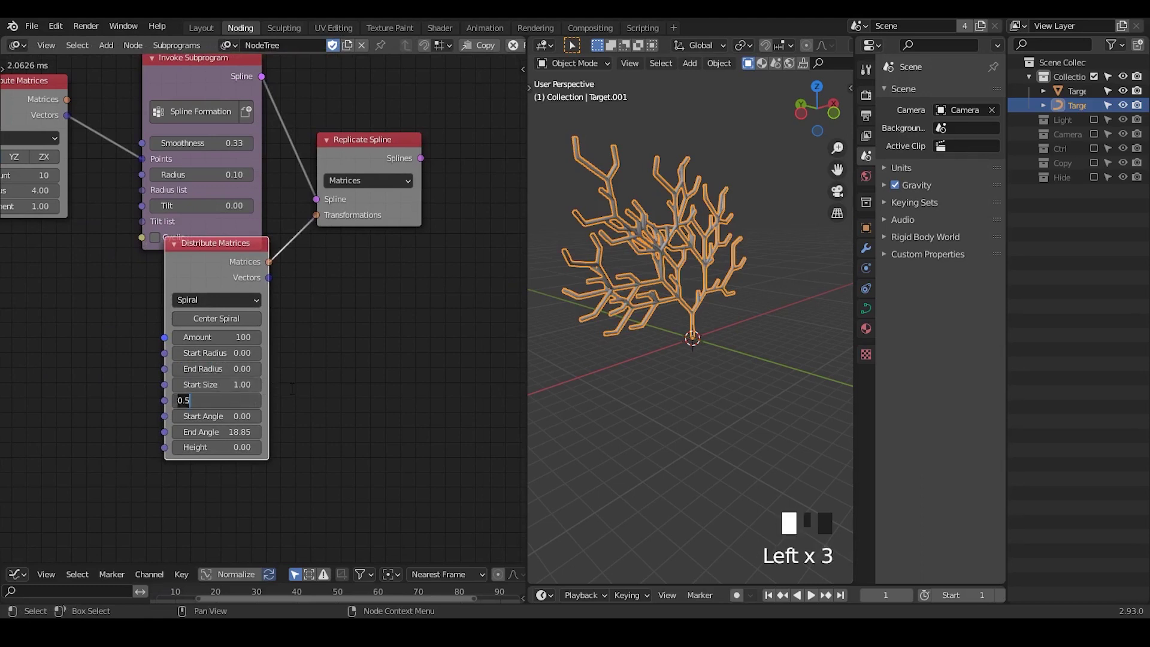
Add a Curve Object Output with a new target object for the replicated splines, enabling Splines and a Bevel Depth of 0.57
{"action": "middle_click_drag", "start_coordinate": [309, 363], "coordinate": [180, 436]}
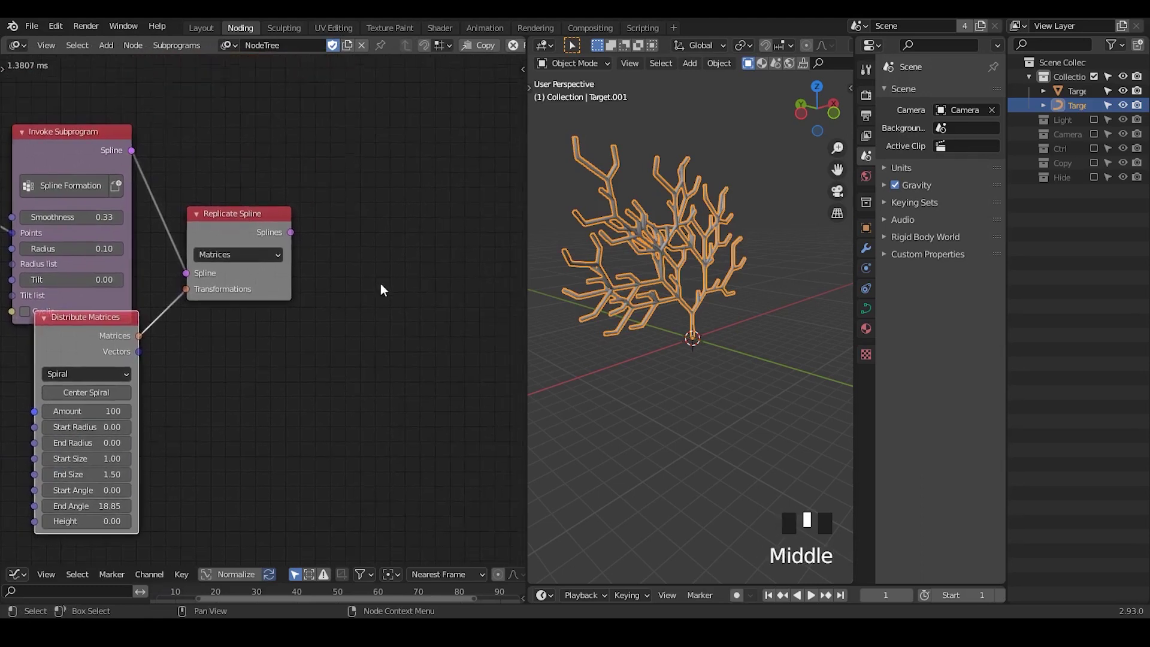
{"action": "key", "text": "ctrl+a"}
{"action": "type", "text": "curve obje"}
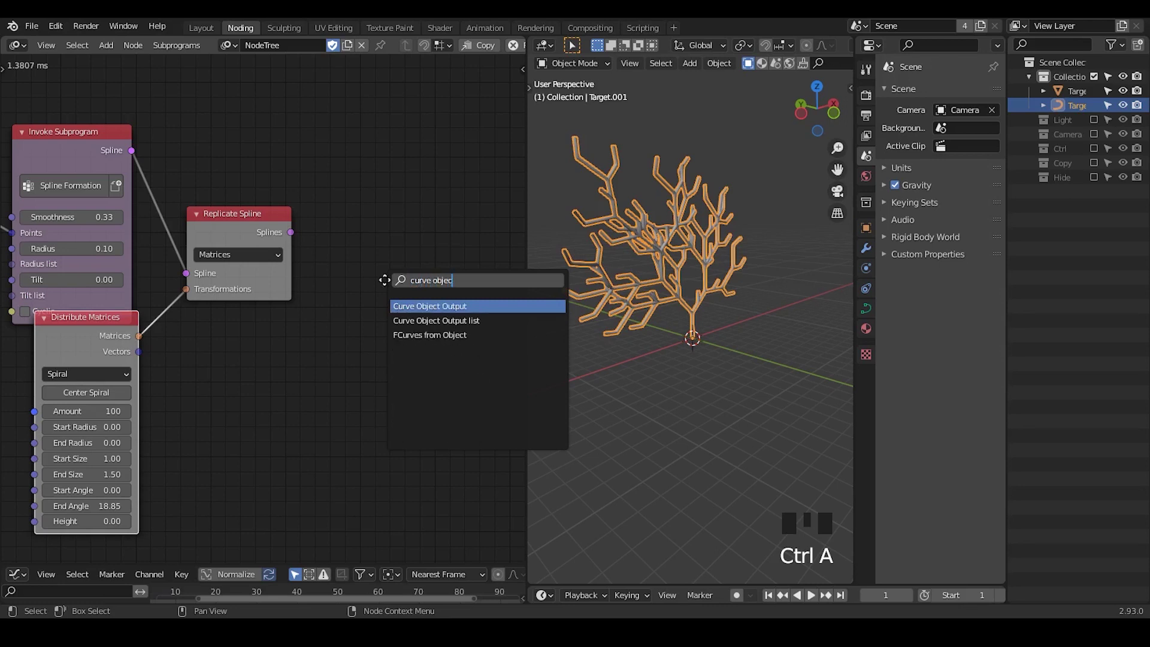
{"action": "key", "text": "Return"}
{"action": "left_click", "coordinate": [383, 189]}
{"action": "left_click_drag", "start_coordinate": [292, 233], "coordinate": [341, 247]}
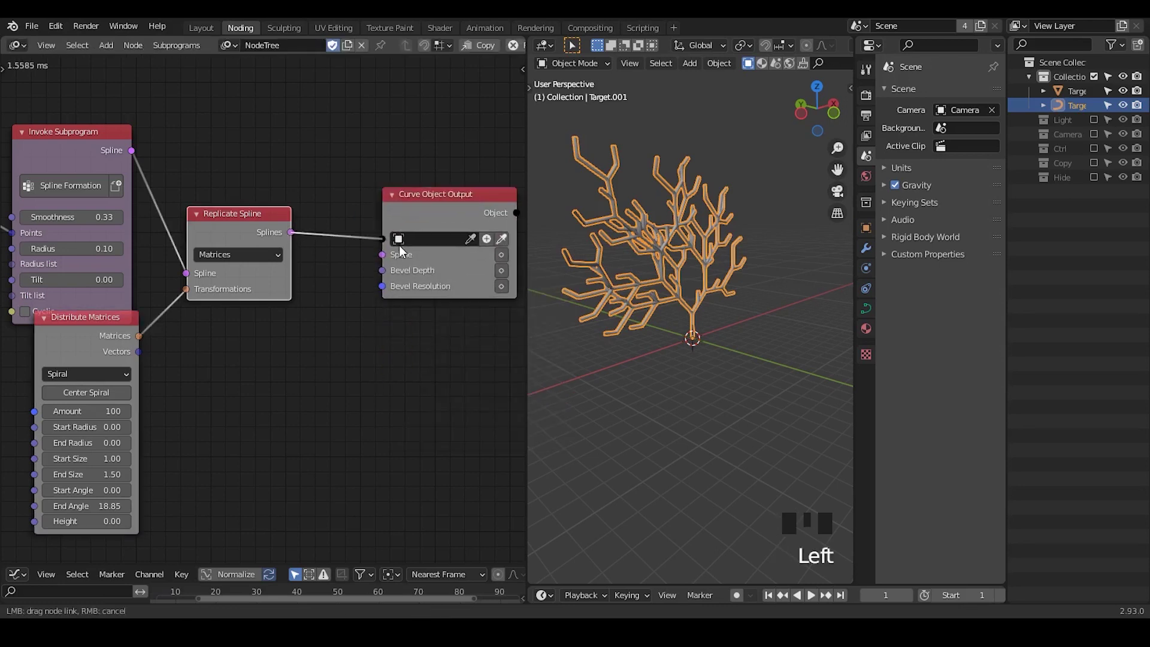
{"action": "left_click", "coordinate": [502, 254]}
{"action": "left_click_drag", "start_coordinate": [507, 264], "coordinate": [473, 270]}
{"action": "left_click", "coordinate": [486, 239]}
{"action": "left_click", "coordinate": [501, 270]}
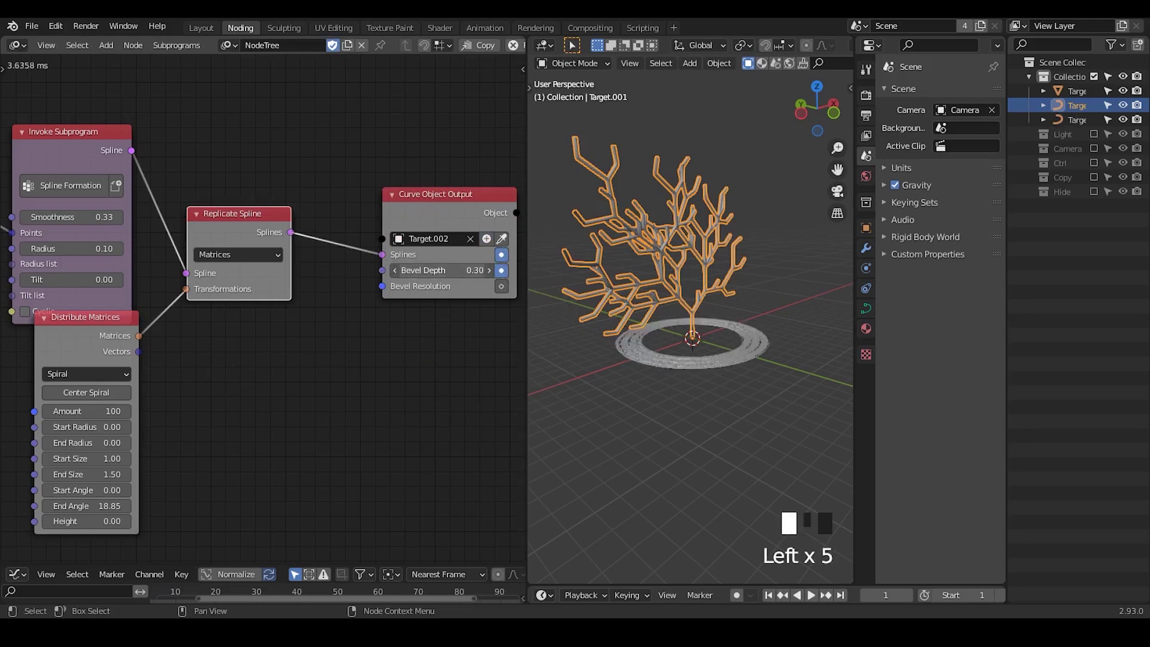
Delete the old branching tree curve from the scene and view the replicated rings from above
{"action": "key", "text": "x"}
{"action": "left_click", "coordinate": [657, 226]}
{"action": "middle_click_drag", "start_coordinate": [699, 375], "coordinate": [719, 359]}
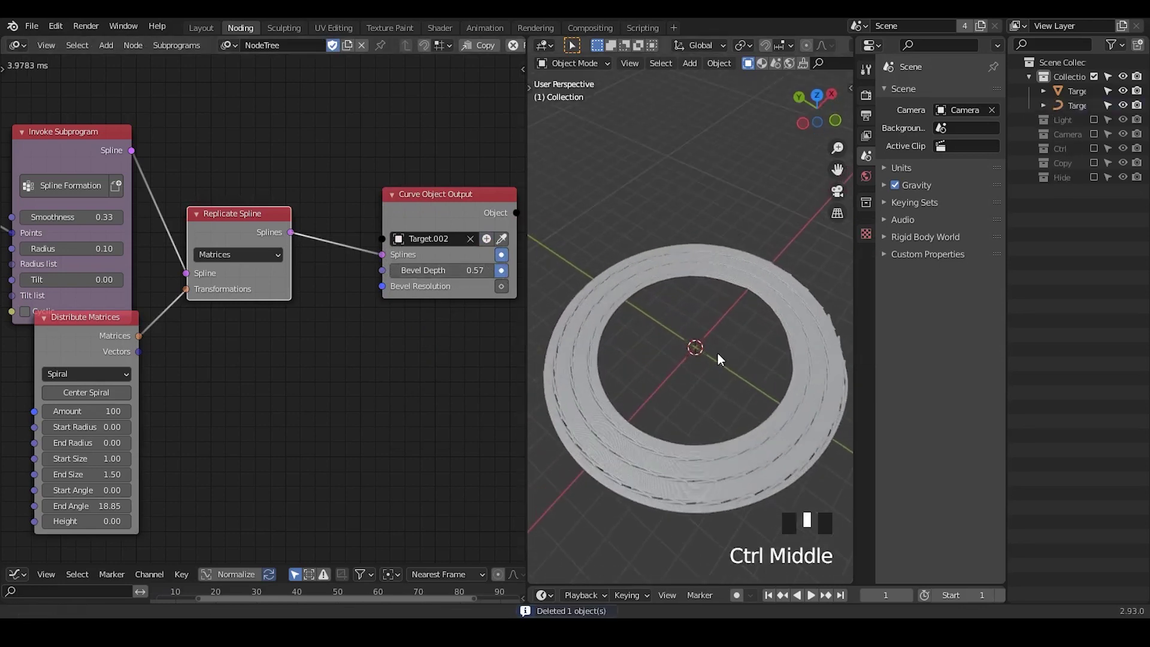
Set the Start Size of the spiral Distribute Matrices node to 0
{"action": "middle_click_drag", "start_coordinate": [132, 458], "coordinate": [258, 335]}
{"action": "left_click", "coordinate": [223, 348]}
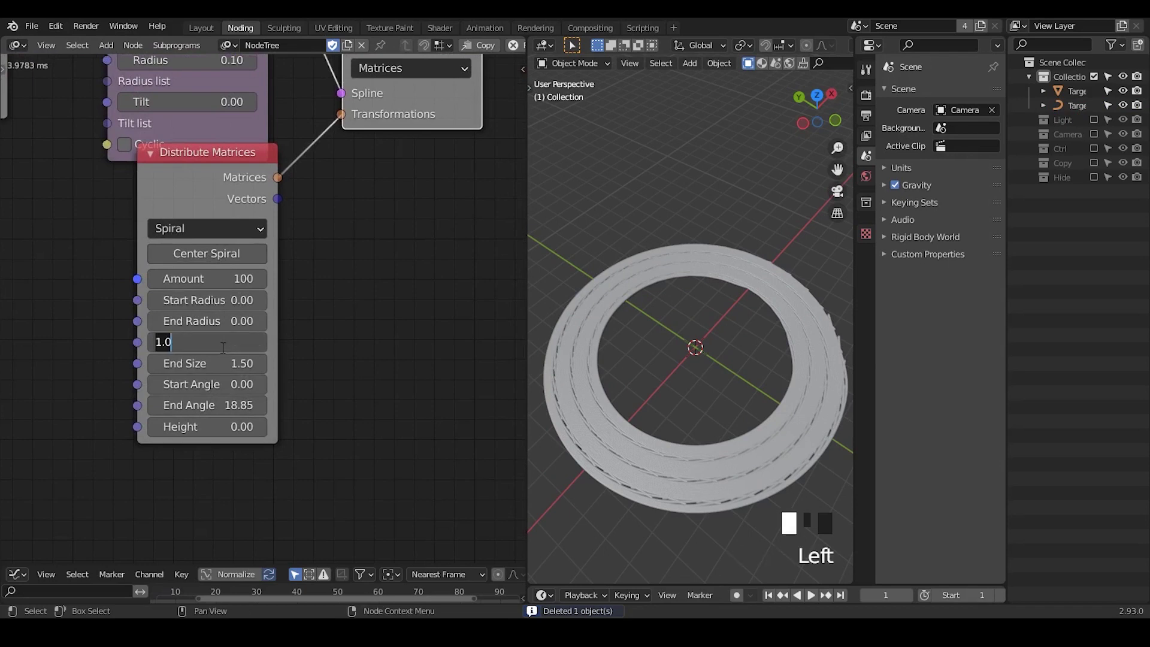
{"action": "type", "text": "0"}
{"action": "key", "text": "Return"}
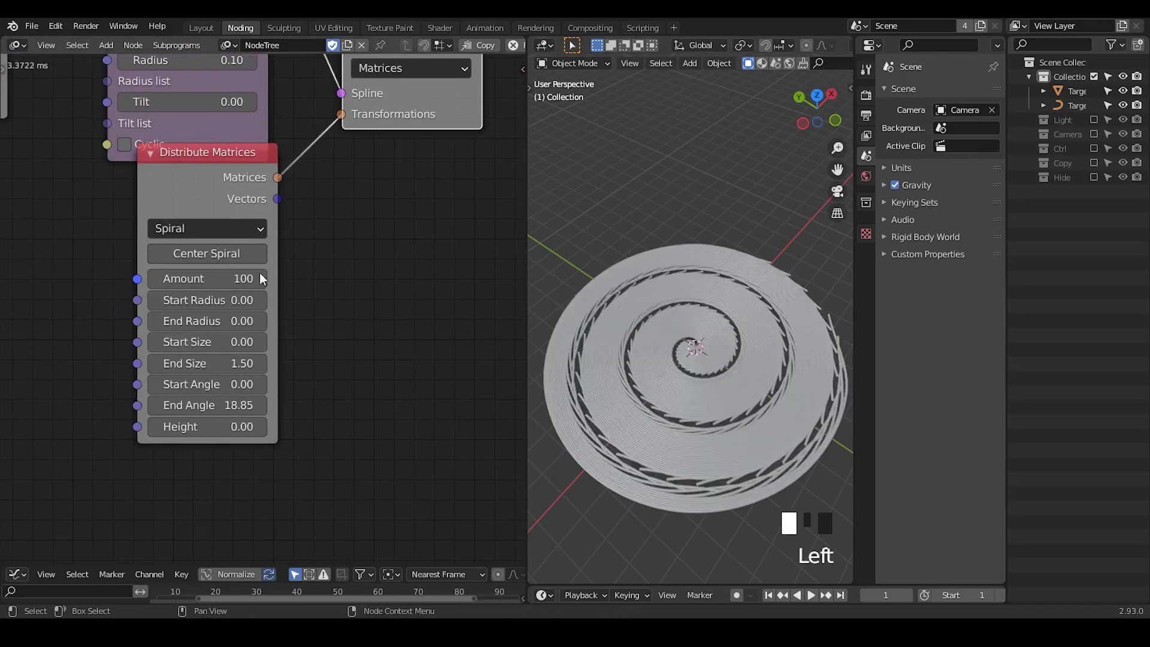
Move the spiral Distribute Matrices node clear of the Spline Formation node and enable Cyclic on Spline Formation
{"action": "middle_click_drag", "start_coordinate": [168, 194], "coordinate": [226, 303]}
{"action": "left_click_drag", "start_coordinate": [211, 292], "coordinate": [195, 333]}
{"action": "left_click", "coordinate": [180, 251]}
Widen the 3D viewport area and raise the spiral node's End Size to 1.72
{"action": "middle_click_drag", "start_coordinate": [742, 351], "coordinate": [542, 214]}
{"action": "left_click_drag", "start_coordinate": [528, 206], "coordinate": [444, 207]}
{"action": "middle_click_drag", "start_coordinate": [461, 282], "coordinate": [451, 368], "text": "ctrl"}
{"action": "middle_click_drag", "start_coordinate": [299, 396], "coordinate": [279, 285]}
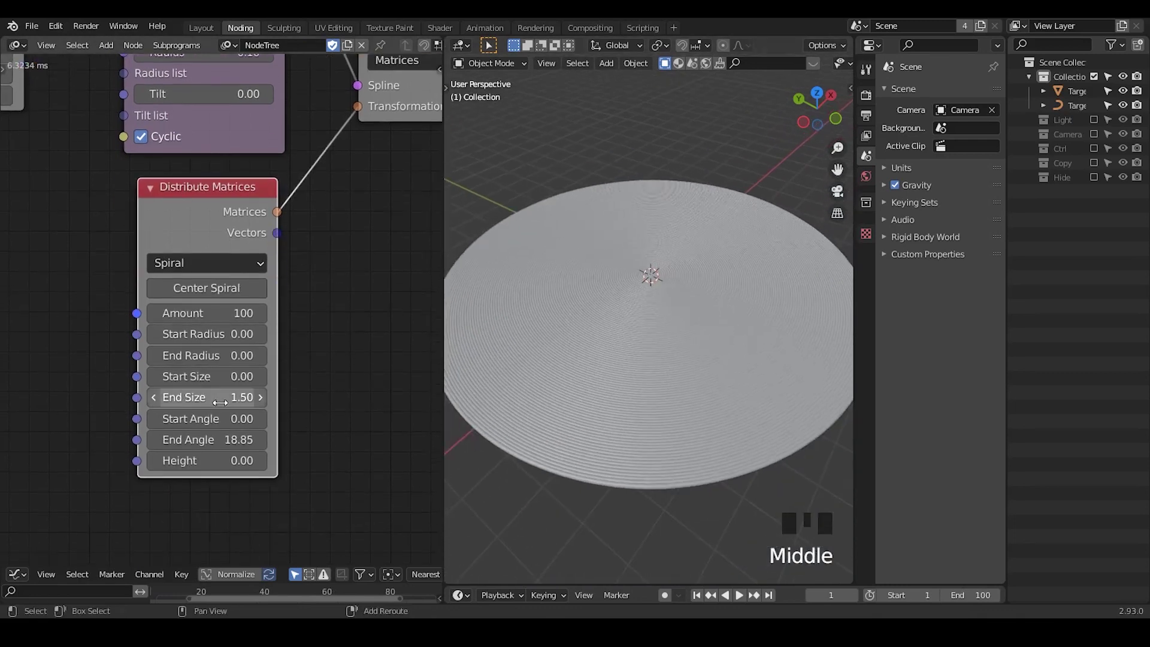
{"action": "left_click_drag", "start_coordinate": [227, 400], "coordinate": [247, 400], "text": "shift"}
Reduce the spiral node's Amount to 39 so the replicated rings are spaced apart
{"action": "left_click", "coordinate": [202, 316]}
{"action": "type", "text": "25"}
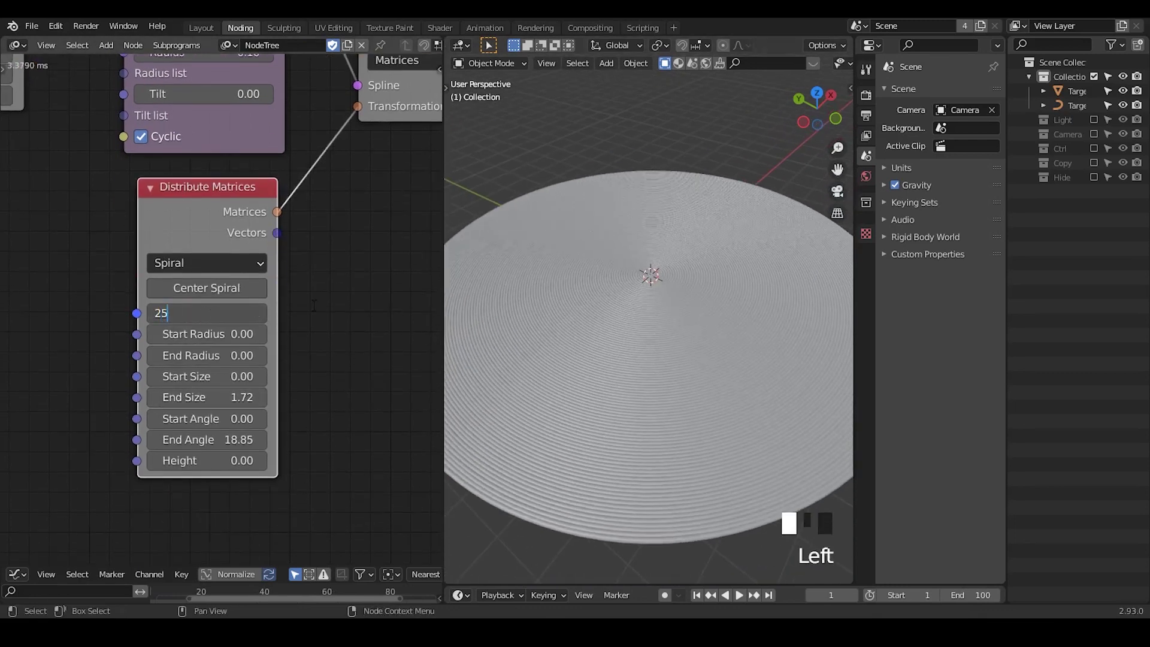
{"action": "left_click", "coordinate": [313, 307]}
{"action": "left_click", "coordinate": [225, 315]}
{"action": "left_click_drag", "start_coordinate": [226, 315], "coordinate": [264, 316]}
{"action": "middle_click_drag", "start_coordinate": [647, 294], "coordinate": [665, 344]}
{"action": "middle_click_drag", "start_coordinate": [666, 345], "coordinate": [673, 371], "text": "ctrl"}
Insert a Spline Displacer subprogram on the link between Replicate Spline and Curve Object Output
{"action": "middle_click_drag", "start_coordinate": [266, 225], "coordinate": [205, 217]}
{"action": "left_click_drag", "start_coordinate": [206, 217], "coordinate": [392, 171]}
{"action": "key", "text": "ctrl+a"}
{"action": "type", "text": "spline dis"}
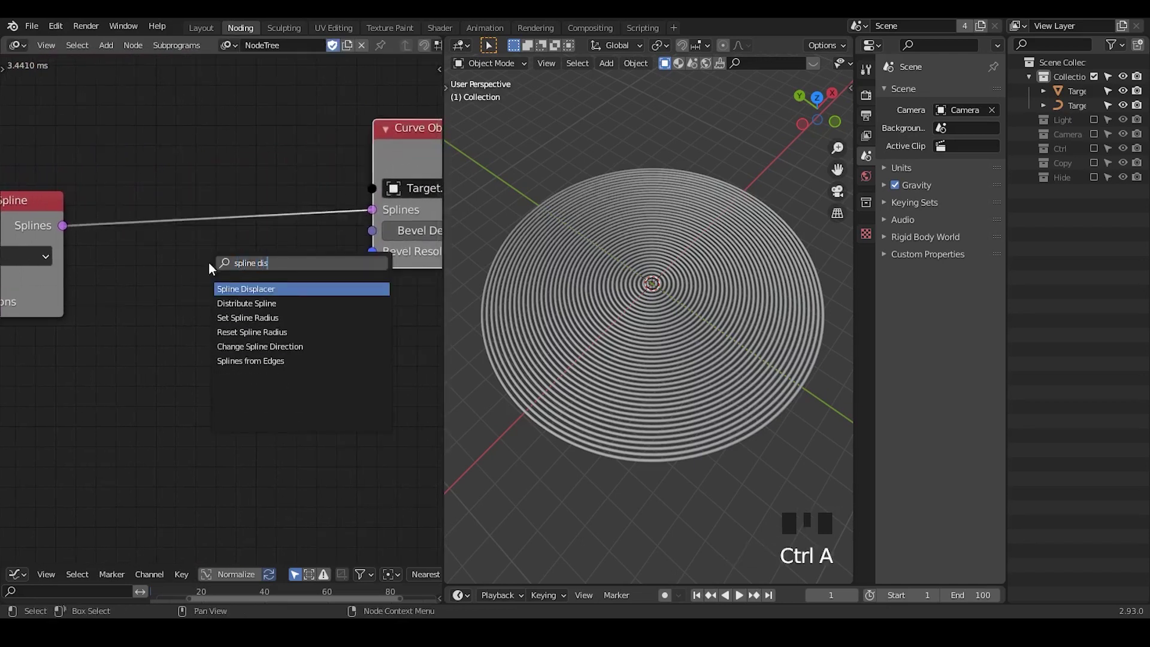
{"action": "key", "text": "Return"}
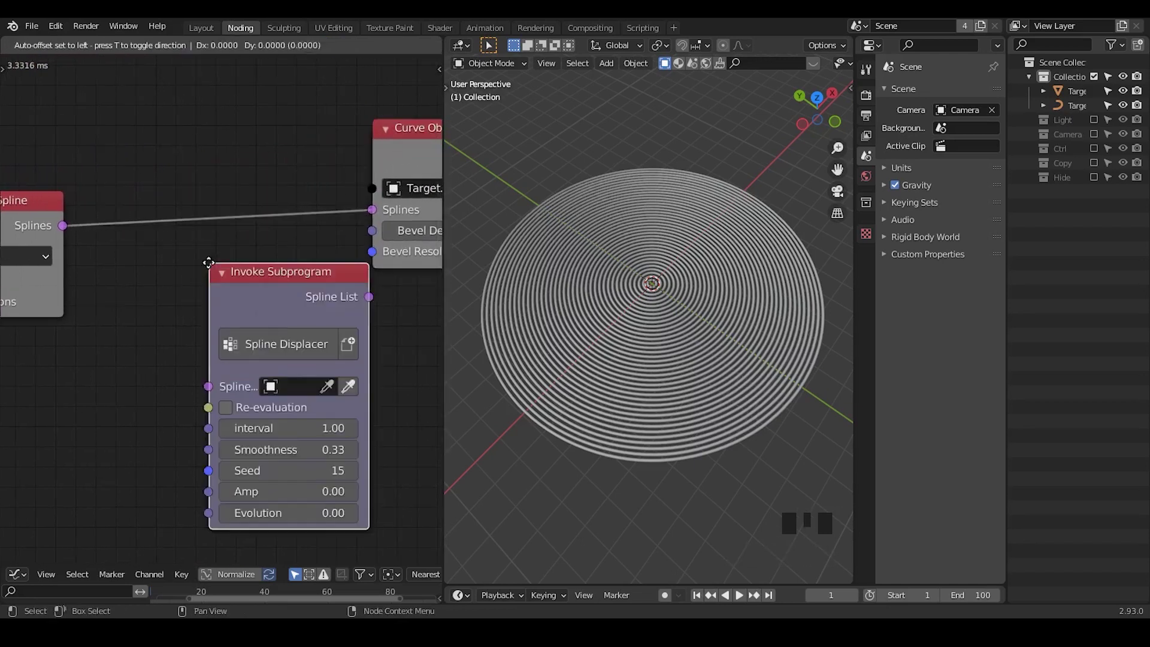
{"action": "left_click", "coordinate": [212, 188]}
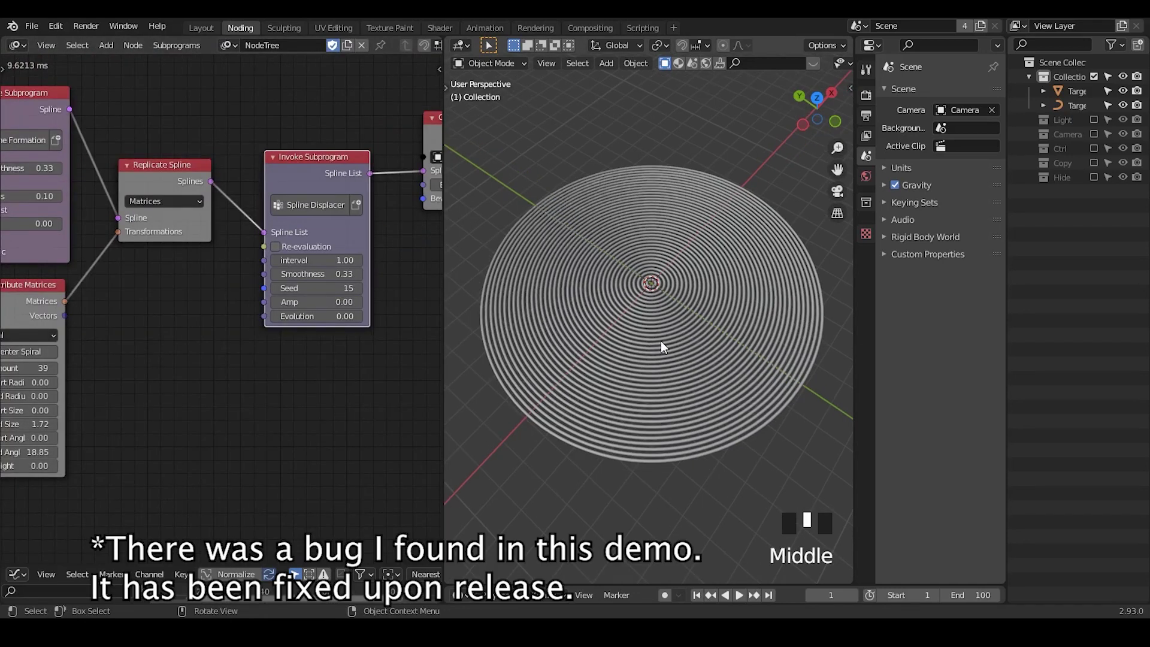
{"action": "middle_click_drag", "start_coordinate": [663, 346], "coordinate": [711, 232]}
{"action": "left_click", "coordinate": [646, 205]}
{"action": "left_click", "coordinate": [675, 209]}
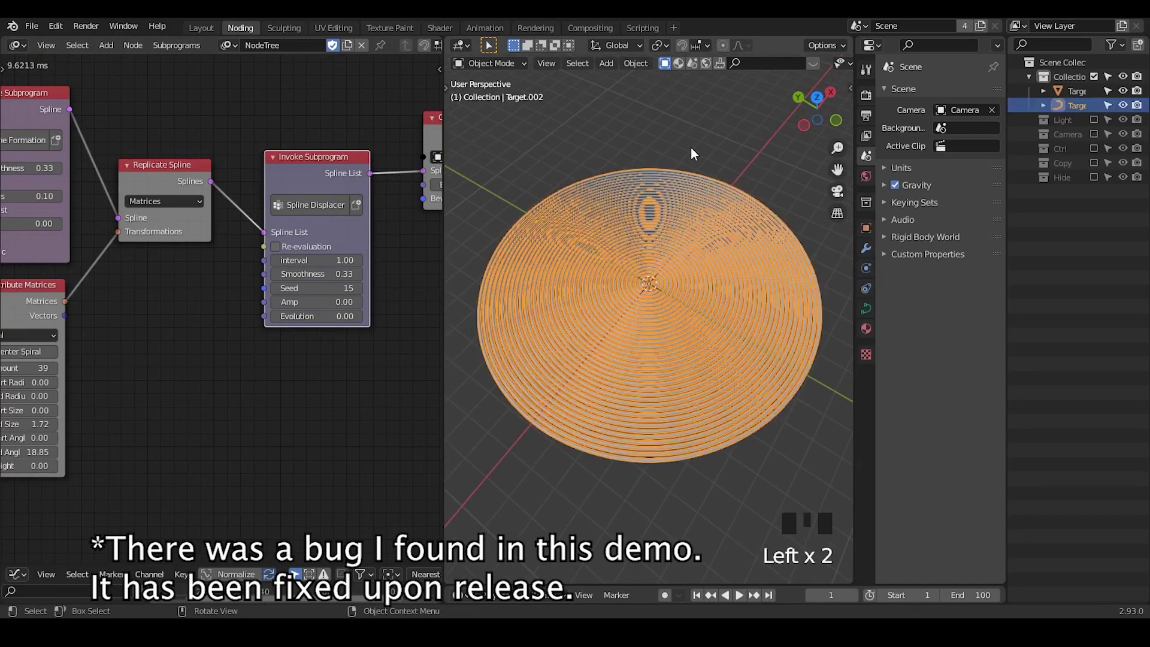
{"action": "left_click", "coordinate": [696, 144]}
{"action": "left_click", "coordinate": [689, 226]}
{"action": "left_click", "coordinate": [386, 249]}
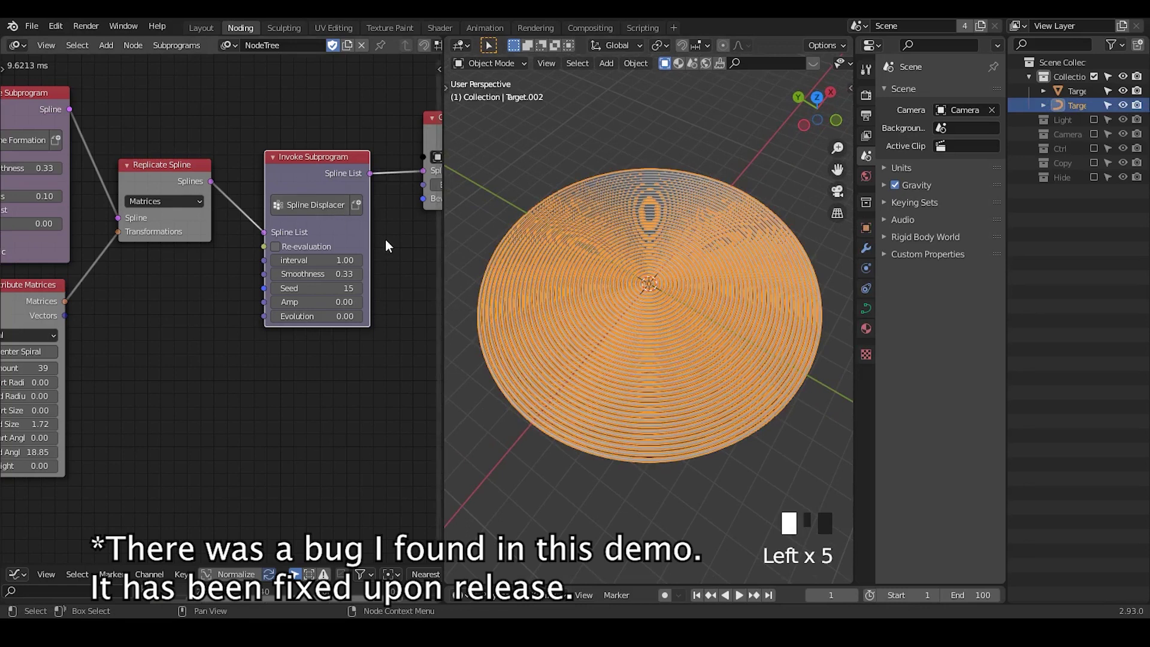
{"action": "left_click", "coordinate": [386, 290]}
{"action": "left_click", "coordinate": [521, 252]}
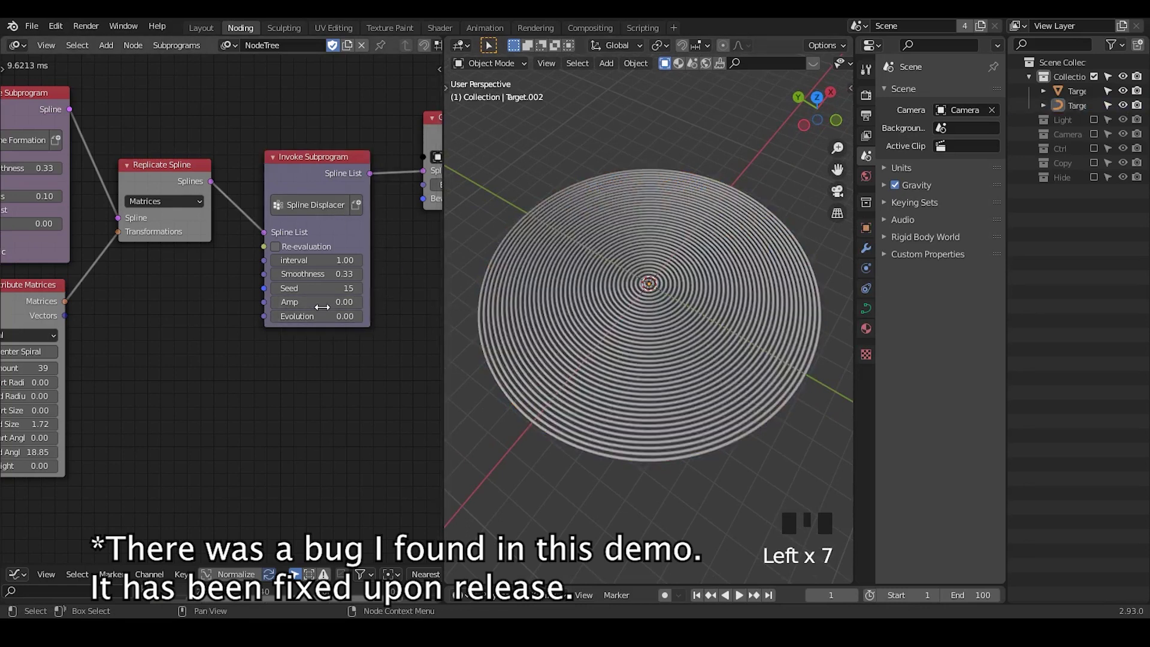
Set the Spline Displacer's Amp to 0.33 and expose its hidden Perlin Freq input in the socket settings
{"action": "mouse_move", "coordinate": [316, 302]}
{"action": "left_mouse_down"}
{"action": "mouse_move", "coordinate": [361, 302]}
{"action": "mouse_move", "coordinate": [323, 302]}
{"action": "mouse_move", "coordinate": [336, 302]}
{"action": "left_mouse_up"}
{"action": "middle_click_drag", "start_coordinate": [706, 368], "coordinate": [646, 207]}
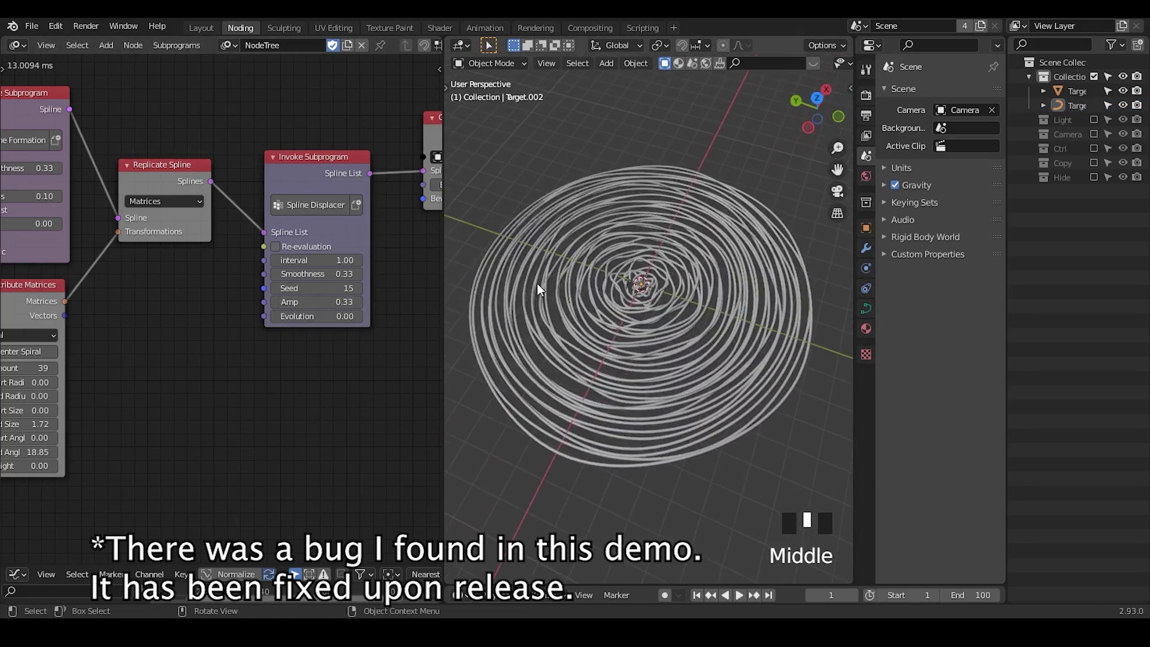
{"action": "left_click", "coordinate": [302, 198]}
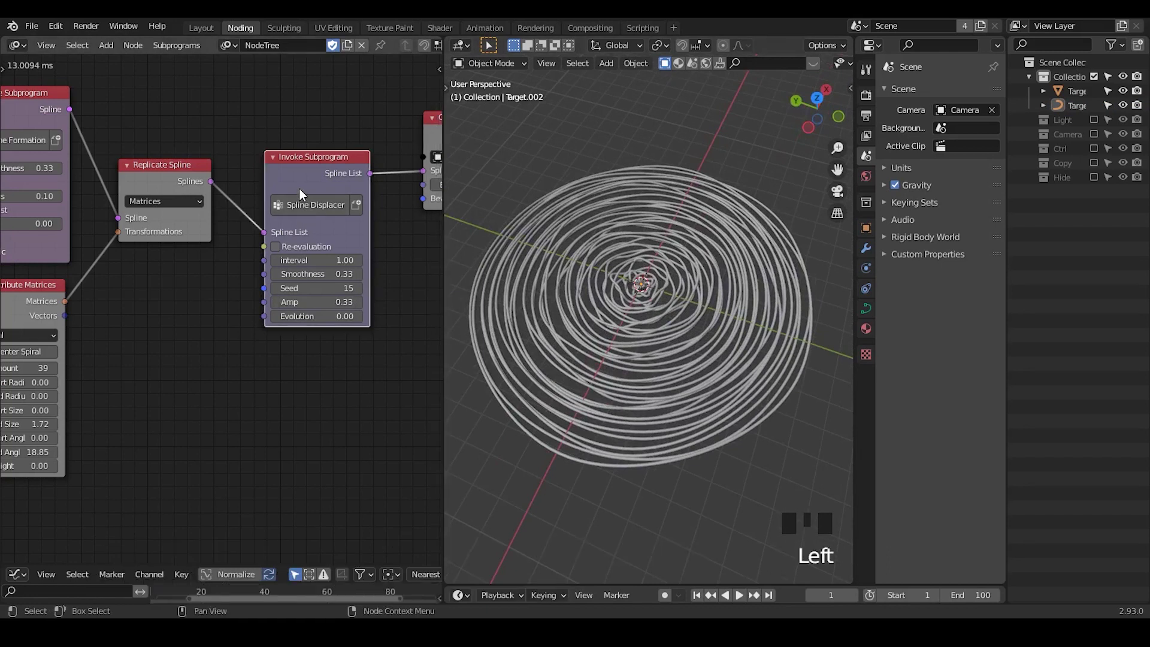
{"action": "key", "text": "u"}
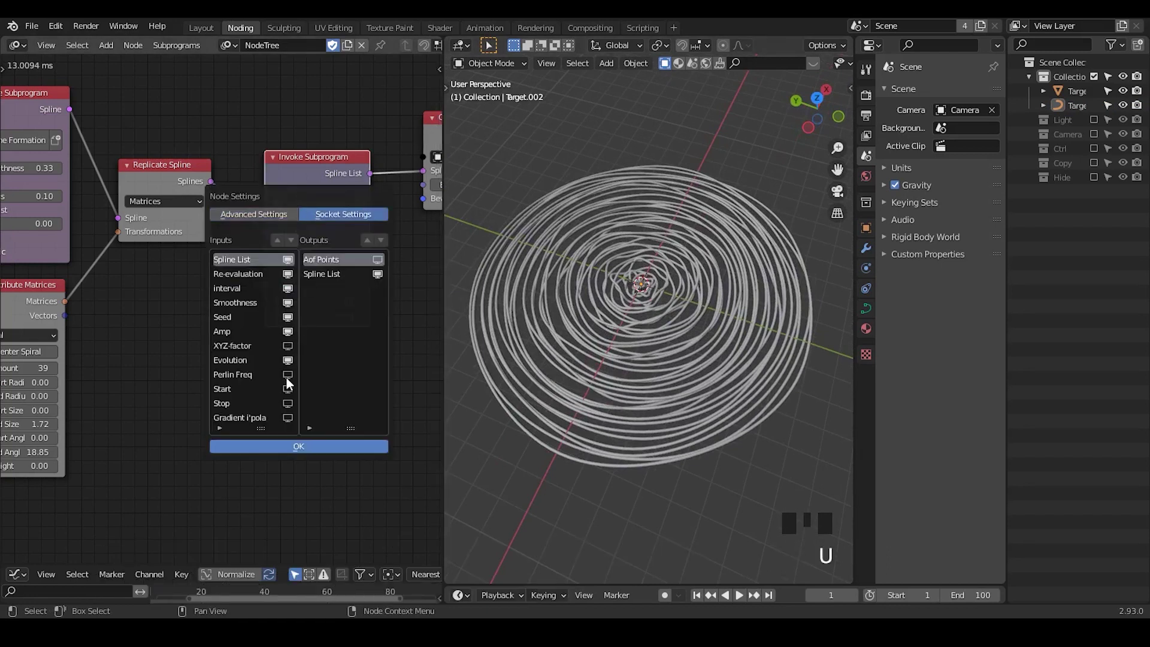
{"action": "left_click", "coordinate": [298, 447]}
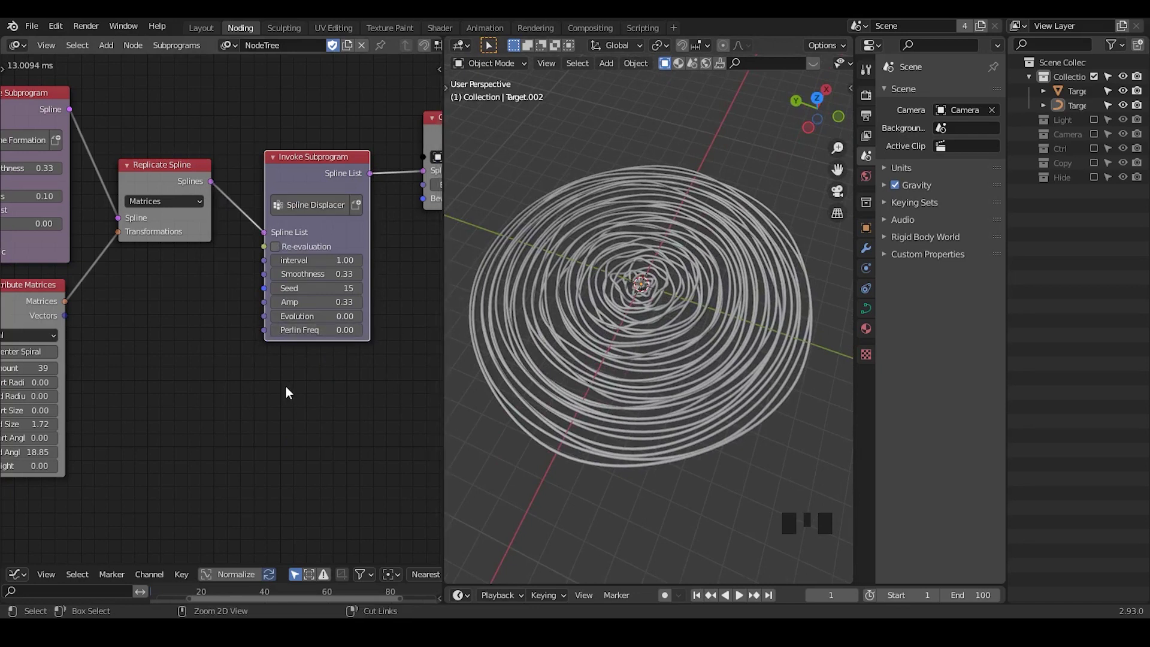
{"action": "key", "text": "ctrl+a"}
{"action": "type", "text": "wiggle"}
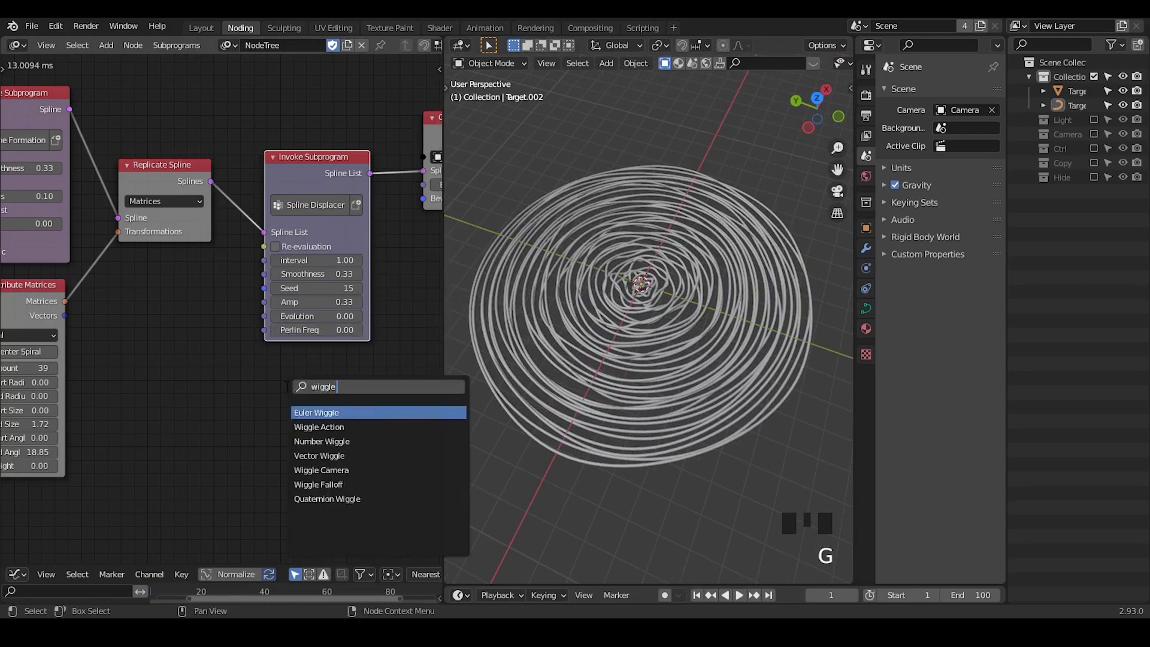
{"action": "key", "text": "Down"}
{"action": "key", "text": "Down"}
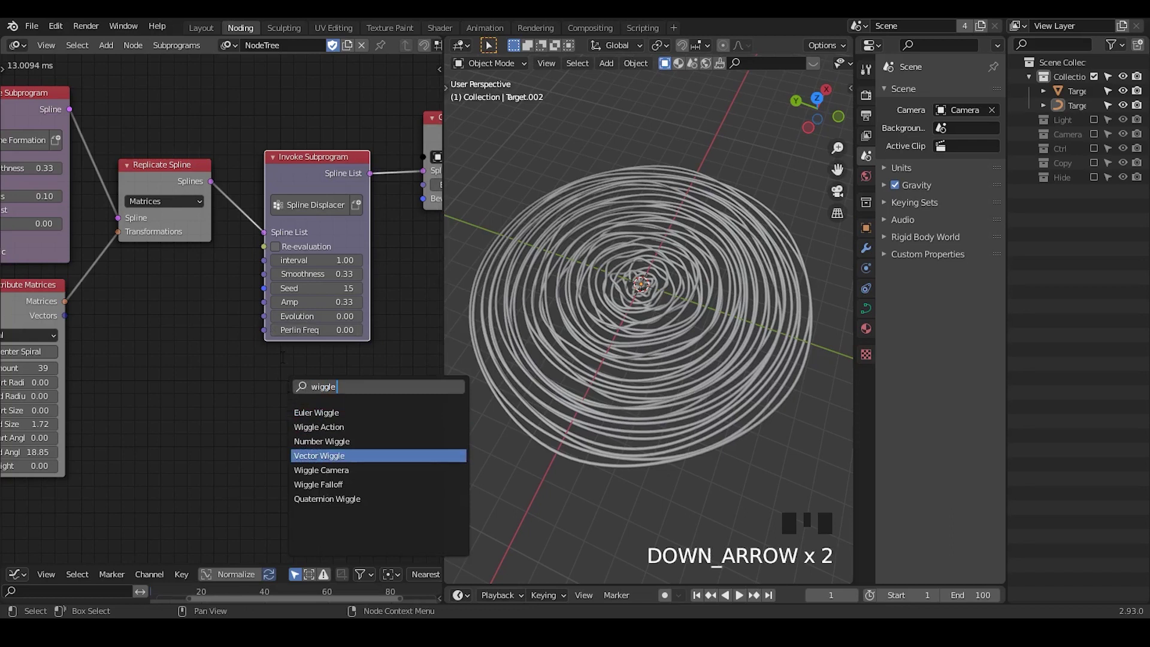
Set the Spline Displacer's Perlin Freq to 0.5 and raise its Amp to 2.43
{"action": "left_click", "coordinate": [319, 329]}
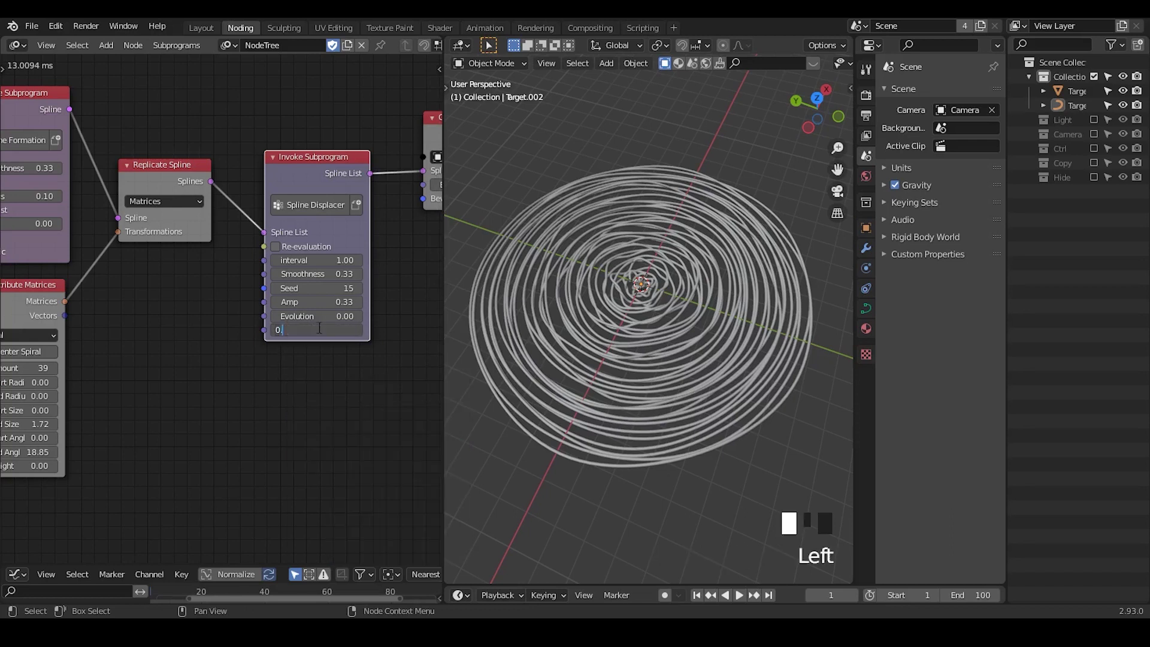
{"action": "type", "text": "5"}
{"action": "key", "text": "Return"}
{"action": "middle_click_drag", "start_coordinate": [689, 398], "coordinate": [697, 347]}
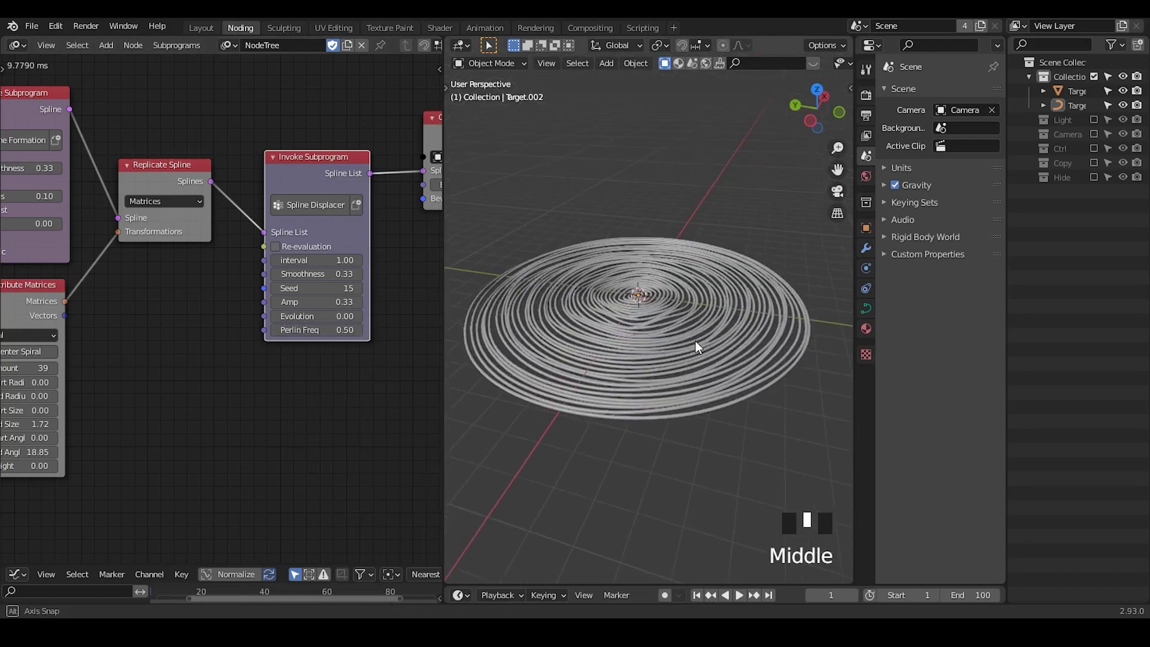
{"action": "mouse_move", "coordinate": [317, 302]}
{"action": "left_mouse_down"}
{"action": "mouse_move", "coordinate": [414, 302]}
{"action": "mouse_move", "coordinate": [348, 302]}
{"action": "mouse_move", "coordinate": [361, 302]}
{"action": "left_mouse_up"}
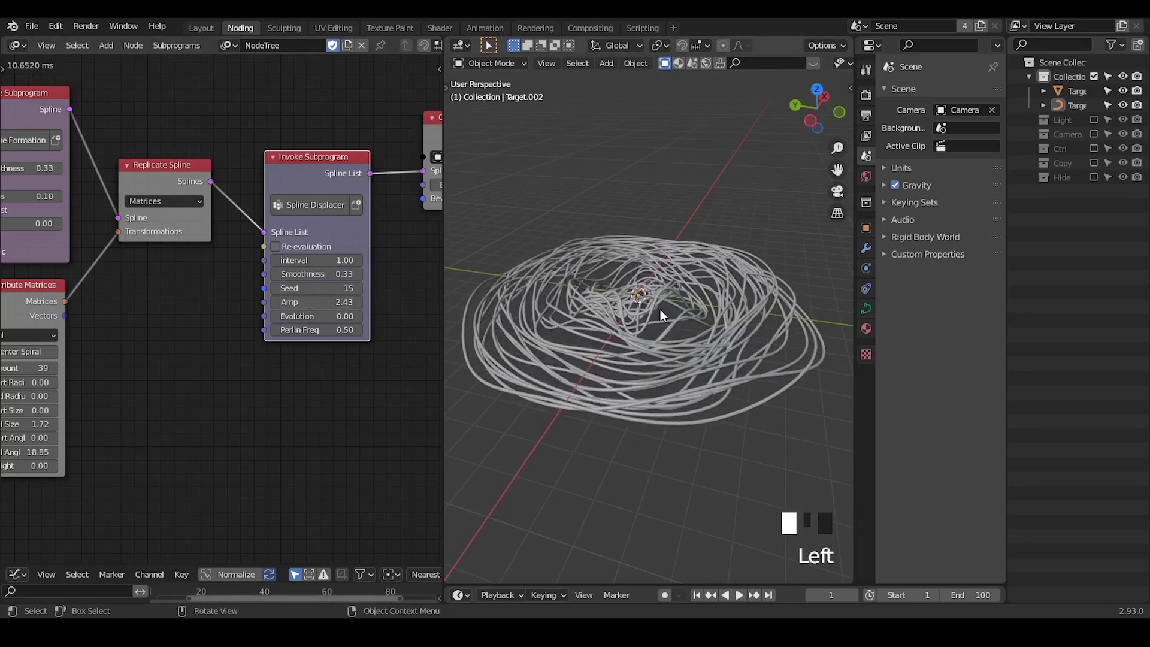
{"action": "middle_click_drag", "start_coordinate": [662, 315], "coordinate": [664, 365]}
Lower the Spline Displacer's Perlin Freq to 0.1 and view the displaced rings from another angle
{"action": "left_click_drag", "start_coordinate": [327, 330], "coordinate": [327, 329], "text": "shift"}
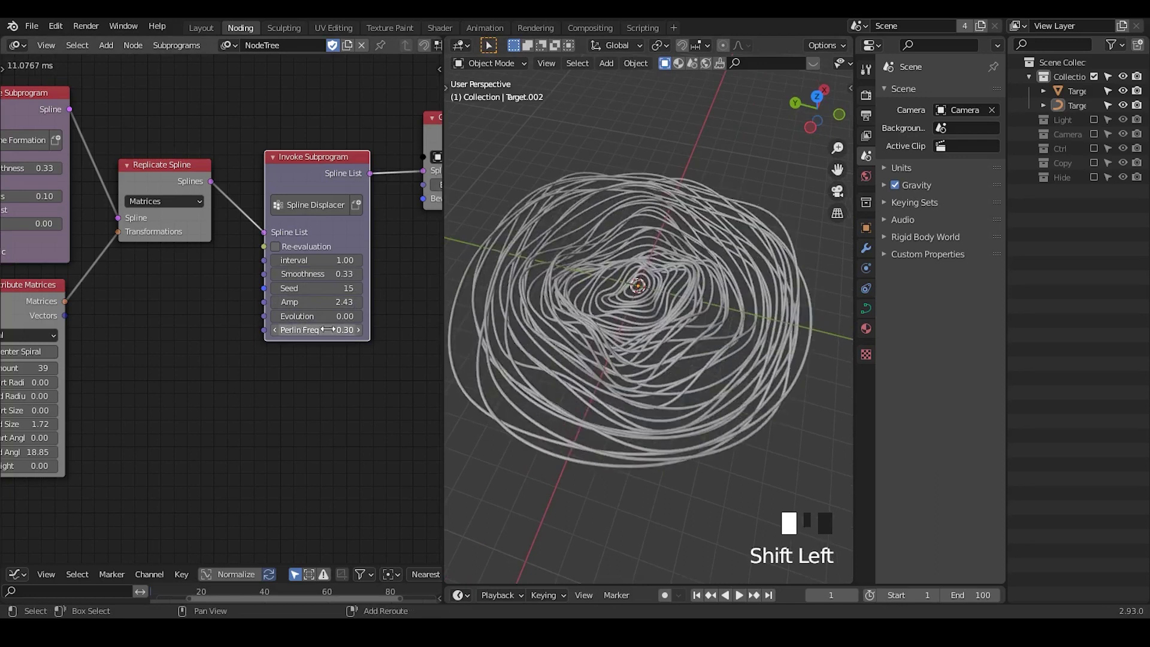
{"action": "left_click", "coordinate": [328, 330]}
{"action": "type", "text": "0.1"}
{"action": "key", "text": "Return"}
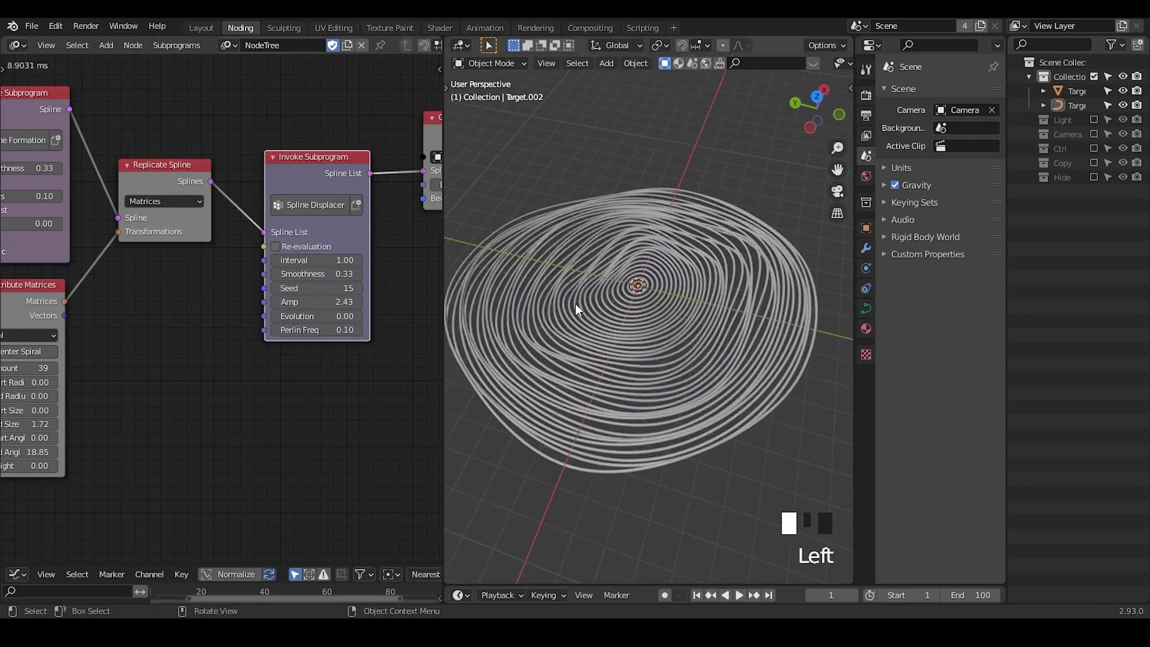
{"action": "middle_click_drag", "start_coordinate": [605, 353], "coordinate": [653, 229]}
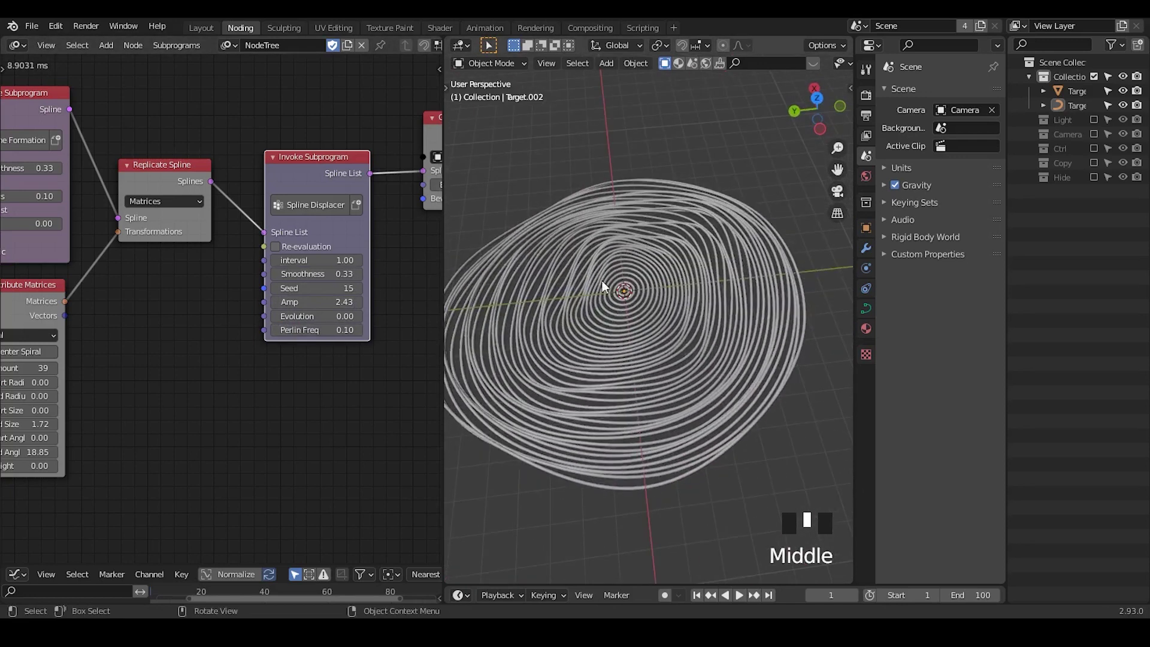
Sketch an annotation arrow outward from the center of the rings and erase it again
{"action": "middle_click_drag", "start_coordinate": [604, 286], "coordinate": [662, 283], "text": "shift"}
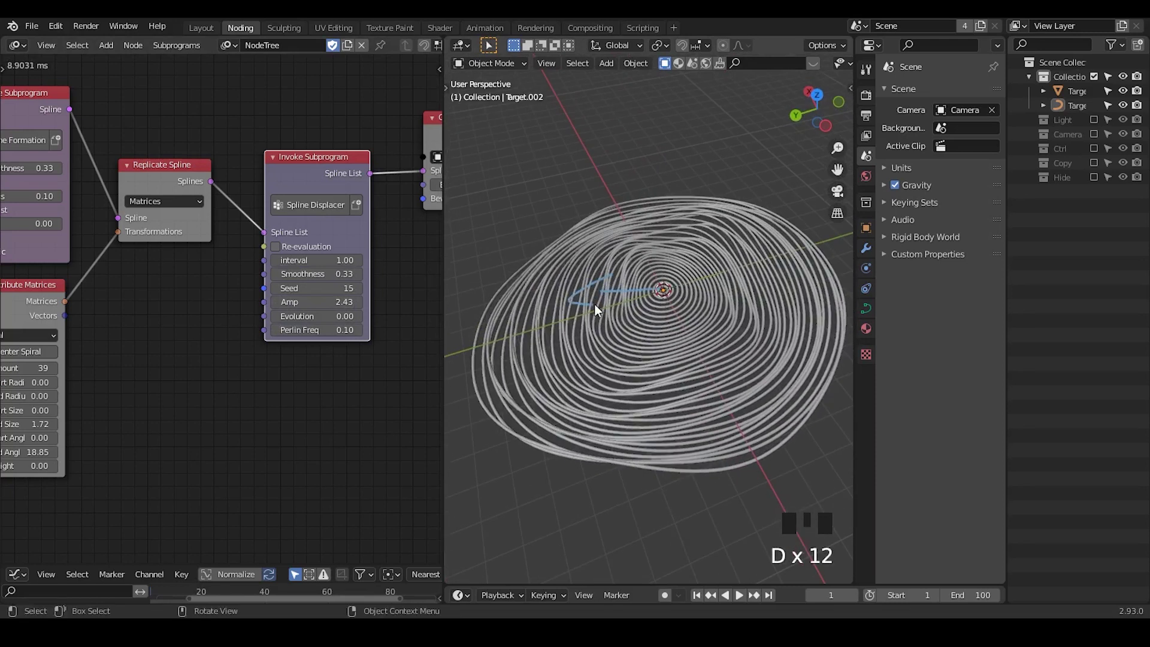
{"action": "right_click_drag", "start_coordinate": [674, 291], "coordinate": [464, 333]}
{"action": "middle_click_drag", "start_coordinate": [685, 336], "coordinate": [693, 300]}
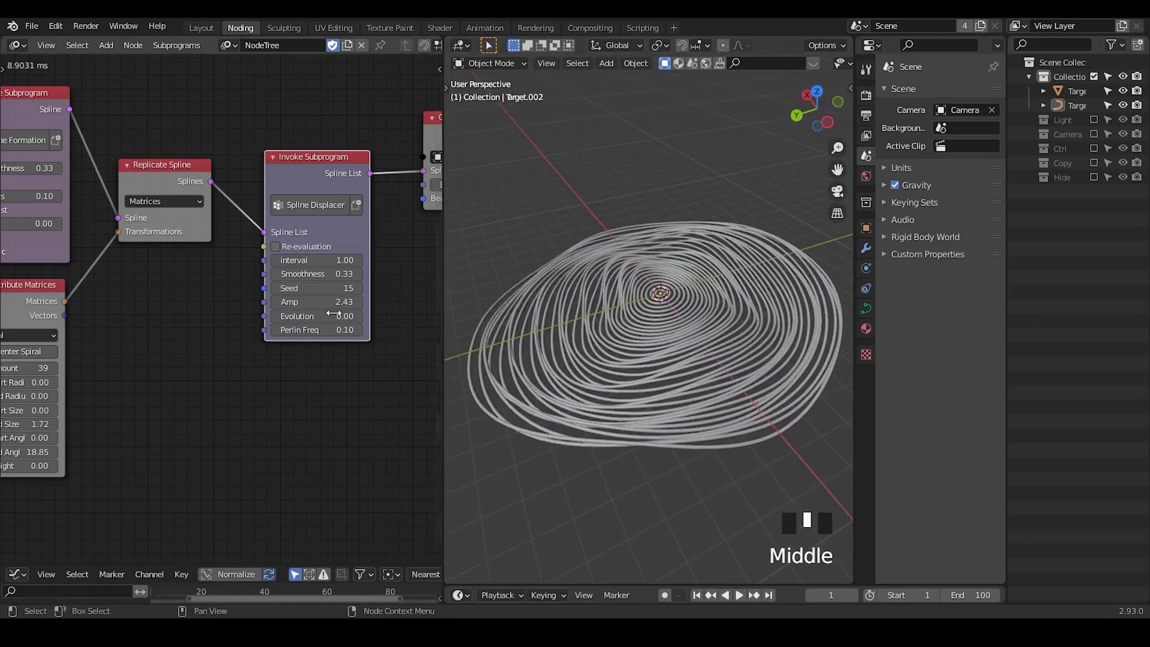
Increase the Spline Displacer's Amp to 6.09 and the spiral node's Amount to 119
{"action": "left_click_drag", "start_coordinate": [299, 302], "coordinate": [341, 302]}
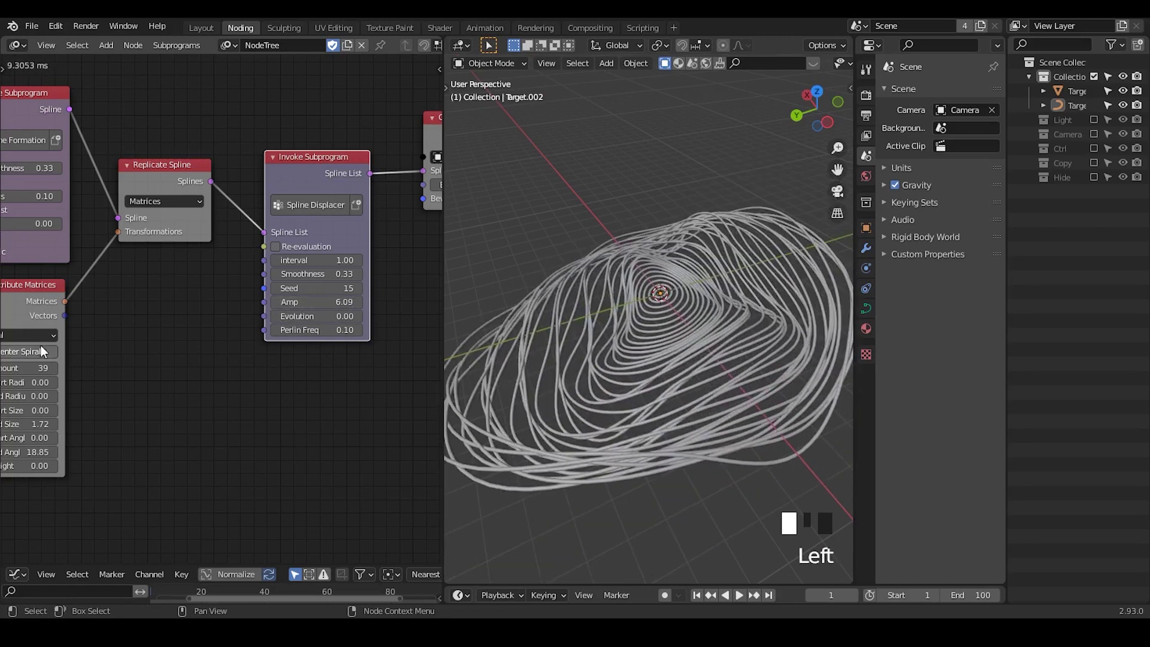
{"action": "middle_click_drag", "start_coordinate": [42, 353], "coordinate": [238, 307]}
{"action": "left_click_drag", "start_coordinate": [223, 328], "coordinate": [312, 328]}
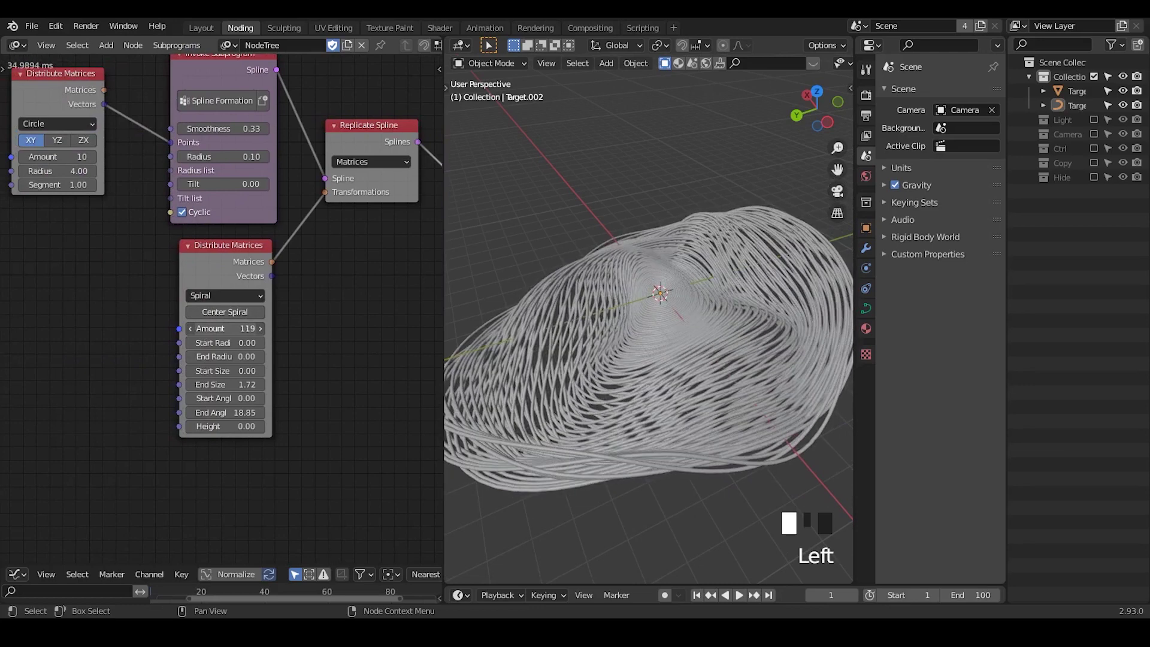
{"action": "middle_click_drag", "start_coordinate": [621, 329], "coordinate": [550, 326]}
{"action": "middle_click_drag", "start_coordinate": [432, 292], "coordinate": [118, 286]}
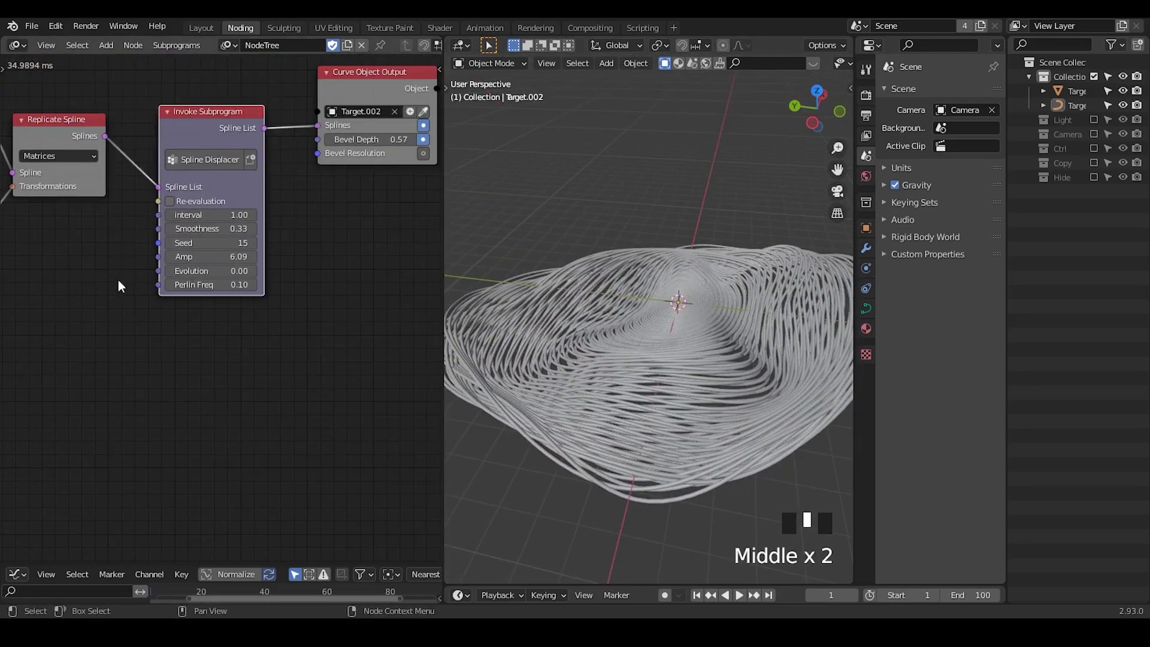
Adjust the Spline Displacer to an Amp of 7.74 and a Perlin Freq of 0.11
{"action": "left_click_drag", "start_coordinate": [198, 283], "coordinate": [204, 257], "text": "shift"}
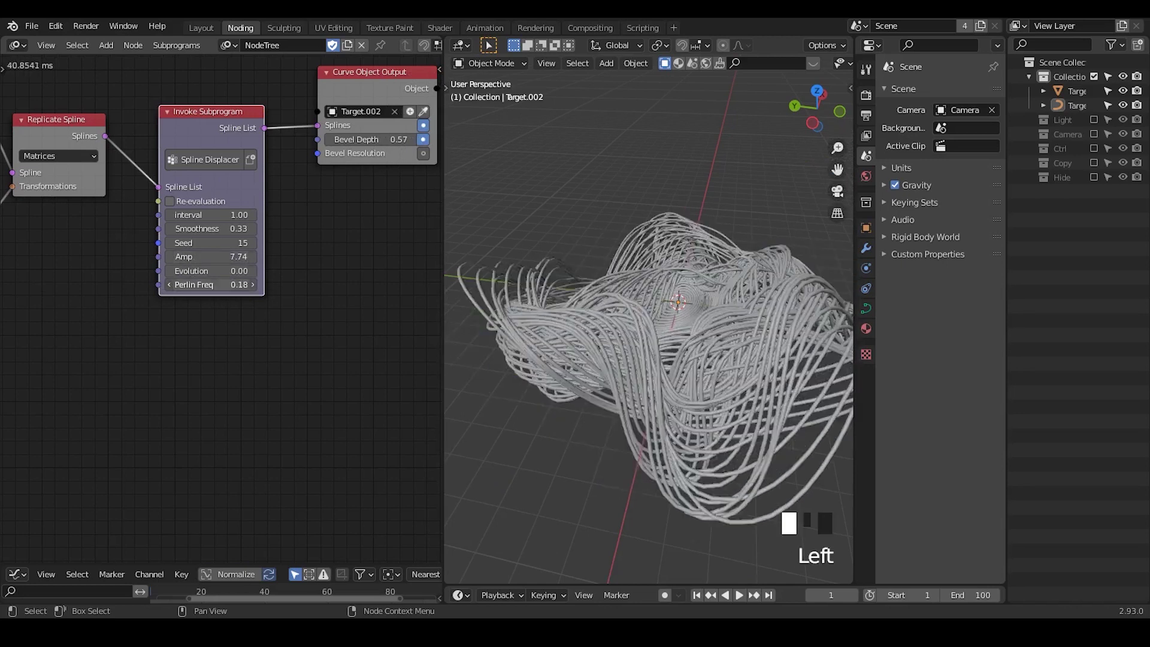
{"action": "left_click_drag", "start_coordinate": [210, 285], "coordinate": [217, 285]}
{"action": "middle_click_drag", "start_coordinate": [635, 348], "coordinate": [587, 296]}
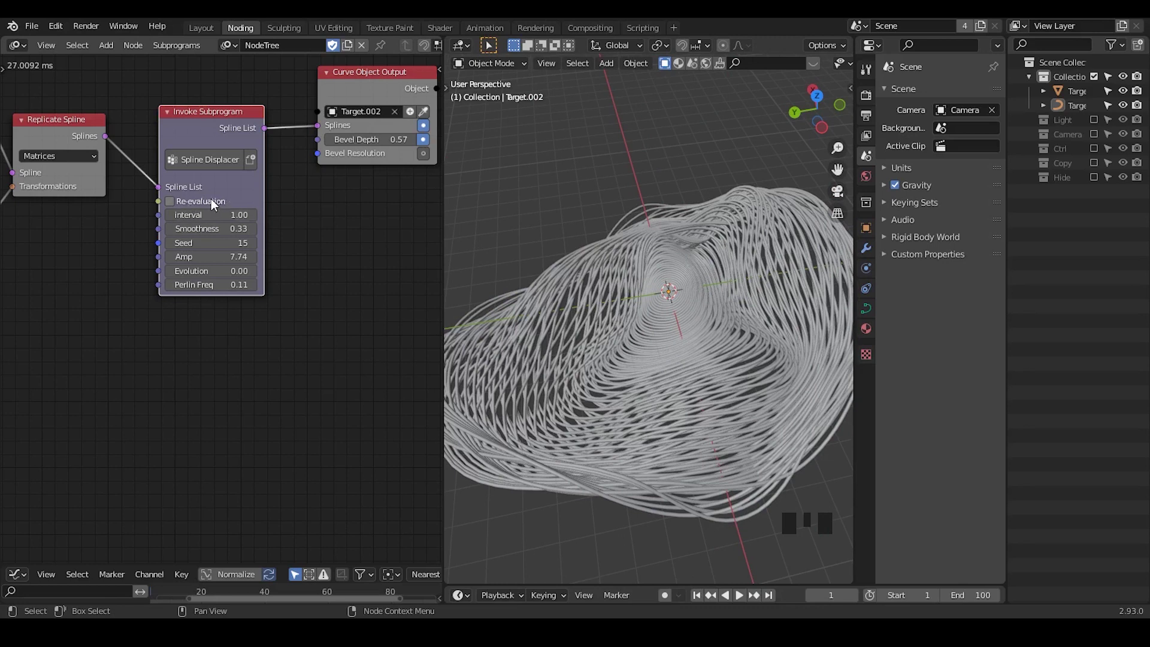
Select all nodes of the spline displacement setup and review the whole chain in the node editor
{"action": "middle_click_drag", "start_coordinate": [211, 204], "coordinate": [213, 219]}
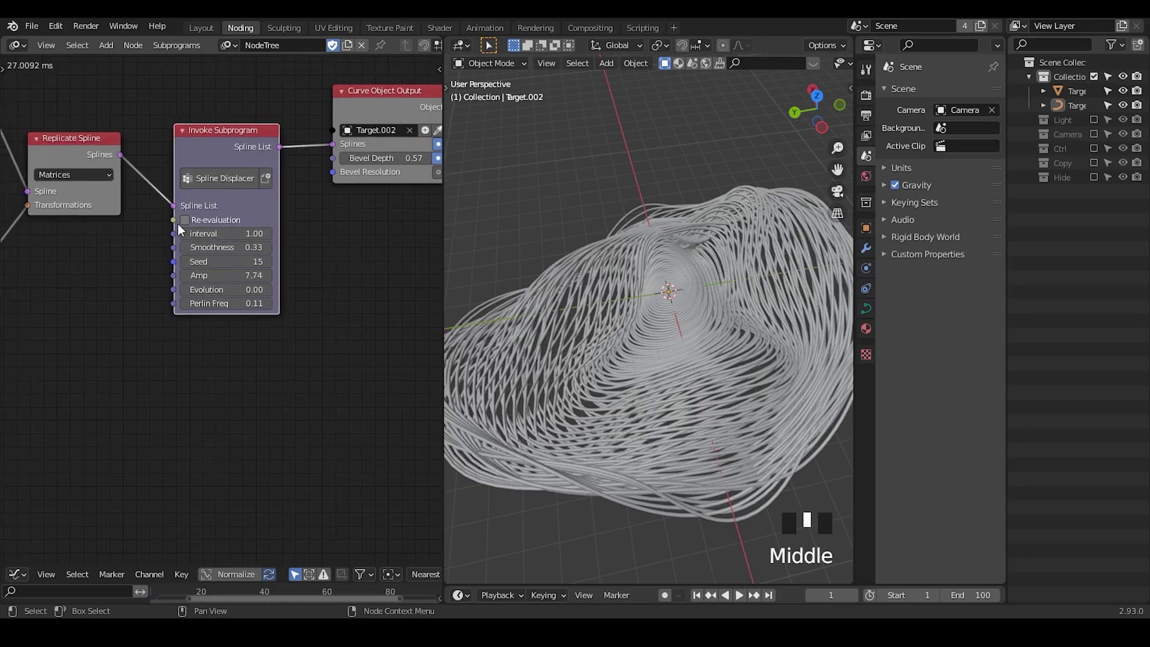
{"action": "middle_click_drag", "start_coordinate": [96, 265], "coordinate": [155, 242]}
{"action": "mouse_move", "coordinate": [626, 252]}
{"action": "middle_mouse_down"}
{"action": "mouse_move", "coordinate": [694, 231]}
{"action": "mouse_move", "coordinate": [632, 258]}
{"action": "middle_mouse_up"}
{"action": "middle_click_drag", "start_coordinate": [247, 264], "coordinate": [207, 302], "text": "ctrl"}
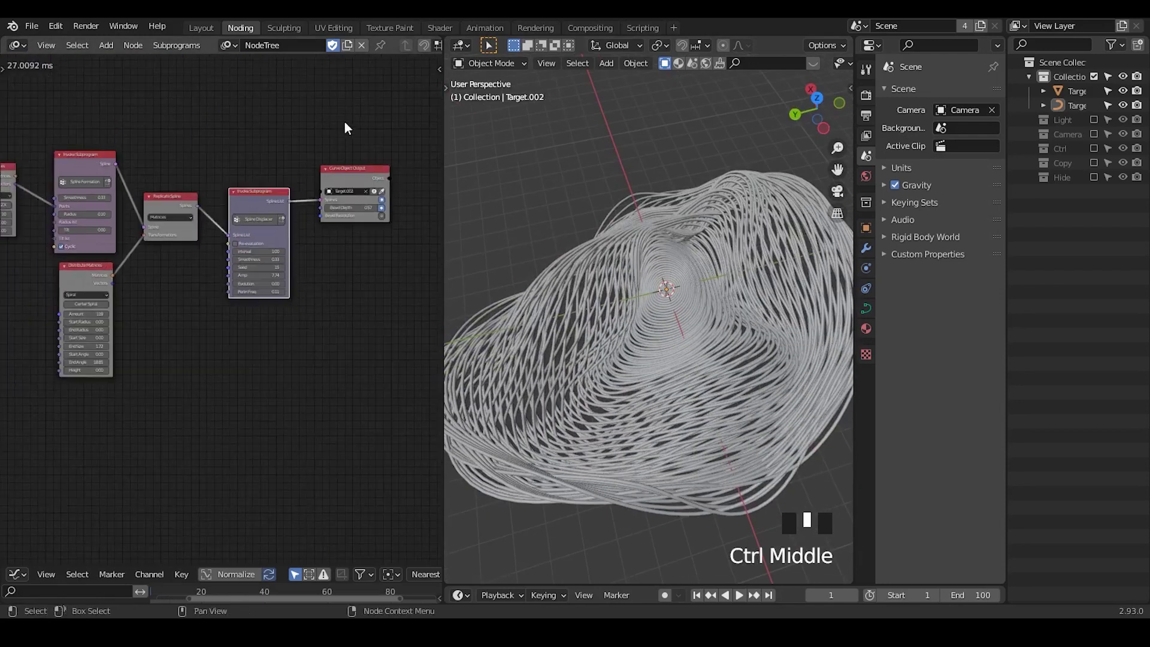
{"action": "left_click_drag", "start_coordinate": [369, 106], "coordinate": [3, 381]}
{"action": "middle_click_drag", "start_coordinate": [239, 360], "coordinate": [324, 148], "text": "ctrl"}
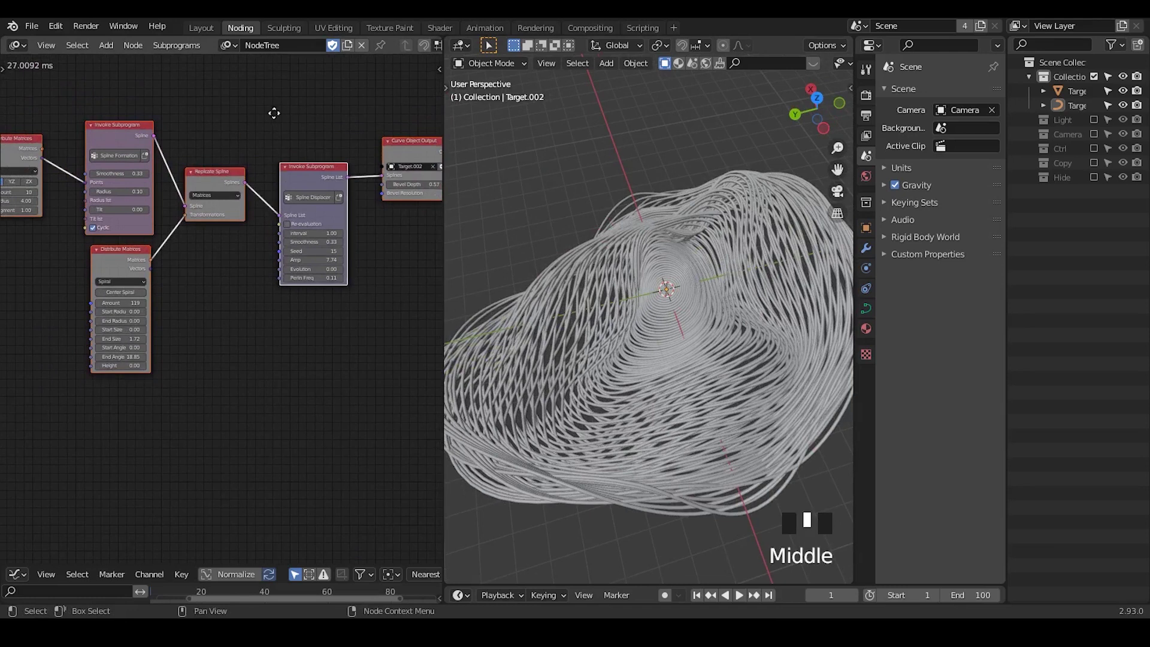
{"action": "middle_click_drag", "start_coordinate": [273, 113], "coordinate": [277, 151]}
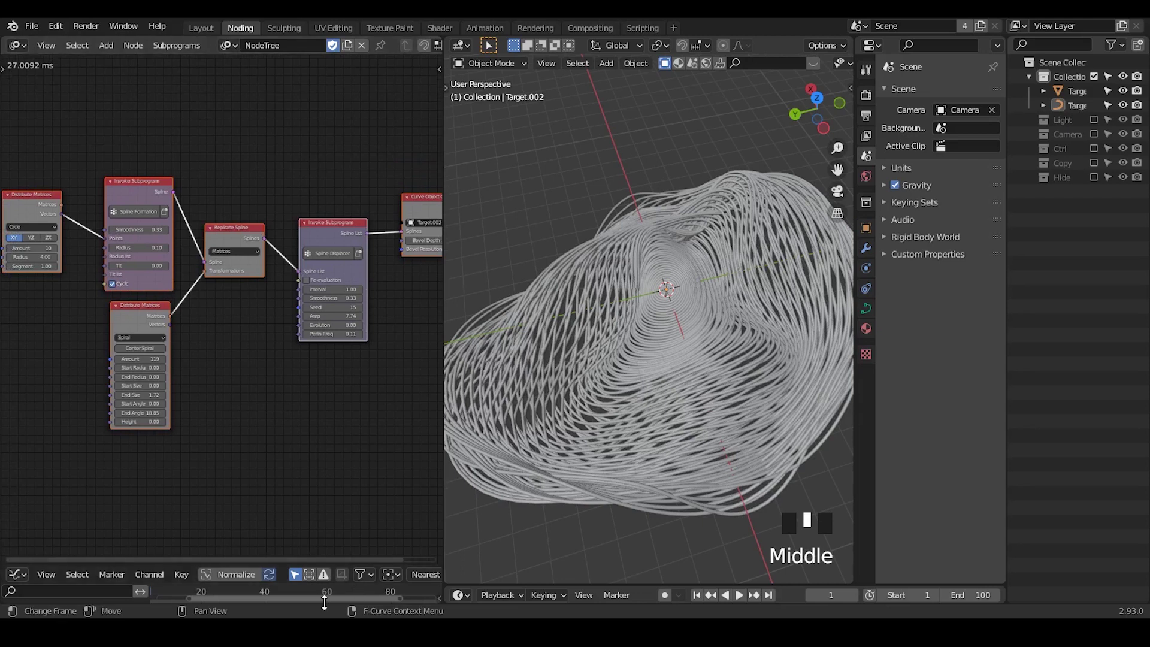
Switch to the 2.4.1 LOG in Notepad, read through its change entries, and close it to return to Blender
{"action": "left_click", "coordinate": [323, 633]}
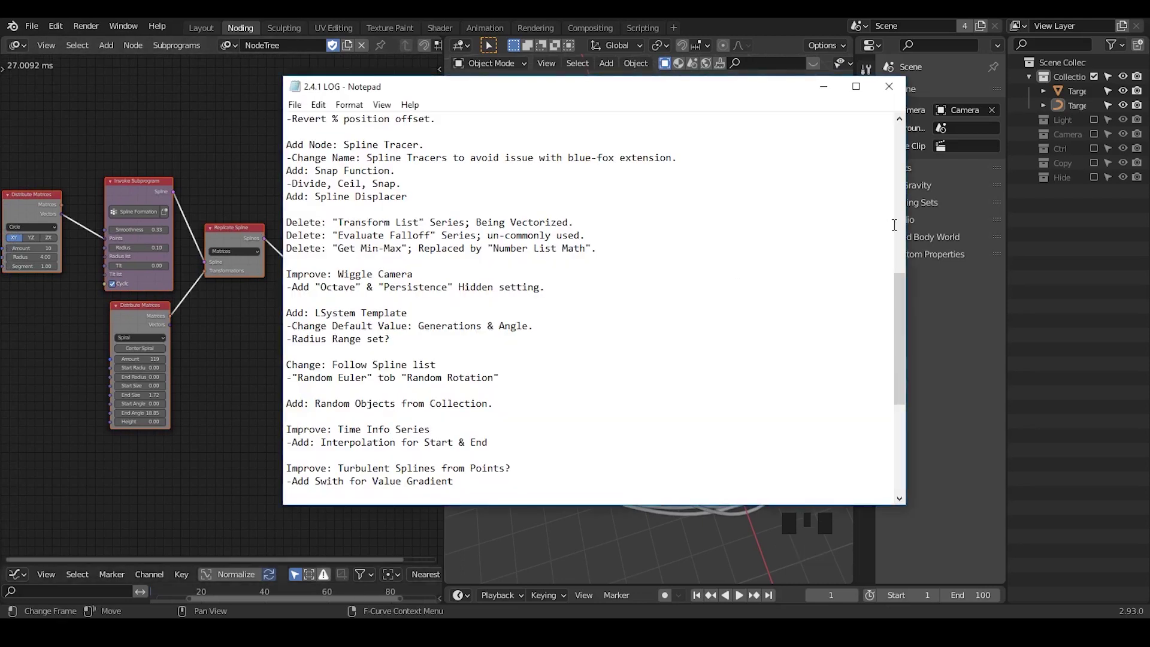
{"action": "left_click_drag", "start_coordinate": [903, 283], "coordinate": [903, 340]}
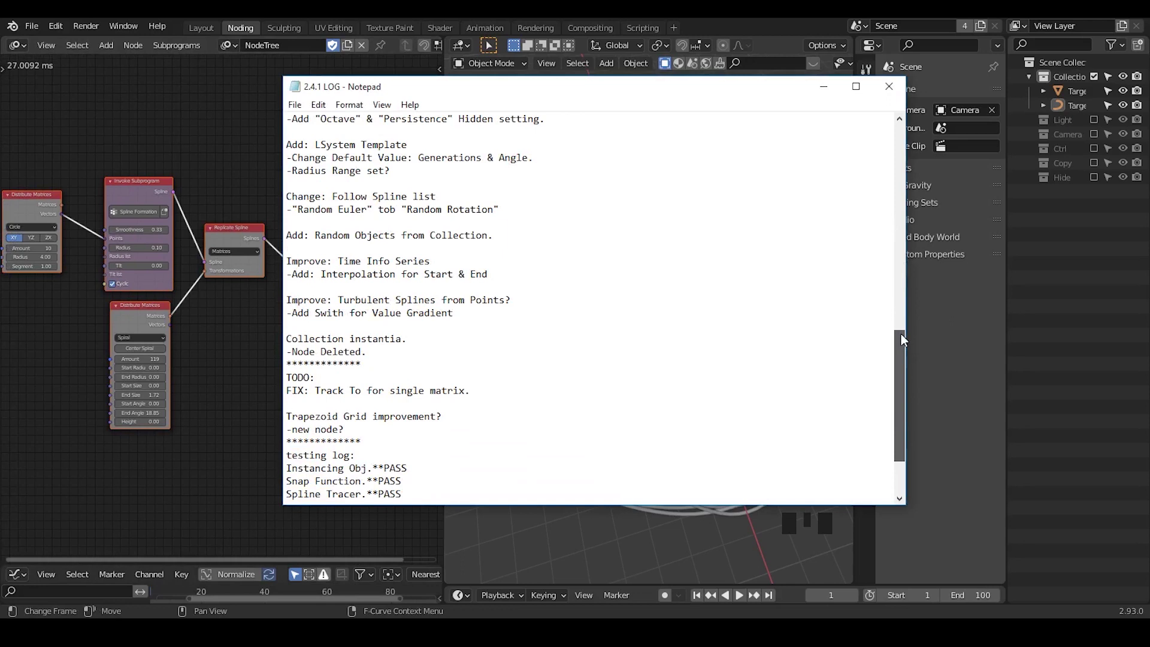
{"action": "left_click_drag", "start_coordinate": [903, 340], "coordinate": [904, 319]}
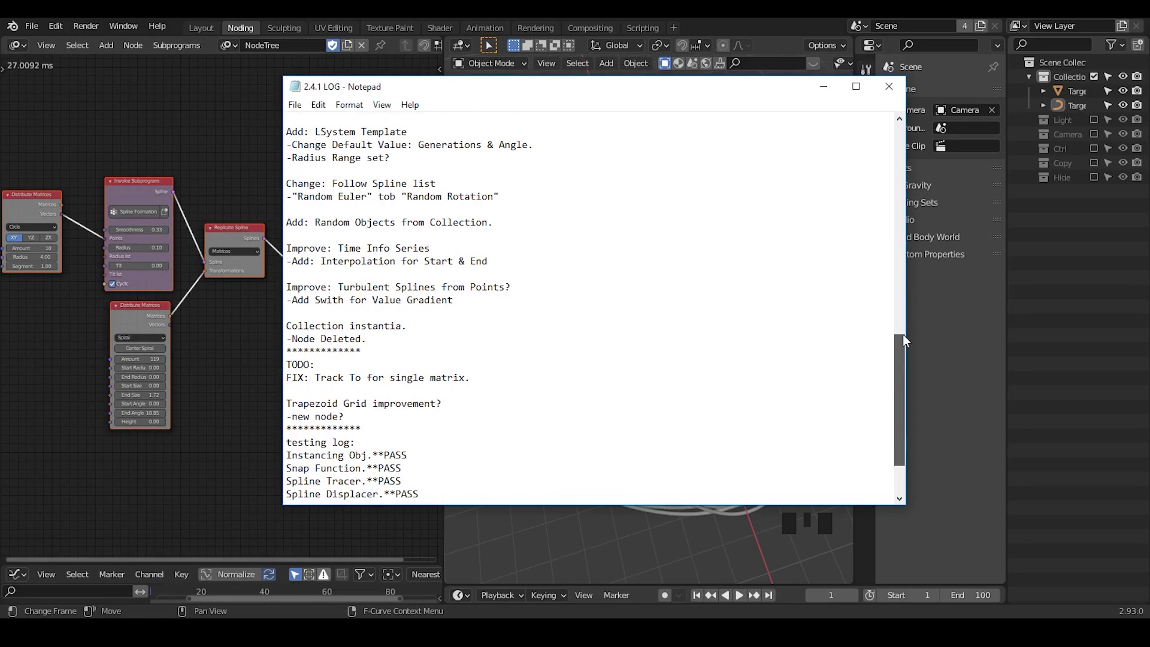
{"action": "left_click_drag", "start_coordinate": [903, 344], "coordinate": [894, 139]}
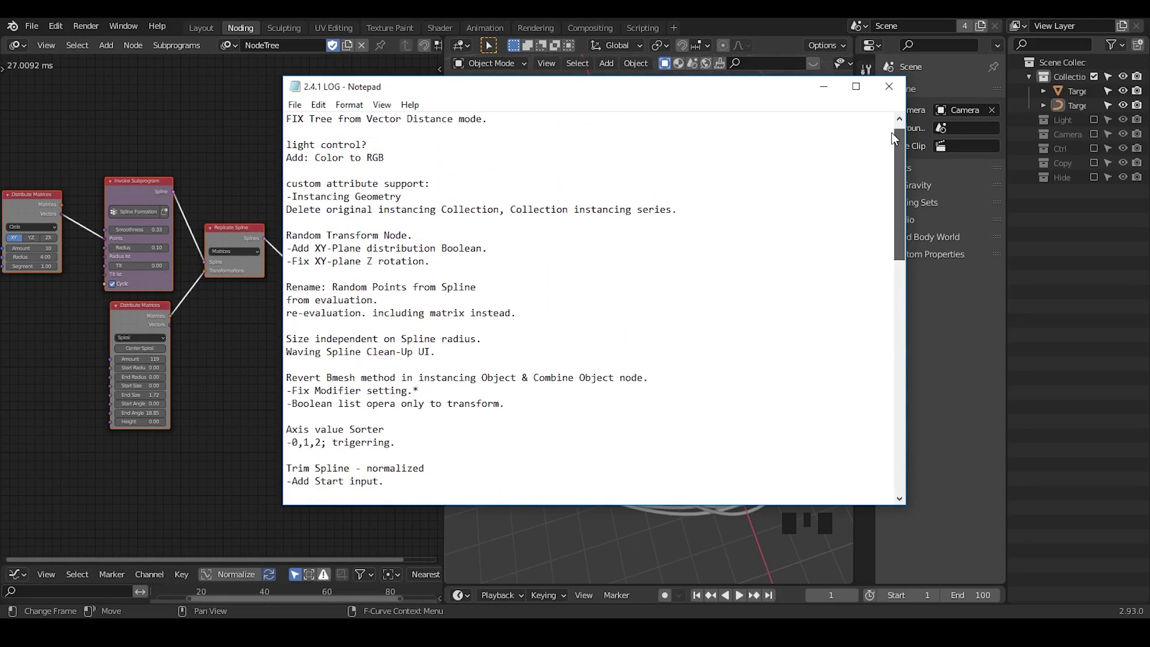
{"action": "left_click", "coordinate": [625, 231]}
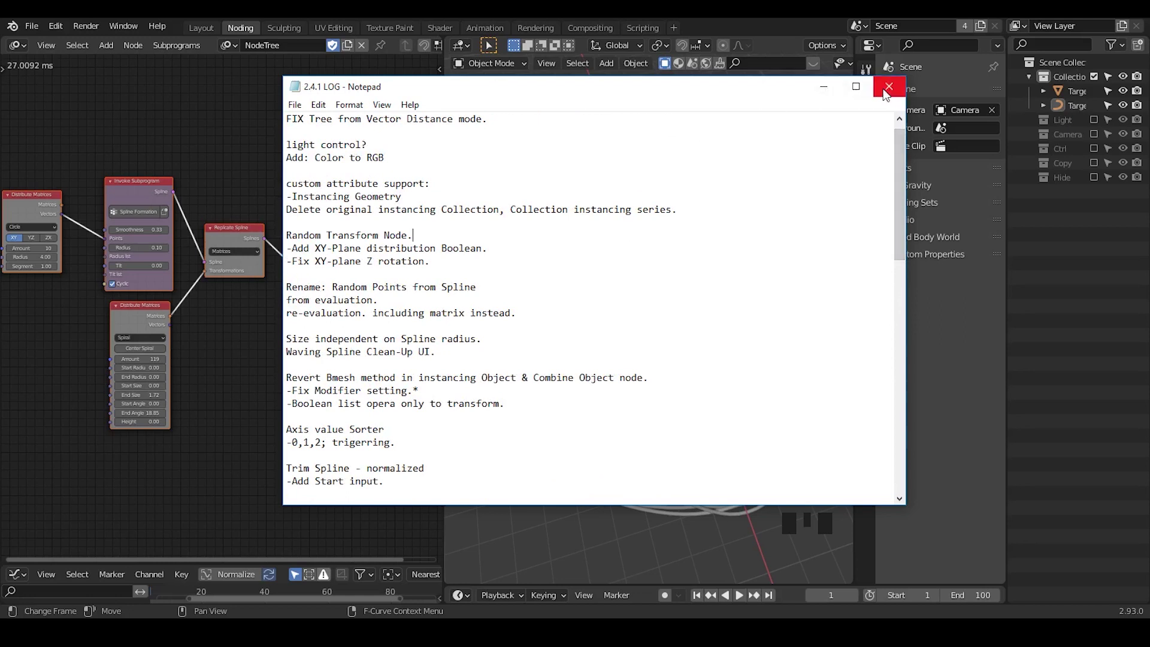
{"action": "left_click", "coordinate": [889, 86]}
{"action": "left_click", "coordinate": [627, 173]}
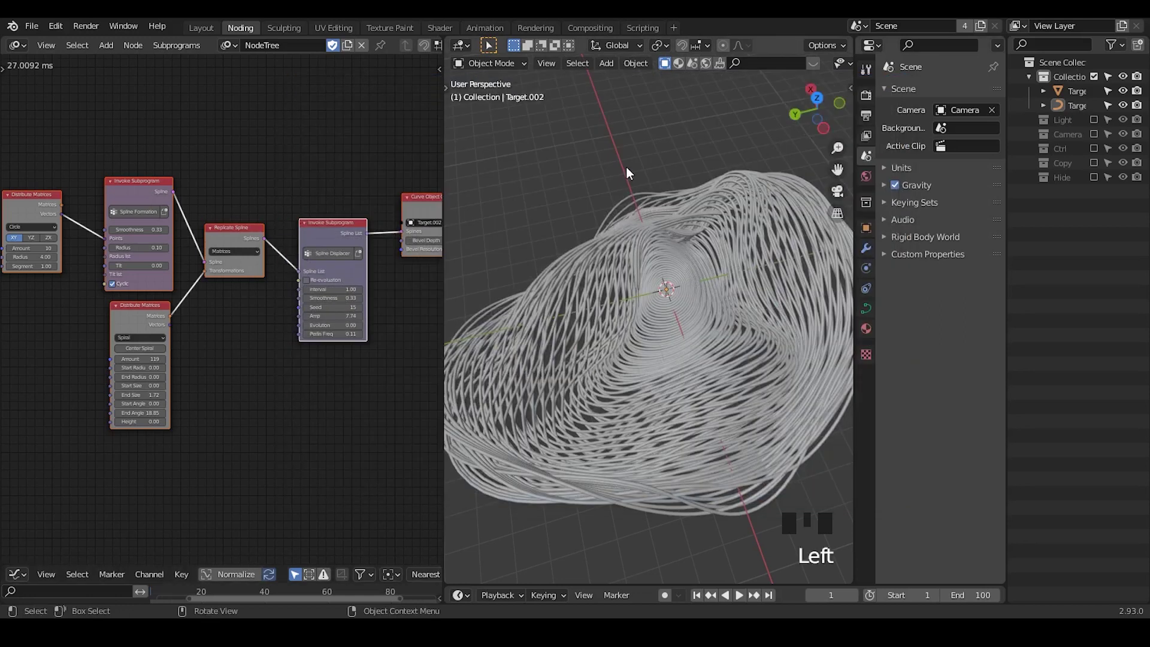